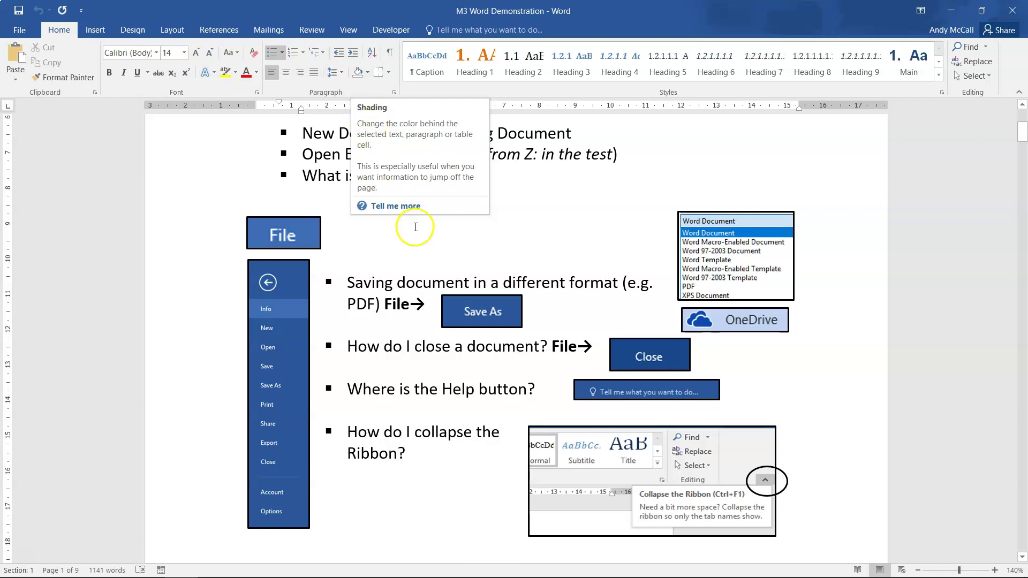
Replace the user name in Word's general options with a sample person's name
{"action": "scroll", "coordinate": [412, 370], "scroll_direction": "down", "scroll_amount": 3}
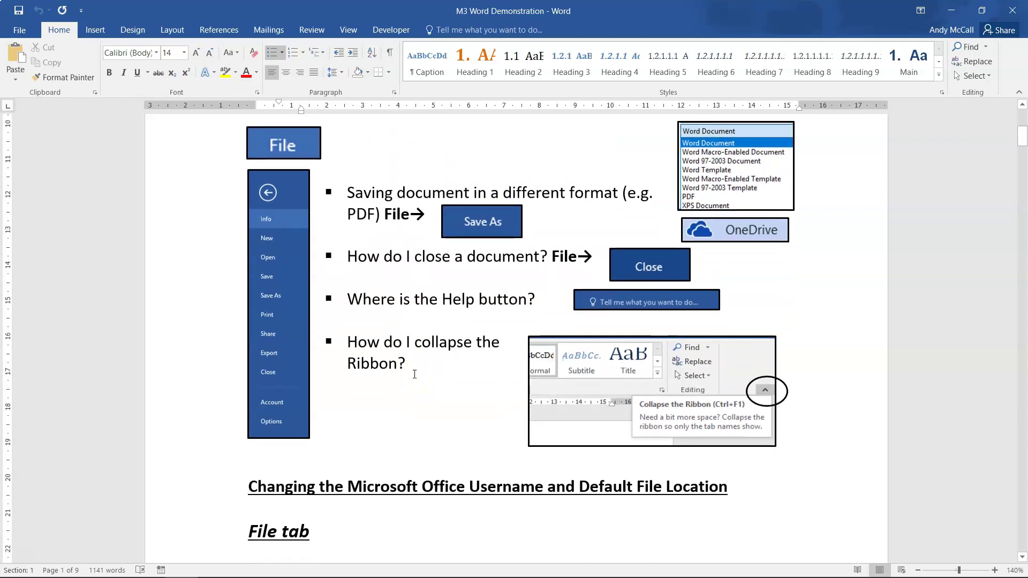
{"action": "scroll", "coordinate": [414, 373], "scroll_direction": "down", "scroll_amount": 9}
{"action": "scroll", "coordinate": [415, 374], "scroll_direction": "down", "scroll_amount": 3}
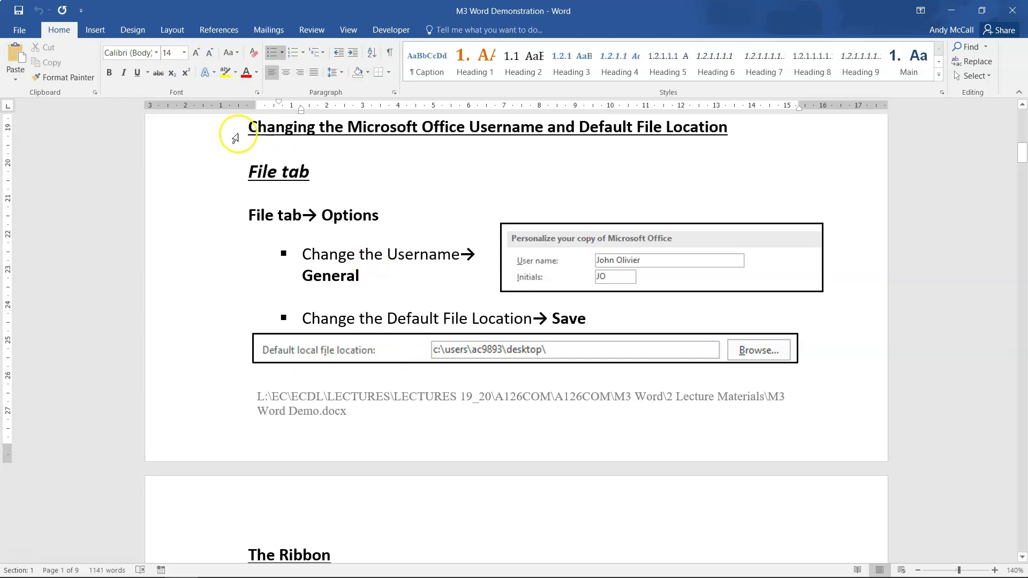
{"action": "left_click", "coordinate": [17, 31]}
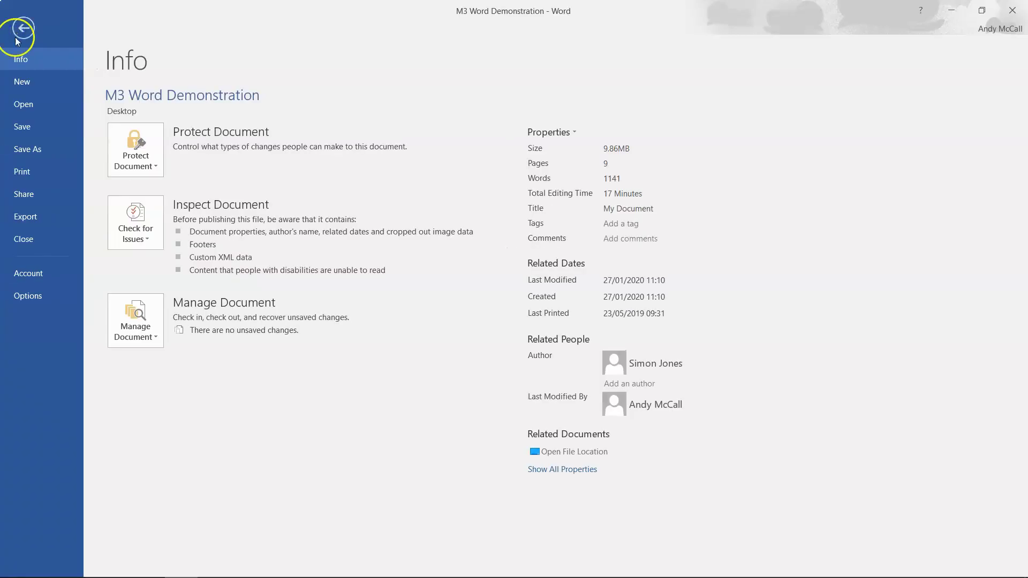
{"action": "left_click", "coordinate": [32, 304]}
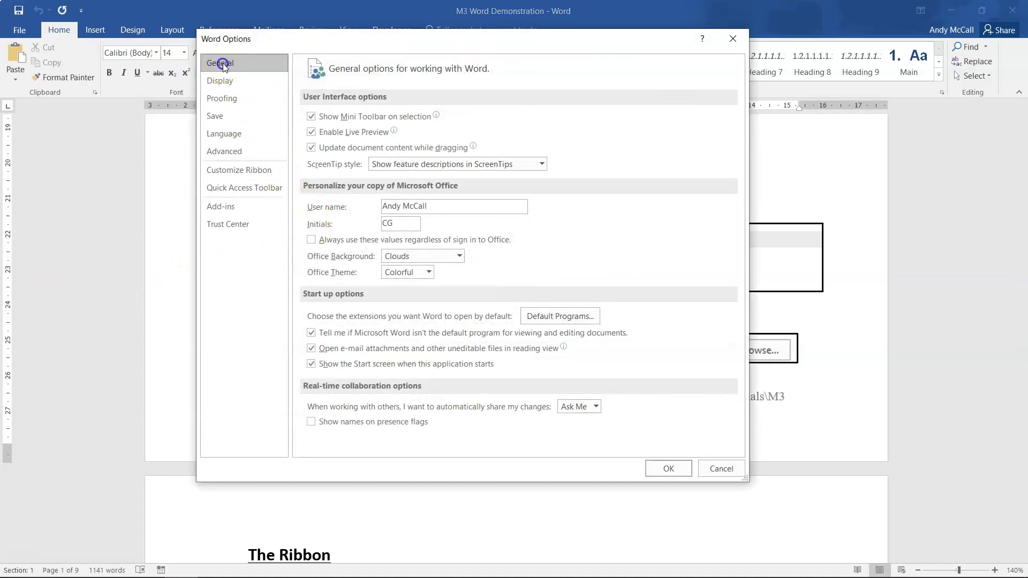
{"action": "left_click_drag", "start_coordinate": [435, 209], "coordinate": [378, 208]}
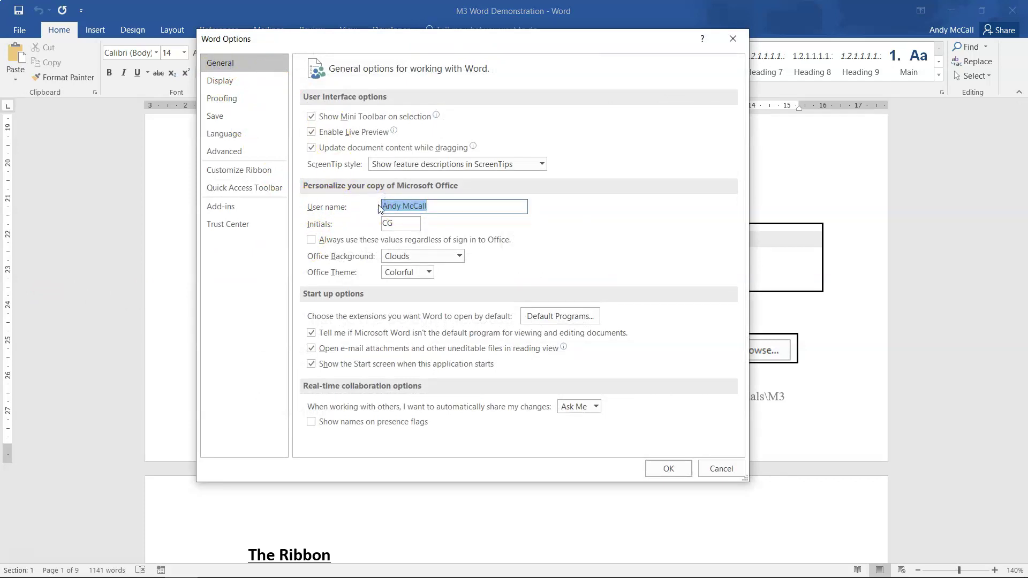
{"action": "type", "text": "Joe Bloggs"}
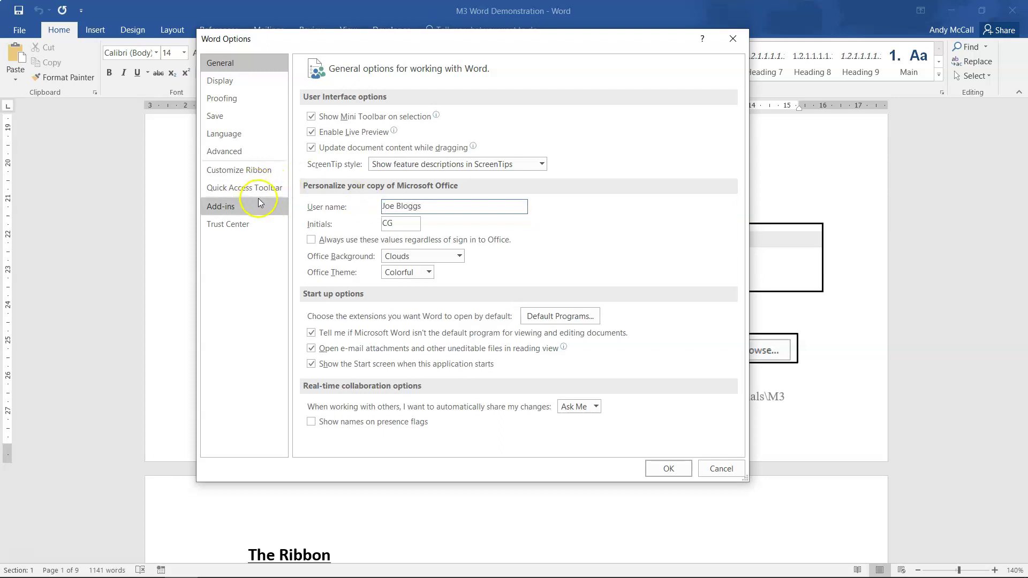
Examine the default local file location in the Save options
{"action": "left_click", "coordinate": [228, 118]}
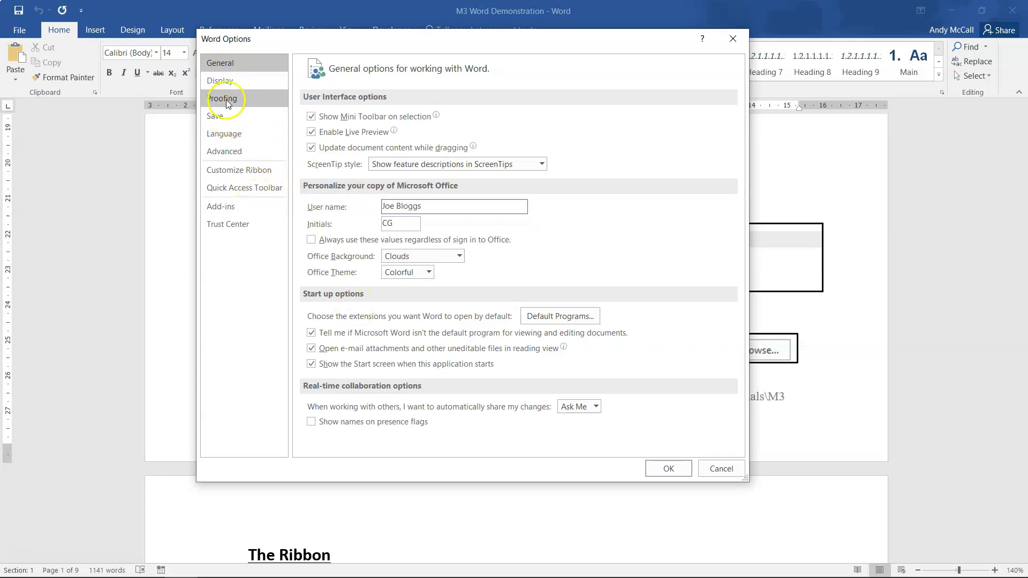
{"action": "left_click", "coordinate": [224, 117]}
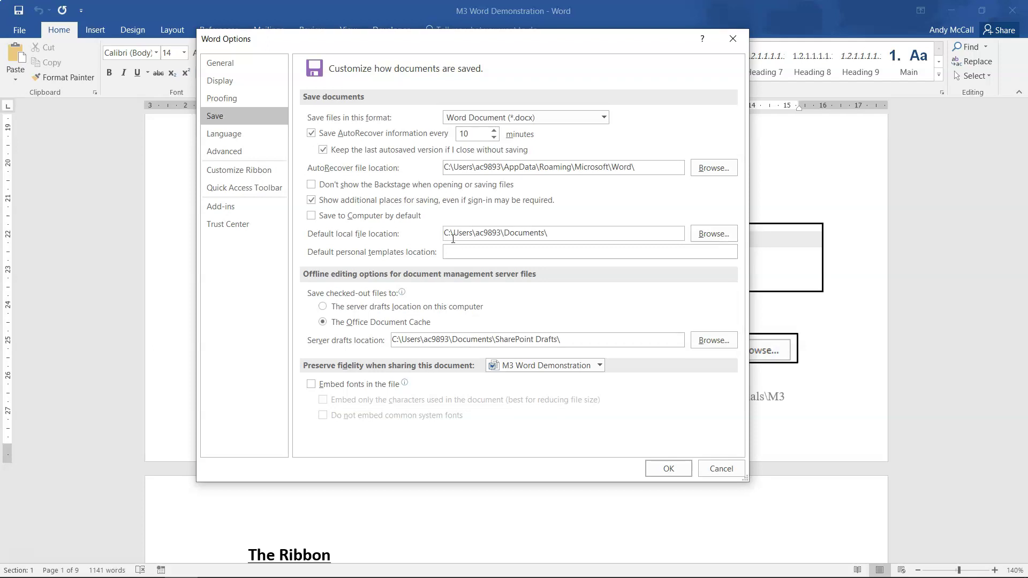
{"action": "left_click_drag", "start_coordinate": [569, 232], "coordinate": [481, 231]}
{"action": "left_click", "coordinate": [514, 232]}
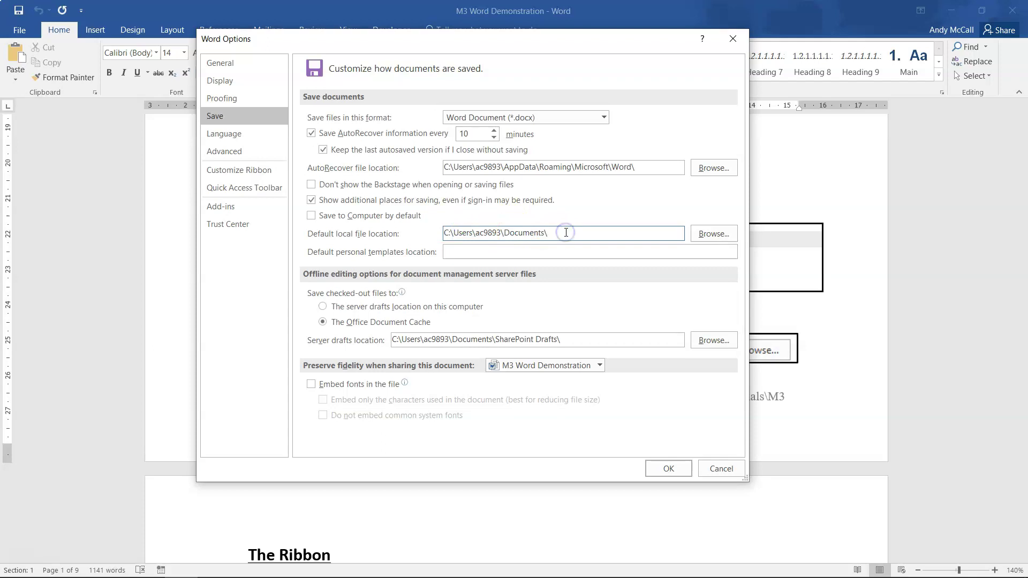
{"action": "left_click", "coordinate": [650, 239]}
{"action": "left_click", "coordinate": [707, 234]}
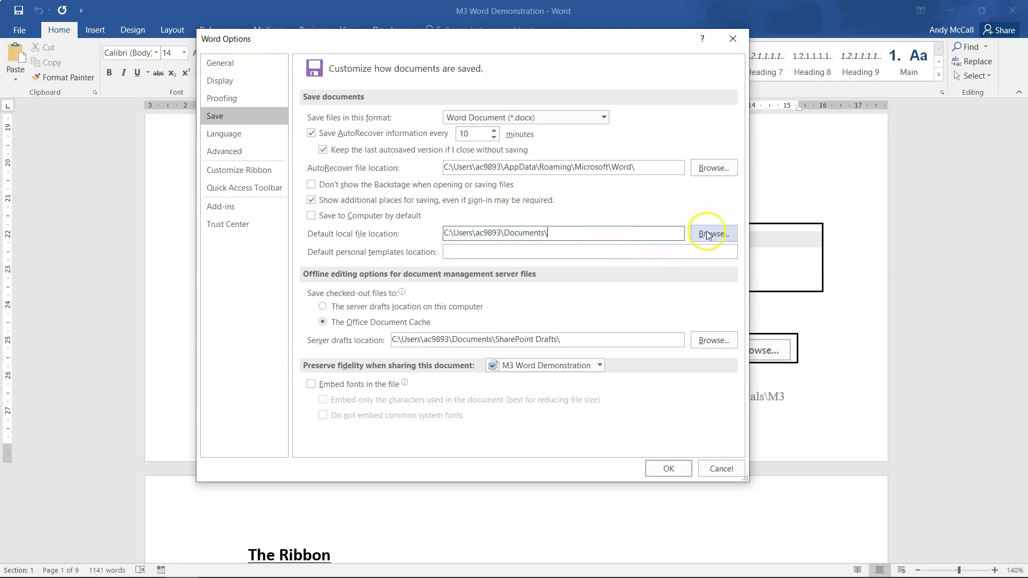
Review the user name in the General options and the default local file location in the Save options again
{"action": "left_click", "coordinate": [236, 63]}
{"action": "left_click_drag", "start_coordinate": [426, 200], "coordinate": [371, 204]}
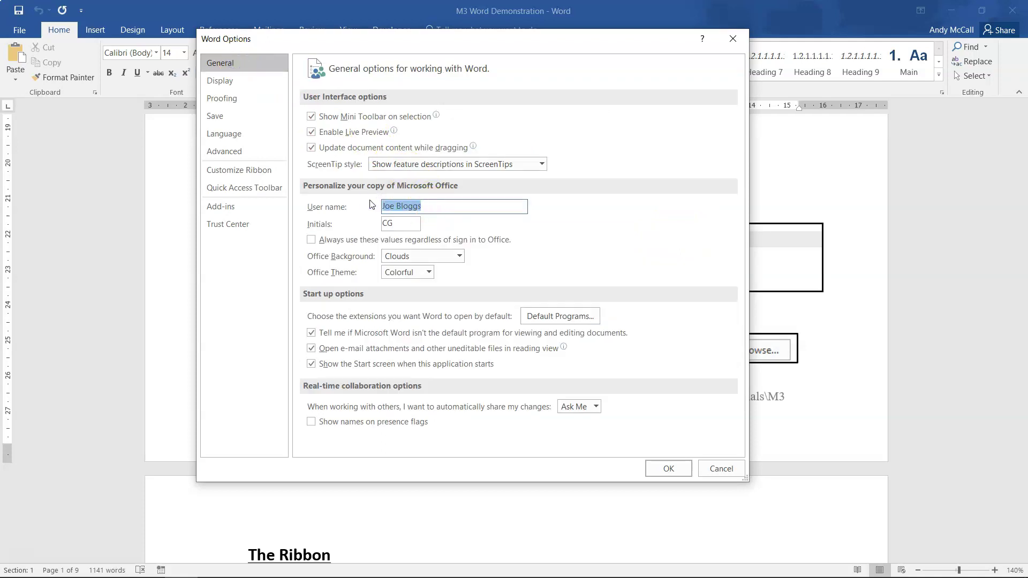
{"action": "left_click", "coordinate": [398, 186]}
{"action": "left_click", "coordinate": [239, 158]}
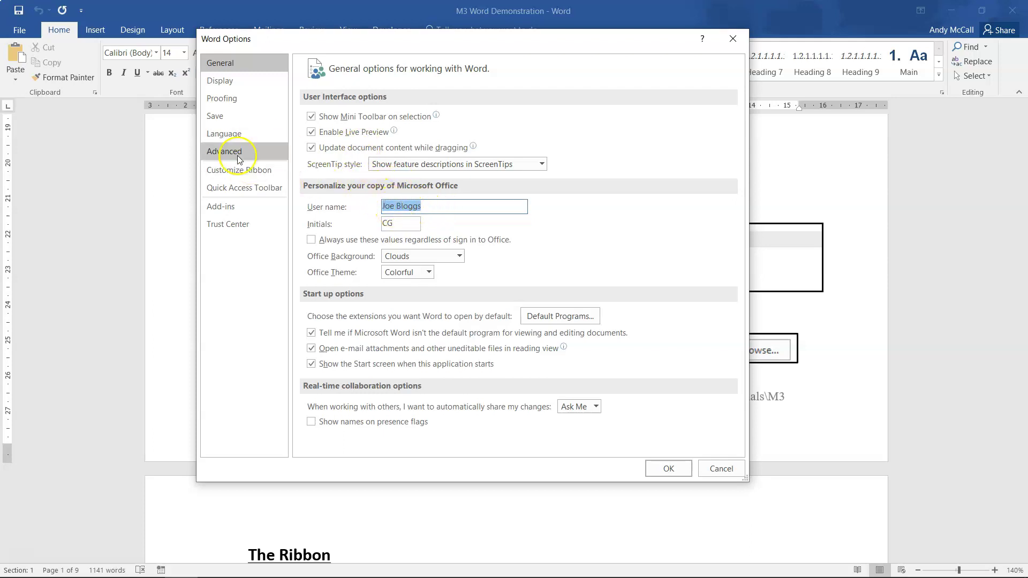
{"action": "left_click", "coordinate": [217, 116]}
{"action": "left_click", "coordinate": [555, 232]}
{"action": "left_click_drag", "start_coordinate": [555, 232], "coordinate": [433, 233]}
{"action": "left_click", "coordinate": [443, 232]}
{"action": "left_click", "coordinate": [561, 234]}
{"action": "left_click", "coordinate": [454, 232]}
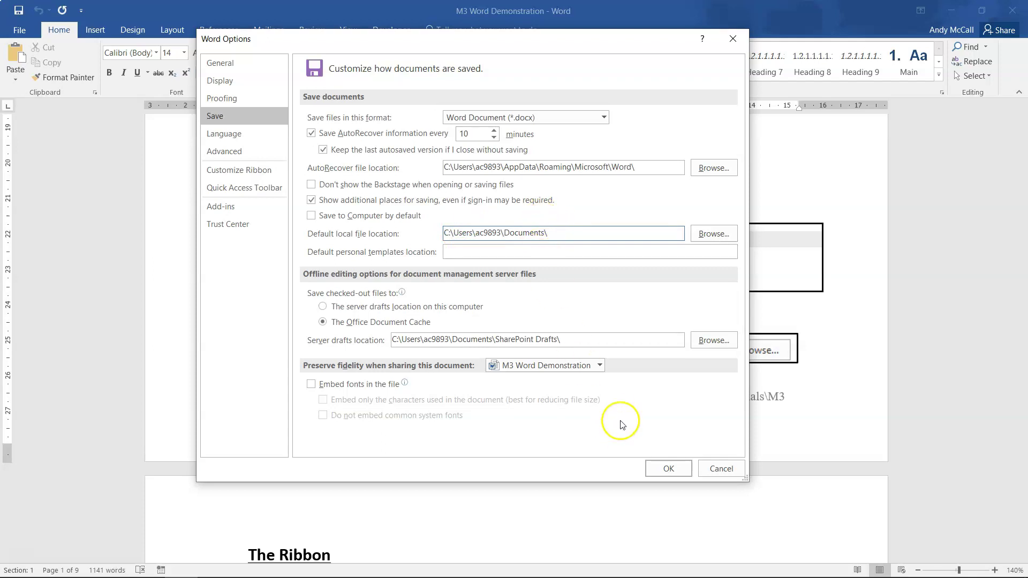
Enter the original owner's full name as the user name in the General options and apply the settings
{"action": "left_click", "coordinate": [229, 65]}
{"action": "left_click_drag", "start_coordinate": [436, 210], "coordinate": [197, 203]}
{"action": "type", "text": "And"}
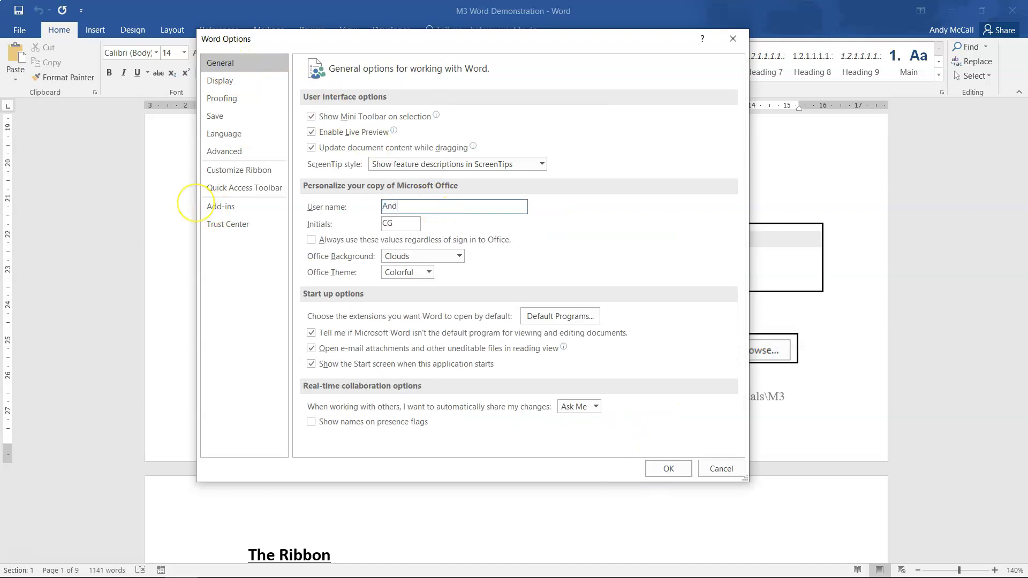
{"action": "type", "text": "y McCall"}
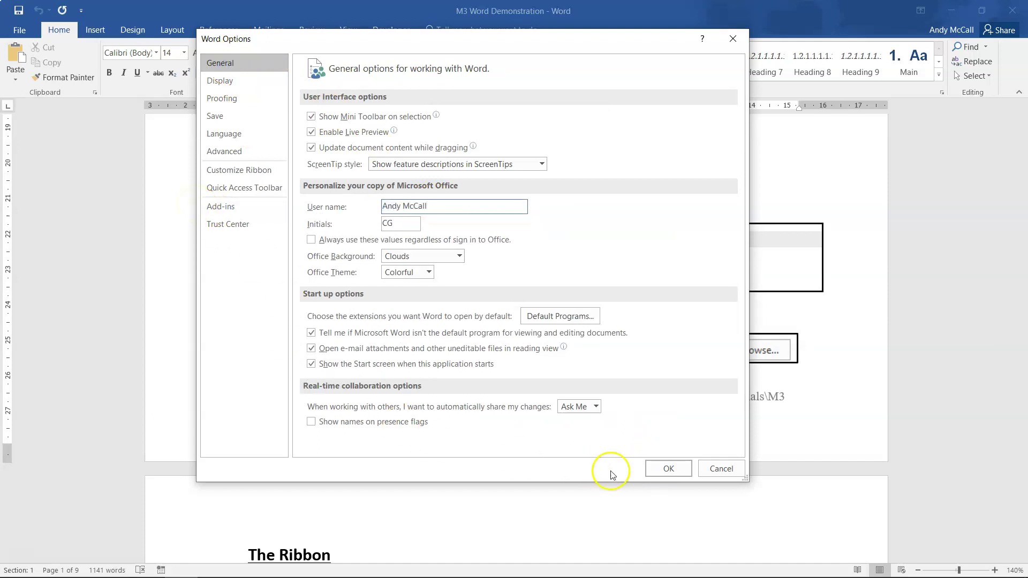
{"action": "left_click", "coordinate": [667, 469]}
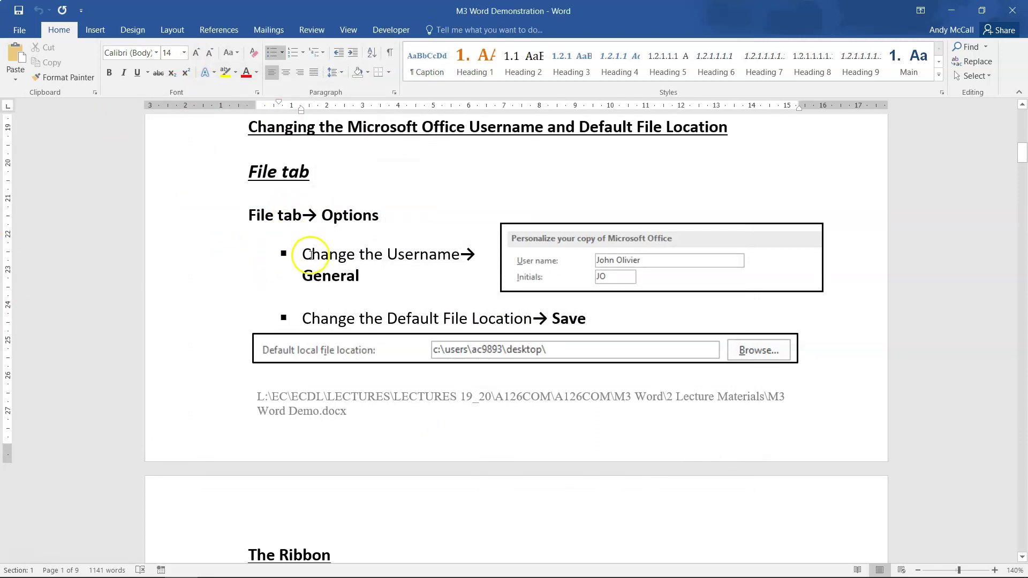
Reopen Word Options to review the General and Save pages, and close it without applying anything
{"action": "left_click", "coordinate": [17, 30]}
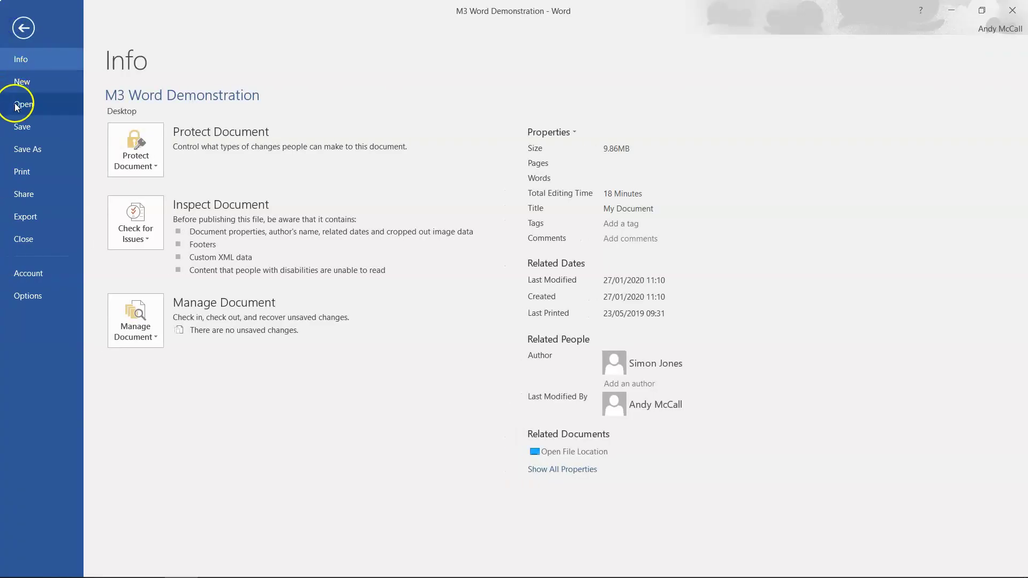
{"action": "left_click", "coordinate": [27, 294]}
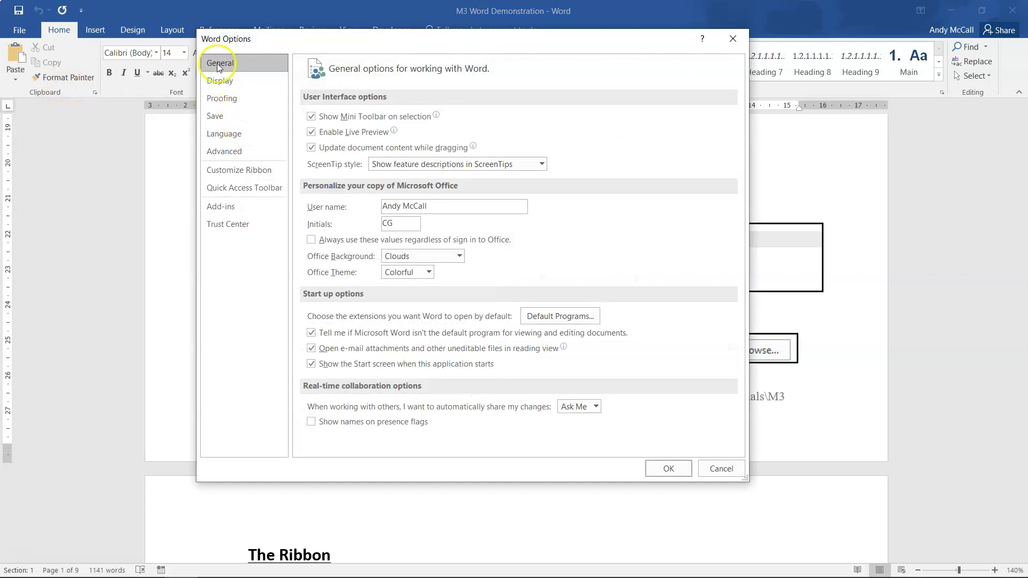
{"action": "left_click", "coordinate": [220, 124]}
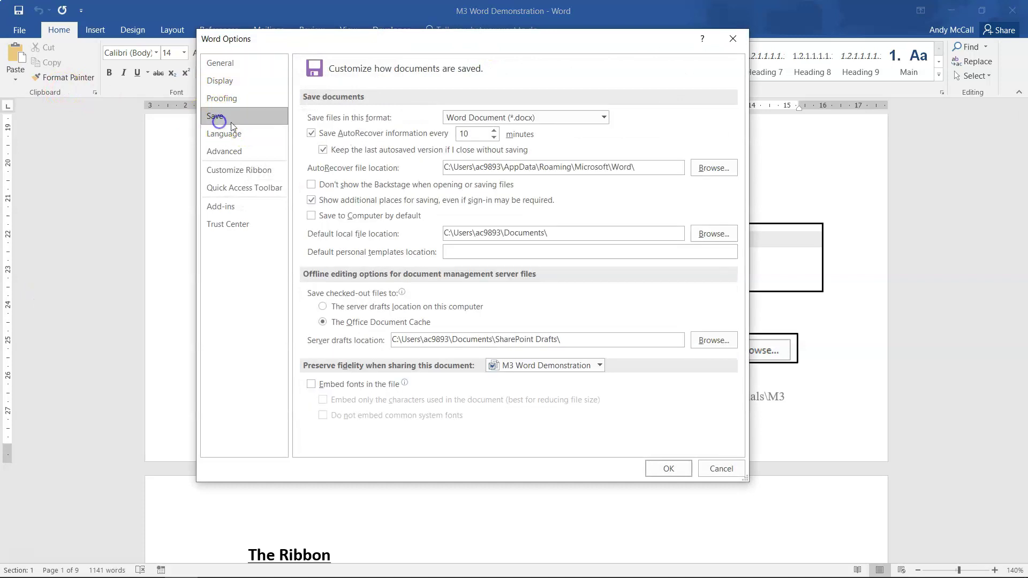
{"action": "left_click", "coordinate": [741, 468]}
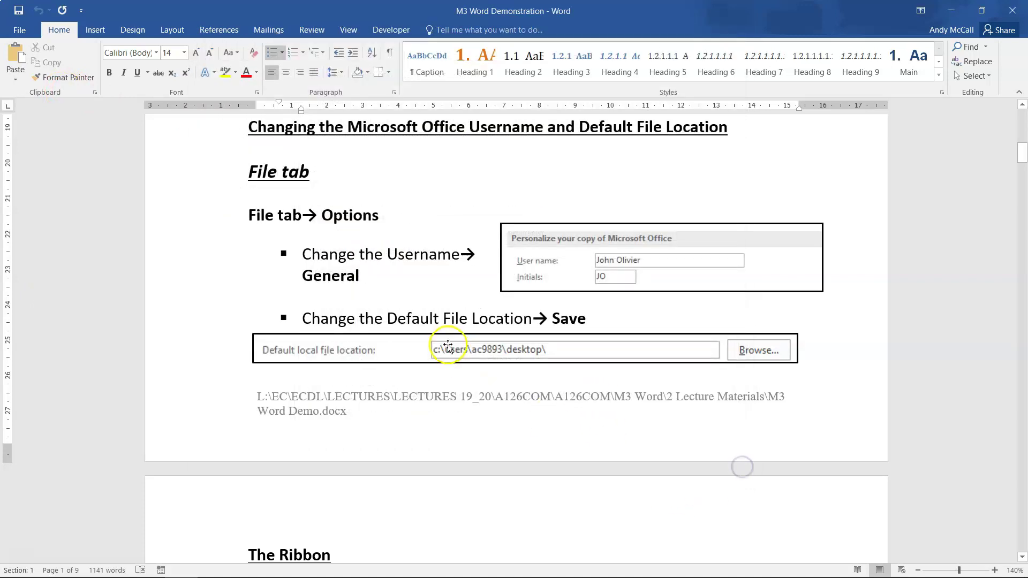
Find the Formatting Text section and select the line "Italic, Underline and bold"
{"action": "scroll", "coordinate": [406, 276], "scroll_direction": "down", "scroll_amount": 3}
{"action": "scroll", "coordinate": [405, 277], "scroll_direction": "down", "scroll_amount": 3}
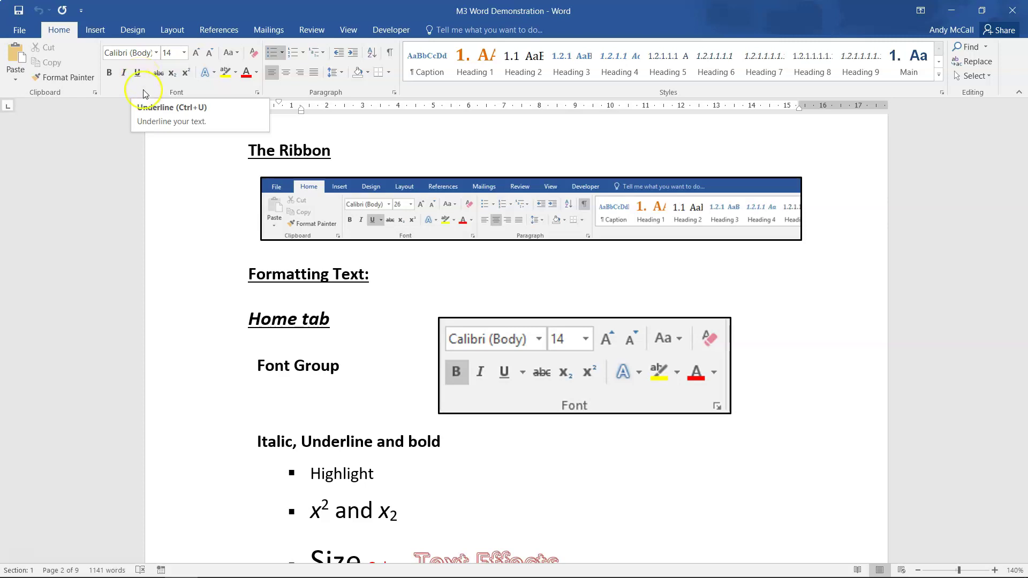
{"action": "scroll", "coordinate": [257, 309], "scroll_direction": "down", "scroll_amount": 3}
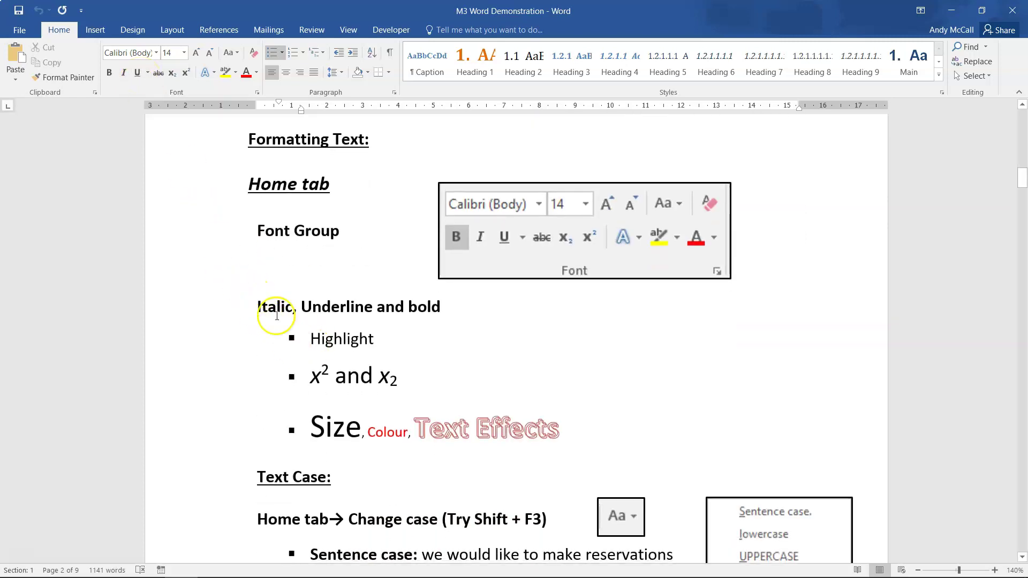
{"action": "left_click", "coordinate": [259, 308]}
{"action": "mouse_move", "coordinate": [259, 307]}
{"action": "left_mouse_down"}
{"action": "mouse_move", "coordinate": [461, 306]}
{"action": "mouse_move", "coordinate": [241, 313]}
{"action": "left_mouse_up"}
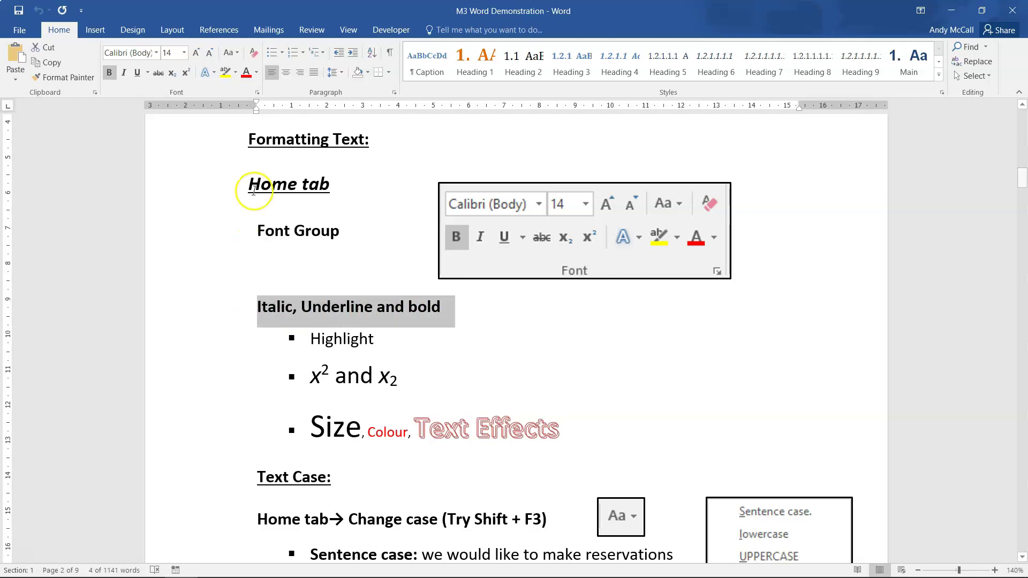
Remove the bold formatting from the "Font Group" line under Home tab
{"action": "left_click", "coordinate": [279, 243]}
{"action": "left_click", "coordinate": [333, 231]}
{"action": "left_click_drag", "start_coordinate": [259, 230], "coordinate": [338, 230]}
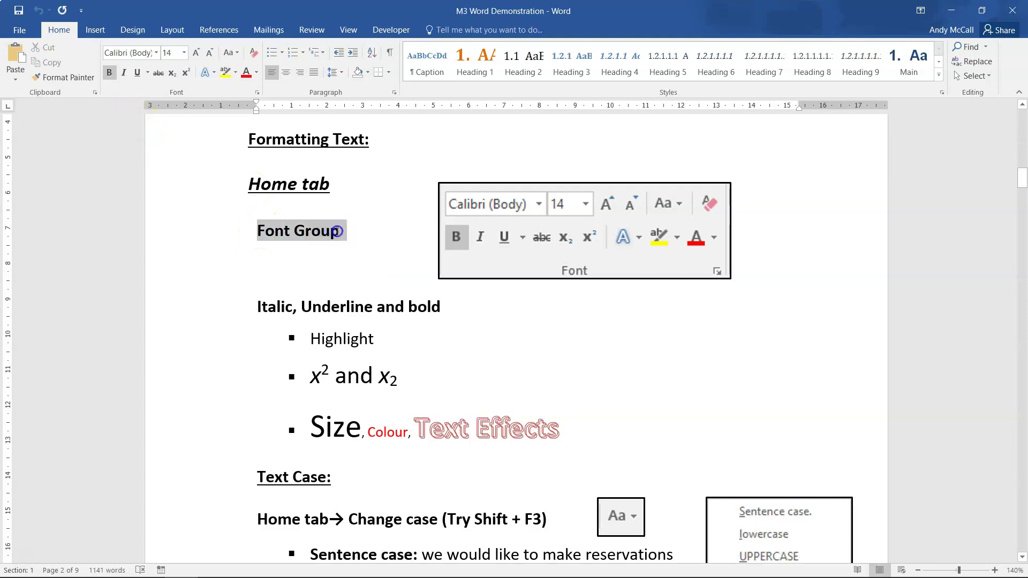
{"action": "left_click", "coordinate": [109, 77]}
{"action": "left_click", "coordinate": [109, 77]}
{"action": "left_click", "coordinate": [109, 77]}
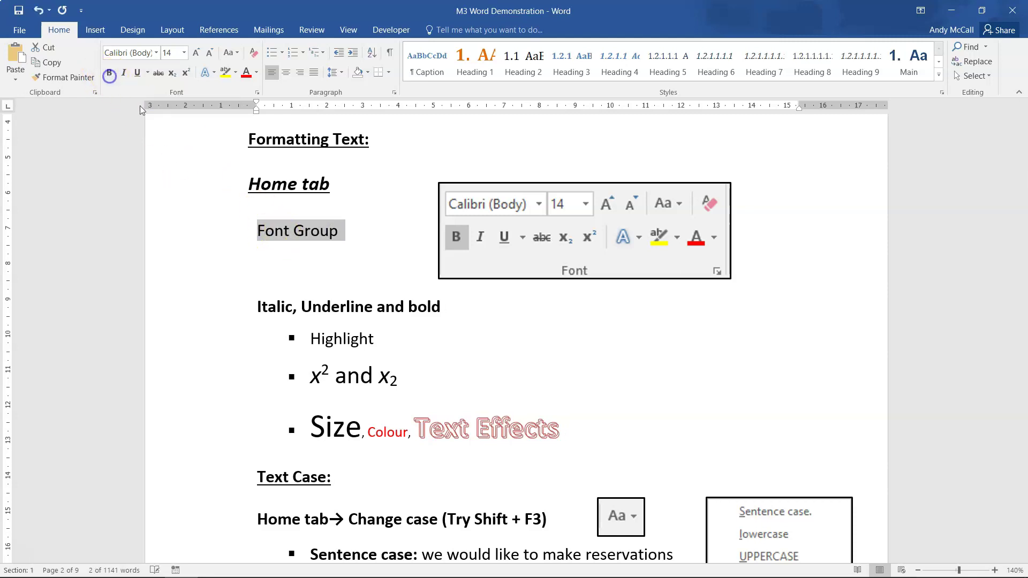
Format the "Font Group" line as bold, italic and underlined
{"action": "left_click", "coordinate": [298, 271]}
{"action": "left_click_drag", "start_coordinate": [345, 234], "coordinate": [257, 230]}
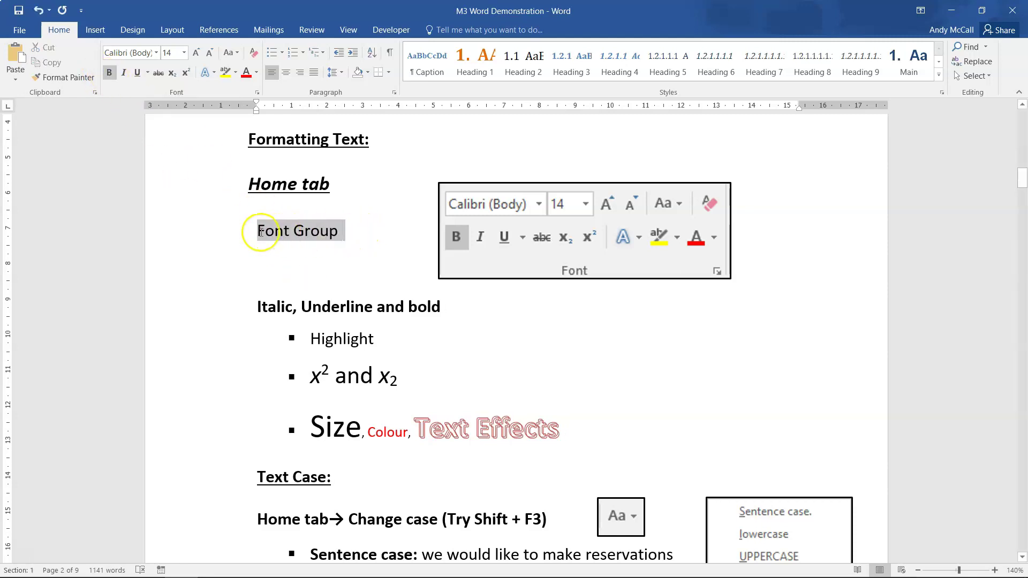
{"action": "left_click", "coordinate": [108, 73]}
{"action": "left_click", "coordinate": [124, 73]}
{"action": "left_click", "coordinate": [137, 75]}
{"action": "left_click", "coordinate": [353, 244]}
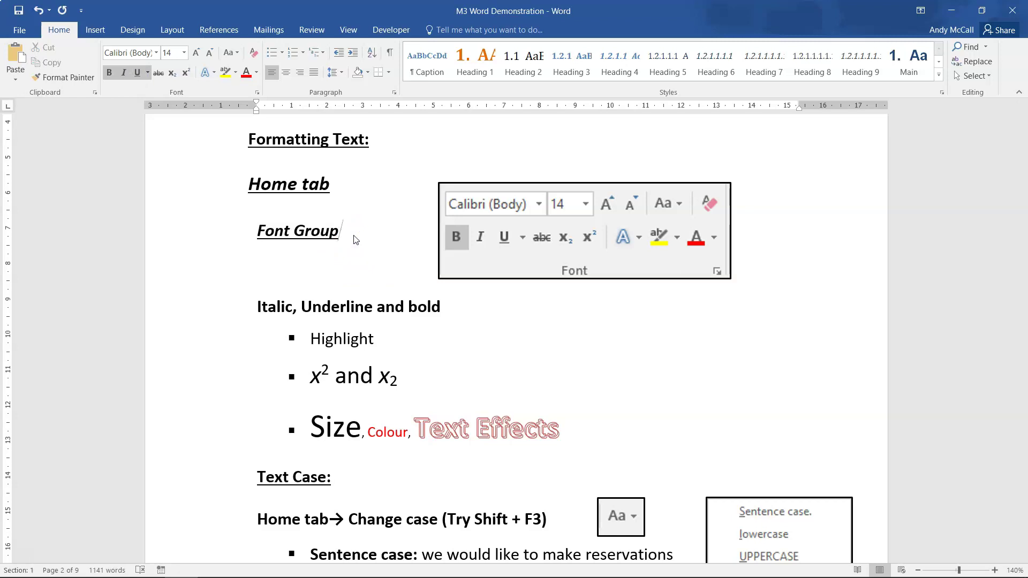
Examine the superscript and subscript formatting in the "x² and x₂" bullet
{"action": "left_click", "coordinate": [120, 78]}
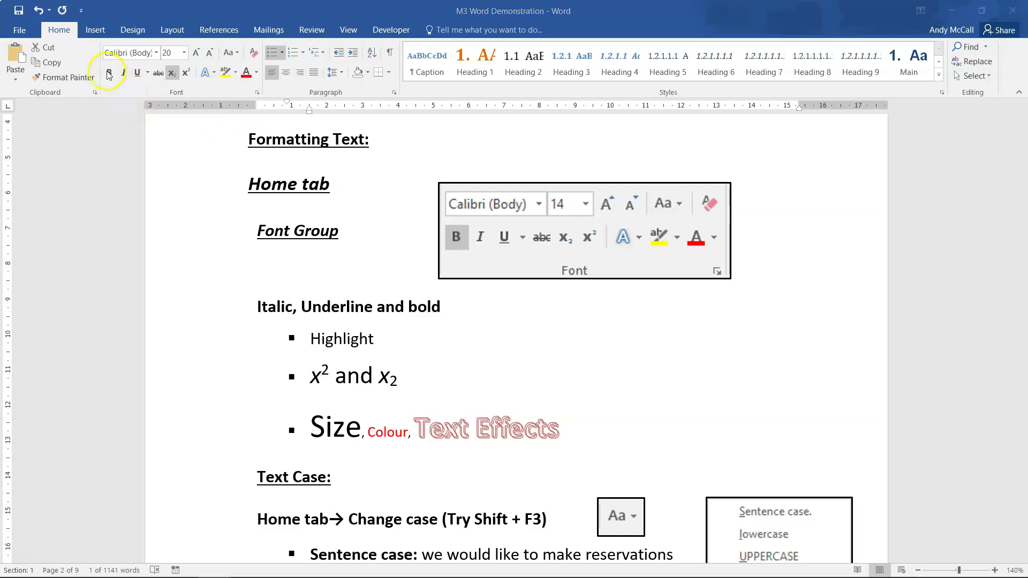
{"action": "left_click", "coordinate": [185, 74]}
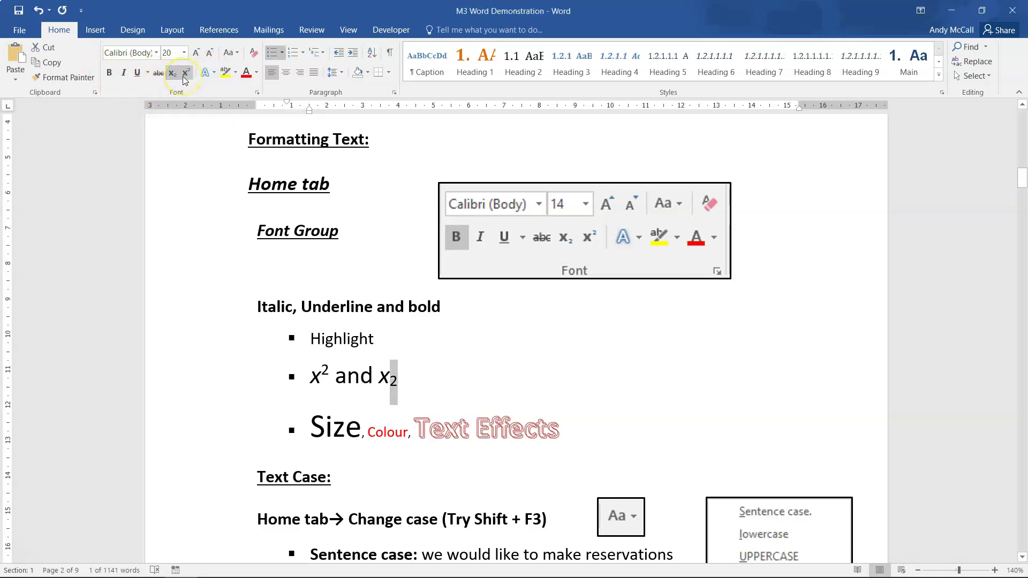
{"action": "left_click", "coordinate": [337, 384]}
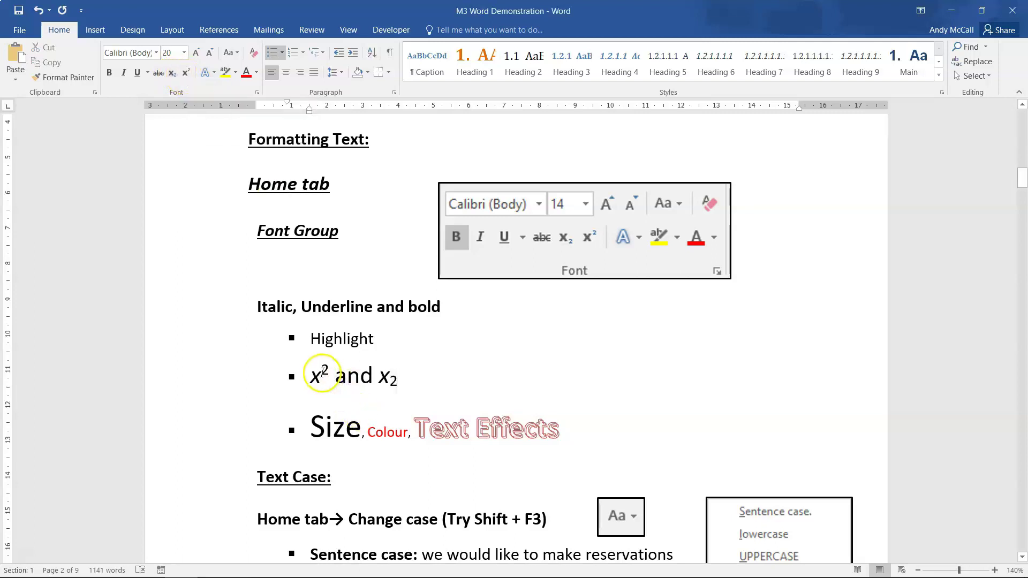
{"action": "left_click", "coordinate": [390, 381]}
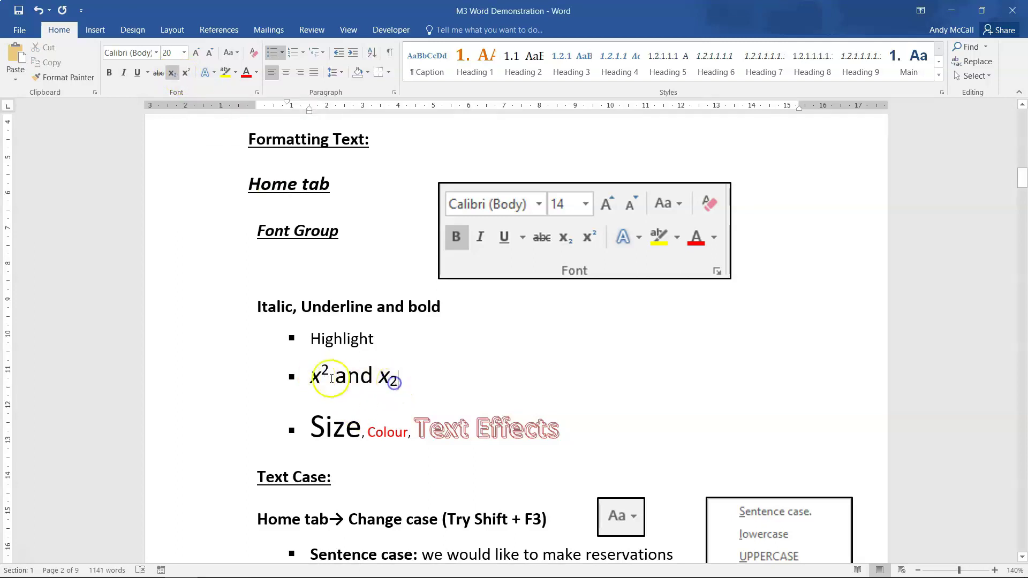
Change the superscript 2 in x² to subscript and restore it to superscript
{"action": "left_click", "coordinate": [325, 374]}
{"action": "left_click_drag", "start_coordinate": [325, 374], "coordinate": [328, 376]}
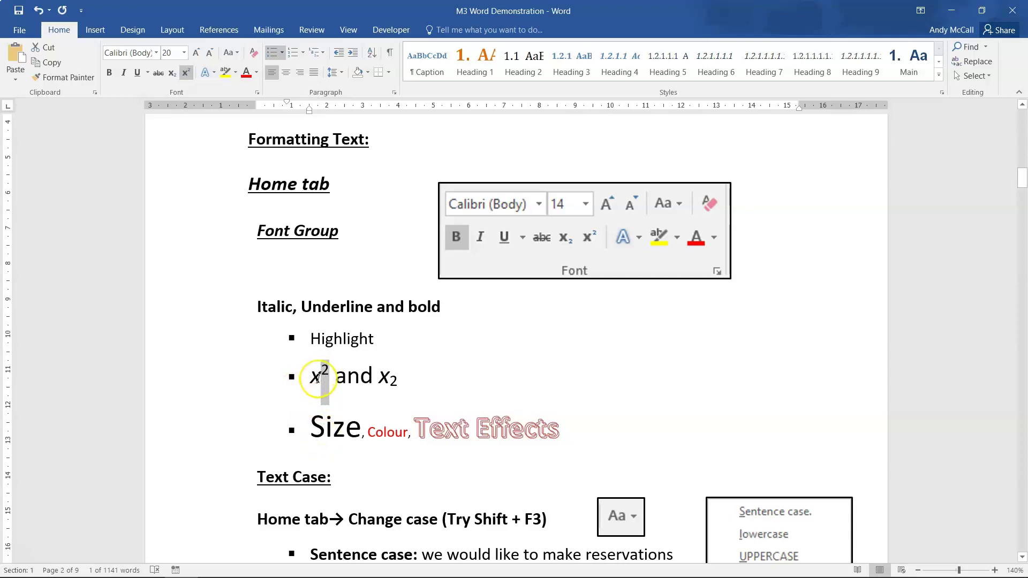
{"action": "left_click", "coordinate": [186, 74]}
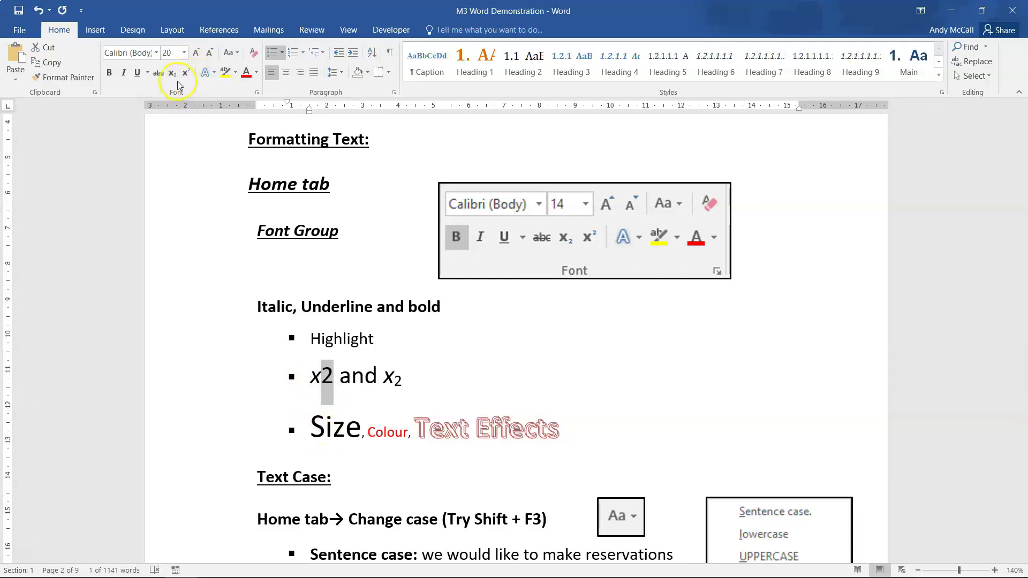
{"action": "left_click", "coordinate": [171, 75]}
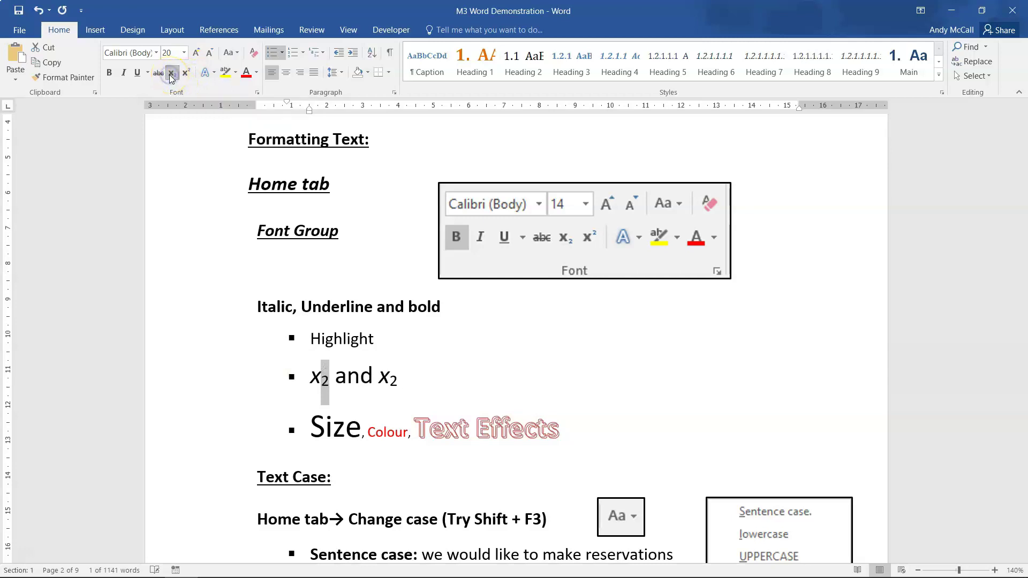
{"action": "left_click", "coordinate": [187, 75]}
{"action": "left_click", "coordinate": [186, 75]}
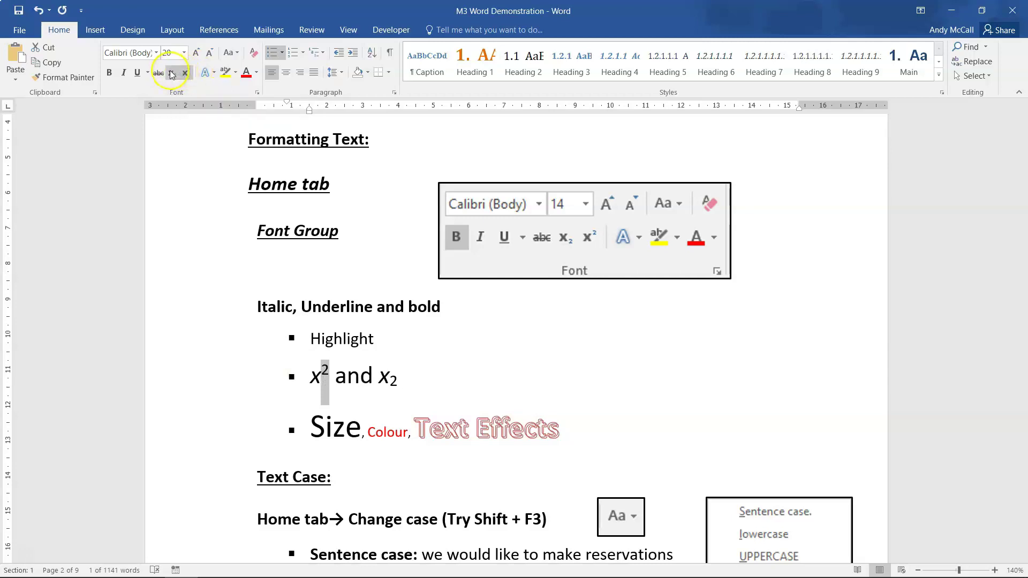
Change the superscript 2 in the first x² to subscript, delete that 2, and undo the deletion
{"action": "left_click", "coordinate": [172, 75]}
{"action": "left_click", "coordinate": [172, 72]}
{"action": "key", "text": "Delete"}
{"action": "left_click", "coordinate": [322, 426]}
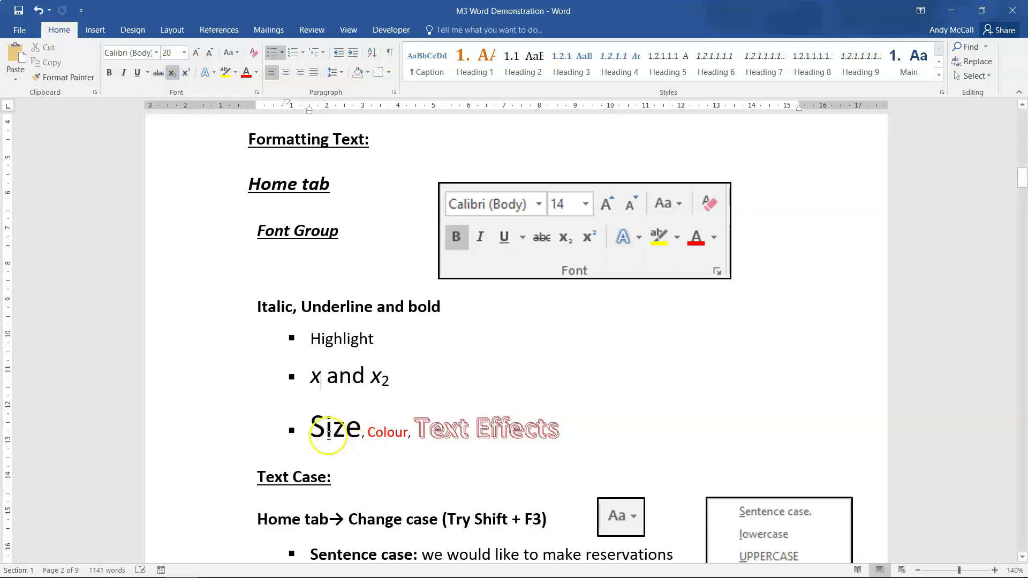
{"action": "key", "text": "ctrl+z"}
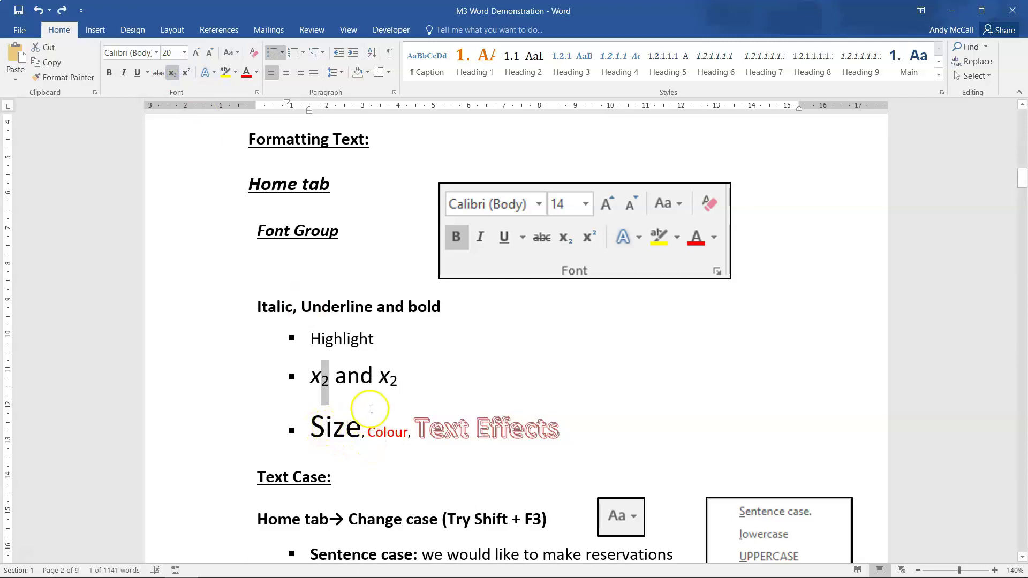
Enlarge the word "Size" to 48 pt in font size increments and shrink it back to 26 pt
{"action": "left_click_drag", "start_coordinate": [311, 431], "coordinate": [357, 428]}
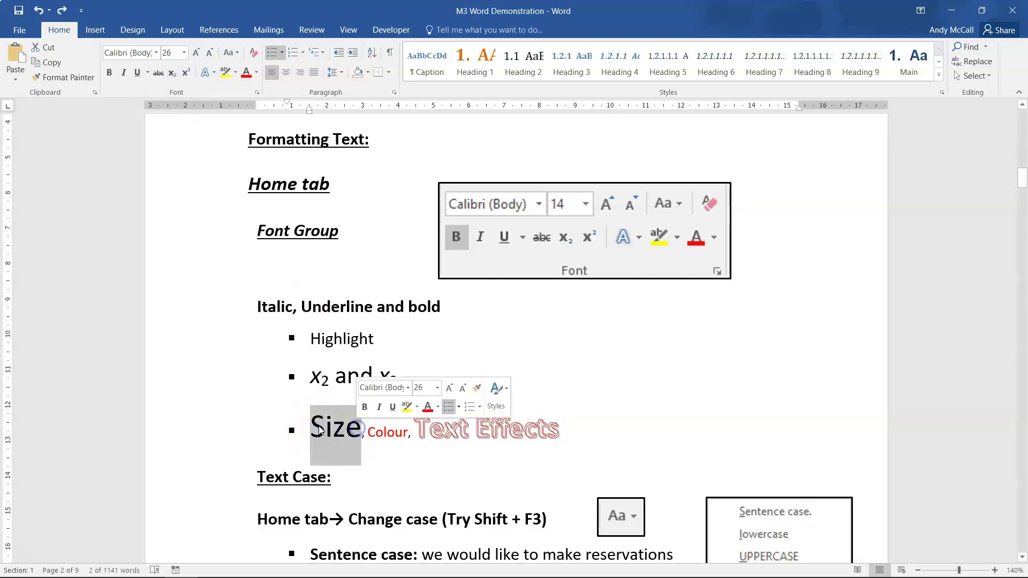
{"action": "left_click", "coordinate": [184, 53]}
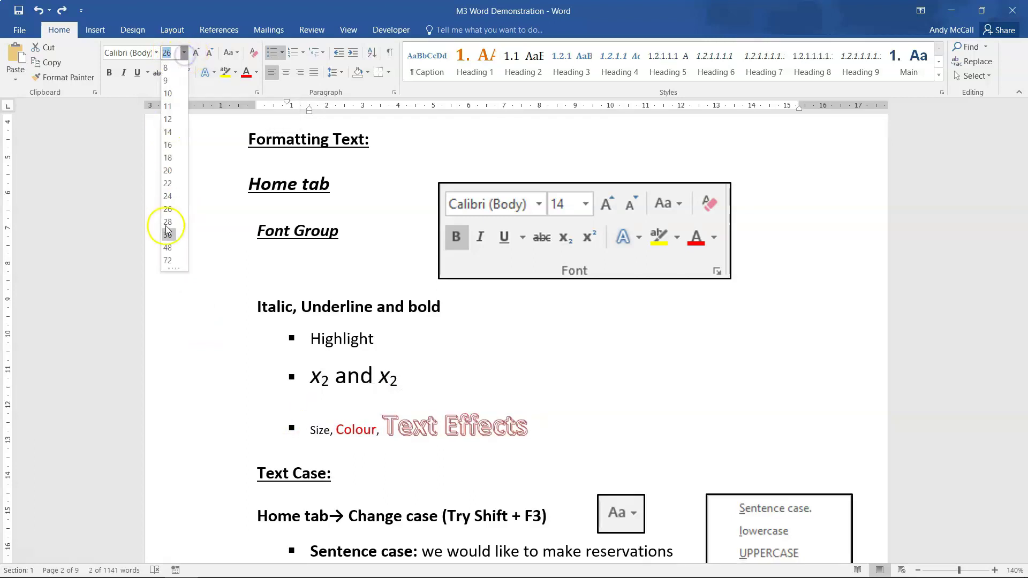
{"action": "left_click", "coordinate": [183, 52]}
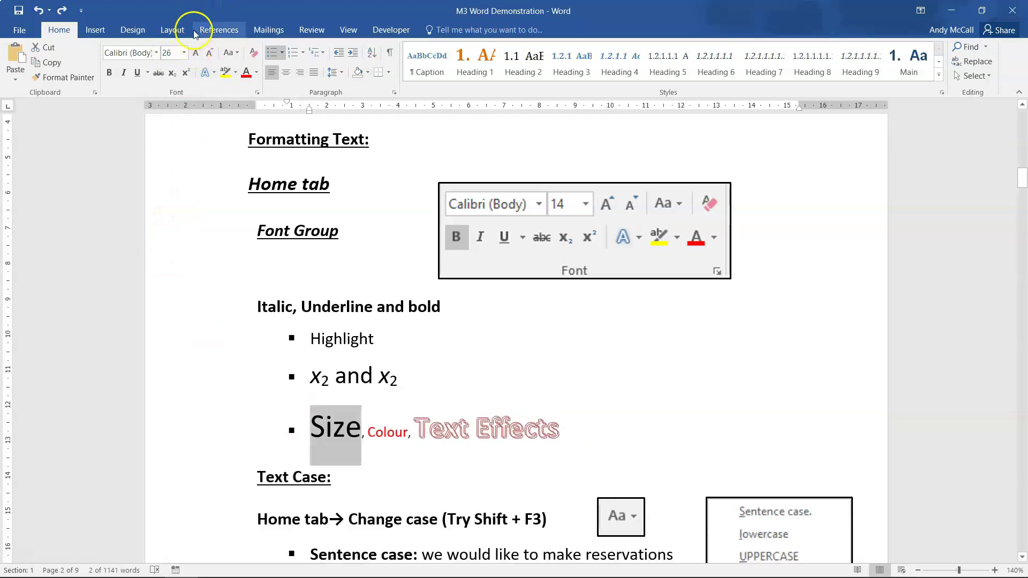
{"action": "left_click", "coordinate": [197, 53]}
{"action": "left_click", "coordinate": [197, 53]}
{"action": "left_click", "coordinate": [197, 54]}
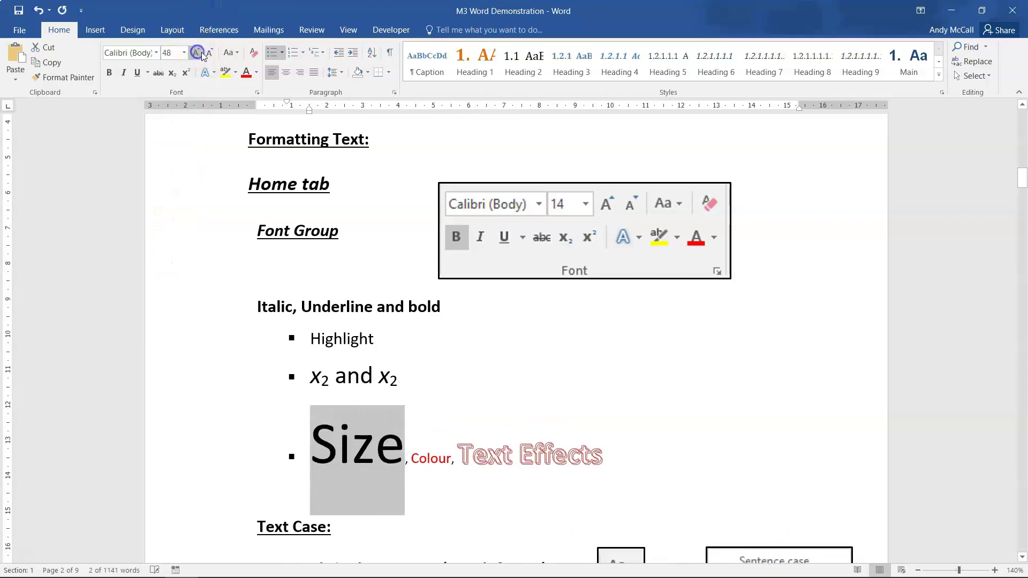
{"action": "left_click", "coordinate": [208, 55]}
{"action": "left_click", "coordinate": [208, 55]}
{"action": "left_click", "coordinate": [208, 54]}
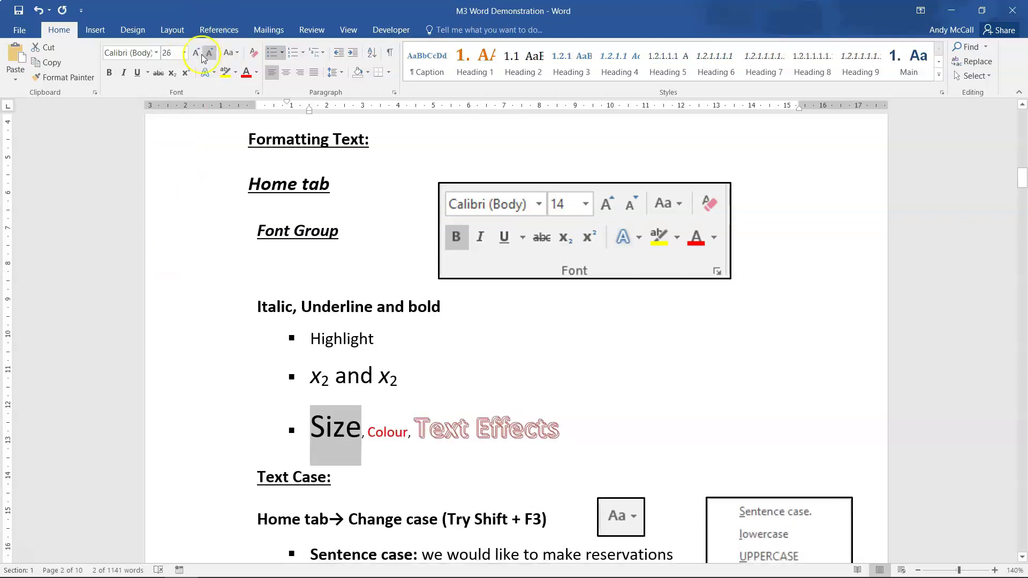
Set the font colour of the word "Colour" to a light blue theme colour
{"action": "left_click_drag", "start_coordinate": [367, 433], "coordinate": [405, 436]}
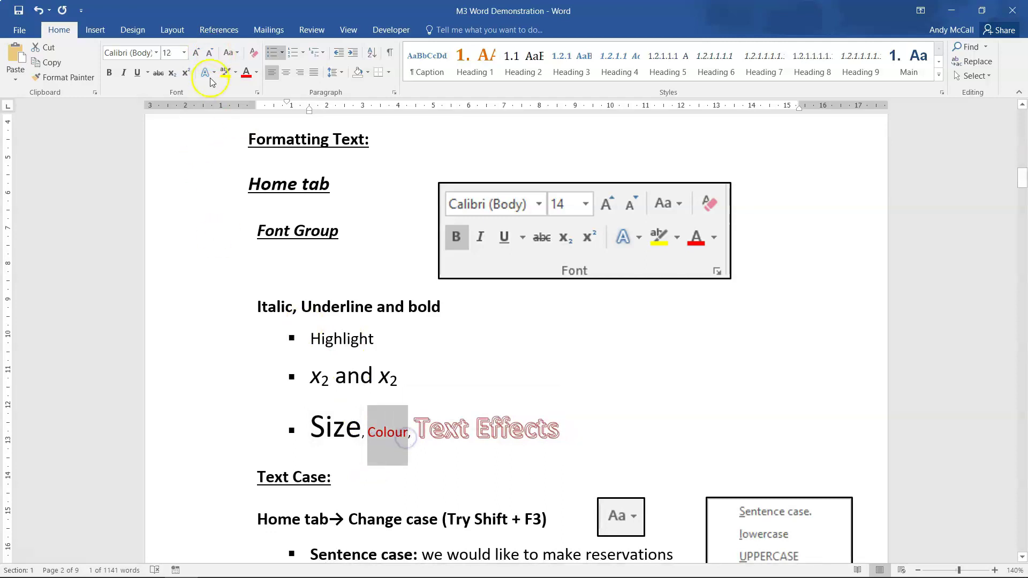
{"action": "left_click", "coordinate": [257, 73]}
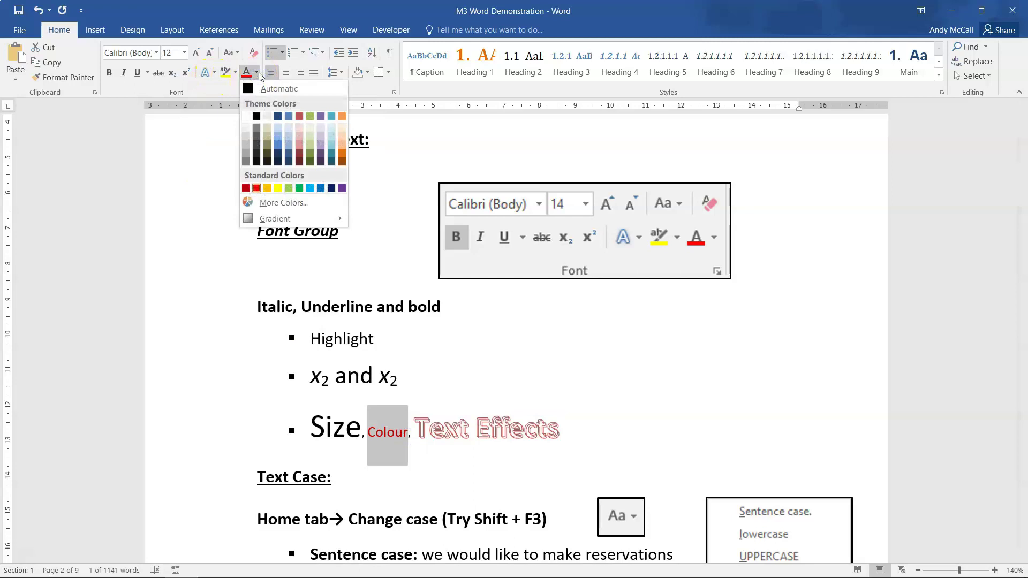
{"action": "left_click", "coordinate": [267, 188]}
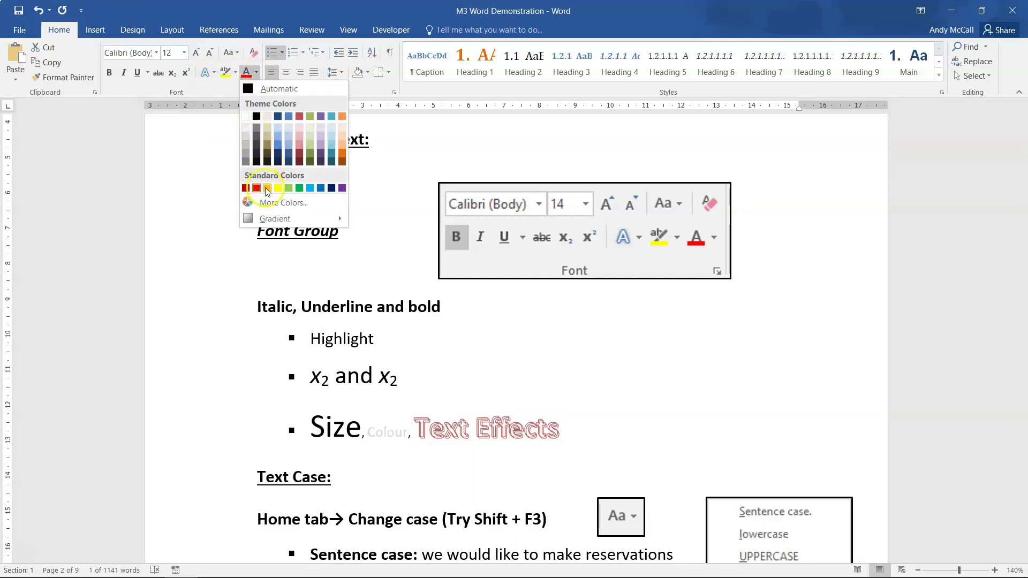
{"action": "left_click", "coordinate": [291, 146]}
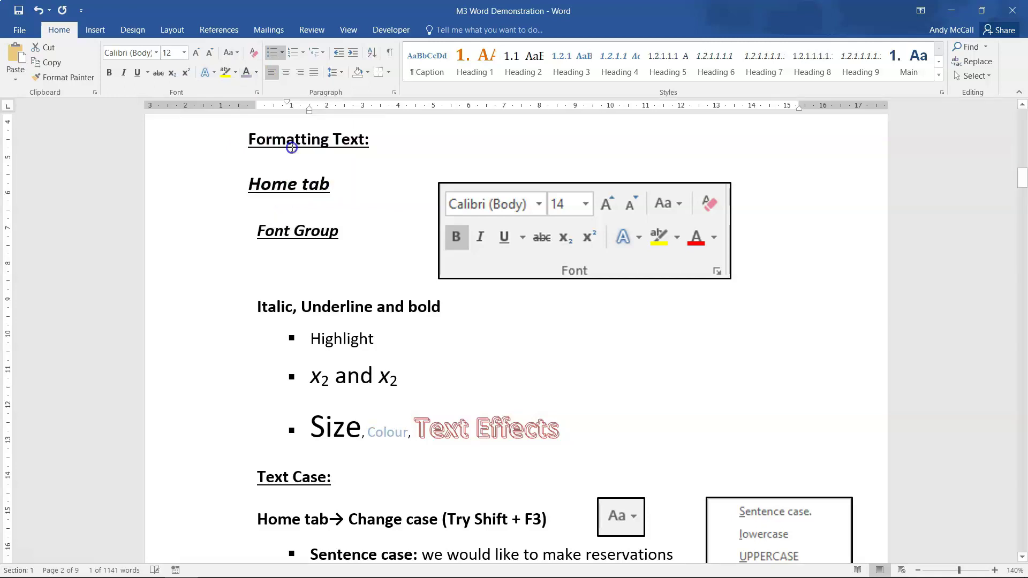
Apply the teal preset text effect with a shadow to the words "Text Effects"
{"action": "left_click", "coordinate": [427, 426]}
{"action": "left_click_drag", "start_coordinate": [417, 426], "coordinate": [557, 428]}
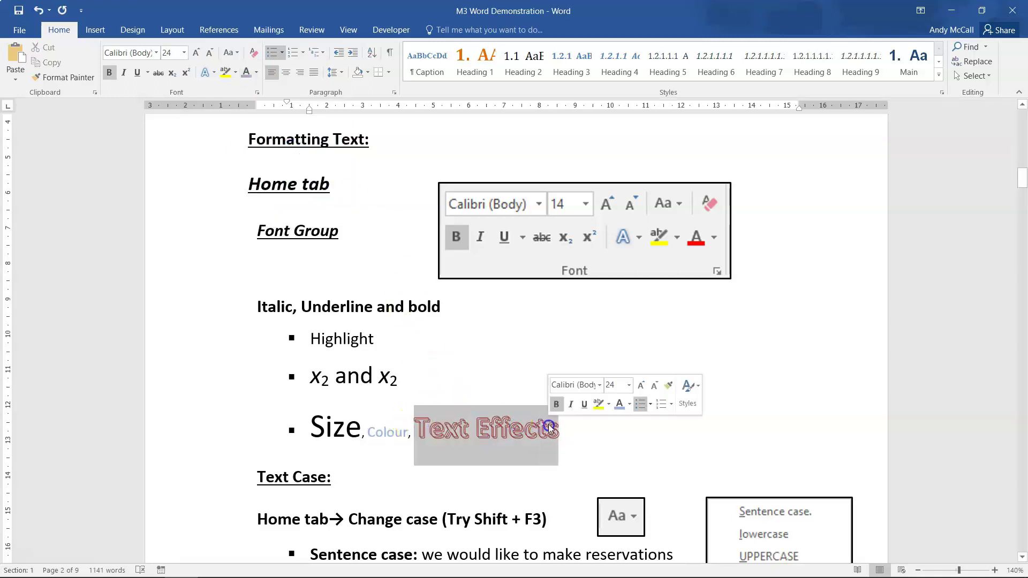
{"action": "left_click", "coordinate": [212, 73]}
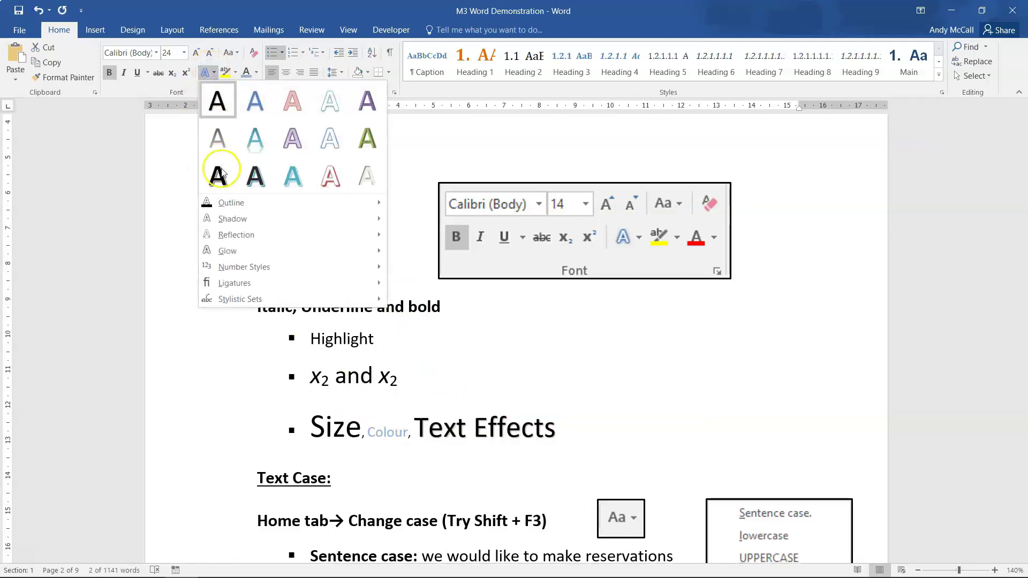
{"action": "mouse_move", "coordinate": [231, 223]}
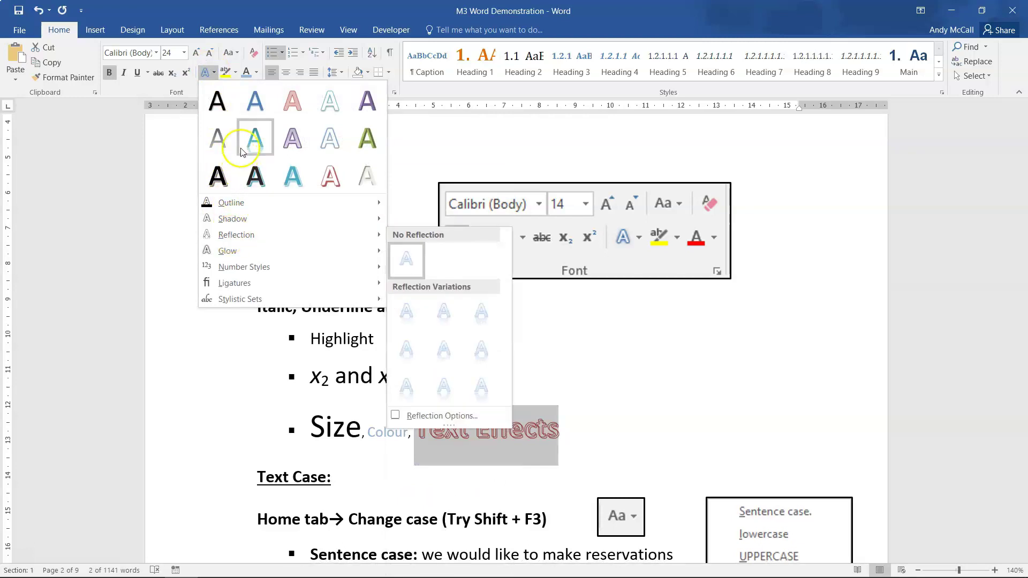
{"action": "left_click", "coordinate": [291, 176]}
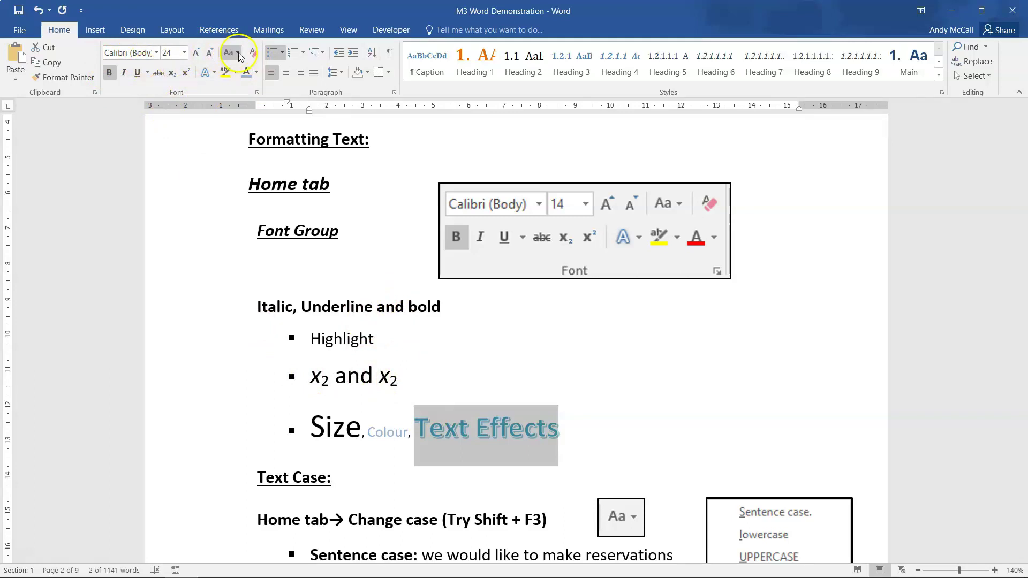
In the sentence case bullet under Text Case, replace the "w" of "we" with a capital W and retype it in lowercase
{"action": "scroll", "coordinate": [458, 286], "scroll_direction": "down", "scroll_amount": 5}
{"action": "left_click", "coordinate": [455, 288]}
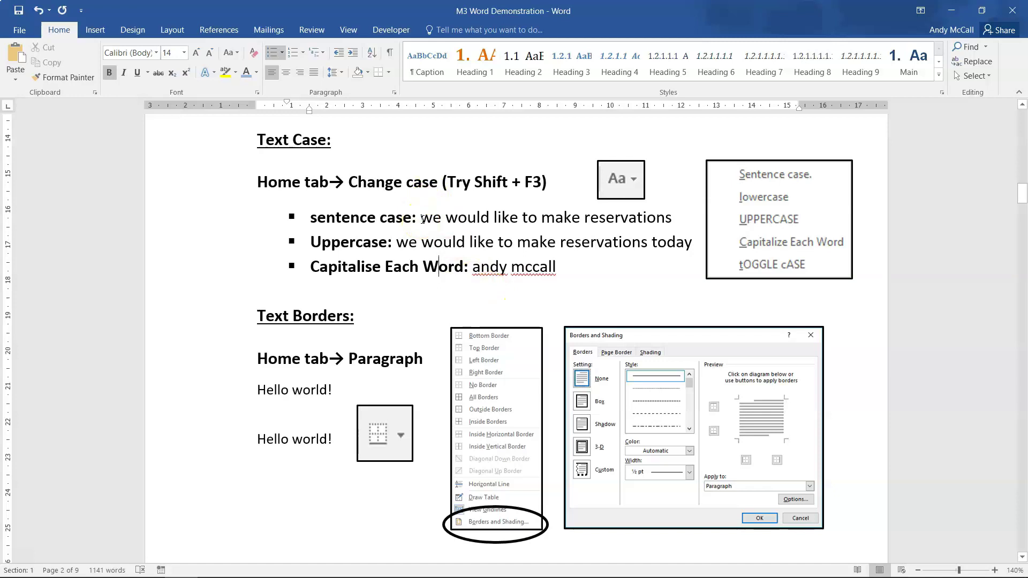
{"action": "left_click_drag", "start_coordinate": [421, 219], "coordinate": [444, 219]}
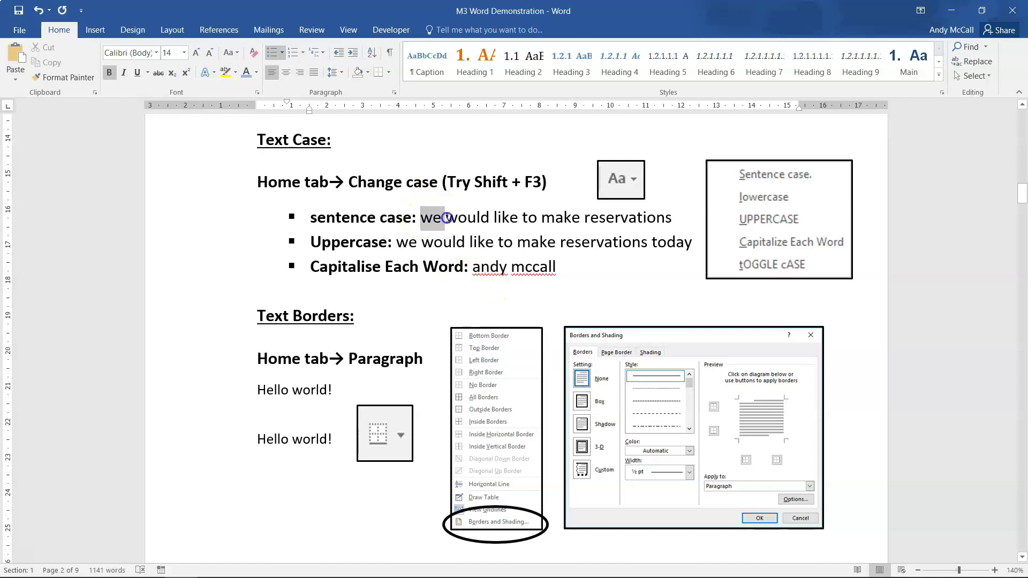
{"action": "left_click", "coordinate": [562, 220]}
{"action": "left_click_drag", "start_coordinate": [421, 219], "coordinate": [426, 223]}
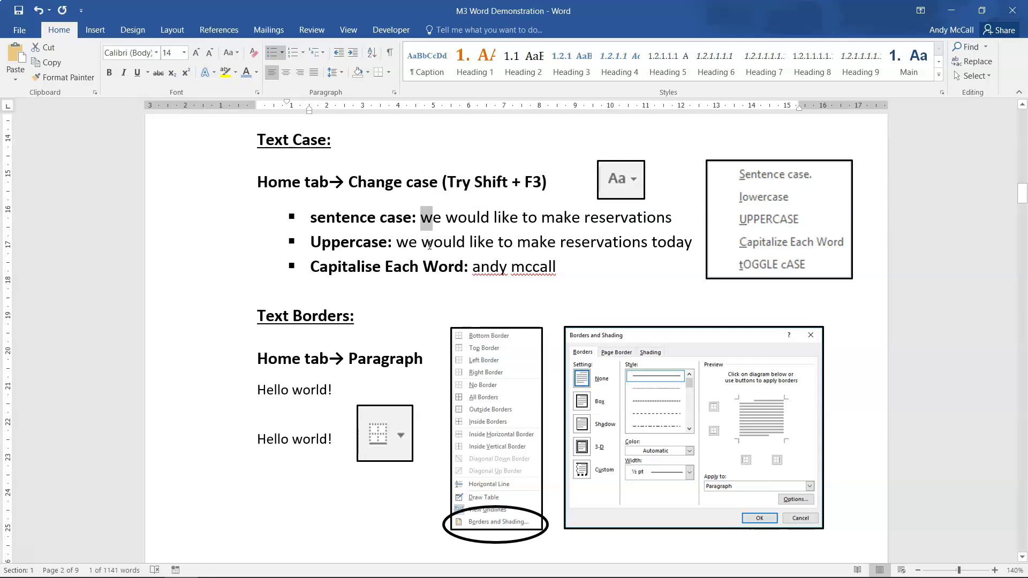
{"action": "type", "text": "W"}
{"action": "key", "text": "BackSpace"}
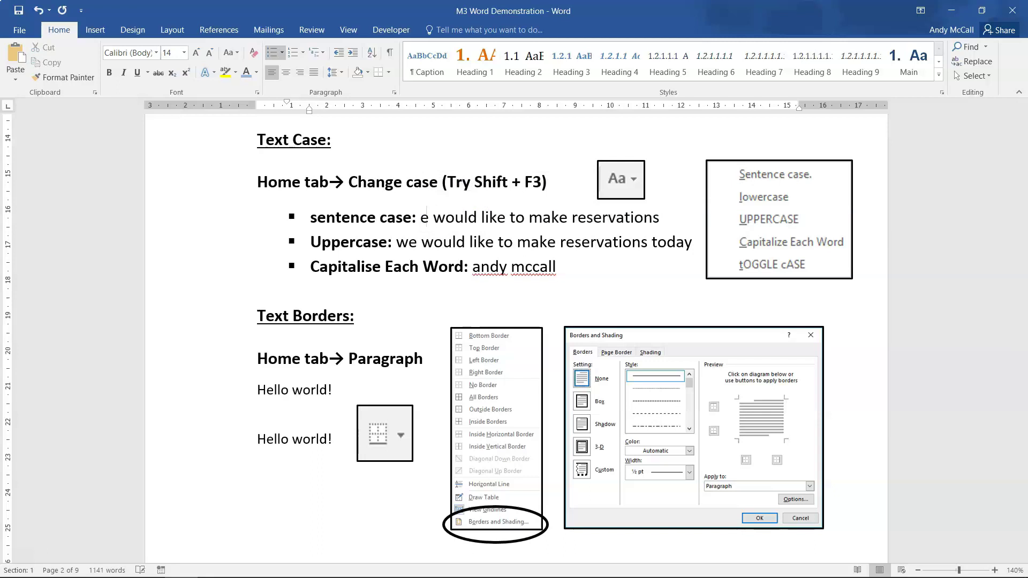
{"action": "type", "text": "w"}
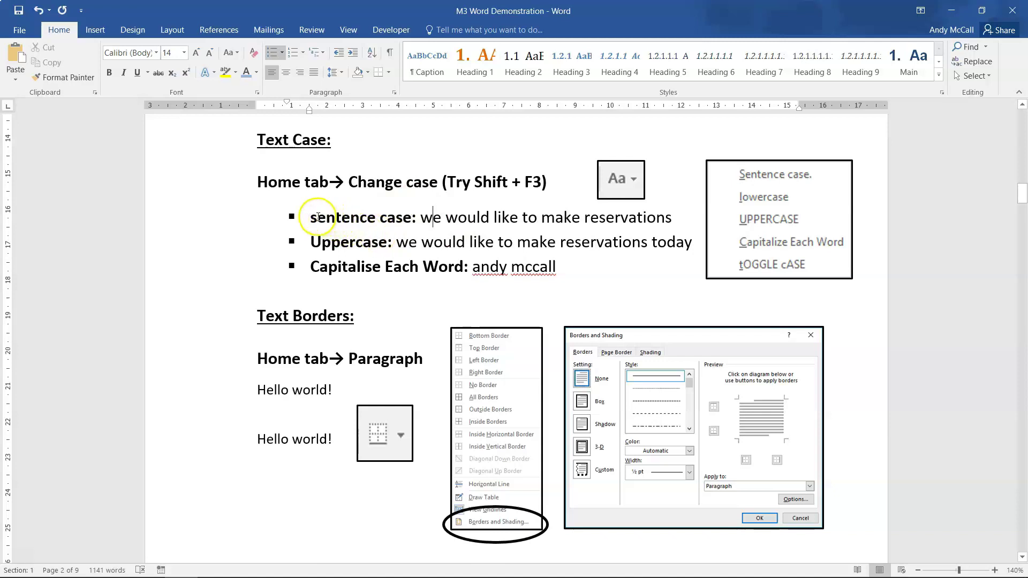
Apply Sentence case to the whole "sentence case: we would like to make reservations" bullet
{"action": "left_click_drag", "start_coordinate": [671, 217], "coordinate": [345, 225]}
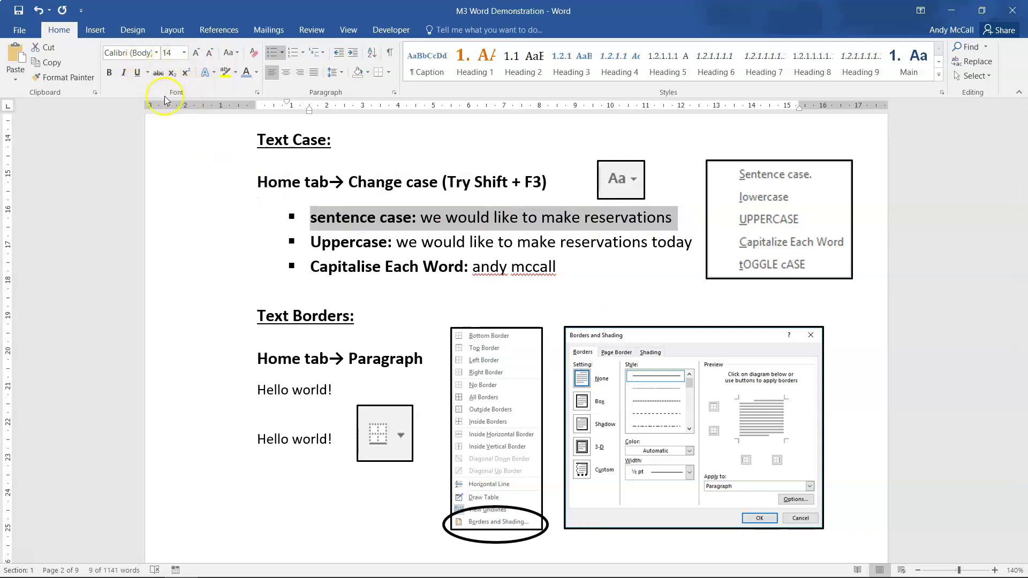
{"action": "left_click", "coordinate": [232, 55]}
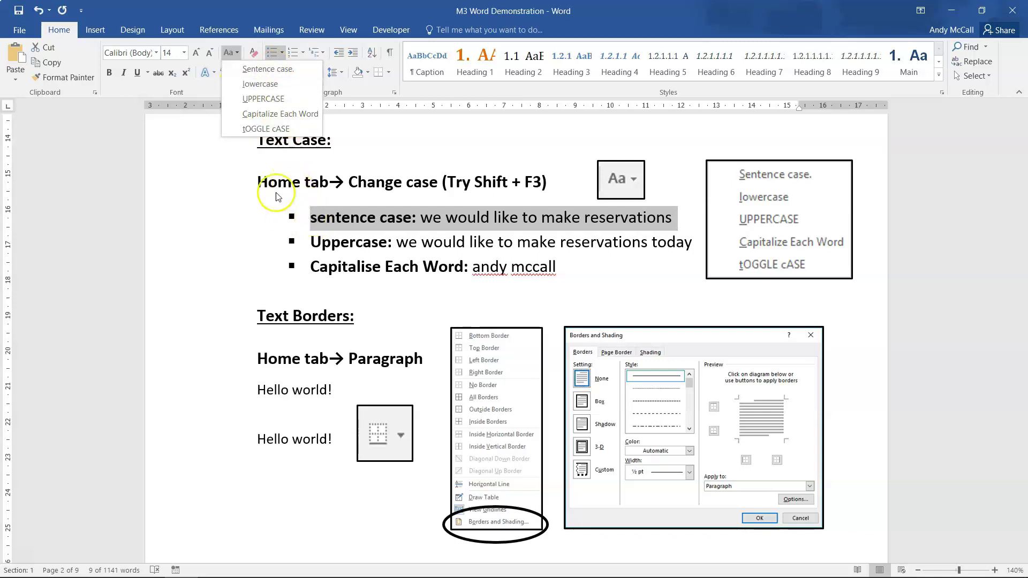
{"action": "left_click", "coordinate": [265, 71]}
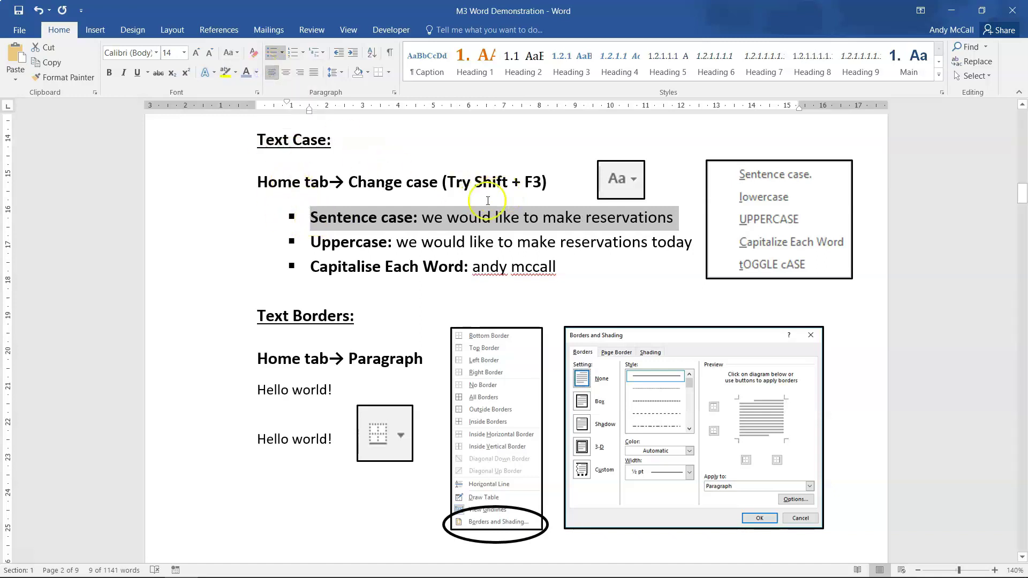
{"action": "left_click", "coordinate": [415, 218]}
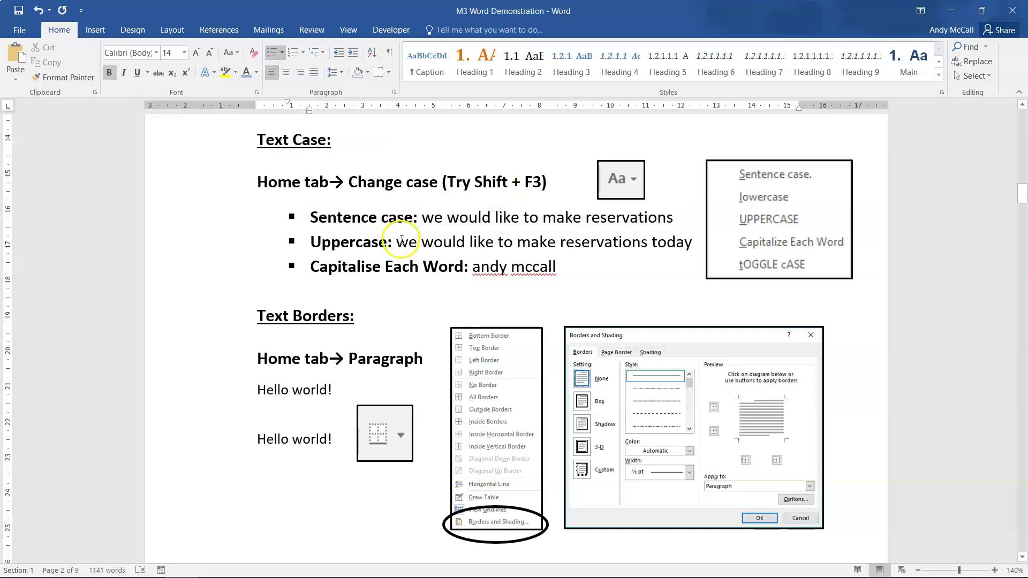
Convert "we would like to make reservations today" to UPPERCASE and move the case options picture up clear of that line
{"action": "left_click_drag", "start_coordinate": [397, 242], "coordinate": [690, 241]}
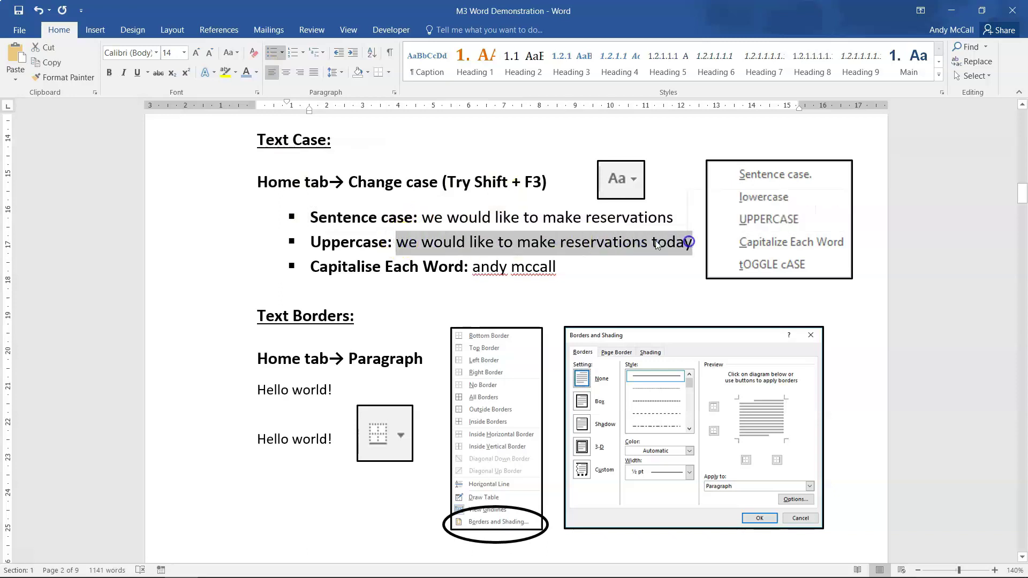
{"action": "left_click", "coordinate": [230, 52]}
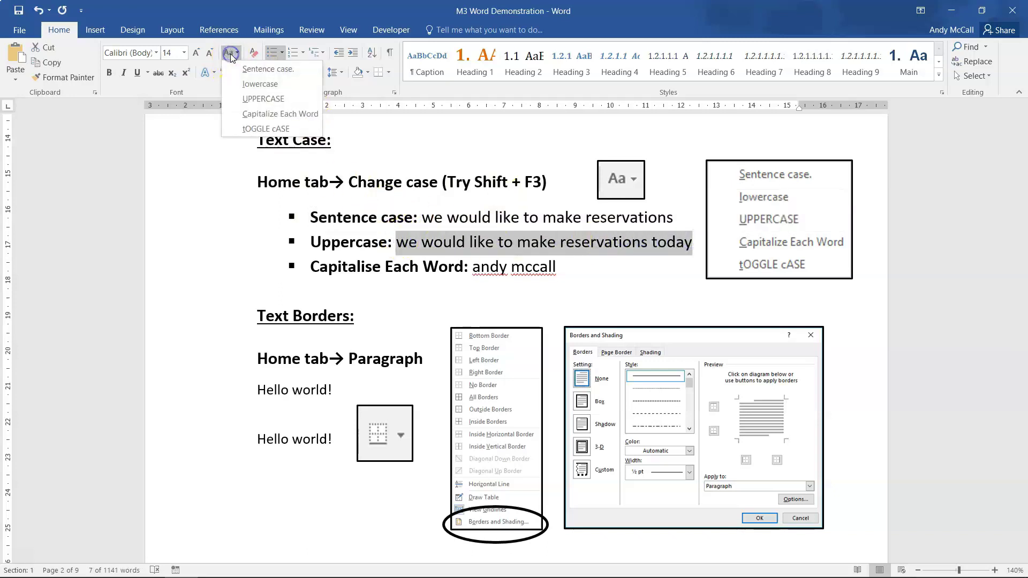
{"action": "left_click", "coordinate": [242, 99]}
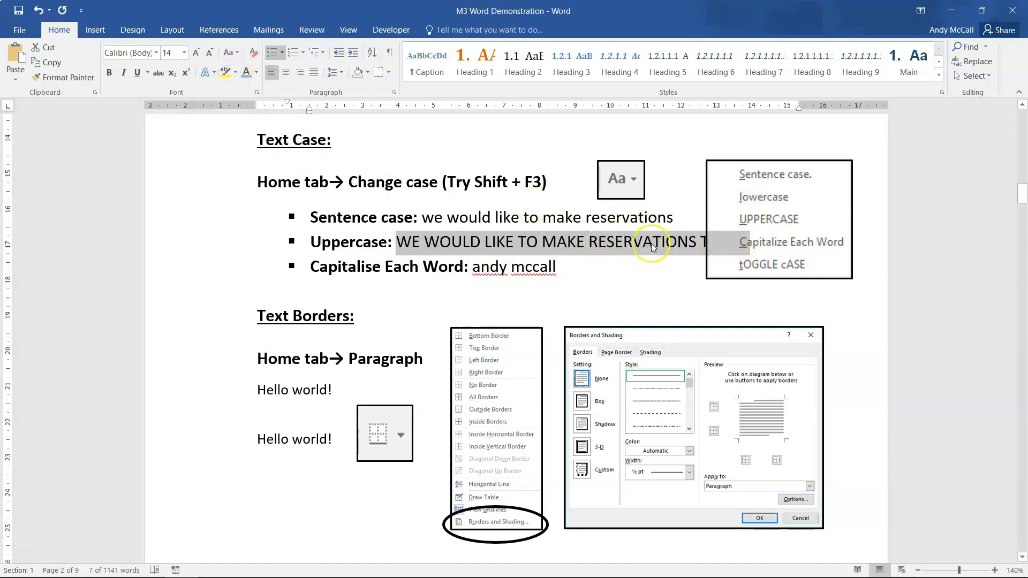
{"action": "left_click_drag", "start_coordinate": [759, 200], "coordinate": [780, 156]}
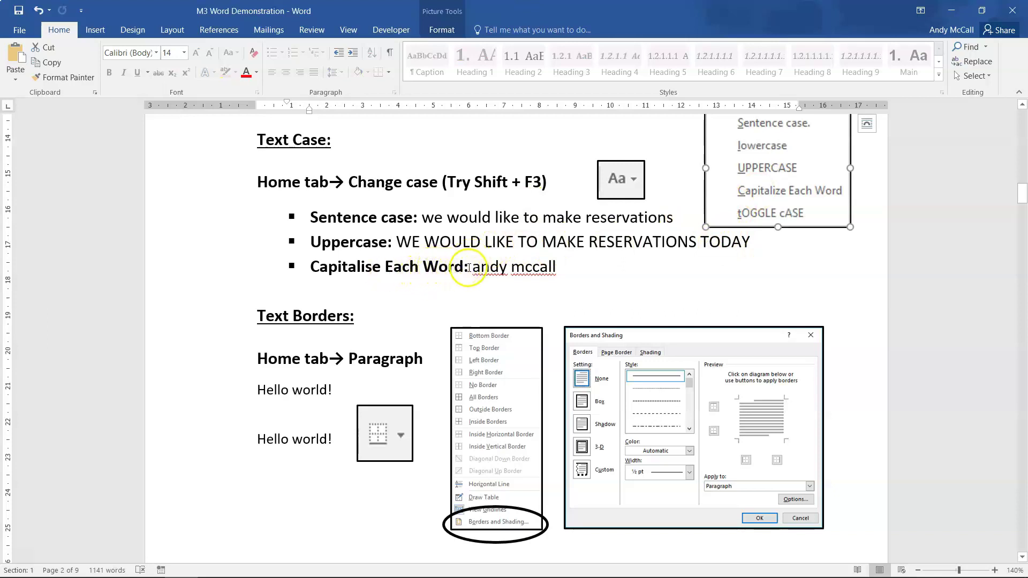
Apply Capitalize Each Word to the name in the last Text Case bullet
{"action": "left_click_drag", "start_coordinate": [557, 266], "coordinate": [474, 267]}
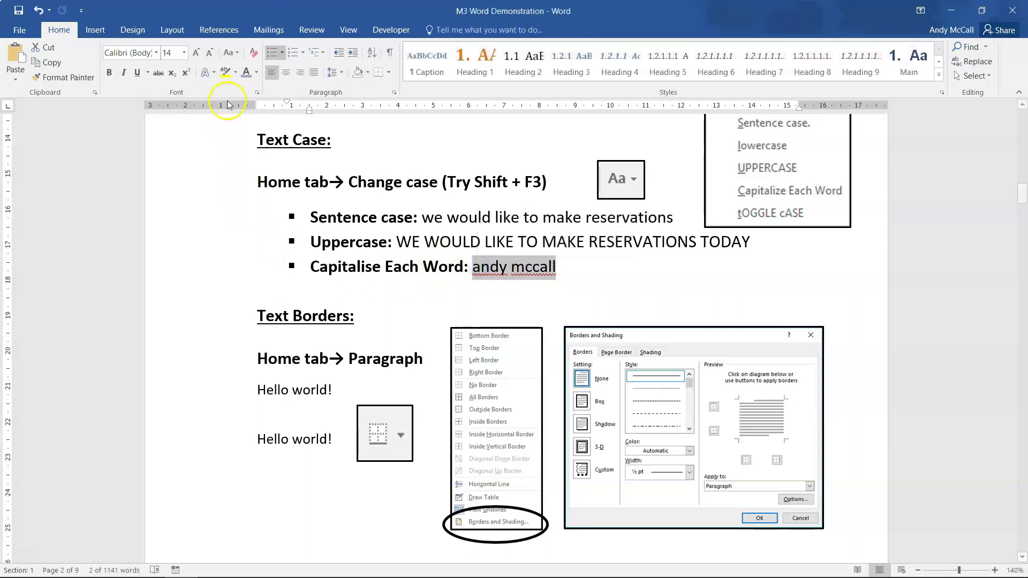
{"action": "left_click", "coordinate": [229, 54]}
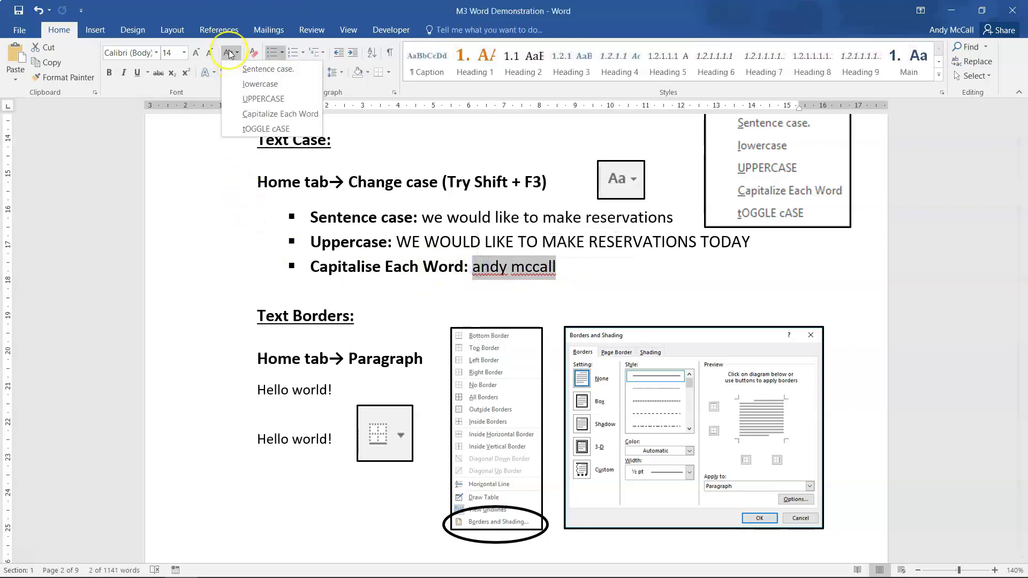
{"action": "left_click", "coordinate": [275, 114]}
{"action": "left_click", "coordinate": [530, 281]}
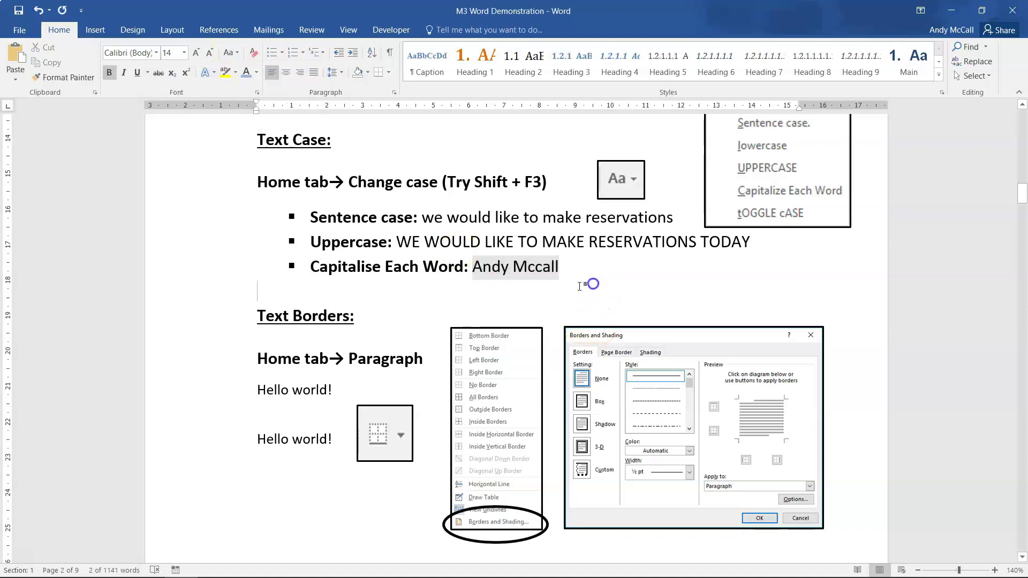
{"action": "left_click", "coordinate": [490, 271]}
Examine the list of available paragraph border options for the Text Borders section
{"action": "scroll", "coordinate": [494, 430], "scroll_direction": "down", "scroll_amount": 1}
{"action": "left_click", "coordinate": [495, 431]}
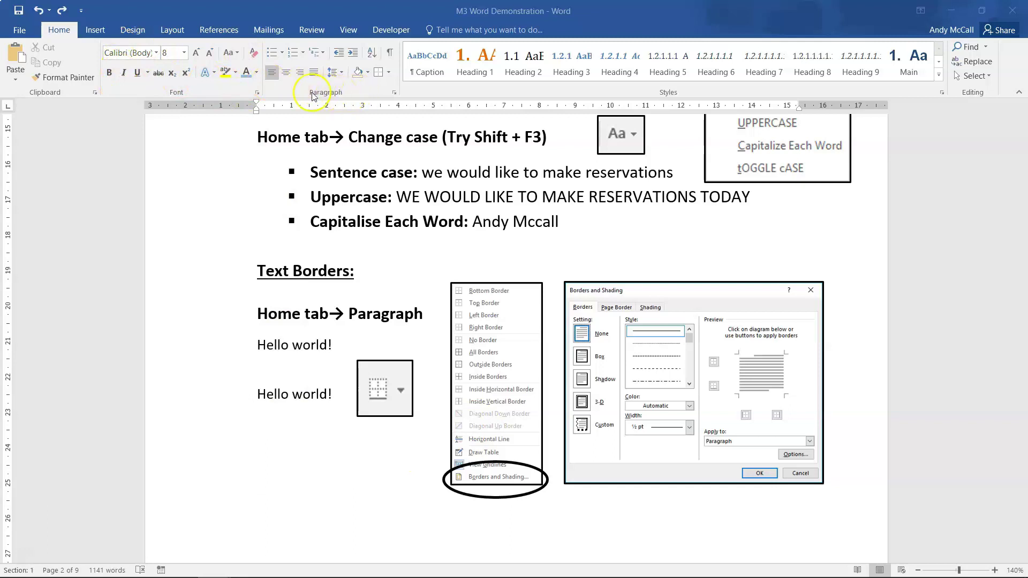
{"action": "left_click", "coordinate": [378, 75]}
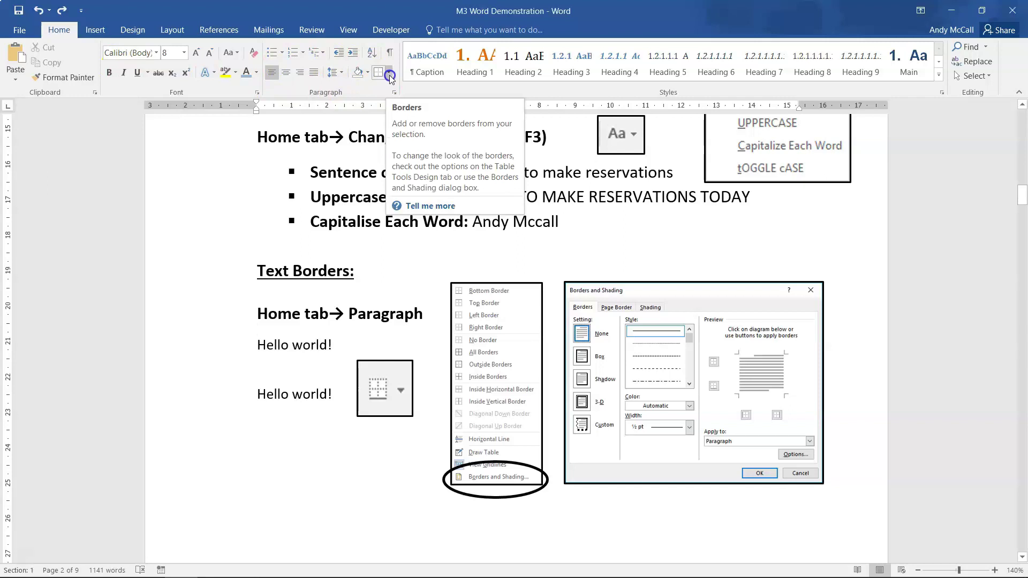
{"action": "left_click", "coordinate": [389, 73]}
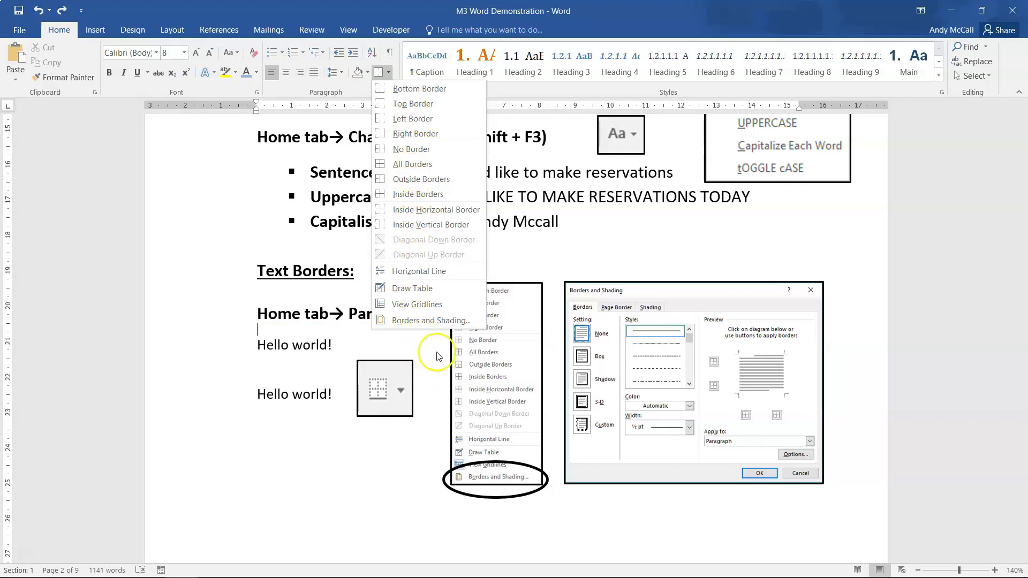
{"action": "left_click", "coordinate": [287, 343]}
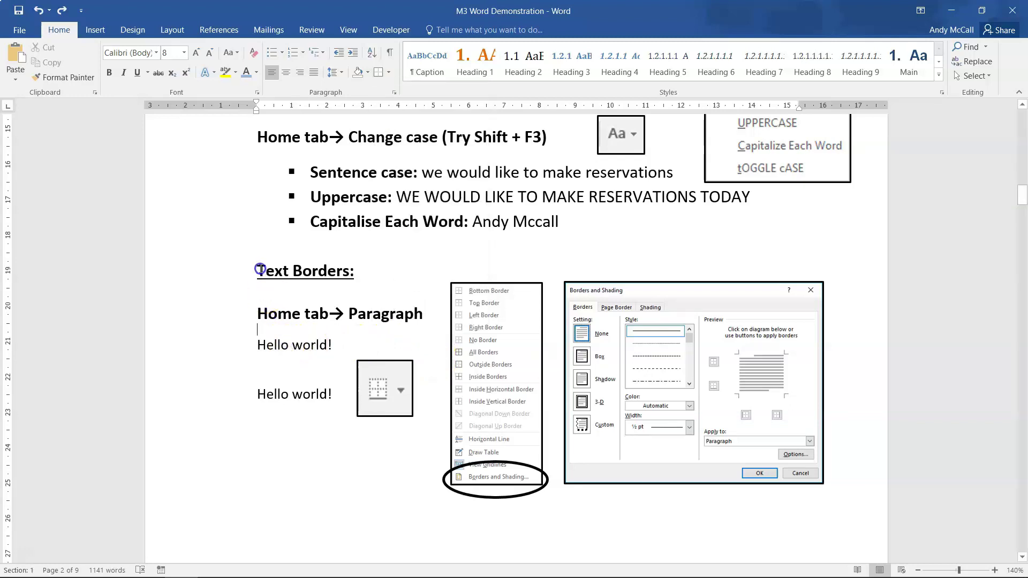
Create a new blank document and enter the text "New document for demonstration"
{"action": "left_click", "coordinate": [19, 30]}
{"action": "left_click", "coordinate": [22, 81]}
{"action": "left_click", "coordinate": [165, 216]}
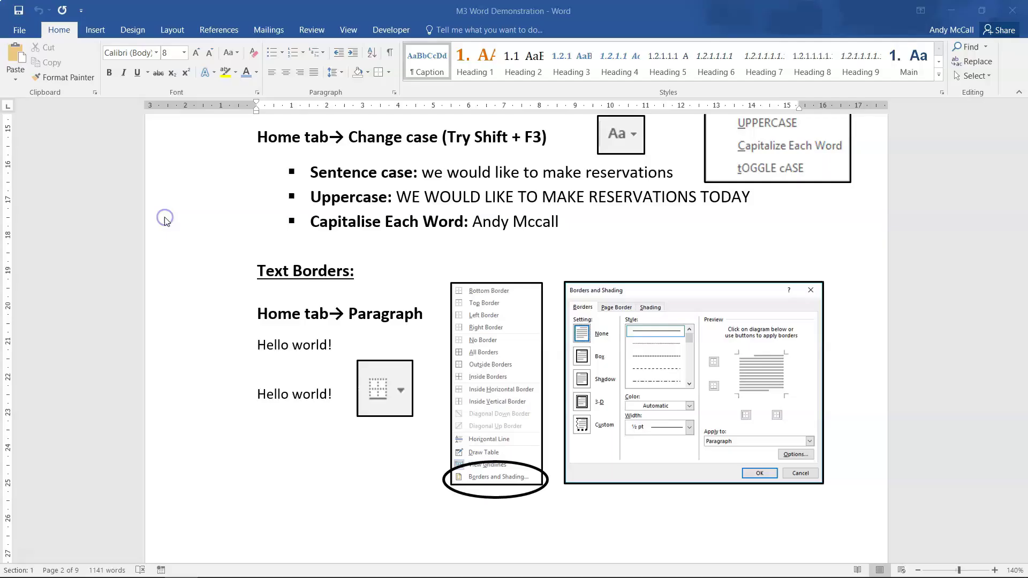
{"action": "key", "text": "Return"}
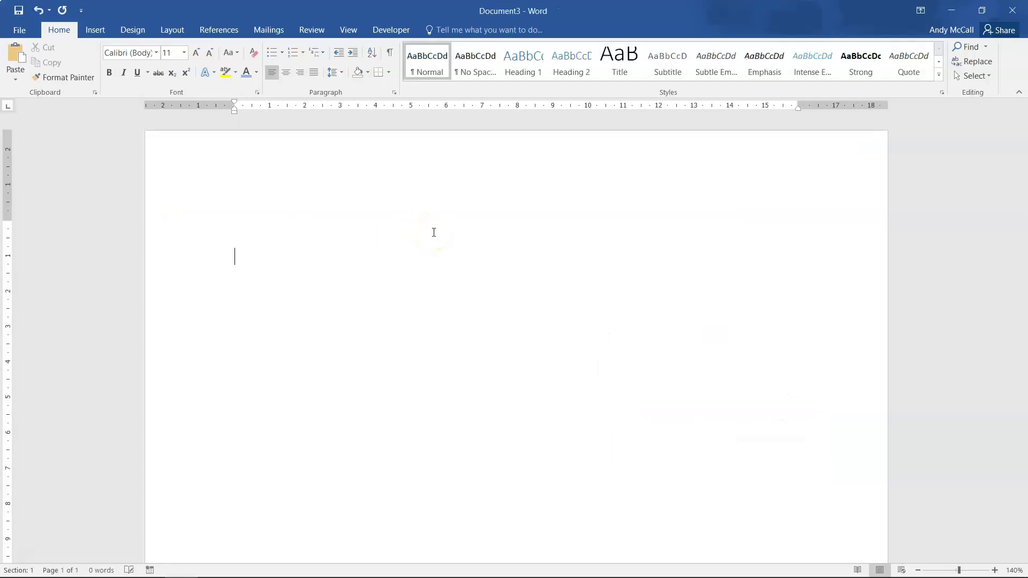
{"action": "type", "text": "New document for demon"}
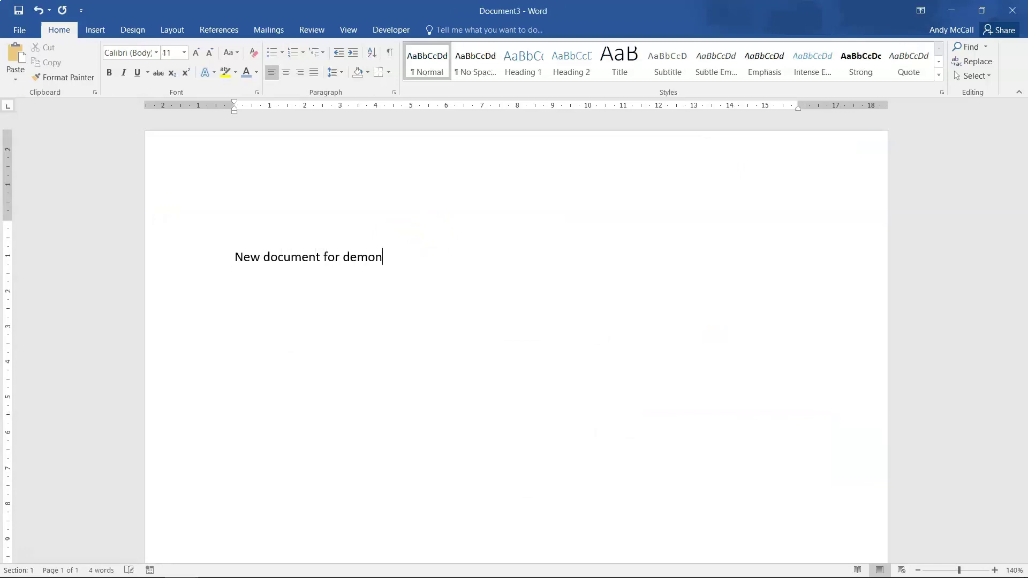
{"action": "type", "text": "stration"}
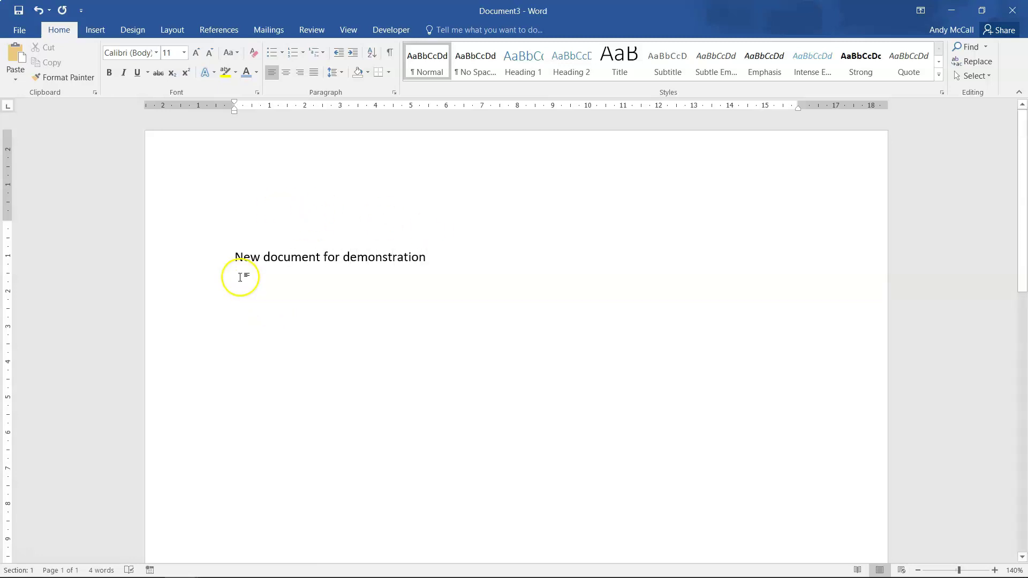
Set up a Box paragraph border in light blue for the "New document for demonstration" line in Borders and Shading
{"action": "left_click_drag", "start_coordinate": [237, 259], "coordinate": [445, 257]}
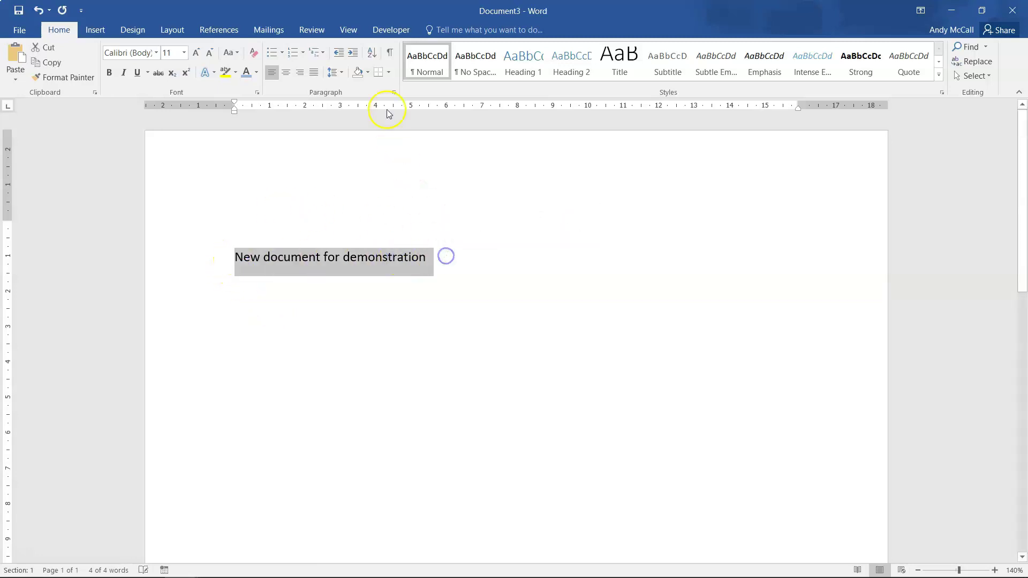
{"action": "left_click", "coordinate": [389, 73]}
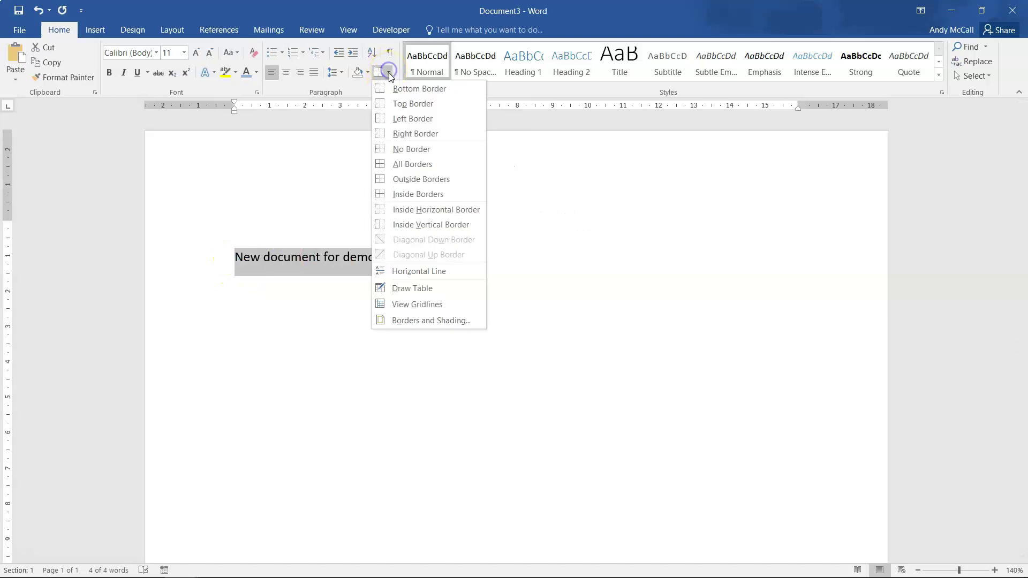
{"action": "left_click", "coordinate": [401, 320]}
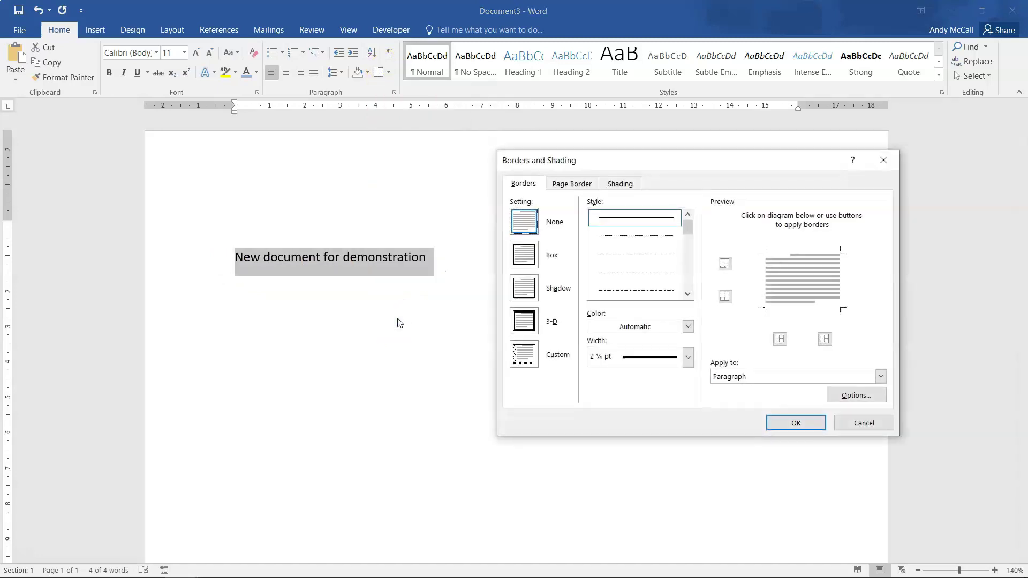
{"action": "left_click_drag", "start_coordinate": [560, 160], "coordinate": [517, 161]}
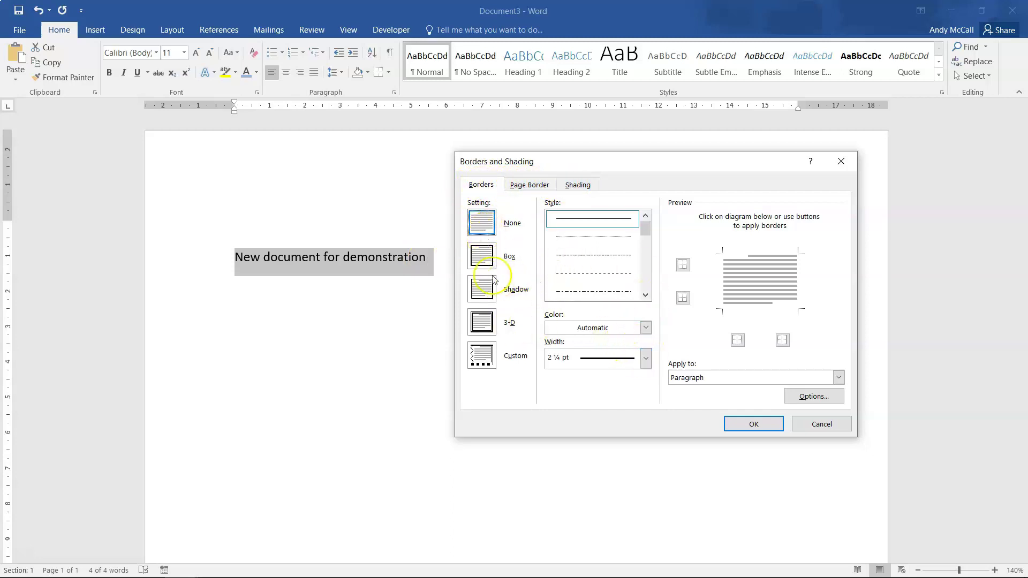
{"action": "left_click", "coordinate": [480, 261]}
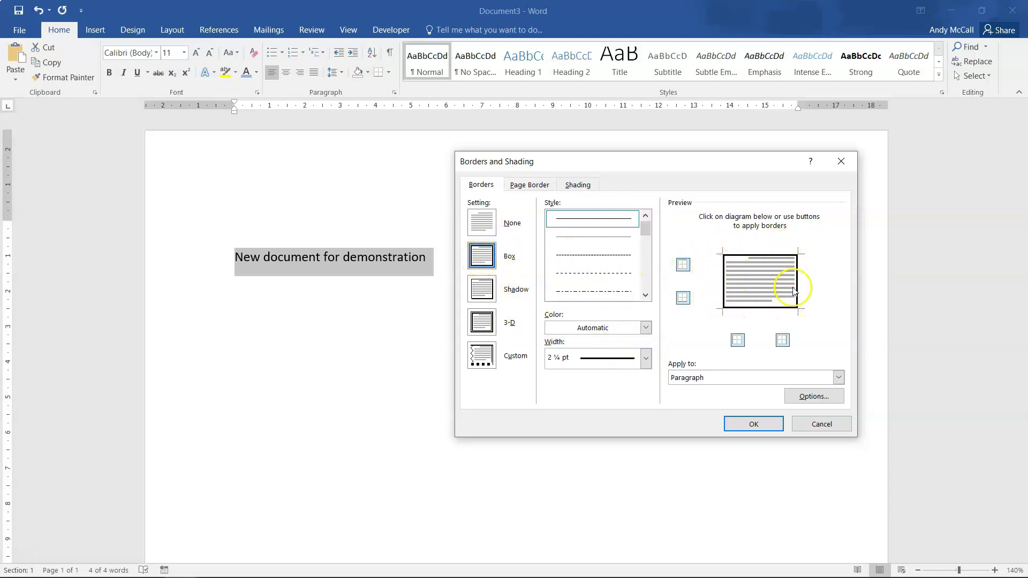
{"action": "left_click", "coordinate": [645, 328]}
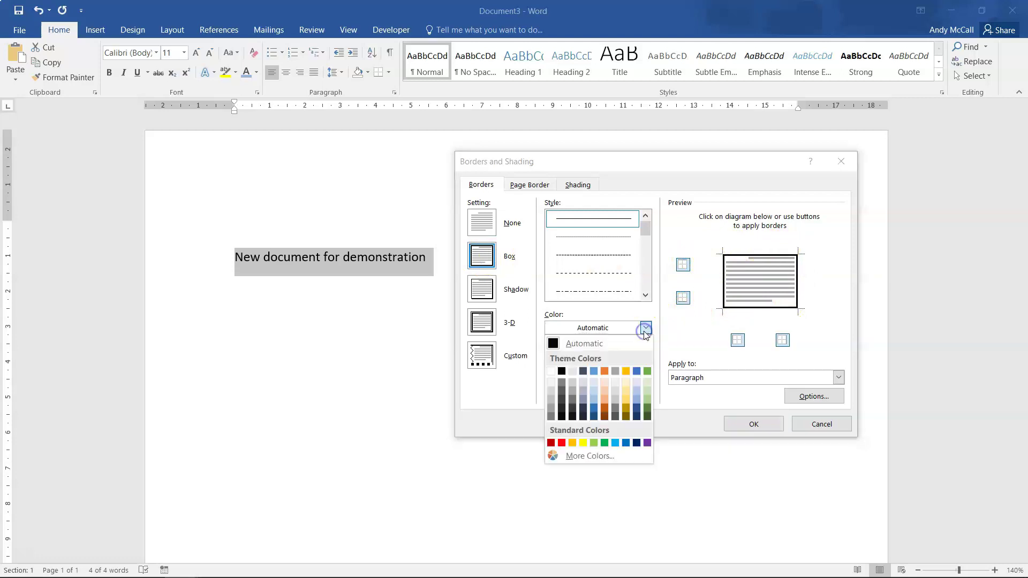
{"action": "left_click", "coordinate": [593, 400]}
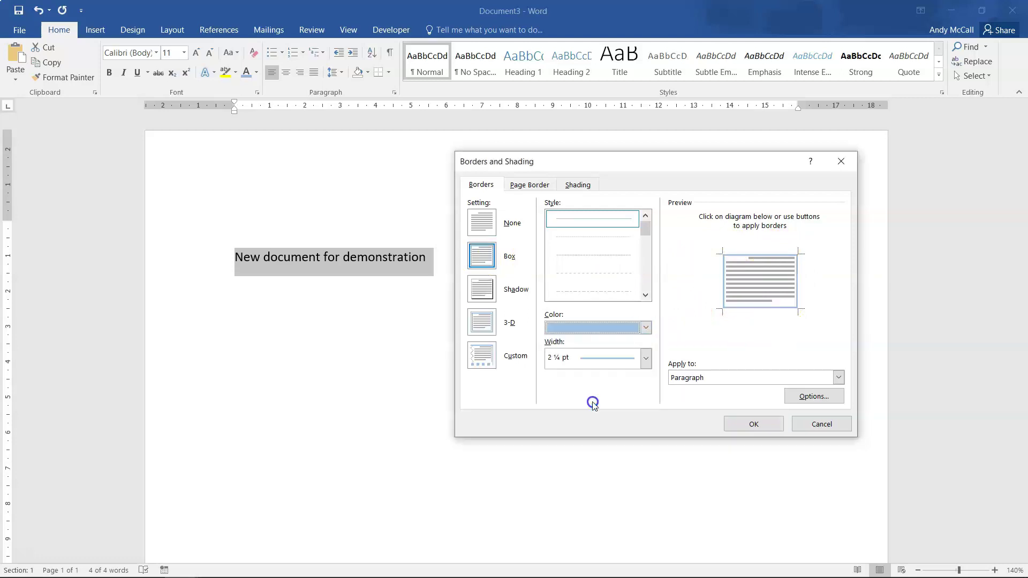
{"action": "left_click", "coordinate": [645, 328]}
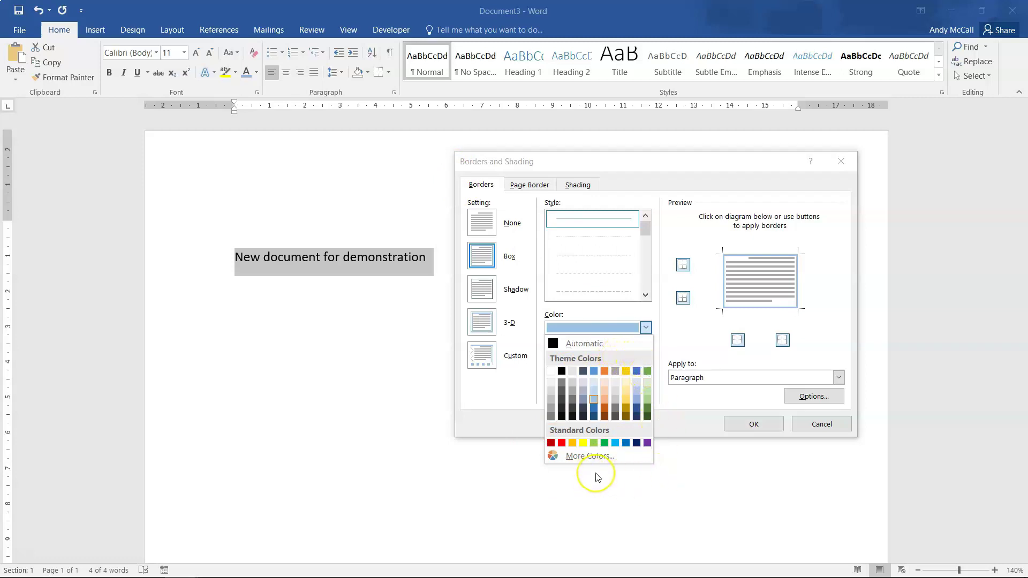
{"action": "left_click", "coordinate": [593, 395]}
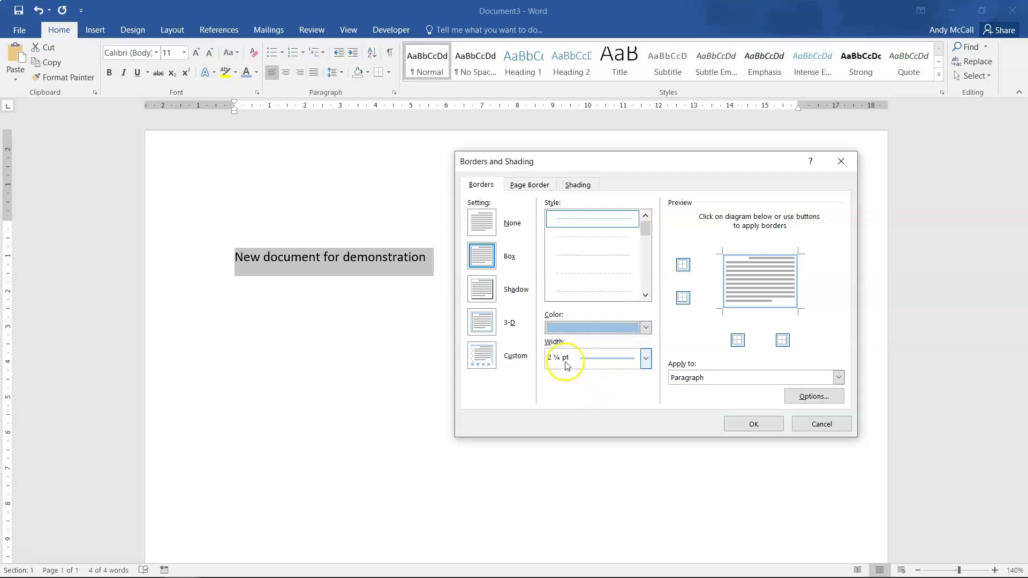
Set the box border's width to 3 pt and its color to a darker blue
{"action": "left_click", "coordinate": [645, 358]}
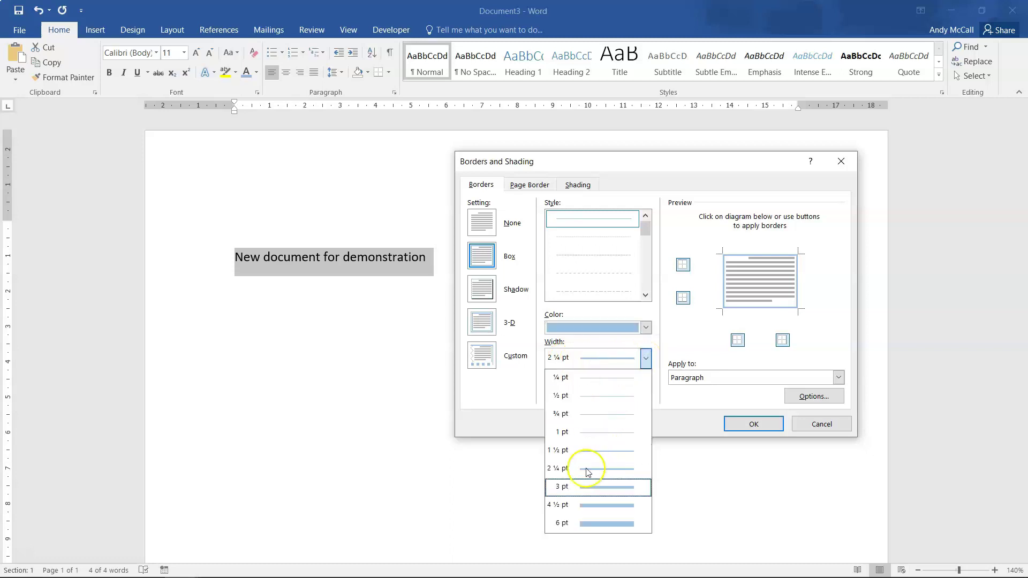
{"action": "left_click", "coordinate": [585, 488]}
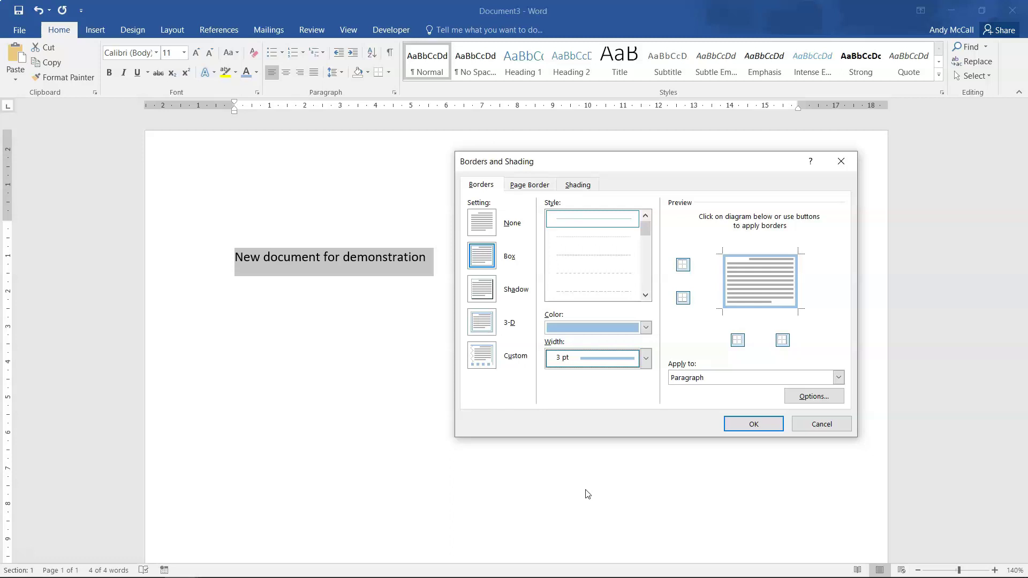
{"action": "left_click", "coordinate": [589, 327]}
{"action": "left_click", "coordinate": [598, 415]}
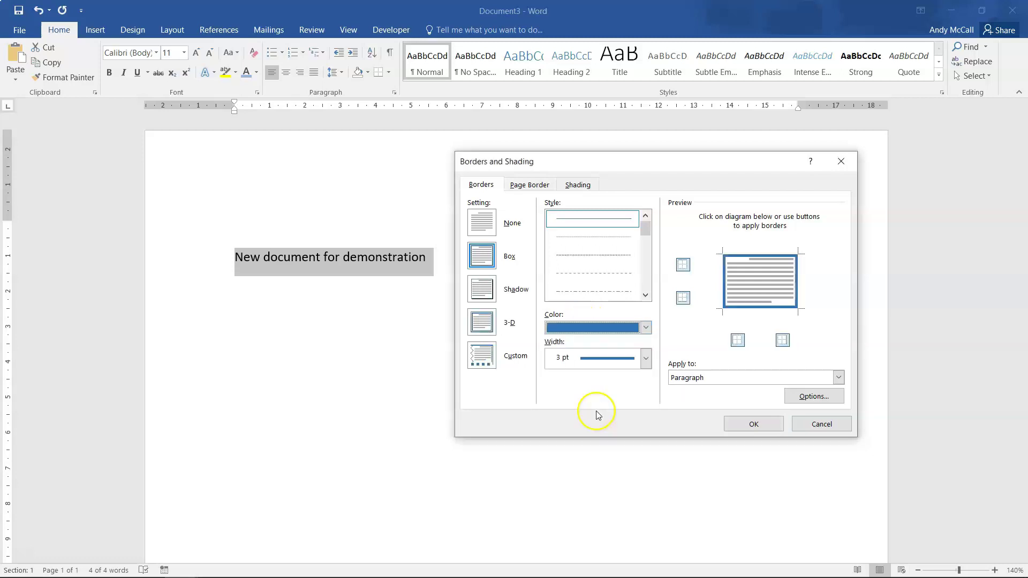
{"action": "left_click", "coordinate": [600, 357]}
{"action": "left_click", "coordinate": [581, 484]}
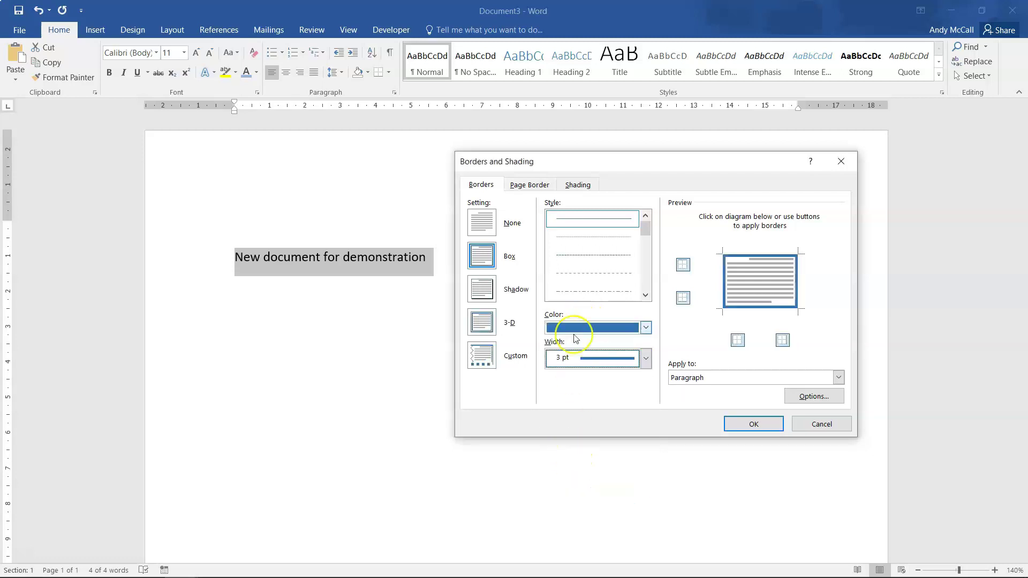
Choose the single solid line style at ½ pt and apply the blue box border to the paragraph
{"action": "left_click", "coordinate": [589, 257]}
{"action": "left_click_drag", "start_coordinate": [590, 292], "coordinate": [584, 224]}
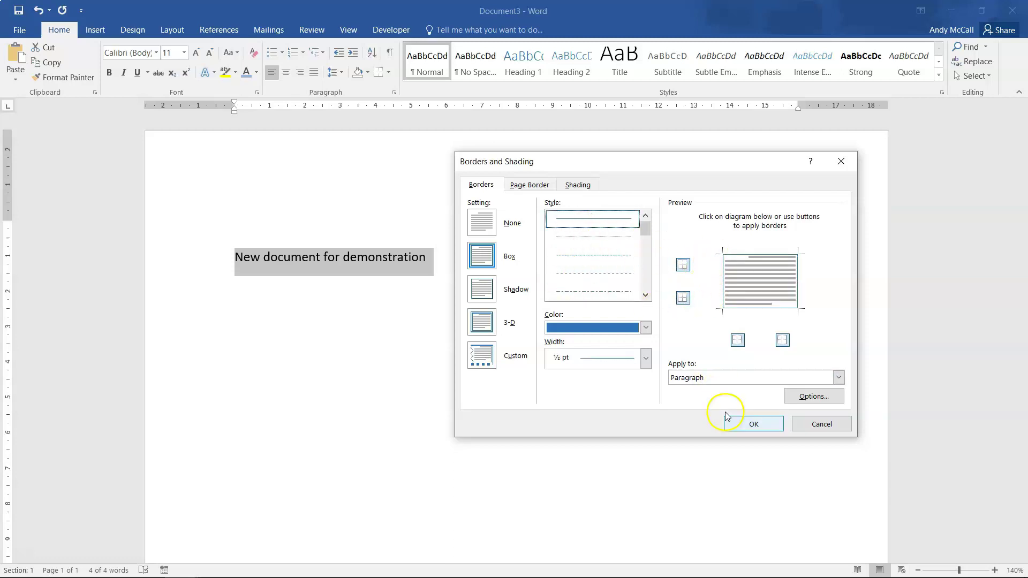
{"action": "left_click", "coordinate": [734, 428]}
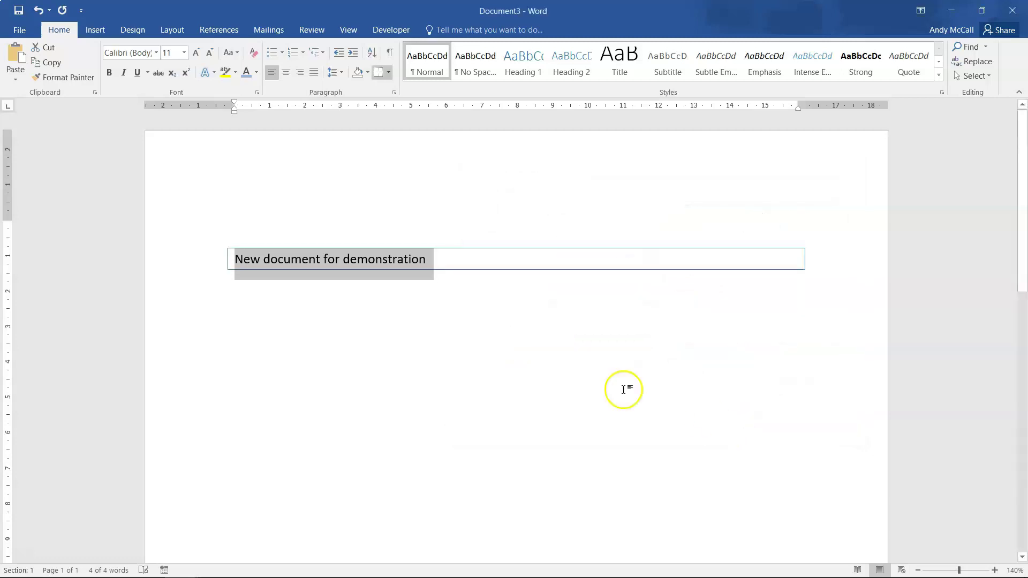
{"action": "left_click", "coordinate": [286, 280]}
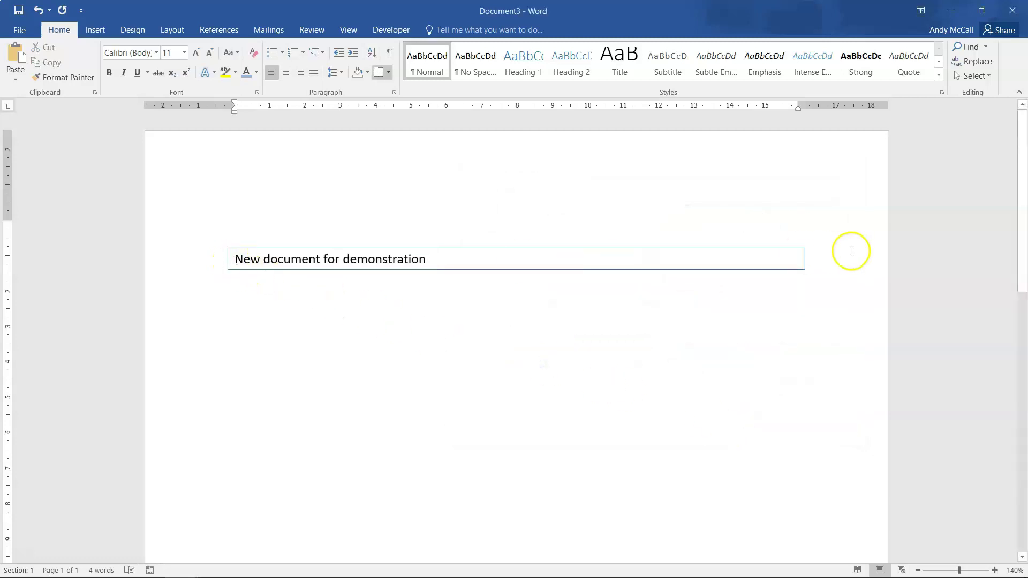
Reopen Borders and Shading for the bordered line and apply a box border width of 3 pt
{"action": "left_click", "coordinate": [426, 261]}
{"action": "left_click_drag", "start_coordinate": [426, 261], "coordinate": [230, 259]}
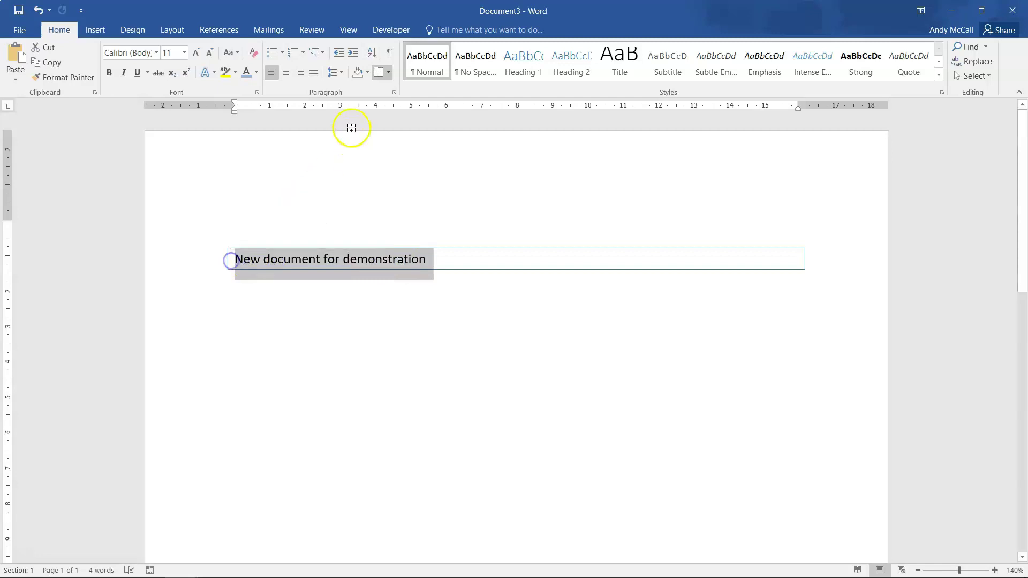
{"action": "left_click", "coordinate": [385, 76]}
{"action": "key", "text": "ctrl+z"}
{"action": "left_click", "coordinate": [389, 74]}
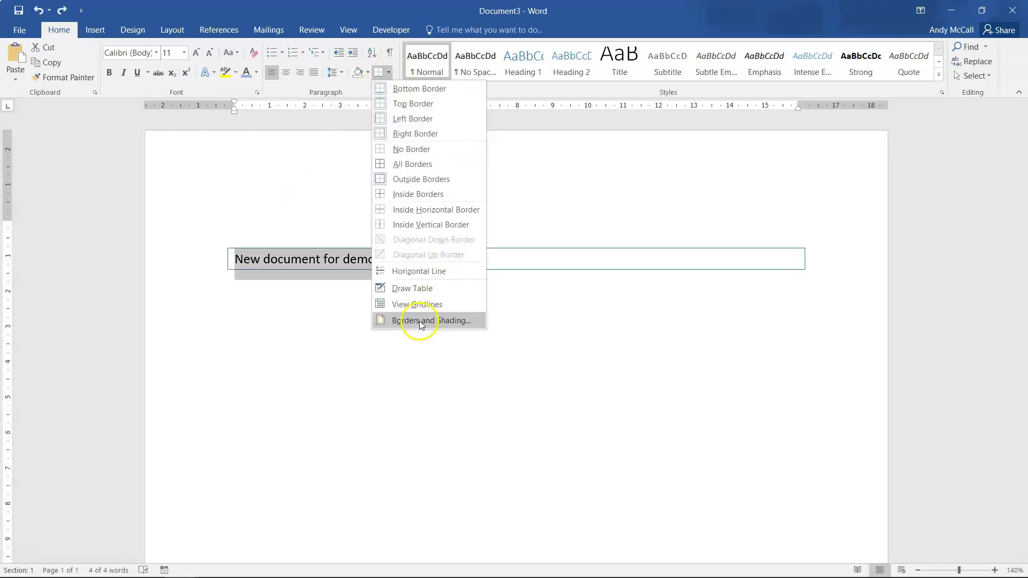
{"action": "left_click", "coordinate": [419, 320]}
{"action": "left_click", "coordinate": [593, 371]}
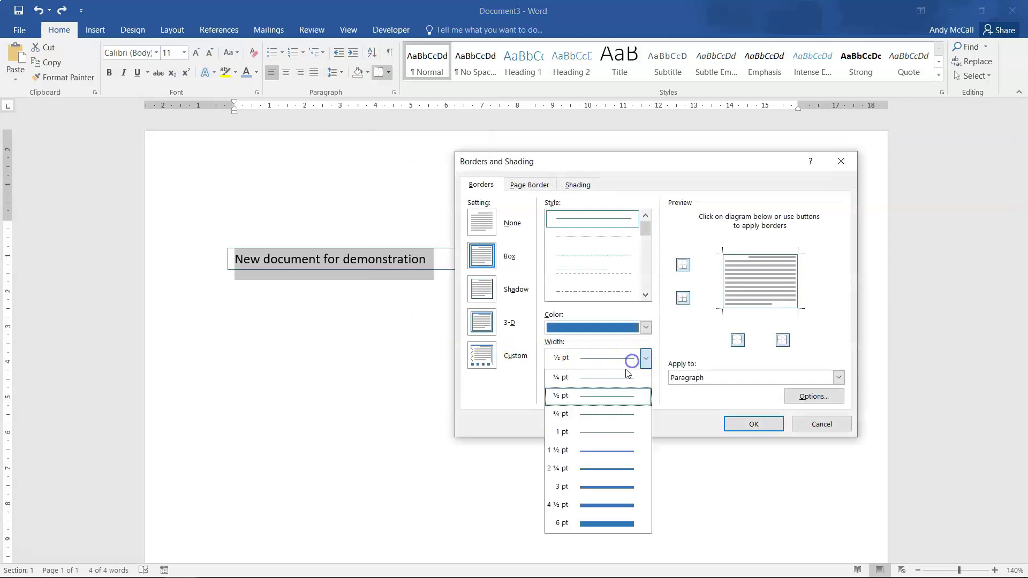
{"action": "left_click", "coordinate": [602, 485]}
{"action": "left_click", "coordinate": [739, 422]}
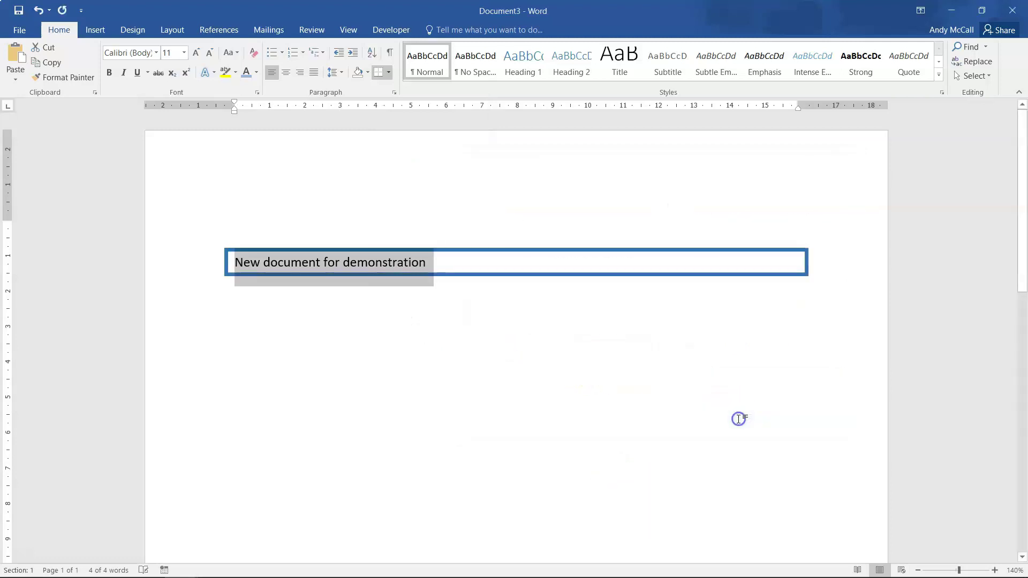
{"action": "left_click", "coordinate": [739, 419]}
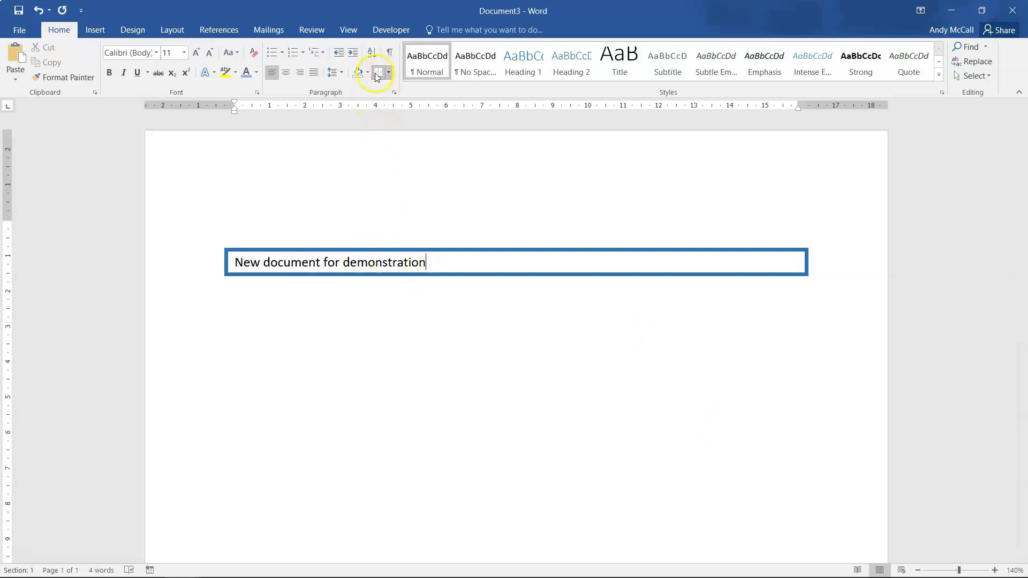
Close the practice document and go to the Copy and Paste / Cut and Paste section of M3 Word Demonstration
{"action": "left_click", "coordinate": [1012, 10]}
{"action": "left_click", "coordinate": [512, 321]}
{"action": "scroll", "coordinate": [498, 335], "scroll_direction": "down", "scroll_amount": 8}
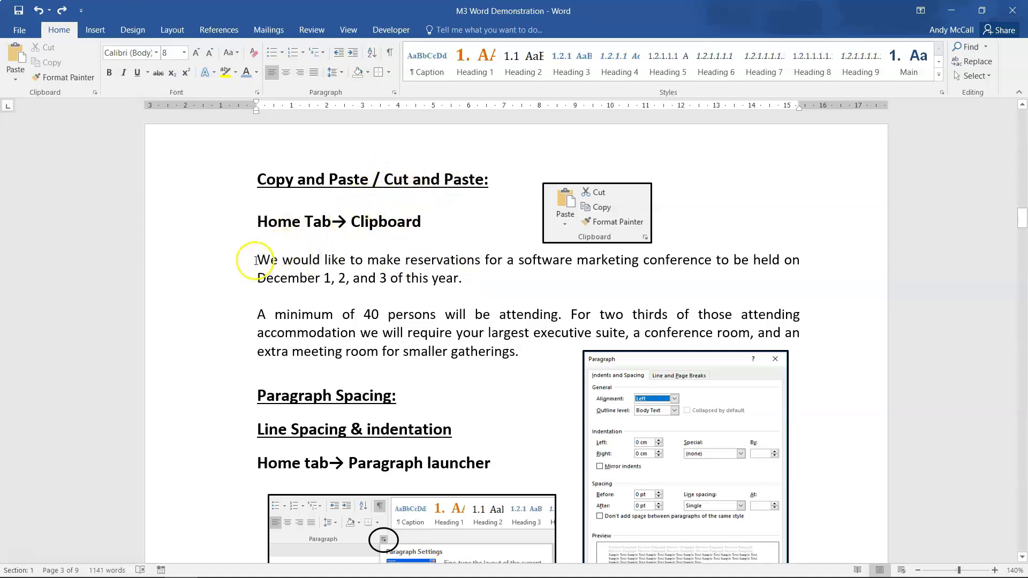
Cut the "We would like to make reservations" paragraph, paste it after "smaller gatherings.", and undo both the paste and the cut
{"action": "left_click_drag", "start_coordinate": [259, 260], "coordinate": [470, 276]}
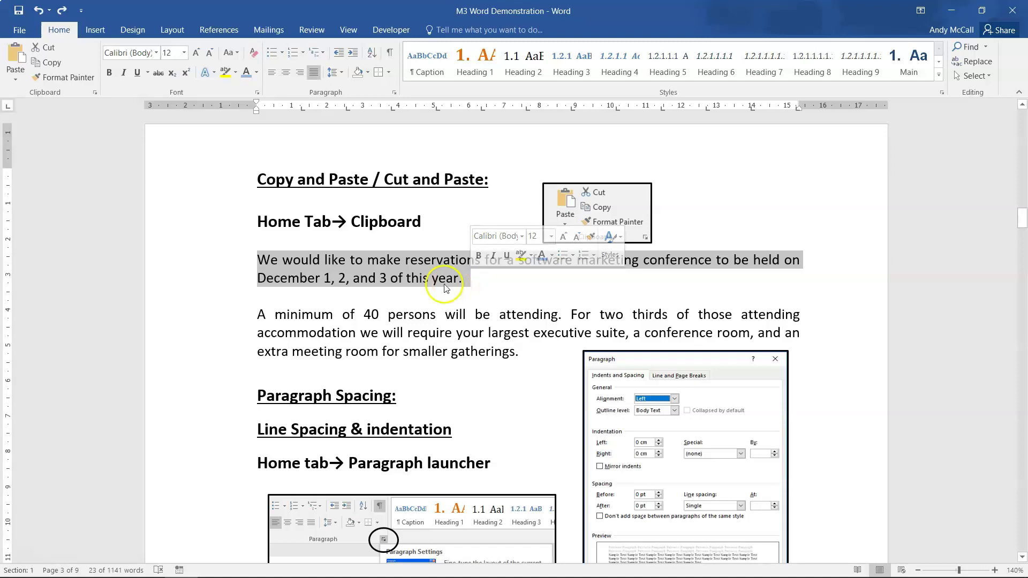
{"action": "left_click", "coordinate": [47, 51]}
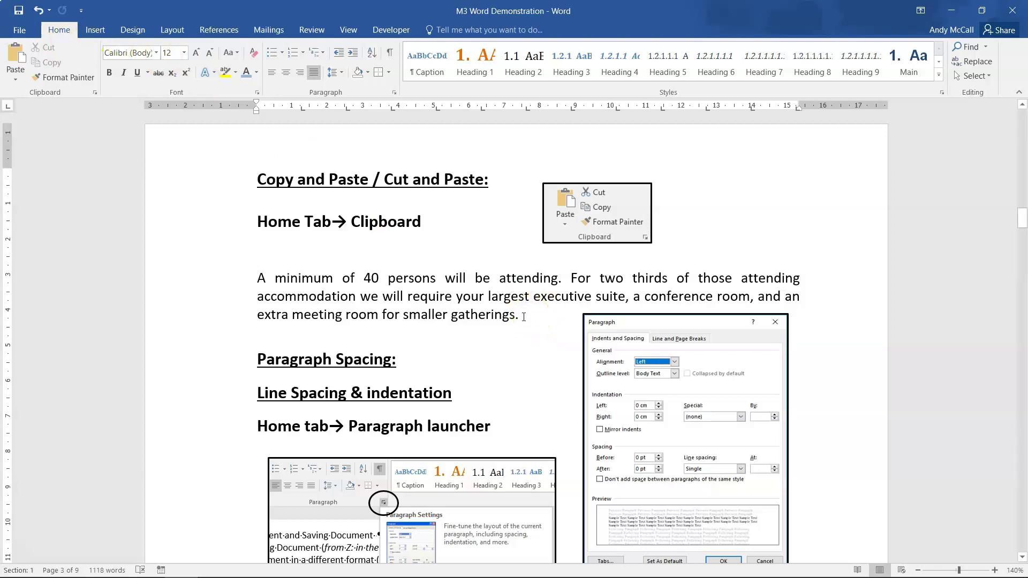
{"action": "left_click", "coordinate": [15, 56]}
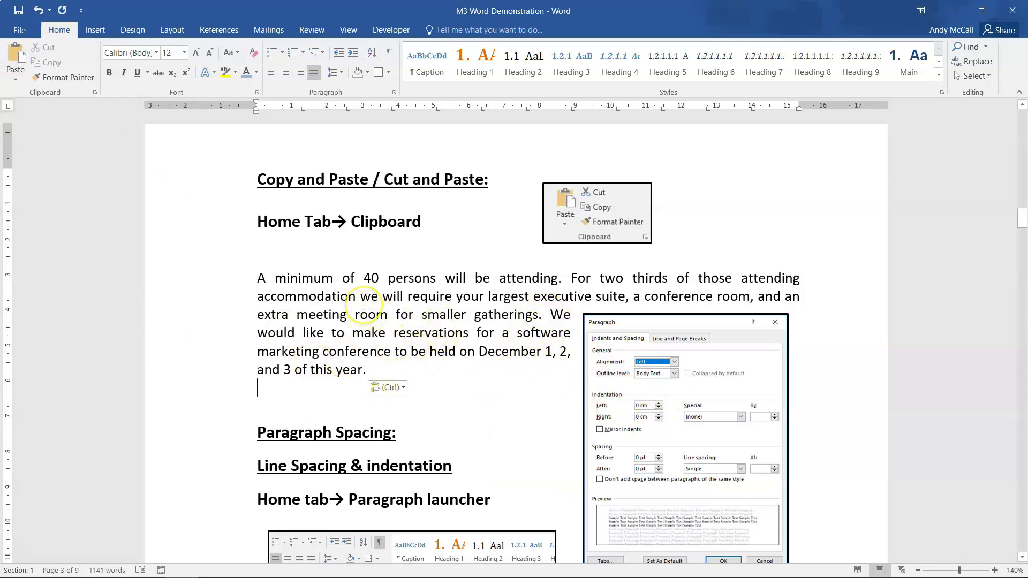
{"action": "key", "text": "ctrl+z"}
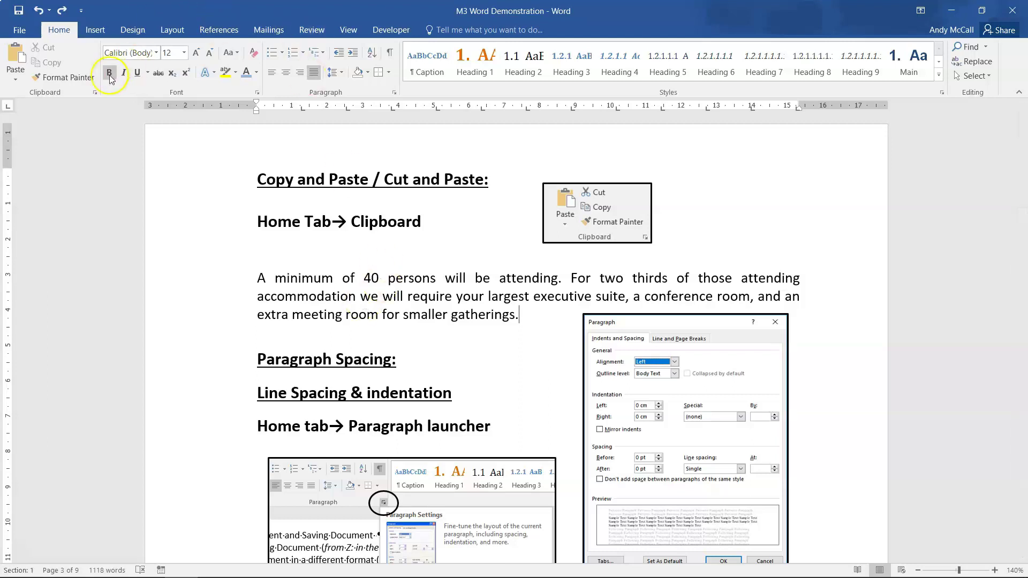
{"action": "key", "text": "ctrl+z"}
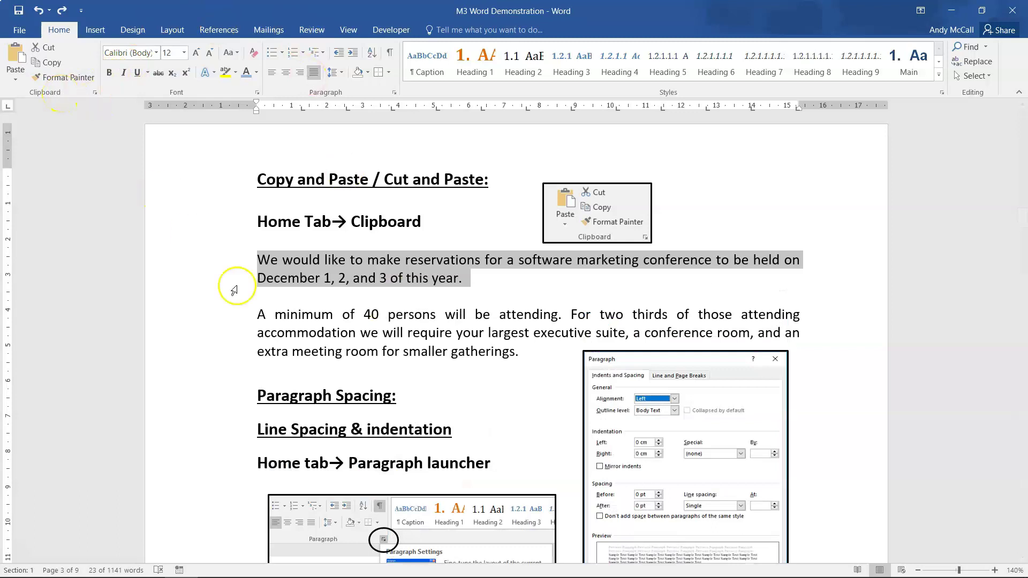
Repeat the cut and paste of the reservations paragraph to the end of the "A minimum of 40 persons" paragraph, and undo it
{"action": "left_click_drag", "start_coordinate": [260, 296], "coordinate": [432, 277]}
{"action": "left_click_drag", "start_coordinate": [333, 264], "coordinate": [259, 260]}
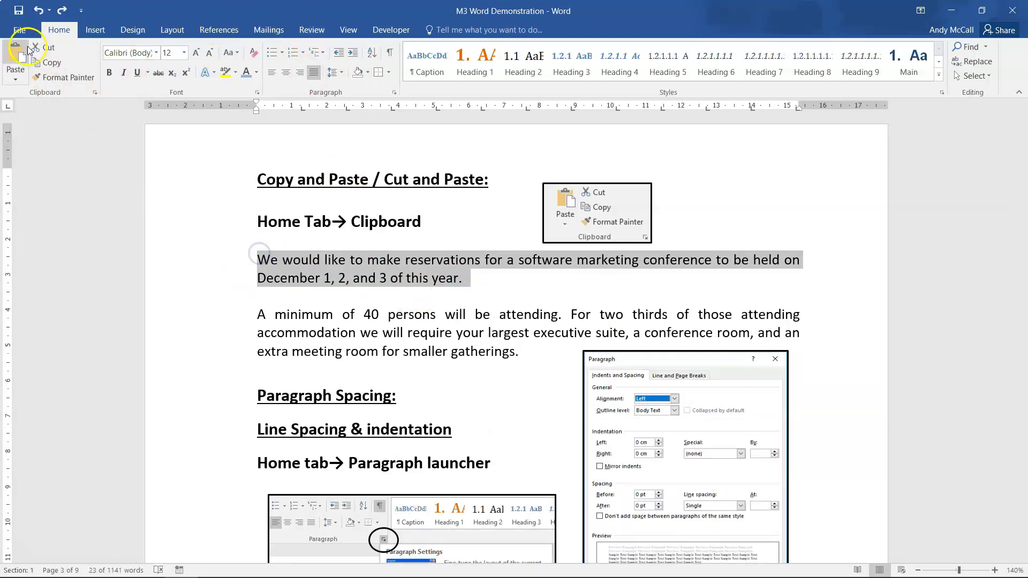
{"action": "left_click", "coordinate": [46, 48]}
{"action": "left_click", "coordinate": [519, 314]}
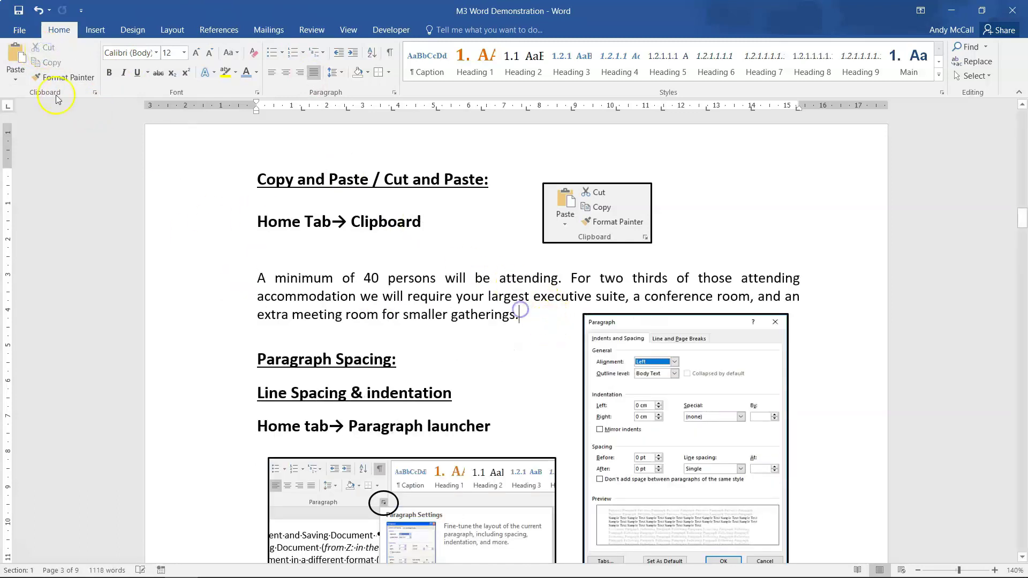
{"action": "left_click", "coordinate": [15, 49]}
{"action": "key", "text": "ctrl+z"}
{"action": "key", "text": "ctrl+z"}
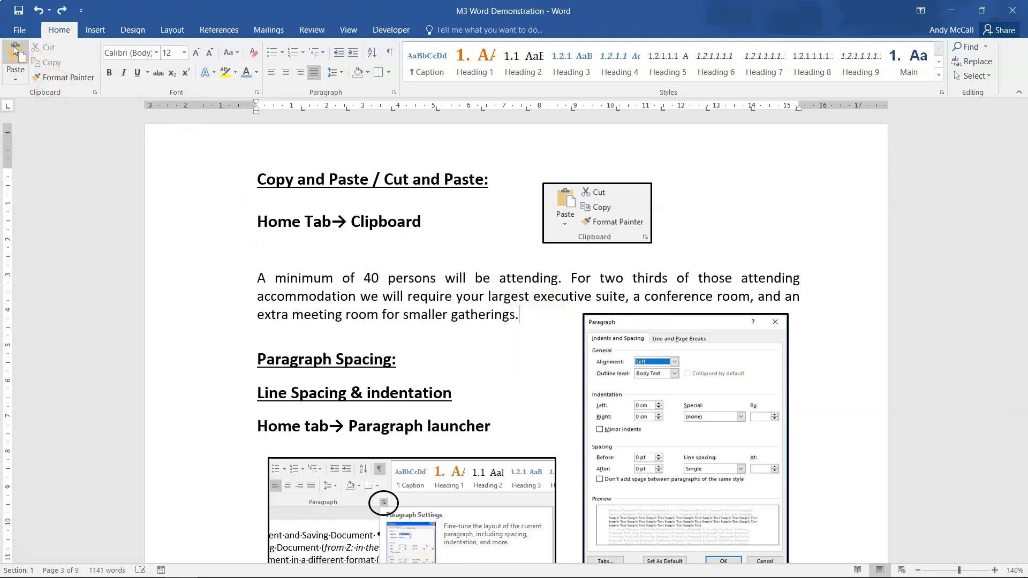
{"action": "left_click", "coordinate": [450, 316]}
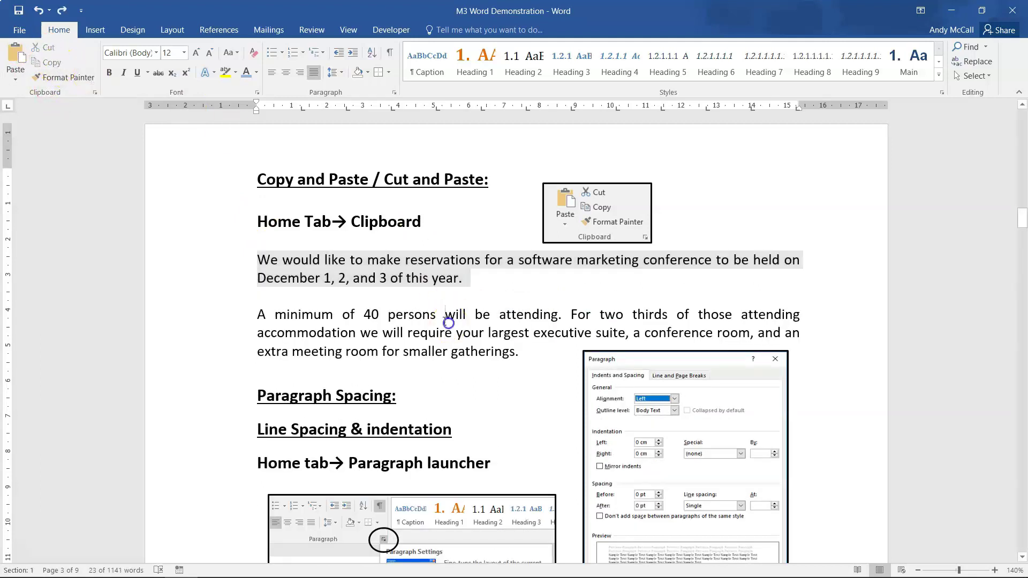
Copy the "We would like to make reservations" paragraph, paste it after "smaller gatherings.", and undo the paste
{"action": "left_click_drag", "start_coordinate": [464, 278], "coordinate": [259, 259]}
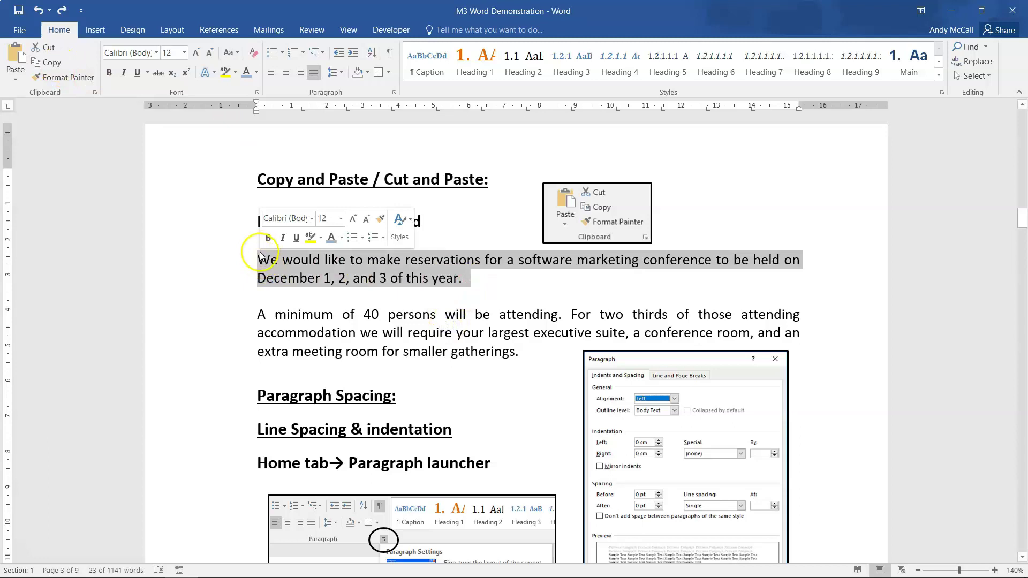
{"action": "left_click", "coordinate": [48, 66]}
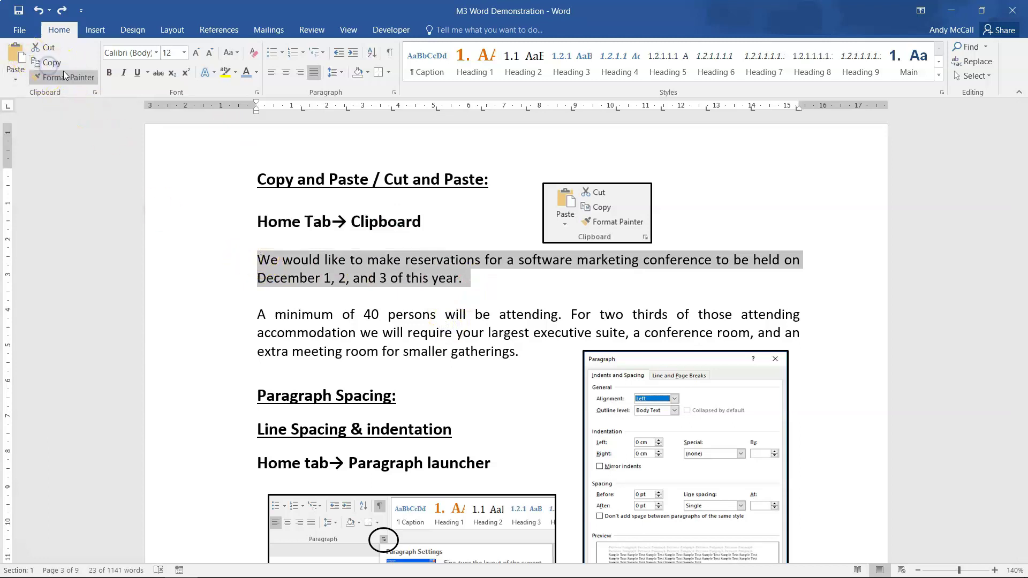
{"action": "left_click", "coordinate": [527, 353]}
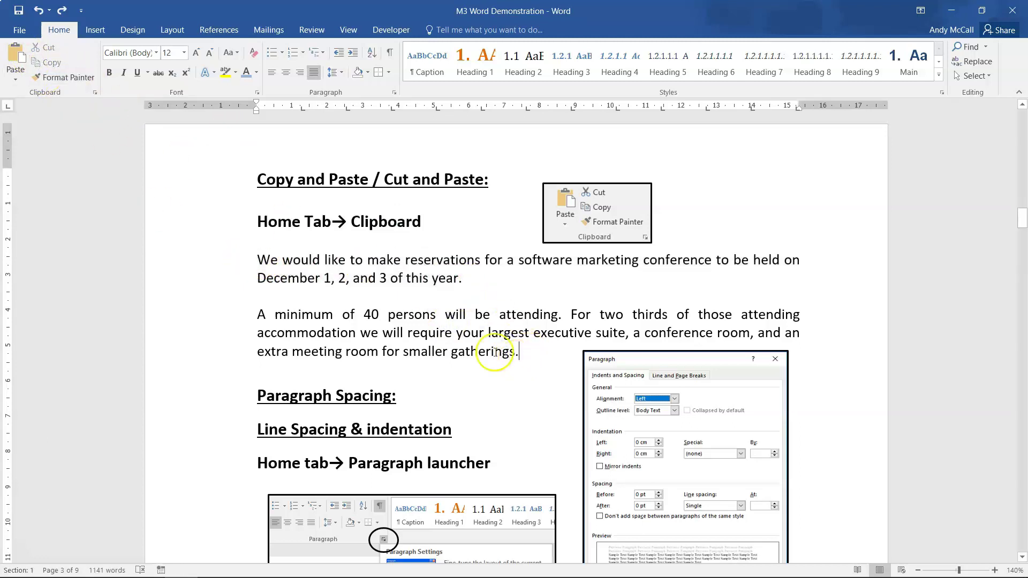
{"action": "left_click", "coordinate": [15, 58]}
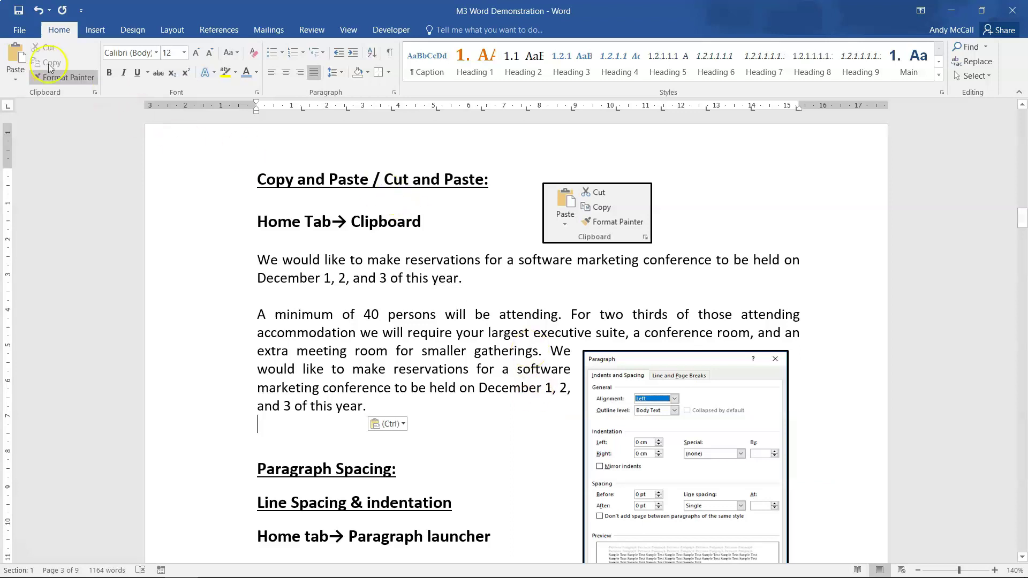
{"action": "key", "text": "ctrl+z"}
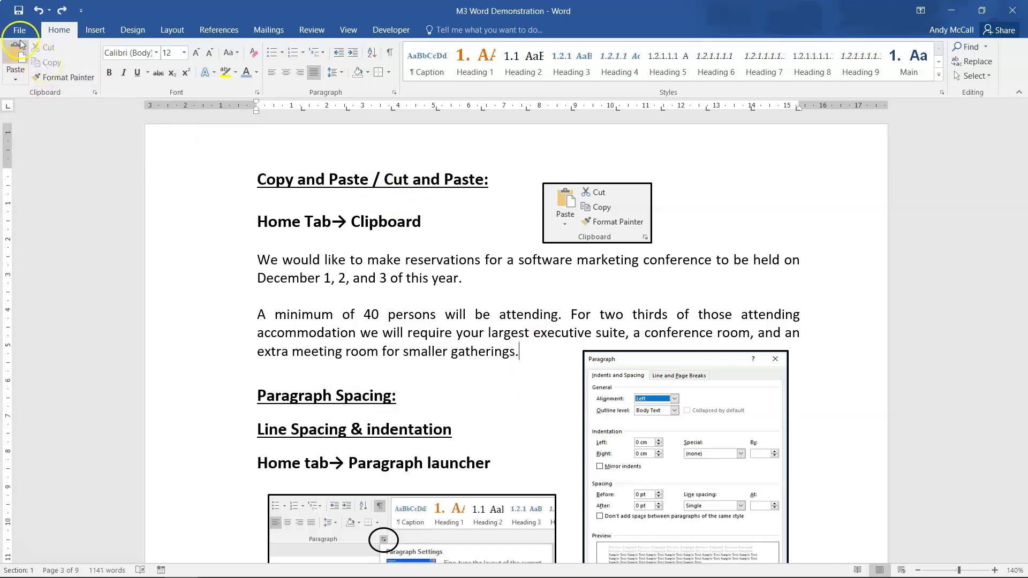
{"action": "left_click", "coordinate": [432, 278]}
{"action": "left_click_drag", "start_coordinate": [432, 278], "coordinate": [268, 259]}
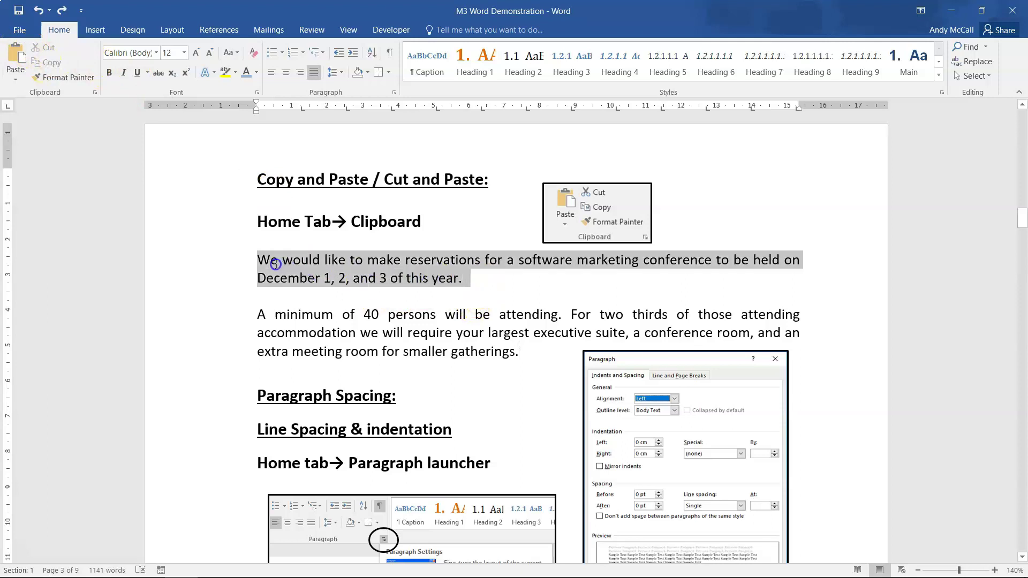
{"action": "right_click", "coordinate": [308, 274]}
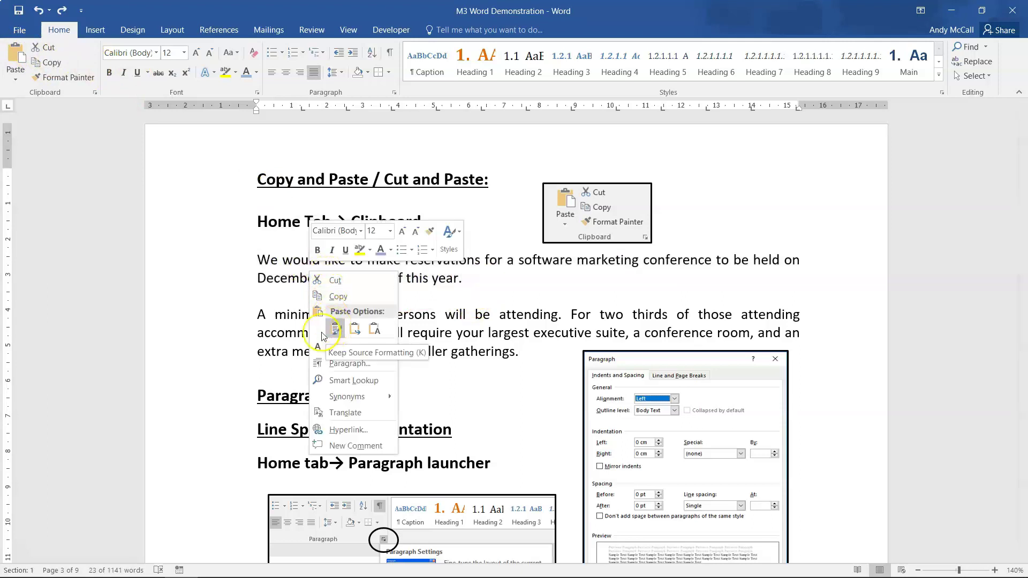
{"action": "key", "text": "Escape"}
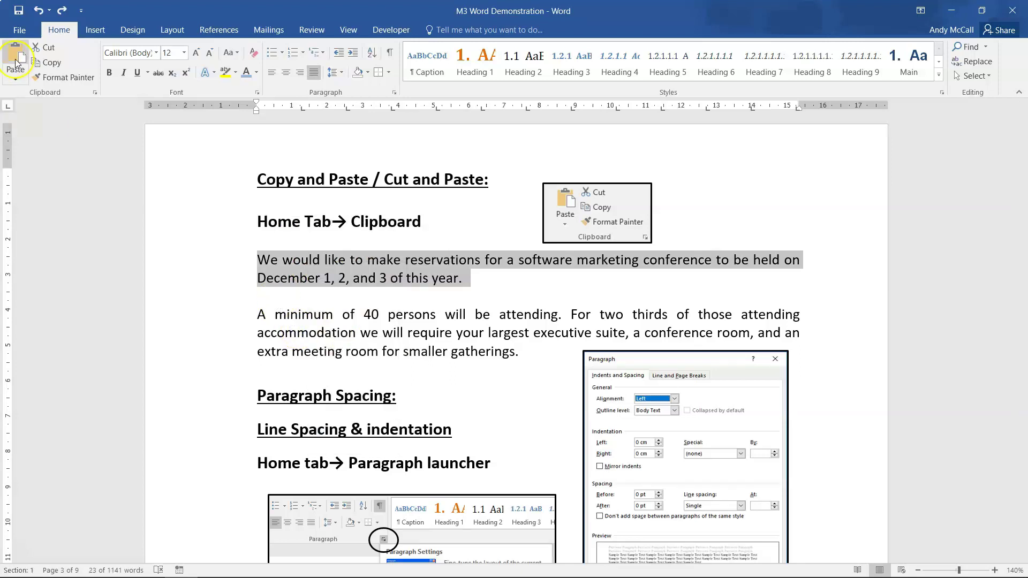
{"action": "left_click", "coordinate": [369, 293]}
{"action": "left_click_drag", "start_coordinate": [463, 277], "coordinate": [259, 261]}
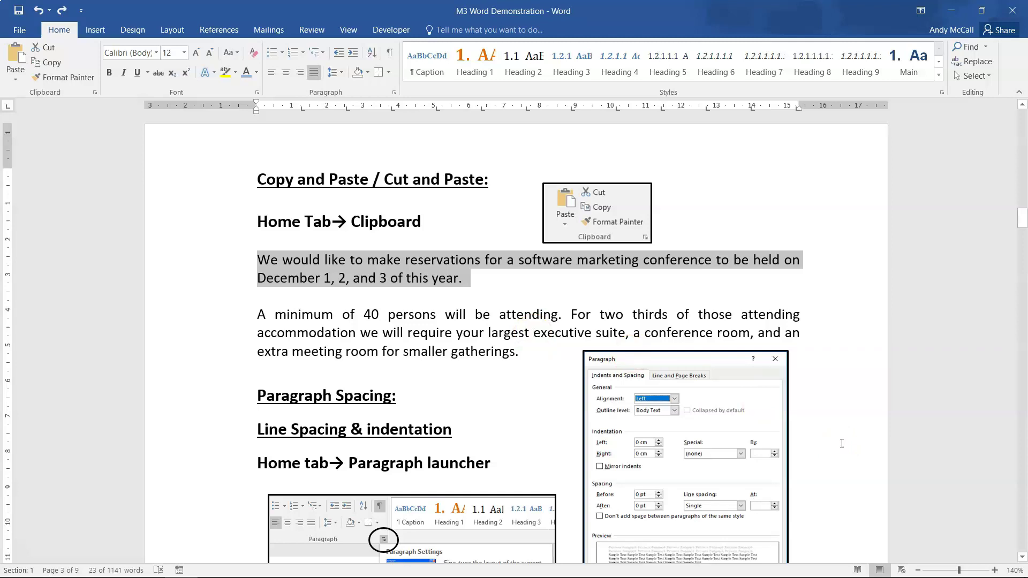
{"action": "left_click", "coordinate": [544, 356]}
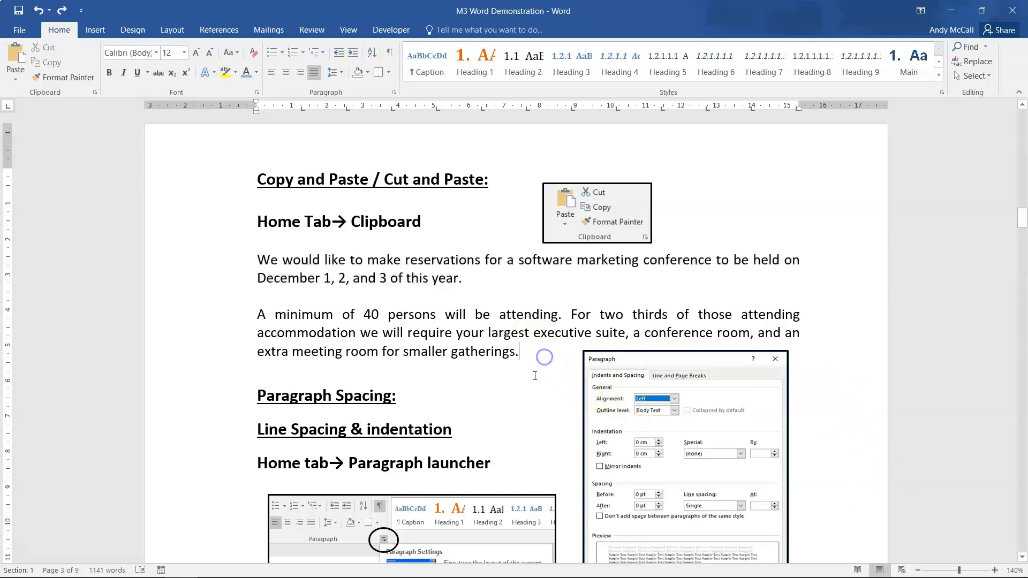
Select the "We would like to make reservations" paragraph under Paragraph Spacing and view its Paragraph settings, closing them without changes
{"action": "scroll", "coordinate": [501, 374], "scroll_direction": "down", "scroll_amount": 5}
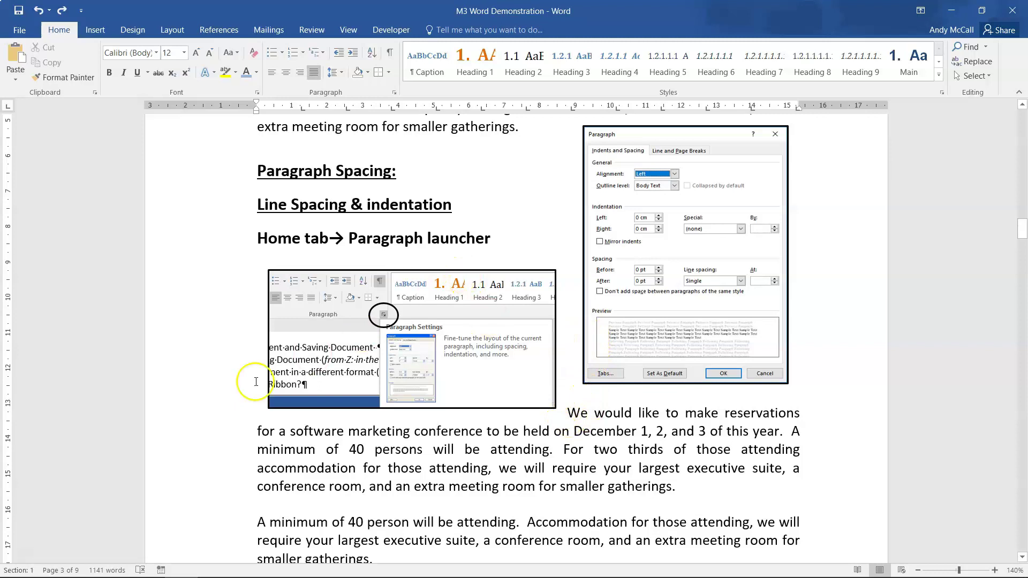
{"action": "scroll", "coordinate": [257, 396], "scroll_direction": "down", "scroll_amount": 1}
{"action": "left_click_drag", "start_coordinate": [566, 366], "coordinate": [553, 510]}
{"action": "left_click", "coordinate": [530, 493]}
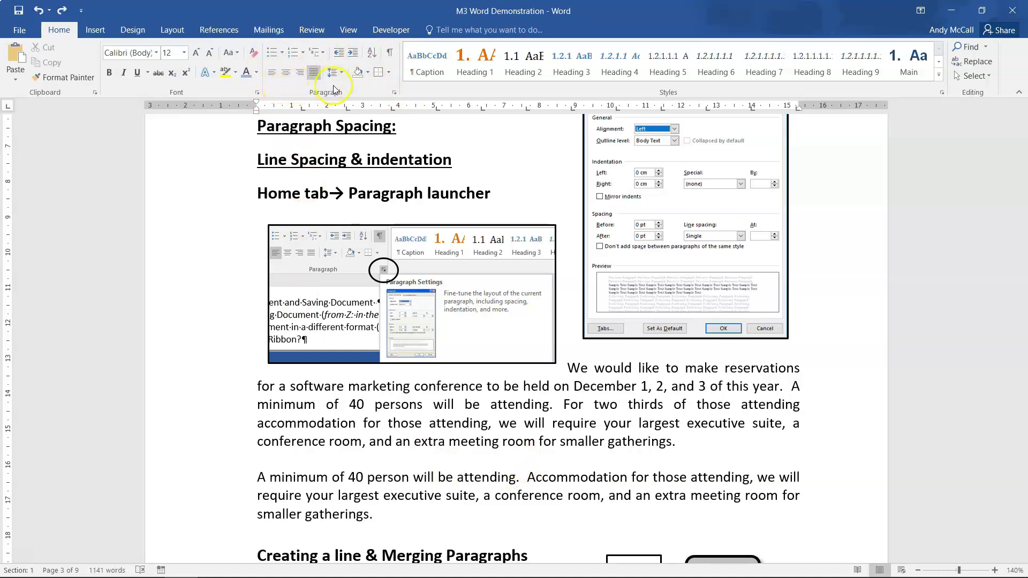
{"action": "left_click", "coordinate": [393, 94]}
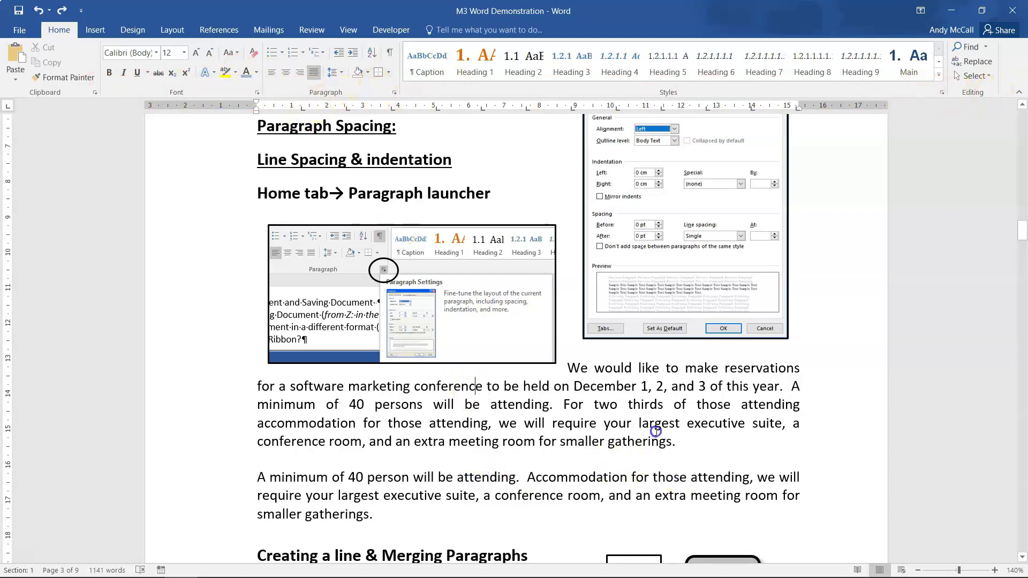
{"action": "left_click_drag", "start_coordinate": [687, 443], "coordinate": [573, 368]}
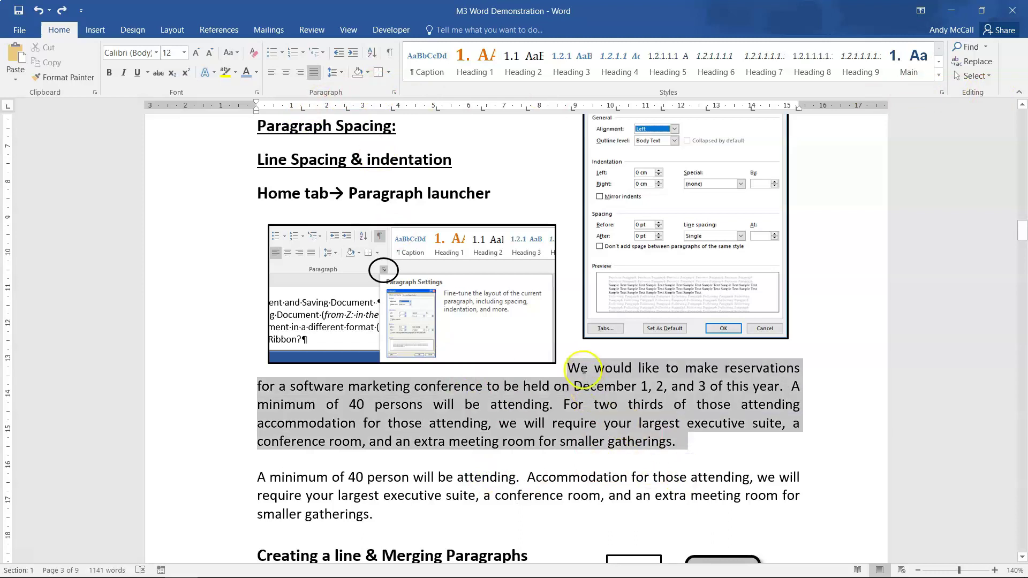
{"action": "left_click", "coordinate": [394, 93]}
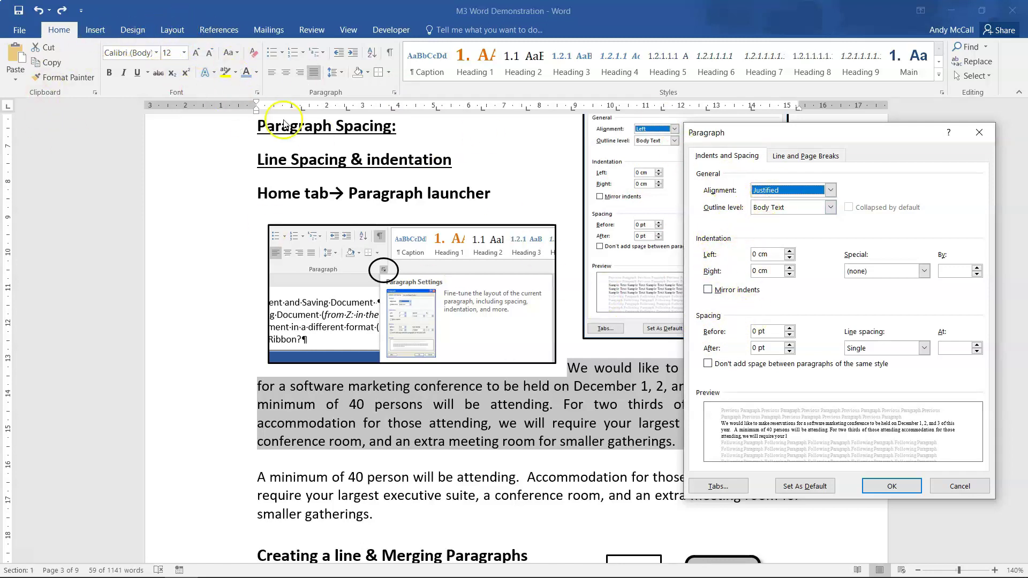
{"action": "left_click_drag", "start_coordinate": [742, 132], "coordinate": [654, 128]}
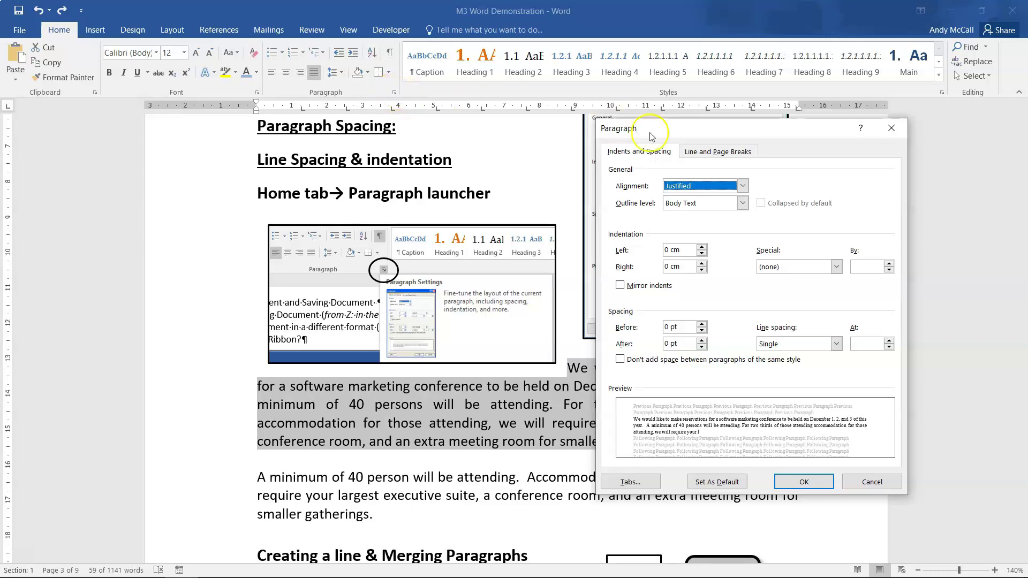
{"action": "left_click", "coordinate": [858, 482]}
{"action": "scroll", "coordinate": [853, 482], "scroll_direction": "down", "scroll_amount": 5}
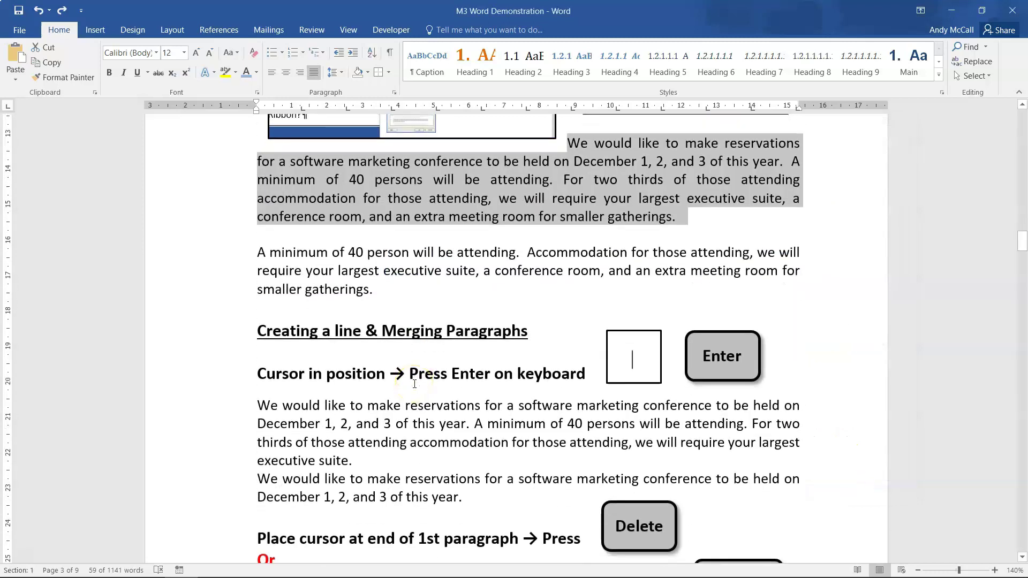
{"action": "scroll", "coordinate": [414, 384], "scroll_direction": "up", "scroll_amount": 4}
{"action": "mouse_move", "coordinate": [10, 546]}
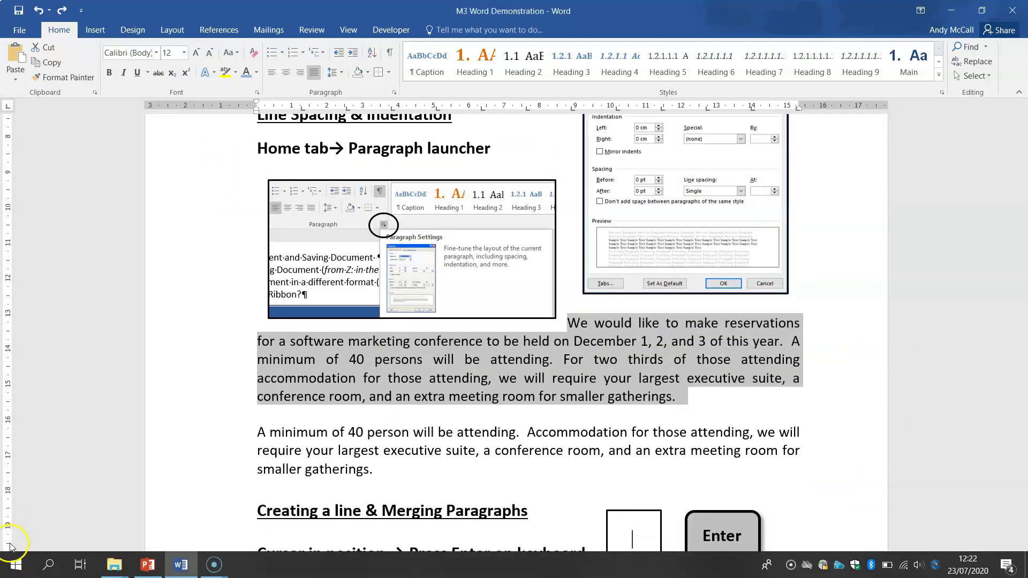
{"action": "scroll", "coordinate": [541, 356], "scroll_direction": "up", "scroll_amount": 1}
{"action": "left_click", "coordinate": [542, 356]}
{"action": "key", "text": "alt+h"}
{"action": "key", "text": "p"}
{"action": "key", "text": "g"}
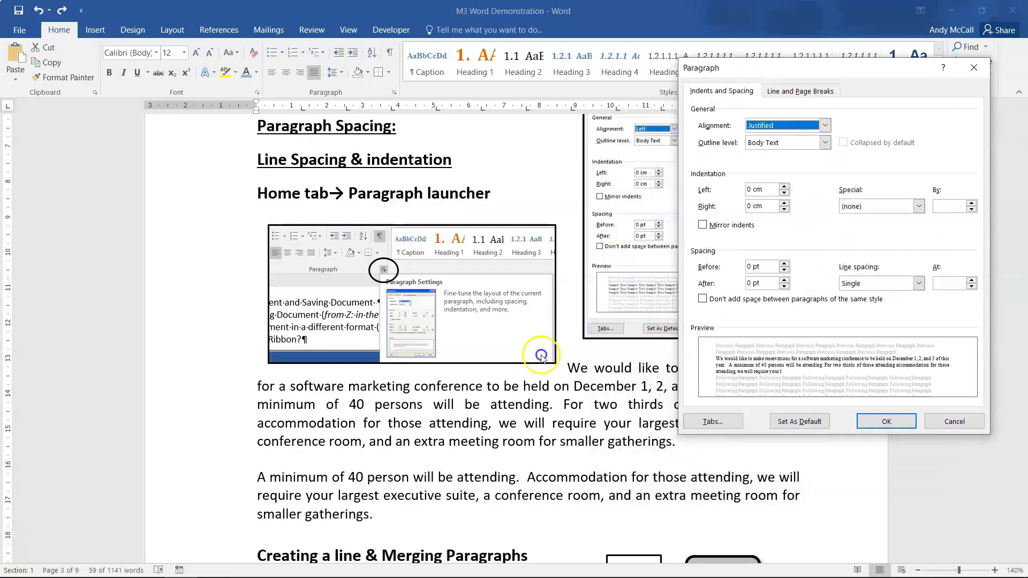
{"action": "left_click", "coordinate": [952, 423]}
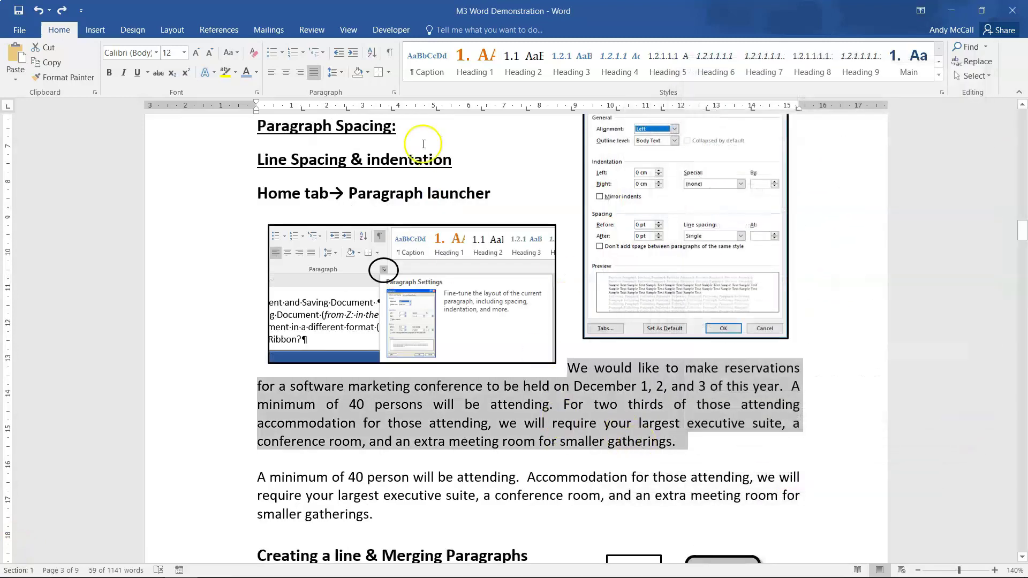
Set the spacing after the selected reservations paragraph to 24 pt and apply it
{"action": "left_click", "coordinate": [394, 95]}
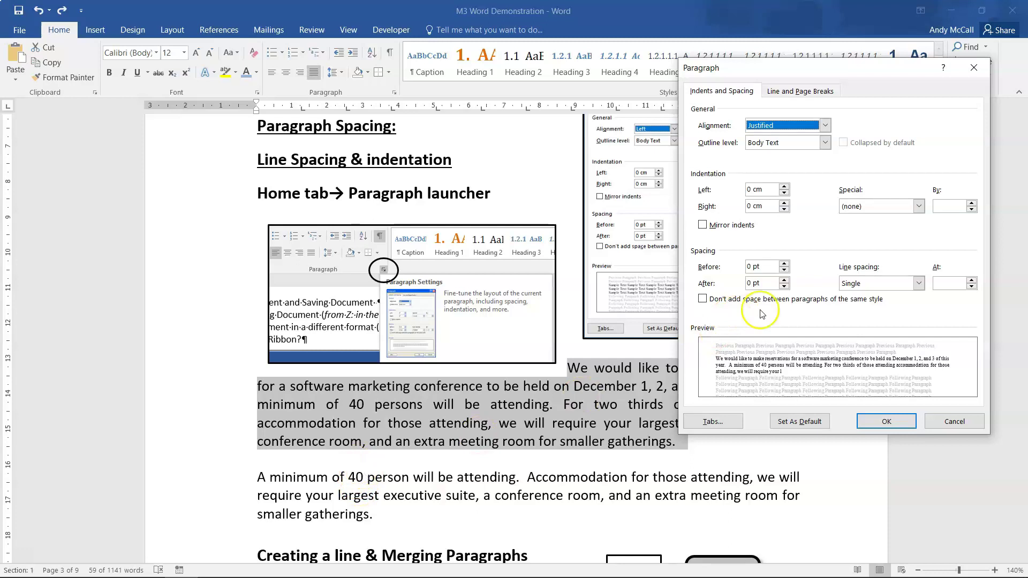
{"action": "left_click", "coordinate": [785, 280]}
{"action": "left_click", "coordinate": [784, 280]}
{"action": "left_click", "coordinate": [784, 280]}
{"action": "left_click", "coordinate": [784, 280]}
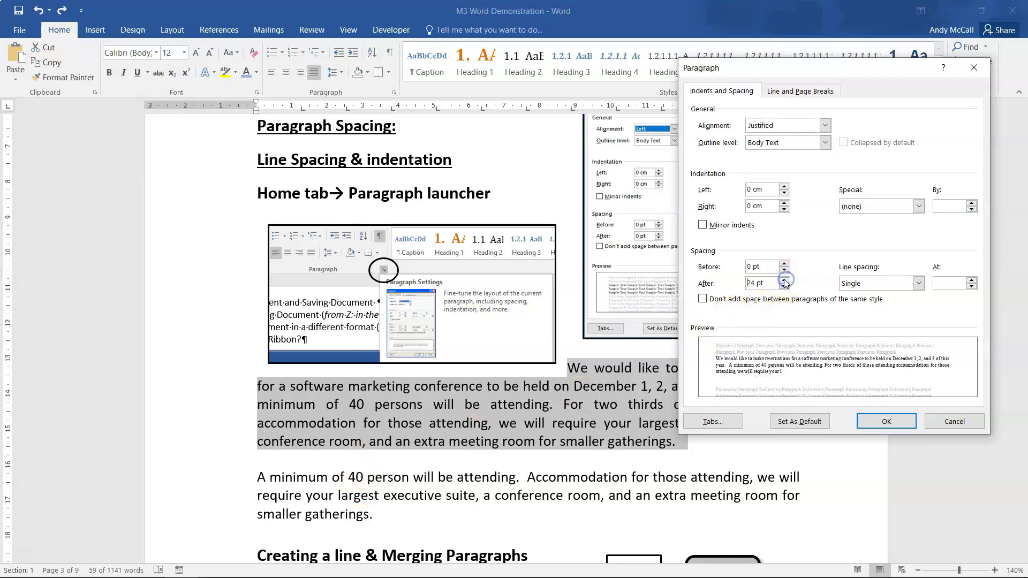
{"action": "left_click", "coordinate": [873, 426]}
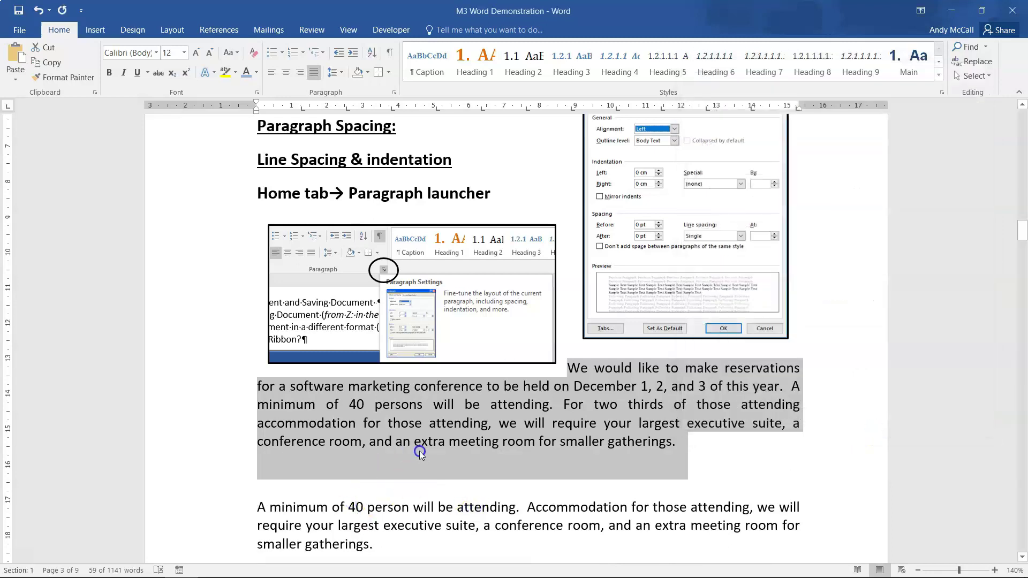
Set the spacing before the selected reservations paragraph to 24 pt and apply it
{"action": "left_click", "coordinate": [394, 92]}
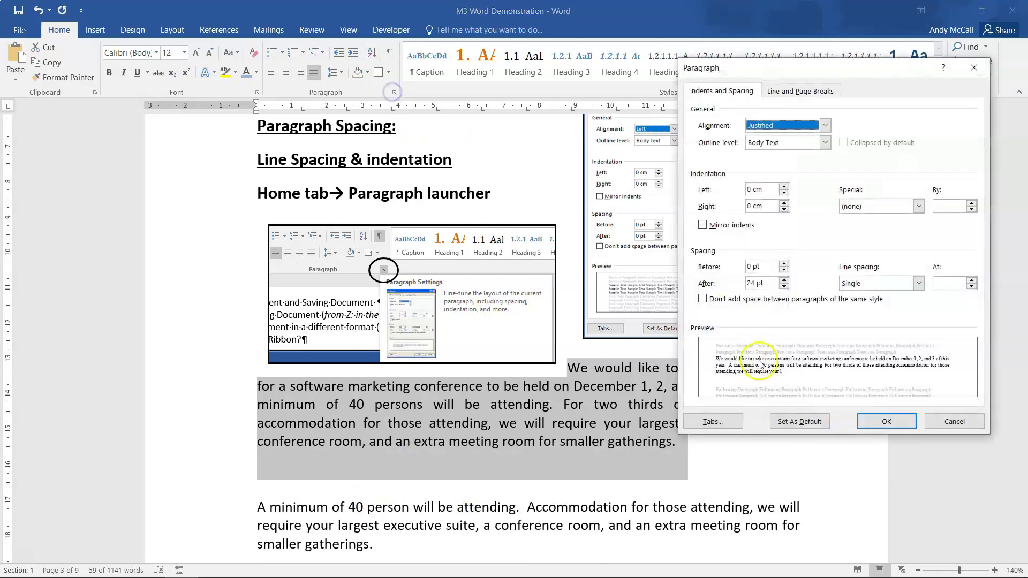
{"action": "left_click", "coordinate": [784, 263]}
{"action": "left_click", "coordinate": [784, 263]}
{"action": "left_click", "coordinate": [785, 262]}
{"action": "left_click", "coordinate": [784, 262]}
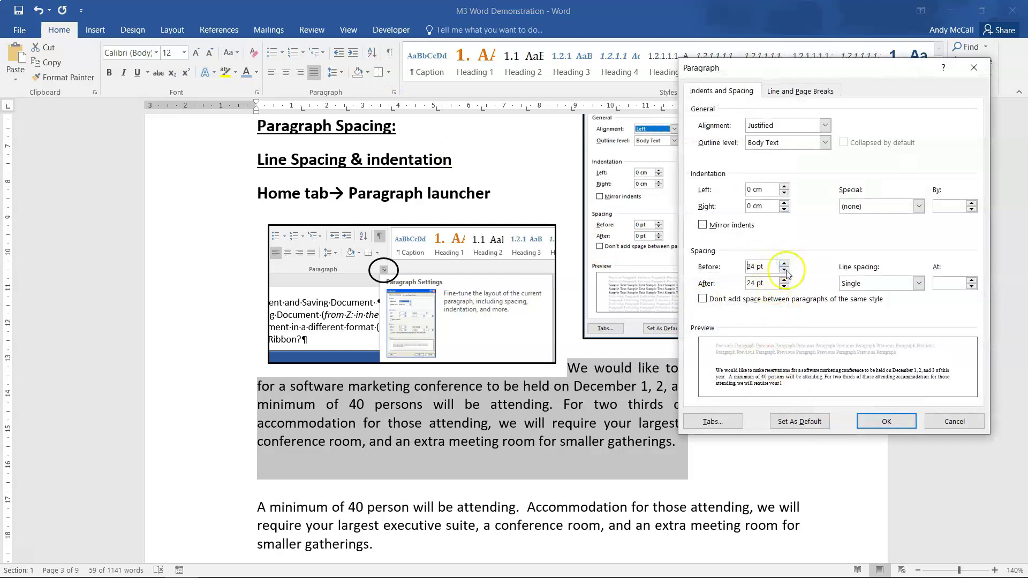
{"action": "left_click", "coordinate": [880, 420]}
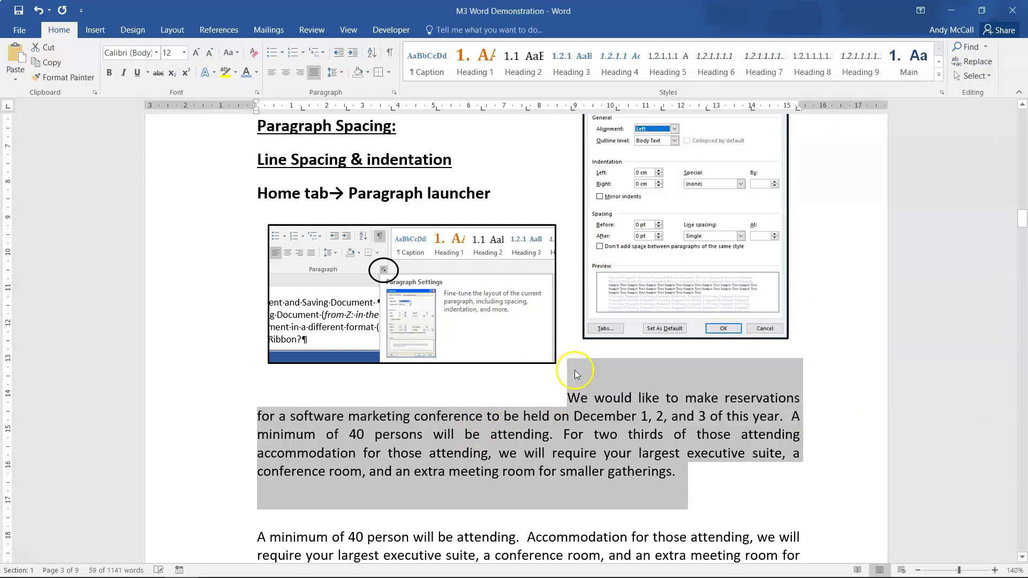
{"action": "left_click", "coordinate": [580, 398]}
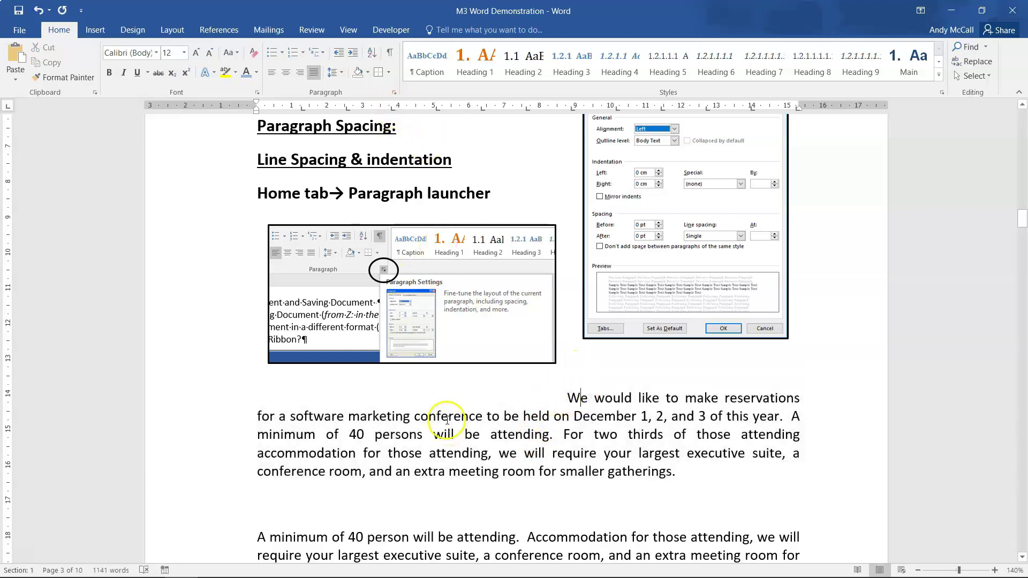
Reselect the reservations paragraph under Paragraph Spacing and set its spacing before and after to 0 pt in the Paragraph settings
{"action": "left_click_drag", "start_coordinate": [707, 477], "coordinate": [577, 395]}
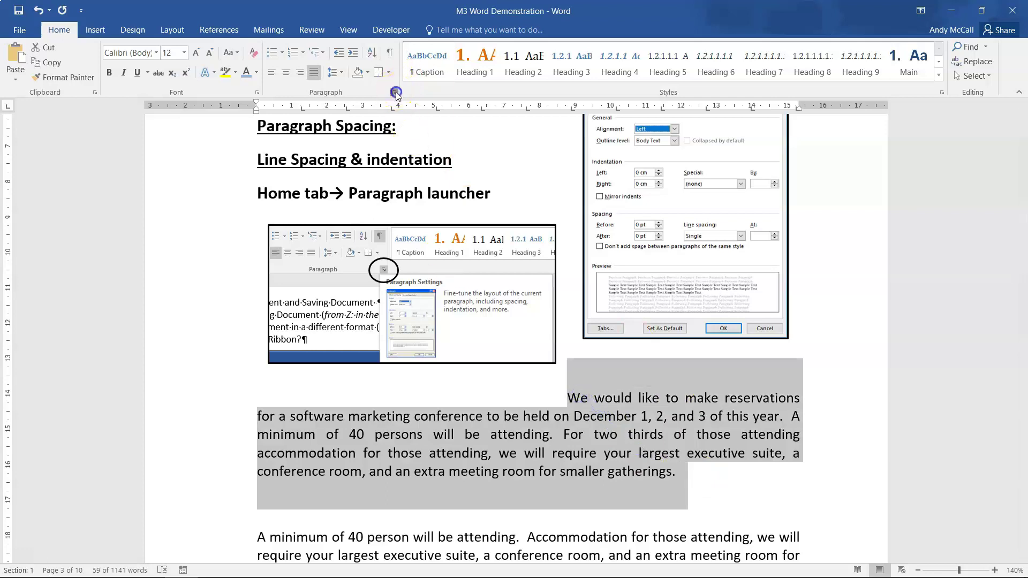
{"action": "left_click", "coordinate": [394, 94]}
{"action": "left_click", "coordinate": [784, 286]}
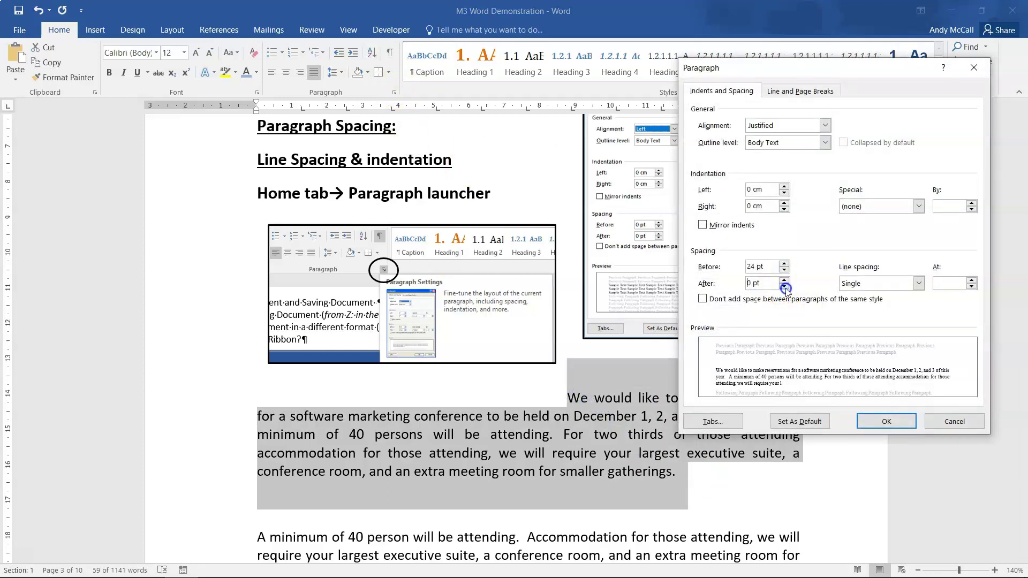
{"action": "left_click", "coordinate": [785, 269]}
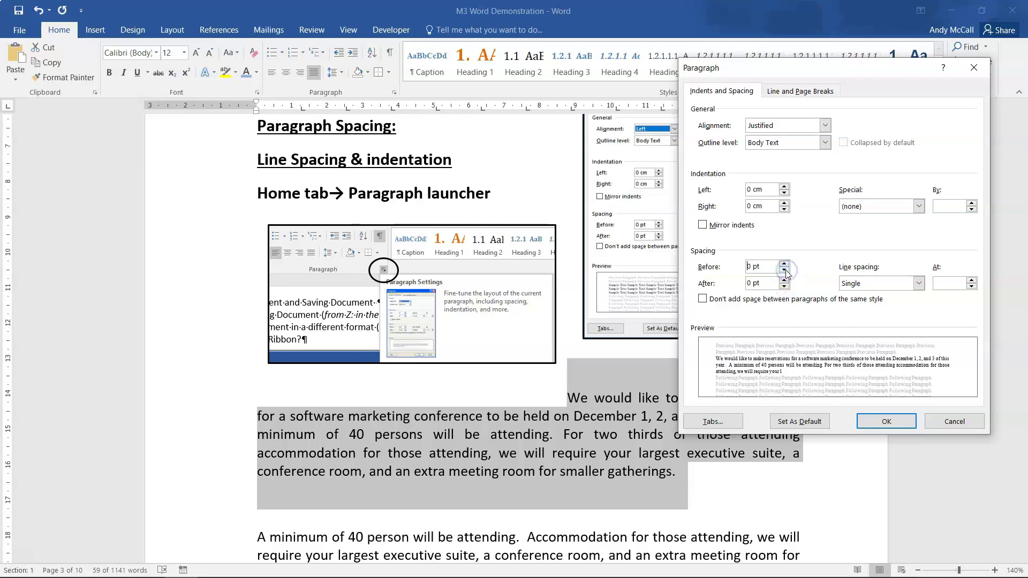
Set the left indentation of the reservations paragraph to 0.8 cm
{"action": "left_click", "coordinate": [786, 187]}
{"action": "left_click", "coordinate": [786, 187]}
{"action": "left_click", "coordinate": [785, 187]}
{"action": "left_click", "coordinate": [786, 187]}
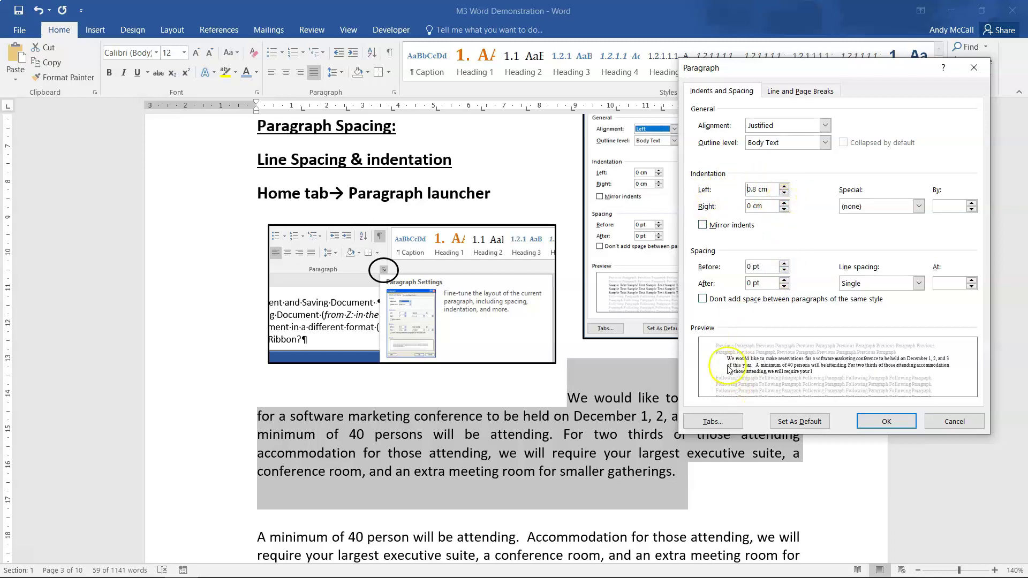
Set the right indentation of the reservations paragraph to 2.7 cm and apply the paragraph settings
{"action": "left_click", "coordinate": [785, 203]}
{"action": "left_click", "coordinate": [785, 202]}
{"action": "left_click", "coordinate": [784, 203]}
{"action": "left_click", "coordinate": [784, 203]}
{"action": "left_click", "coordinate": [785, 203]}
{"action": "left_click", "coordinate": [785, 203]}
{"action": "left_click", "coordinate": [785, 203]}
{"action": "left_click", "coordinate": [784, 202]}
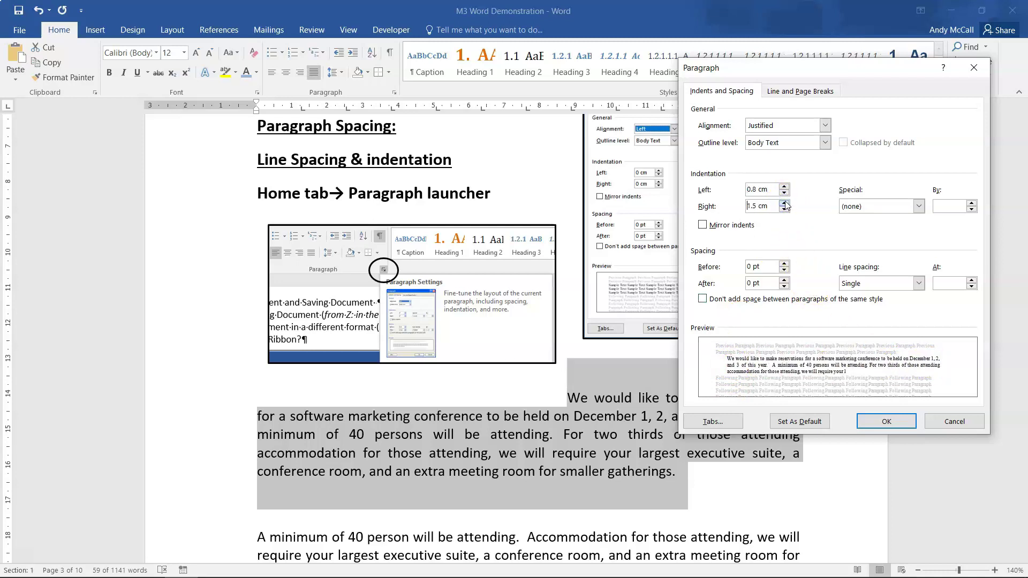
{"action": "left_click", "coordinate": [785, 203]}
{"action": "left_click", "coordinate": [785, 203]}
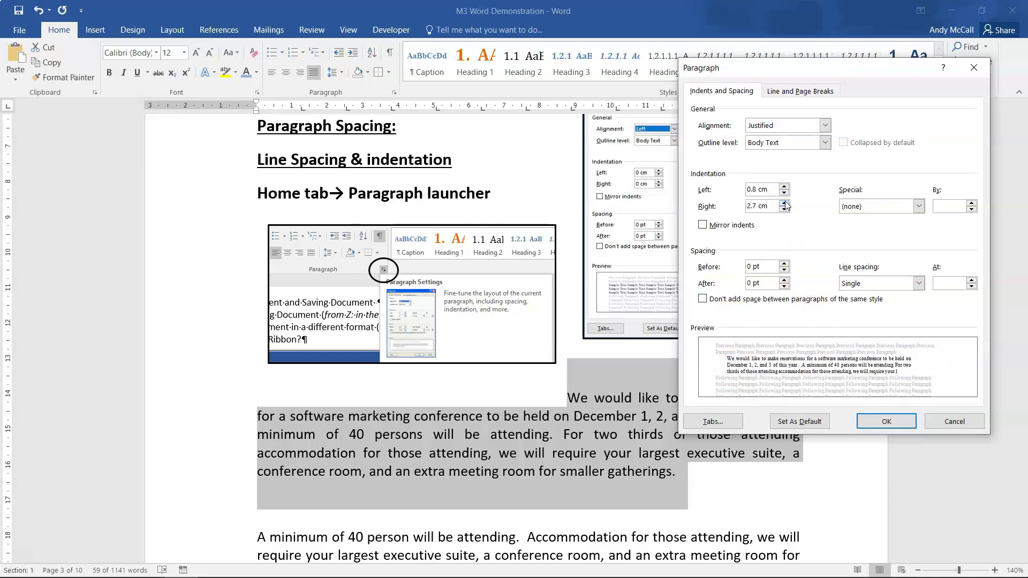
{"action": "left_click", "coordinate": [873, 420]}
{"action": "left_click", "coordinate": [730, 395]}
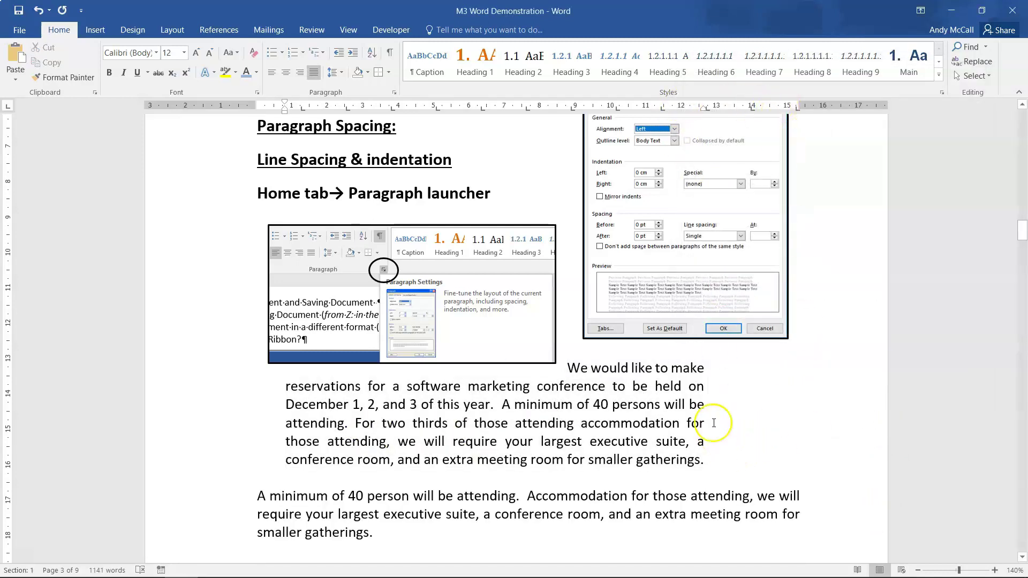
Undo the indentation and spacing changes made to the reservations paragraph under Paragraph Spacing
{"action": "scroll", "coordinate": [575, 443], "scroll_direction": "down", "scroll_amount": 3}
{"action": "scroll", "coordinate": [575, 443], "scroll_direction": "down", "scroll_amount": 2}
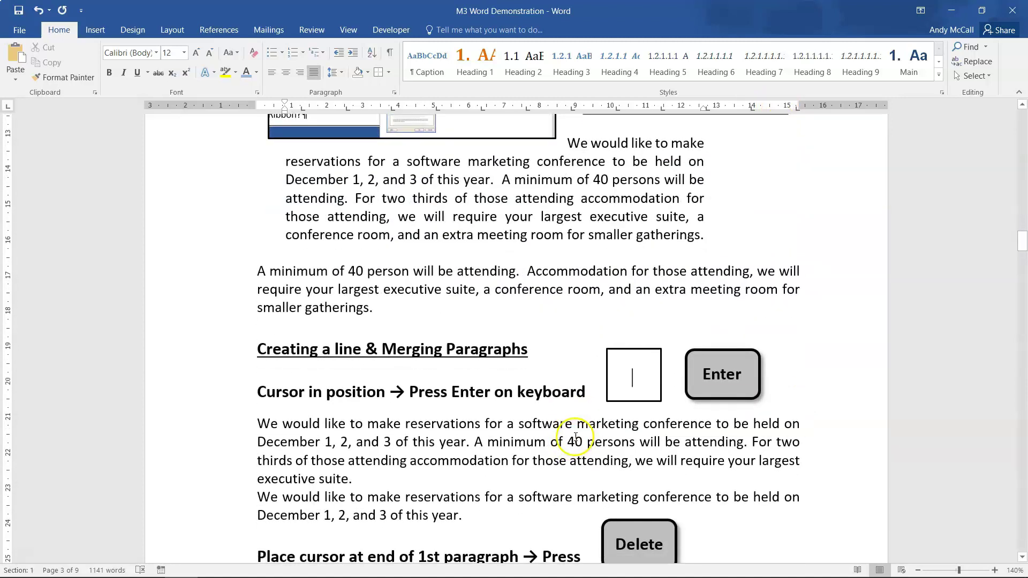
{"action": "key", "text": "ctrl+z"}
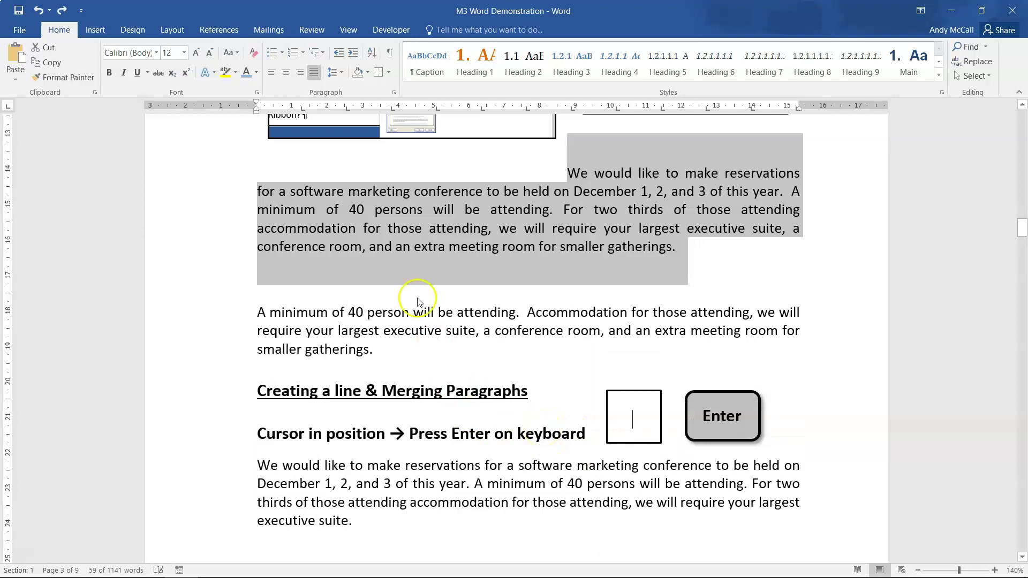
{"action": "left_click", "coordinate": [369, 247]}
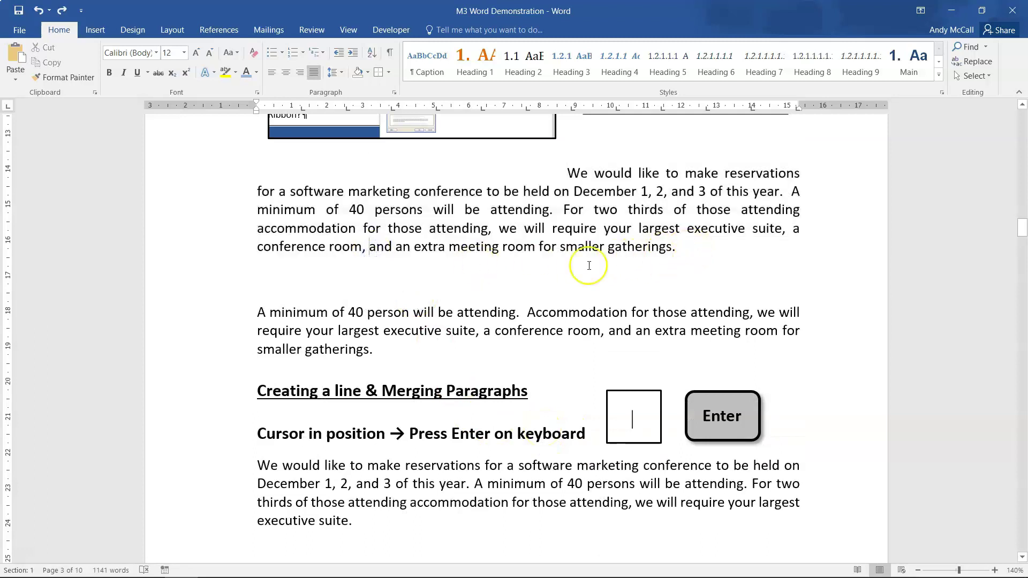
{"action": "key", "text": "ctrl+z"}
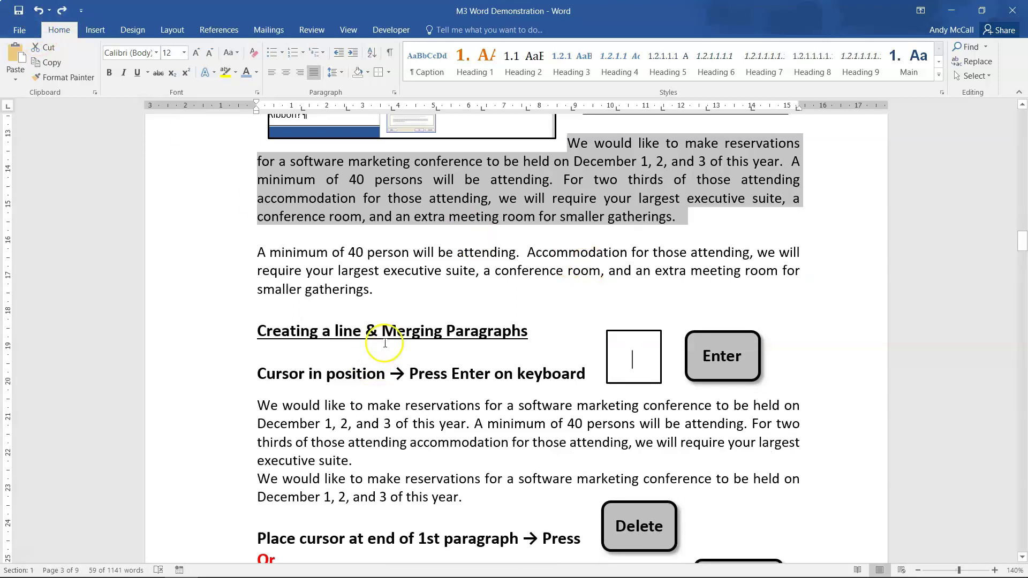
{"action": "left_click", "coordinate": [386, 301]}
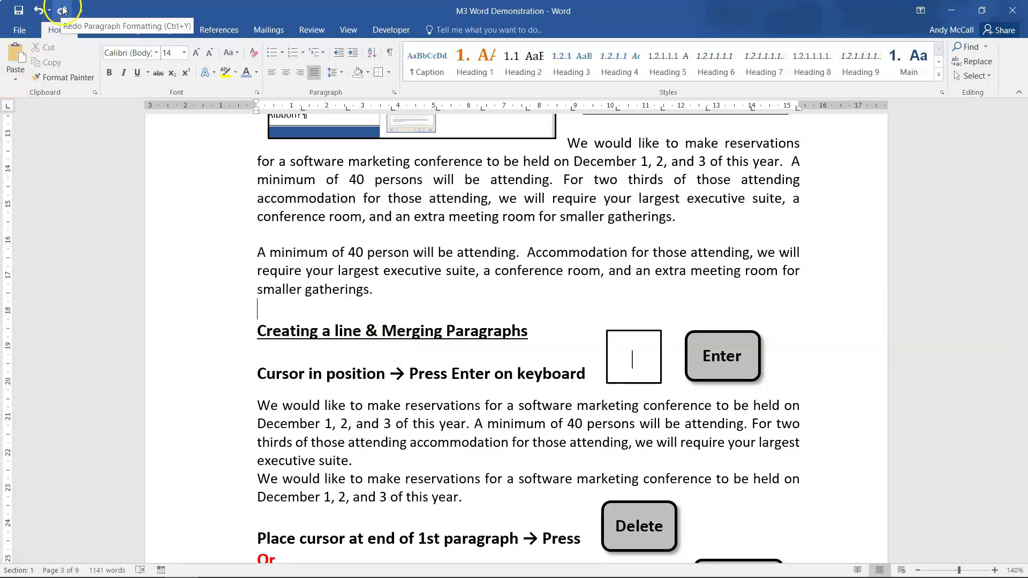
{"action": "left_click", "coordinate": [366, 310]}
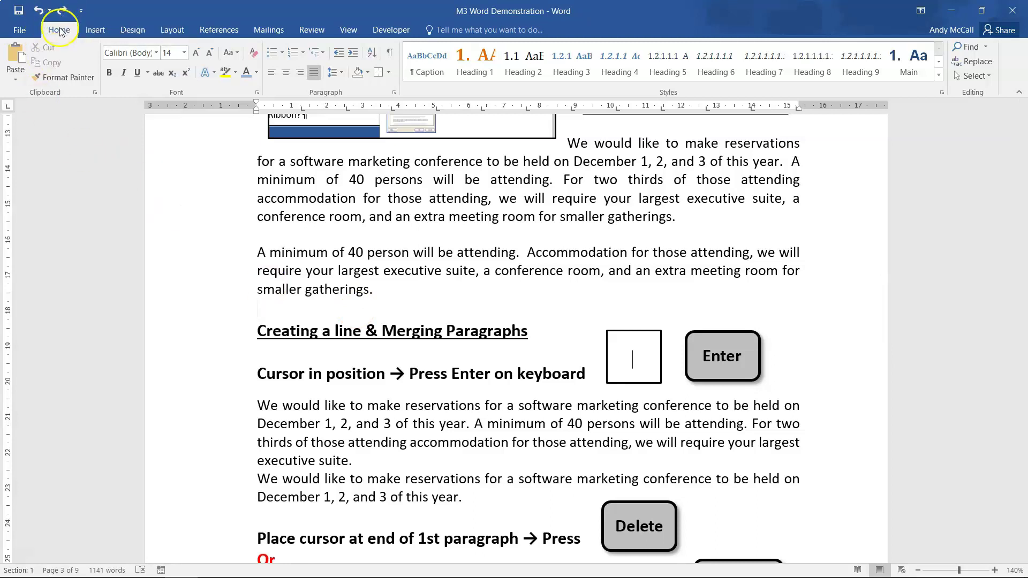
{"action": "left_click", "coordinate": [40, 10]}
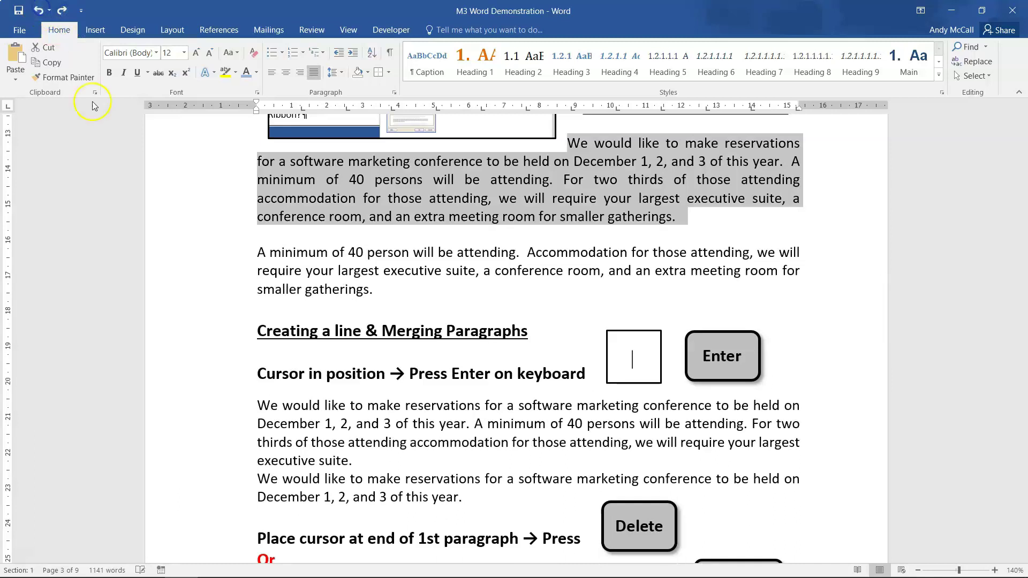
Merge the two paragraphs under Creating a line & Merging Paragraphs by removing the break before the second paragraph
{"action": "scroll", "coordinate": [342, 298], "scroll_direction": "down", "scroll_amount": 3}
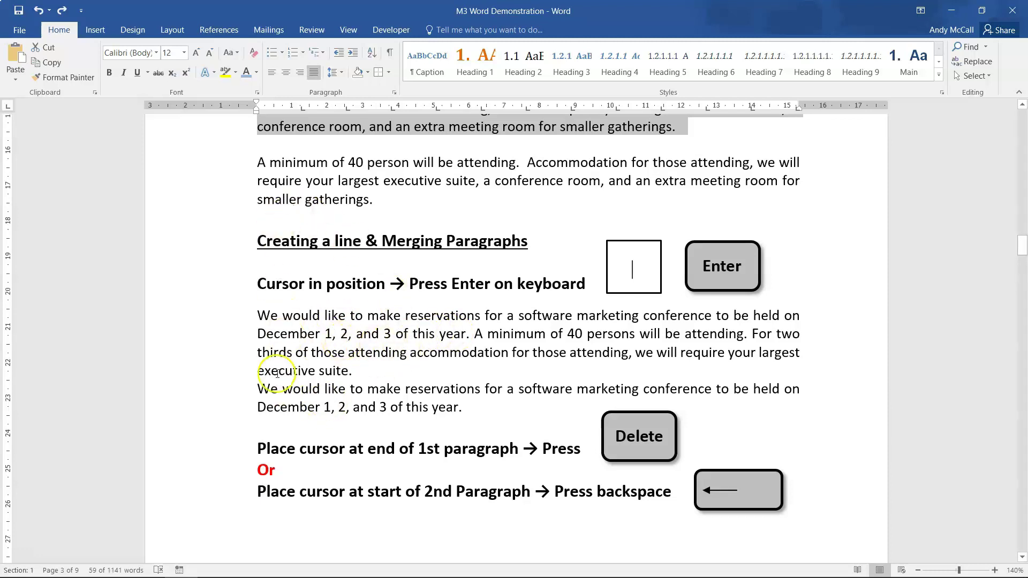
{"action": "left_click", "coordinate": [289, 329]}
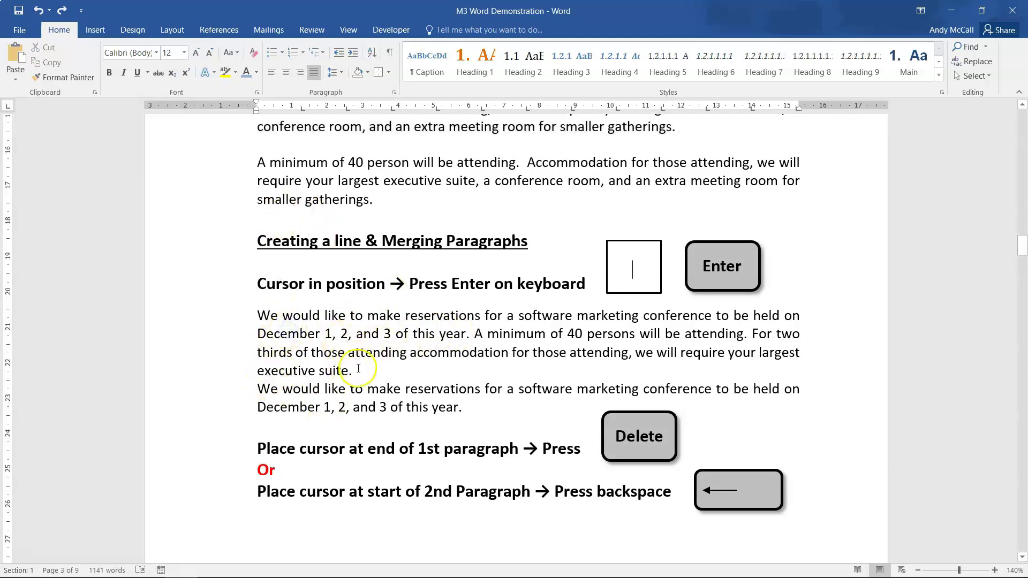
{"action": "left_click", "coordinate": [257, 389]}
{"action": "left_click", "coordinate": [490, 410]}
{"action": "left_click", "coordinate": [259, 388]}
{"action": "key", "text": "BackSpace"}
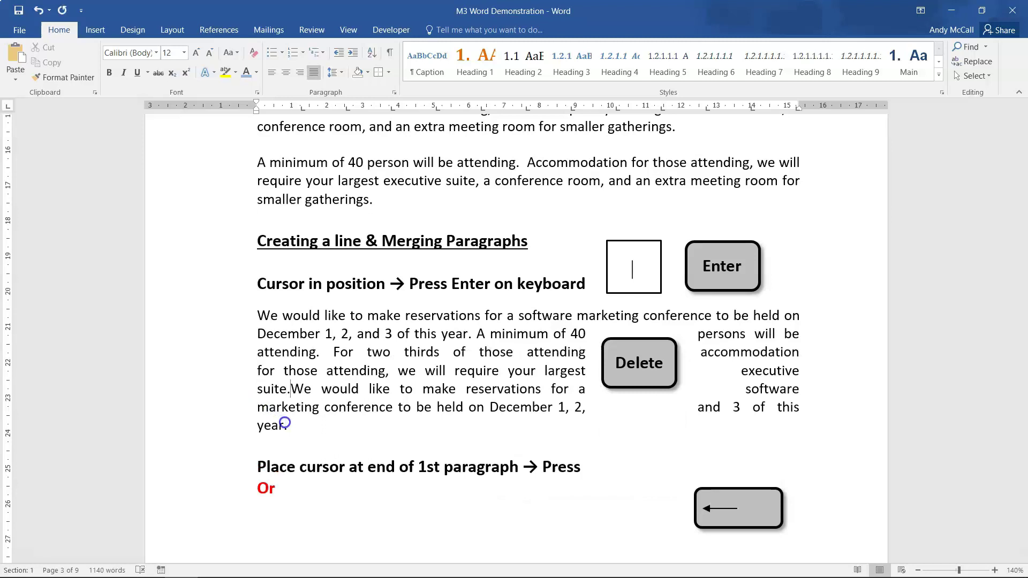
Try moving the Delete key shape clear of the merged text, and undo both the move and the merge
{"action": "left_click", "coordinate": [624, 353]}
{"action": "left_click_drag", "start_coordinate": [624, 342], "coordinate": [717, 379]}
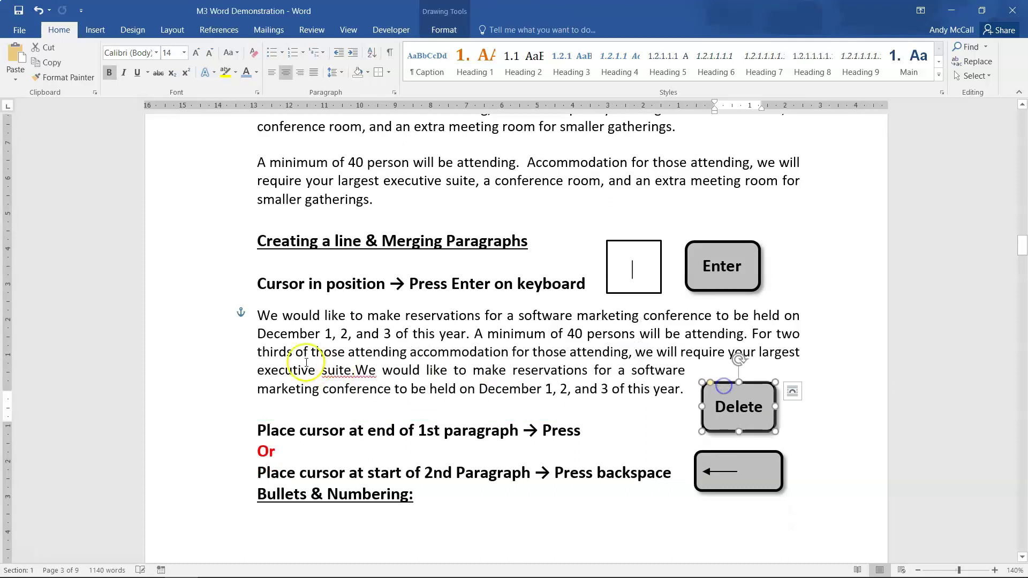
{"action": "key", "text": "ctrl+z"}
{"action": "key", "text": "ctrl+z"}
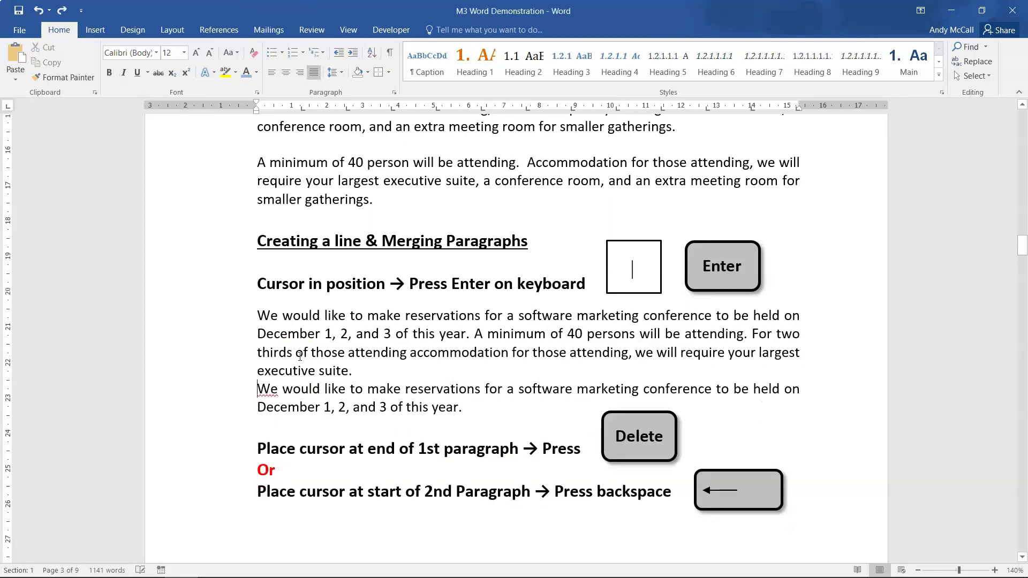
Merge the two paragraphs from the end of the first one, and move the Delete key shape down beside the backspace arrow shape
{"action": "left_click", "coordinate": [367, 370]}
{"action": "left_click", "coordinate": [355, 372]}
{"action": "key", "text": "Delete"}
{"action": "left_click", "coordinate": [649, 348]}
{"action": "left_click_drag", "start_coordinate": [674, 396], "coordinate": [783, 478]}
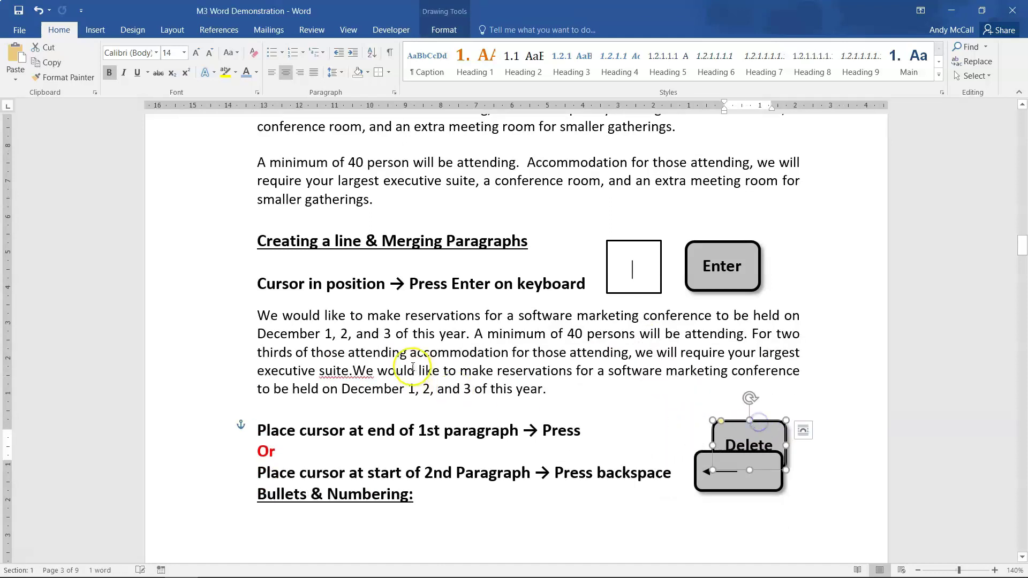
Try adding a space between the merged sentences, and undo it together with the shape move and the merge
{"action": "left_click", "coordinate": [354, 371]}
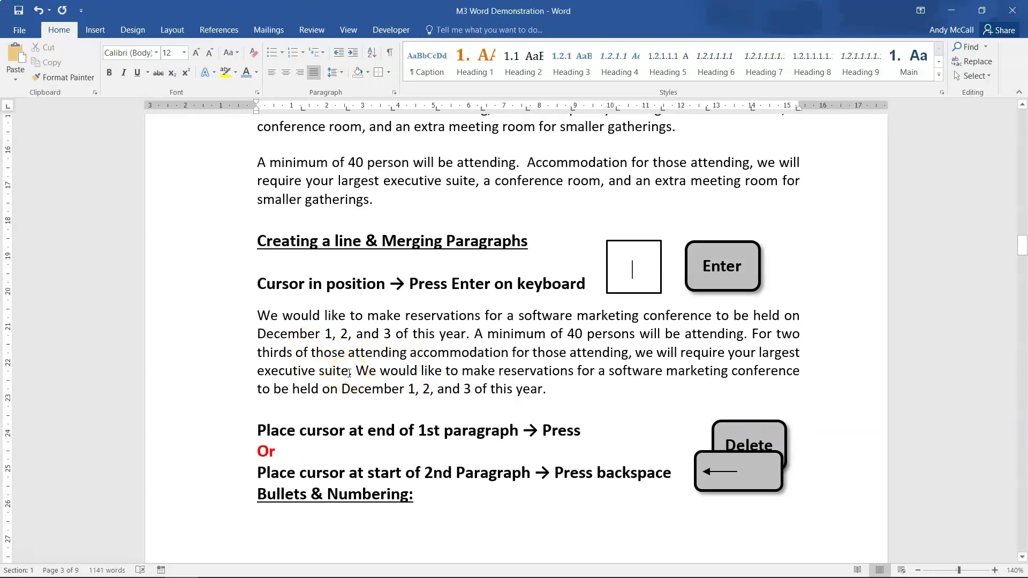
{"action": "key", "text": "BackSpace"}
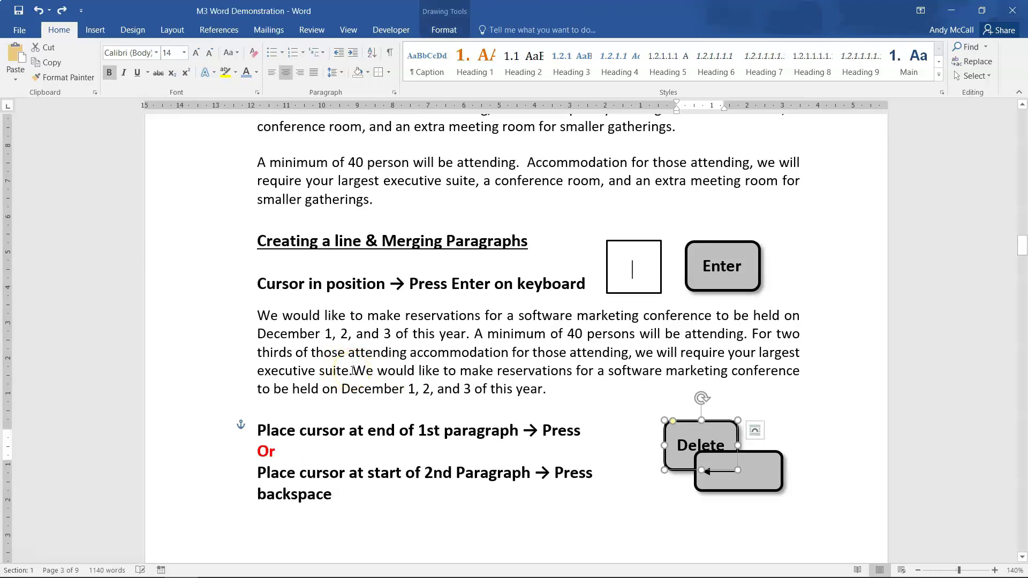
{"action": "key", "text": "ctrl+z"}
{"action": "key", "text": "ctrl+z"}
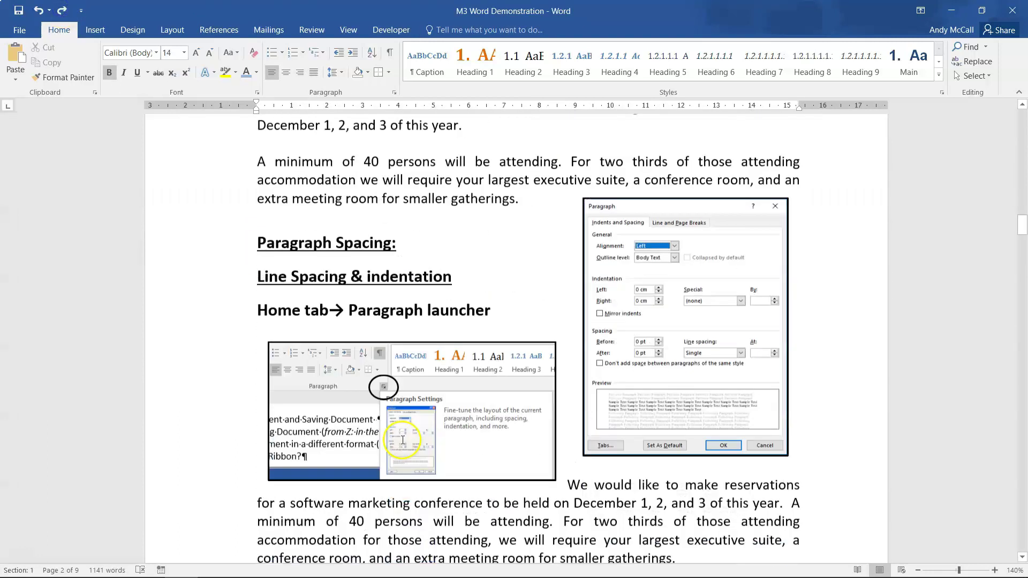
Format the Whale, Shark, Seal and Loch Ness Monster lines under Bullets & Numbering as a list with square bullets
{"action": "scroll", "coordinate": [402, 440], "scroll_direction": "down", "scroll_amount": 10}
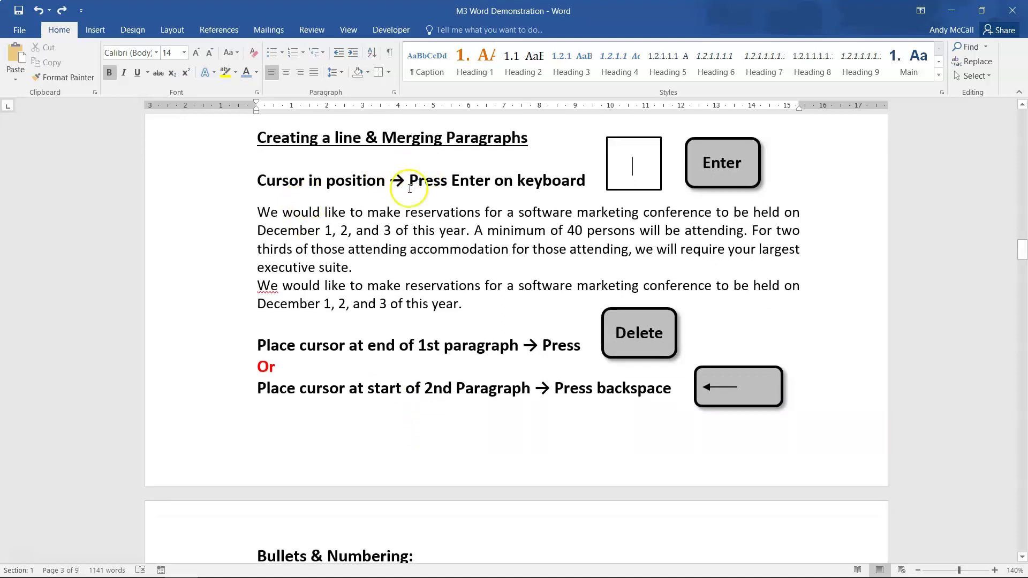
{"action": "left_click", "coordinate": [255, 286]}
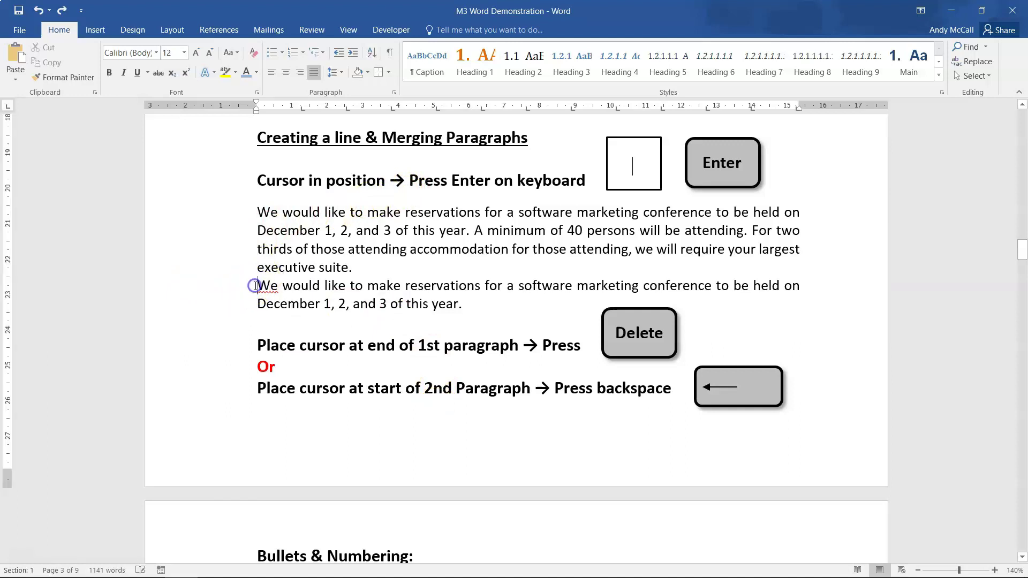
{"action": "scroll", "coordinate": [384, 322], "scroll_direction": "down", "scroll_amount": 5}
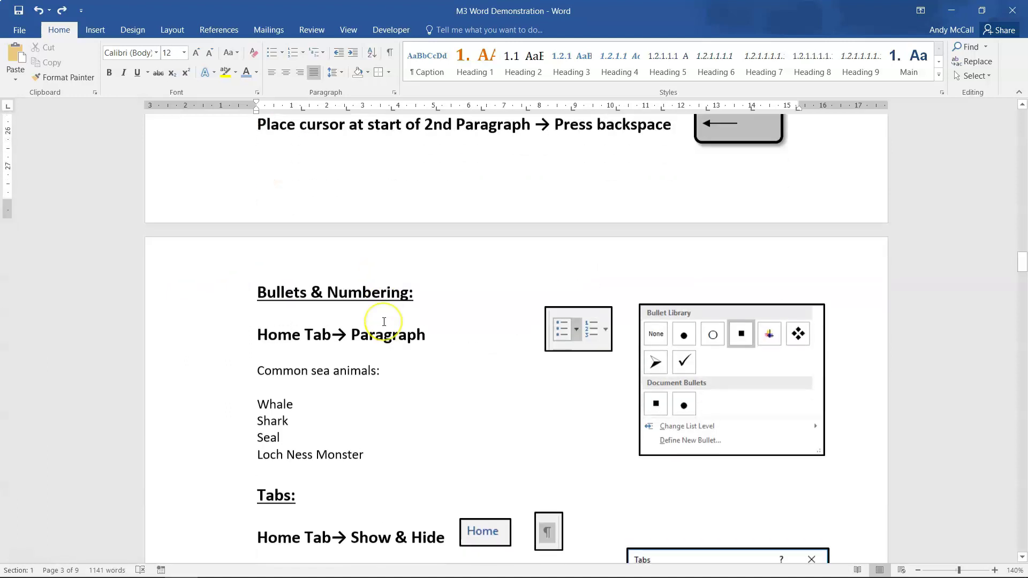
{"action": "scroll", "coordinate": [384, 322], "scroll_direction": "down", "scroll_amount": 2}
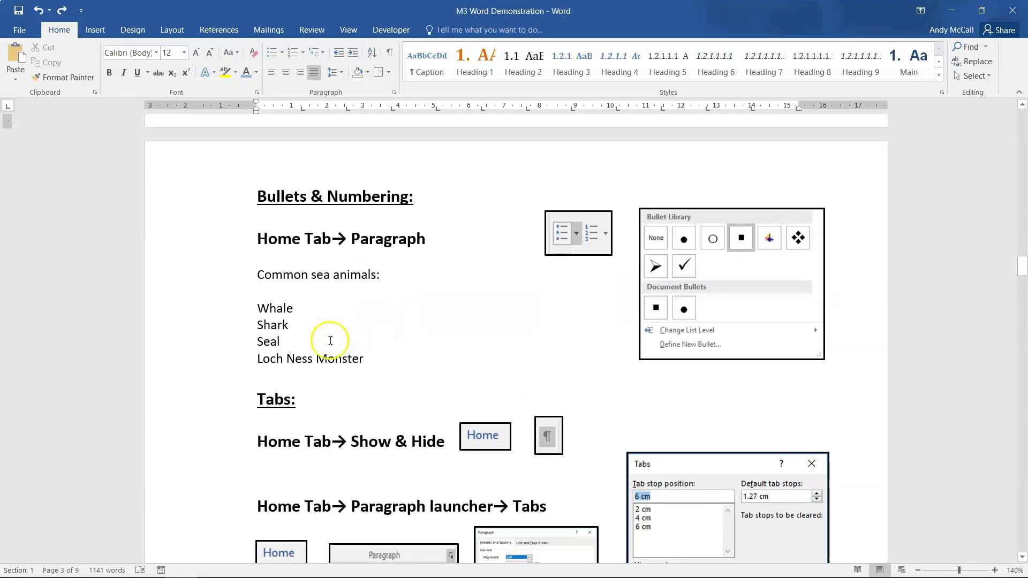
{"action": "left_click_drag", "start_coordinate": [257, 307], "coordinate": [365, 359]}
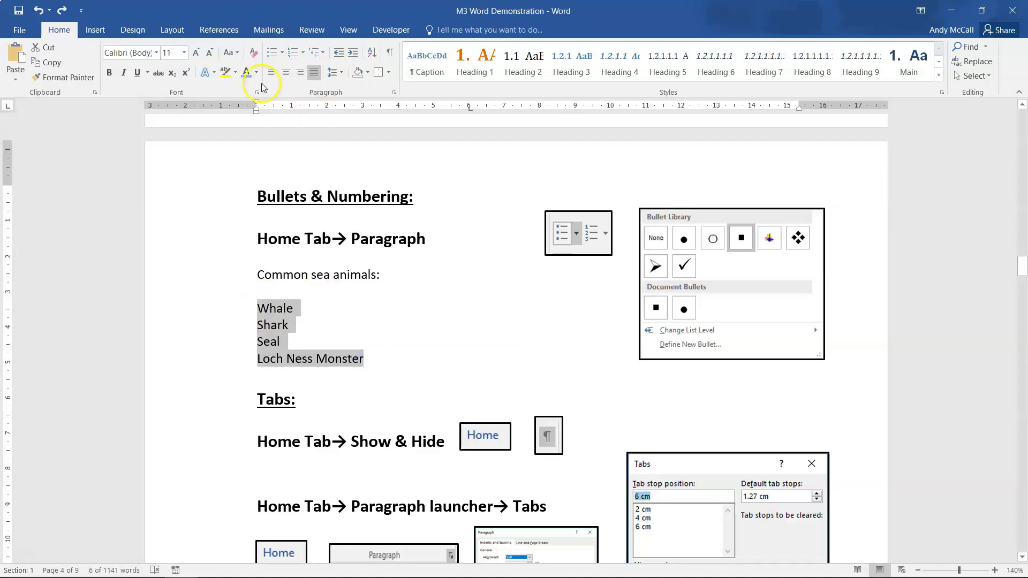
{"action": "left_click", "coordinate": [282, 53]}
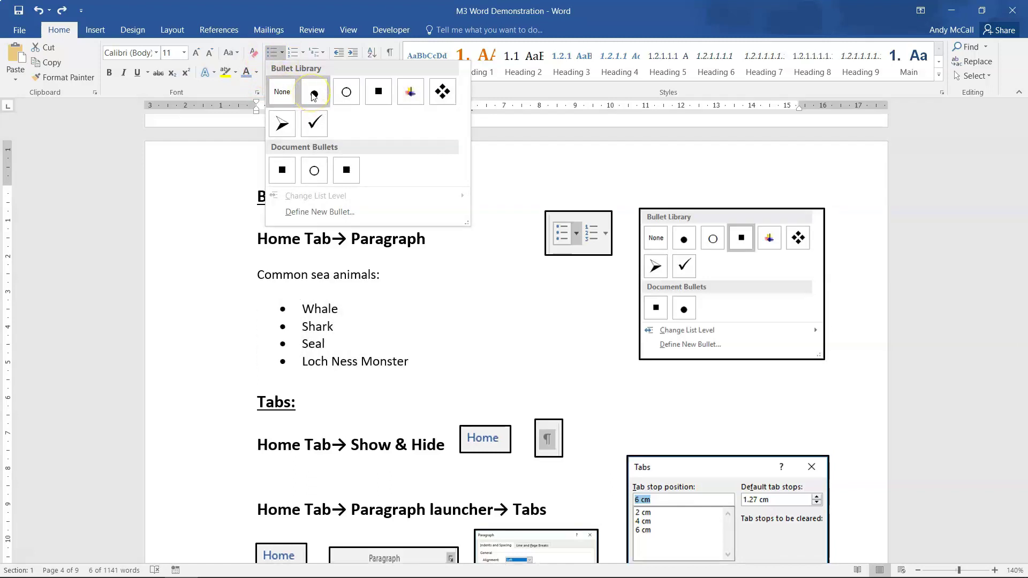
{"action": "left_click", "coordinate": [373, 106]}
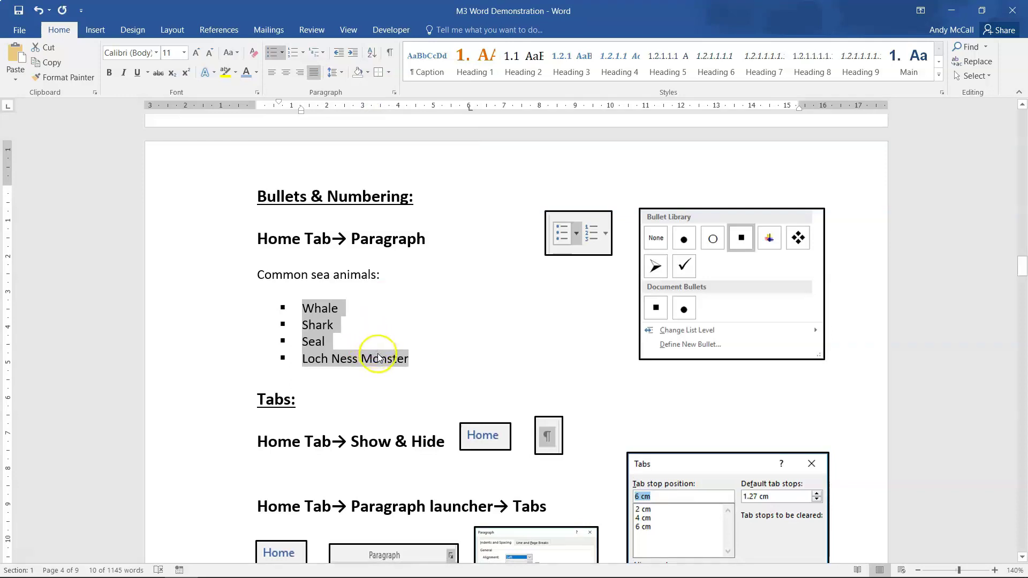
Display the paragraph marks and other hidden formatting symbols while in the Bullets & Numbering section
{"action": "scroll", "coordinate": [381, 358], "scroll_direction": "up", "scroll_amount": 10}
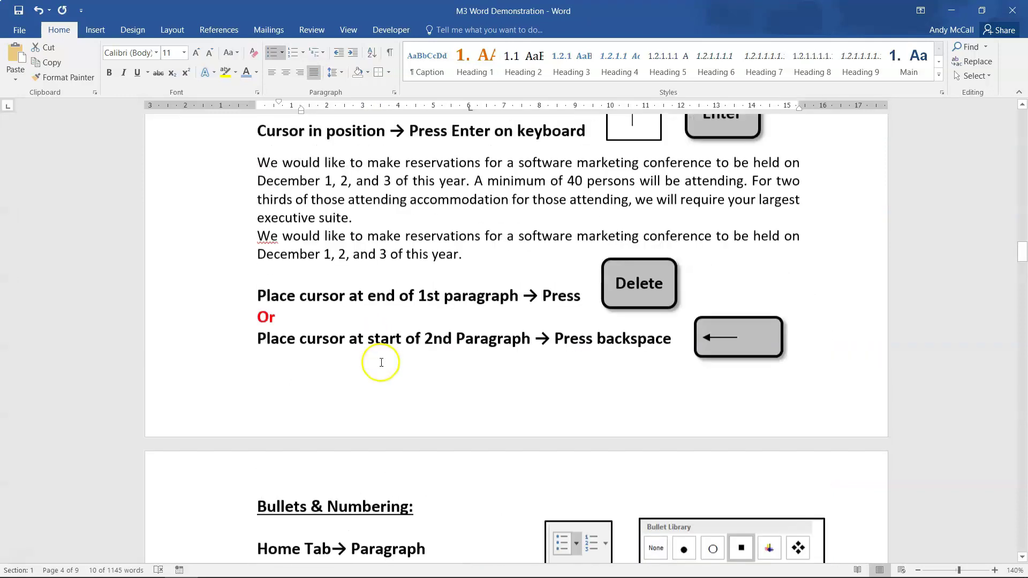
{"action": "scroll", "coordinate": [382, 361], "scroll_direction": "down", "scroll_amount": 4}
{"action": "scroll", "coordinate": [381, 366], "scroll_direction": "down", "scroll_amount": 6}
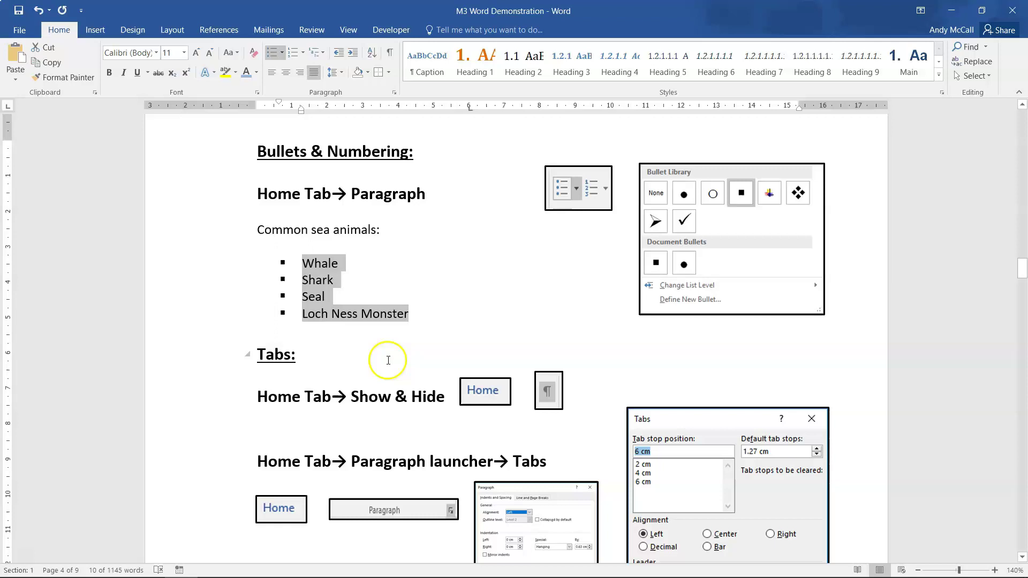
{"action": "left_click", "coordinate": [354, 295]}
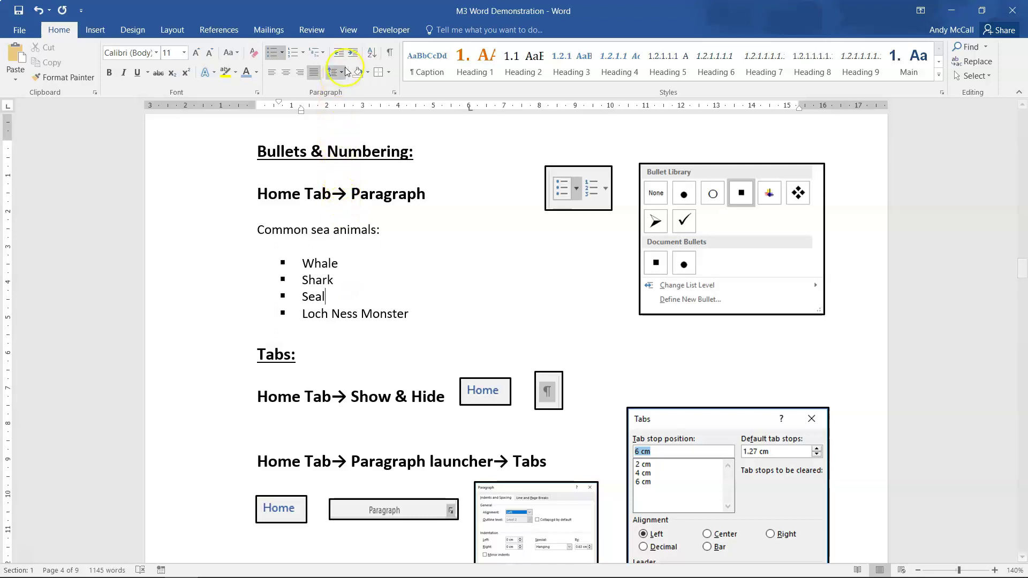
{"action": "left_click", "coordinate": [391, 55]}
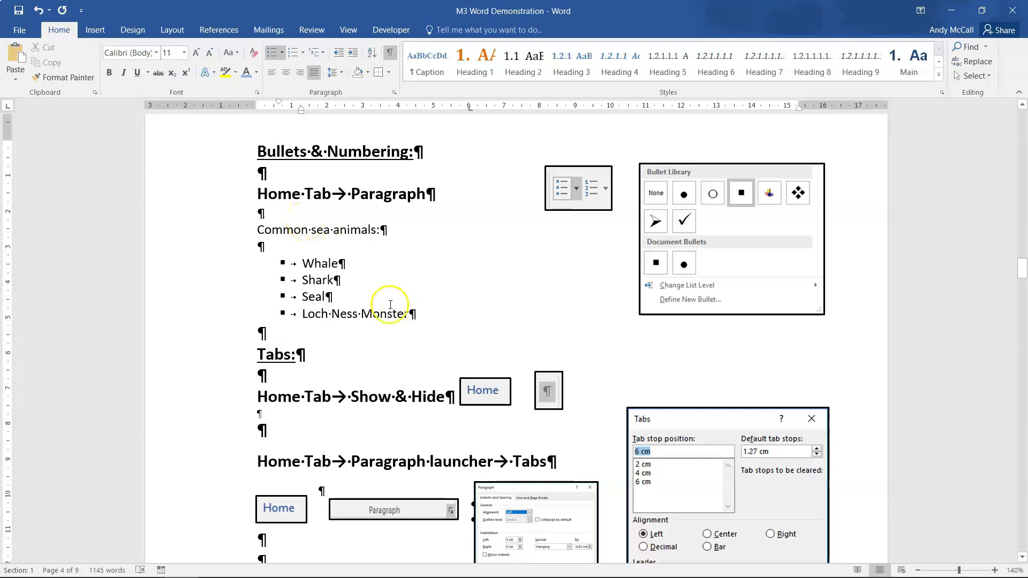
Enter "Hello there today my name is" plus the presenter's first name on the empty line below the bulleted list, and start a new line
{"action": "left_click", "coordinate": [287, 336]}
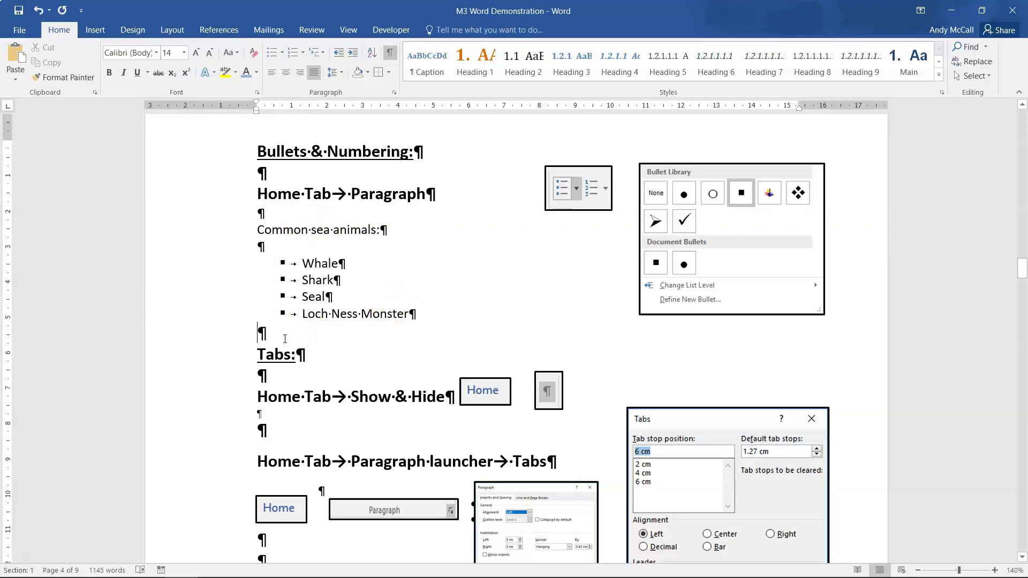
{"action": "type", "text": "Hello there today my name is And"}
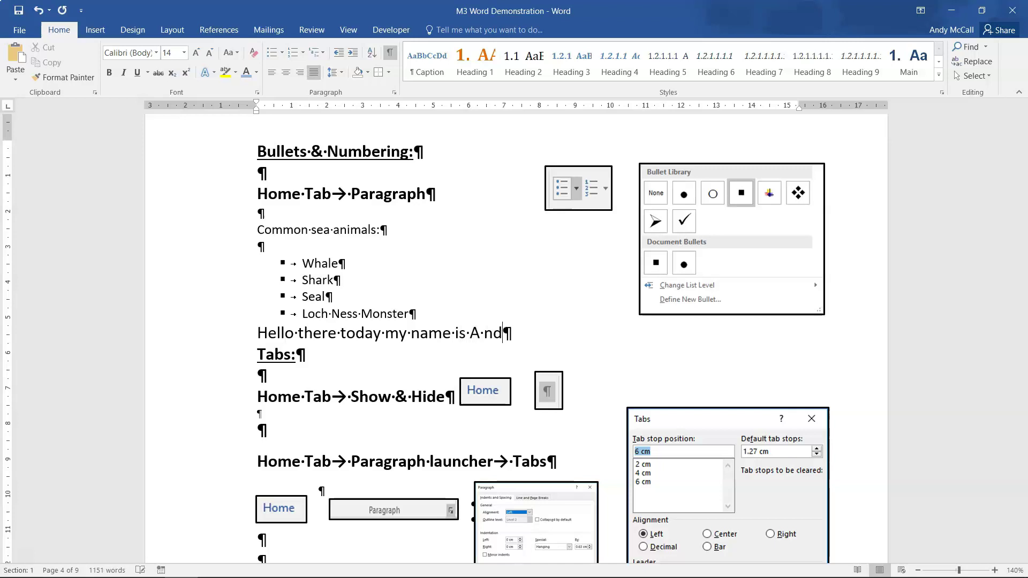
{"action": "key", "text": "BackSpace"}
{"action": "key", "text": "BackSpace"}
{"action": "key", "text": "BackSpace"}
{"action": "type", "text": "n"}
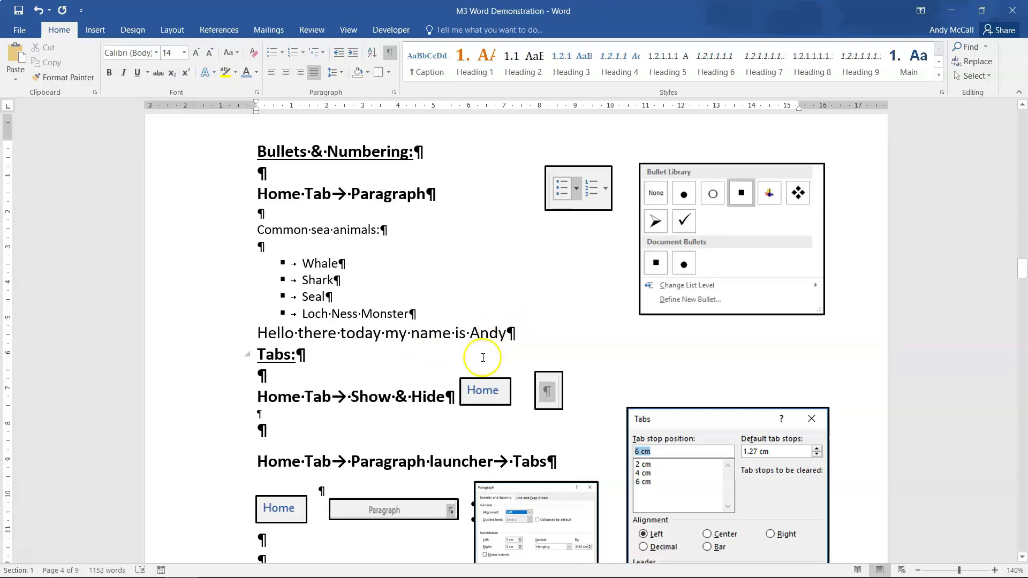
{"action": "key", "text": "Return"}
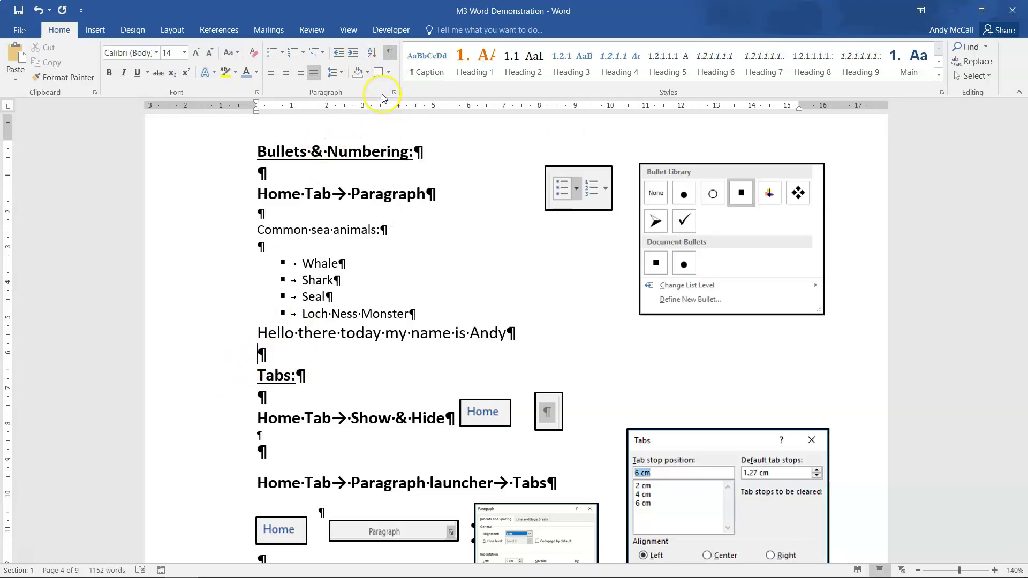
Switch the formatting marks off, on and off again so they end up hidden
{"action": "left_click", "coordinate": [389, 55]}
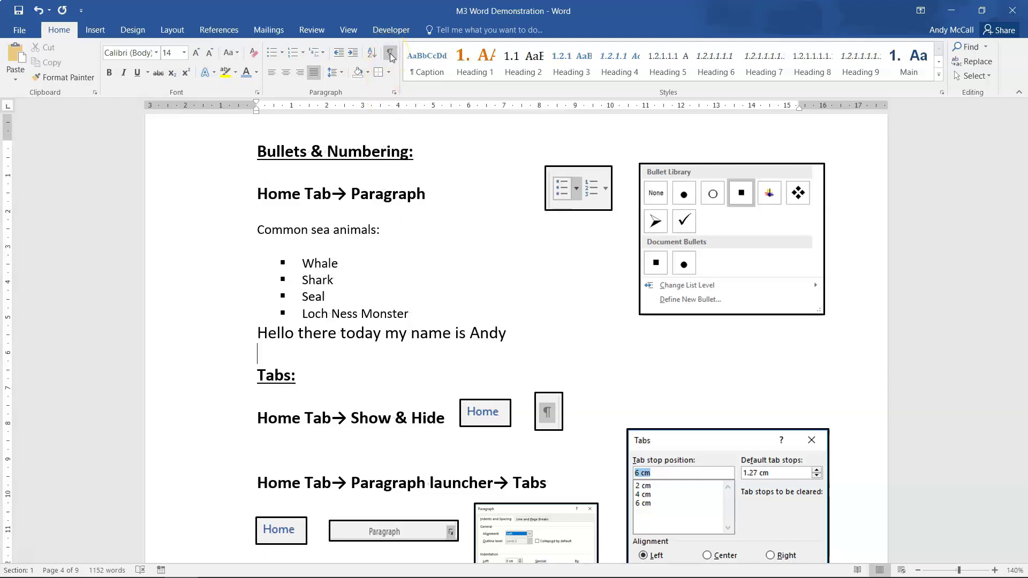
{"action": "left_click", "coordinate": [390, 56]}
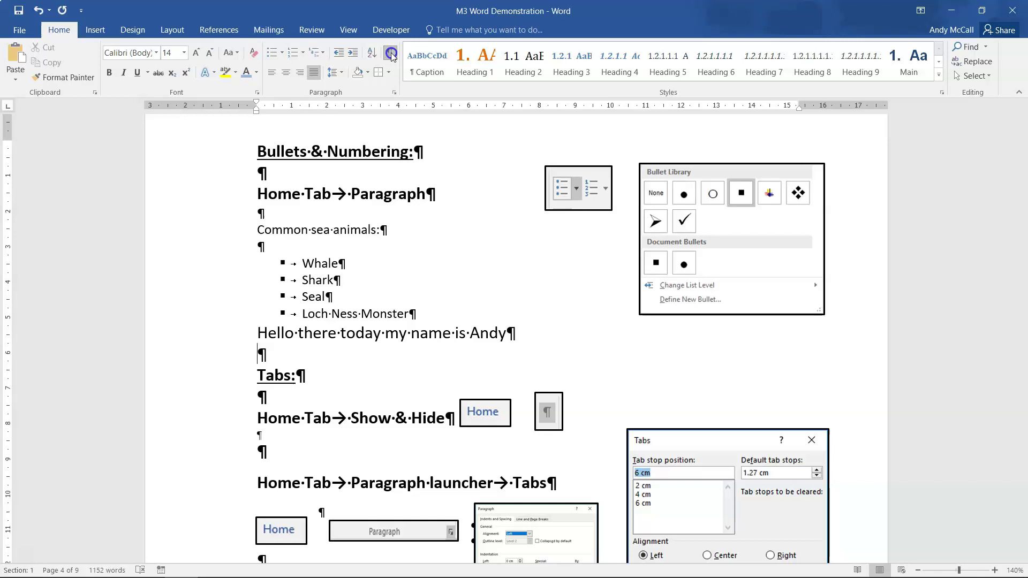
{"action": "left_click", "coordinate": [391, 56]}
{"action": "scroll", "coordinate": [409, 259], "scroll_direction": "down", "scroll_amount": 3}
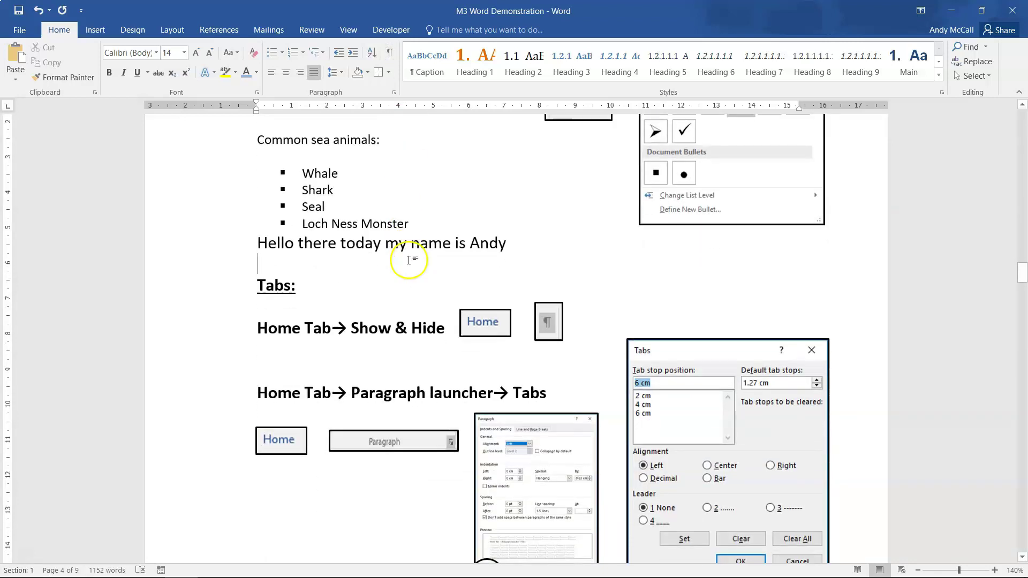
{"action": "scroll", "coordinate": [410, 259], "scroll_direction": "up", "scroll_amount": 6}
{"action": "scroll", "coordinate": [410, 259], "scroll_direction": "up", "scroll_amount": 3}
{"action": "scroll", "coordinate": [410, 259], "scroll_direction": "down", "scroll_amount": 8}
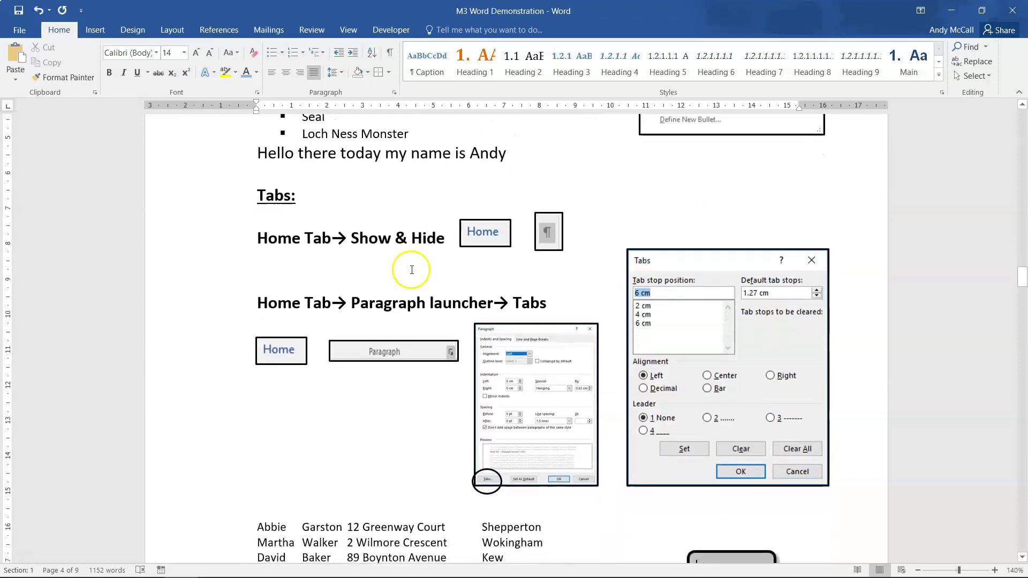
Display the formatting marks while in the name and address list of the Tabs section
{"action": "scroll", "coordinate": [412, 262], "scroll_direction": "down", "scroll_amount": 1}
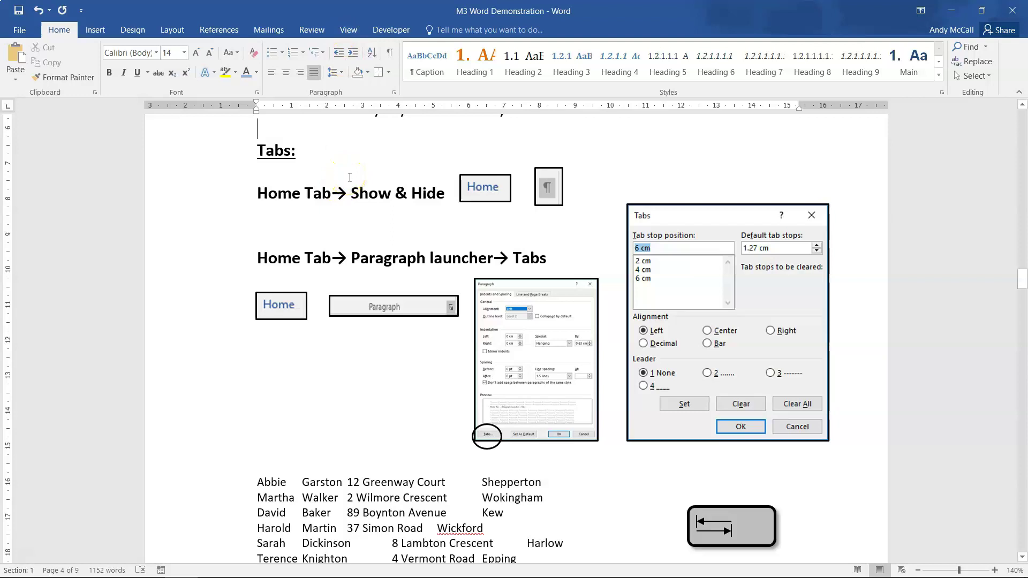
{"action": "scroll", "coordinate": [350, 177], "scroll_direction": "down", "scroll_amount": 3}
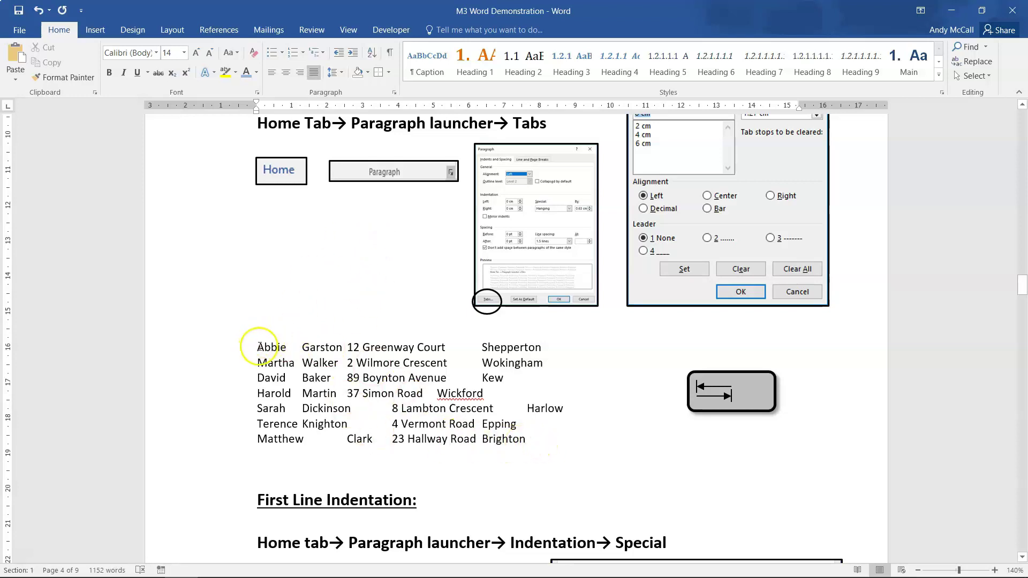
{"action": "mouse_move", "coordinate": [259, 347]}
{"action": "left_mouse_down"}
{"action": "mouse_move", "coordinate": [470, 348]}
{"action": "mouse_move", "coordinate": [548, 401]}
{"action": "mouse_move", "coordinate": [557, 437]}
{"action": "mouse_move", "coordinate": [482, 379]}
{"action": "mouse_move", "coordinate": [395, 340]}
{"action": "mouse_move", "coordinate": [271, 344]}
{"action": "left_mouse_up"}
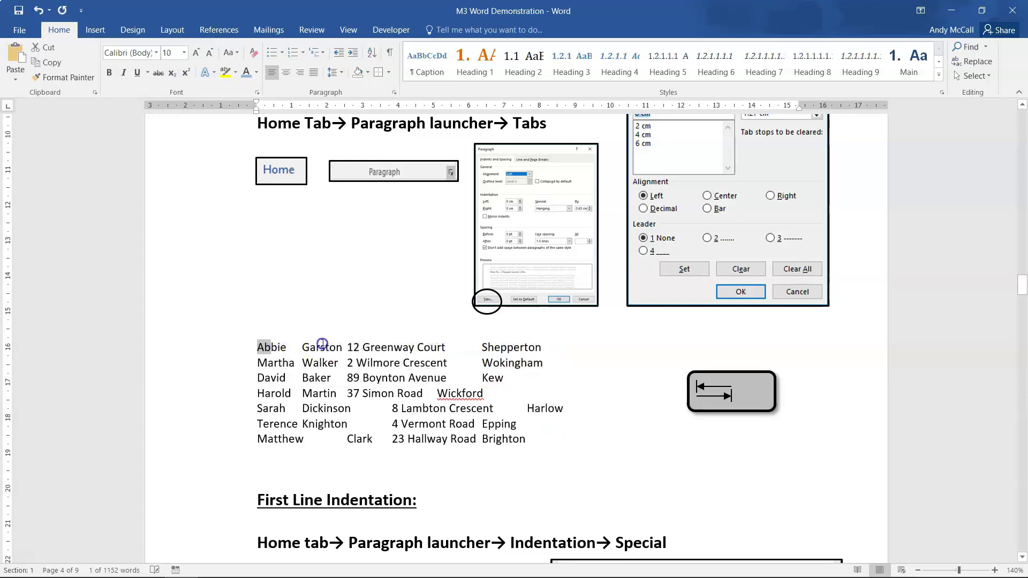
{"action": "left_click", "coordinate": [483, 347]}
{"action": "left_click", "coordinate": [287, 350]}
{"action": "left_click", "coordinate": [346, 347]}
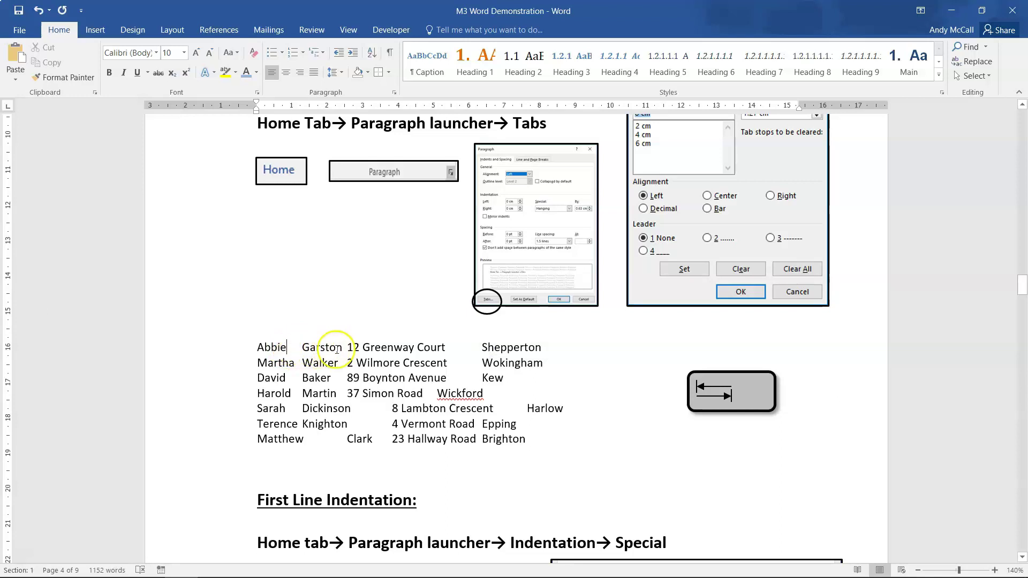
{"action": "left_click", "coordinate": [282, 348]}
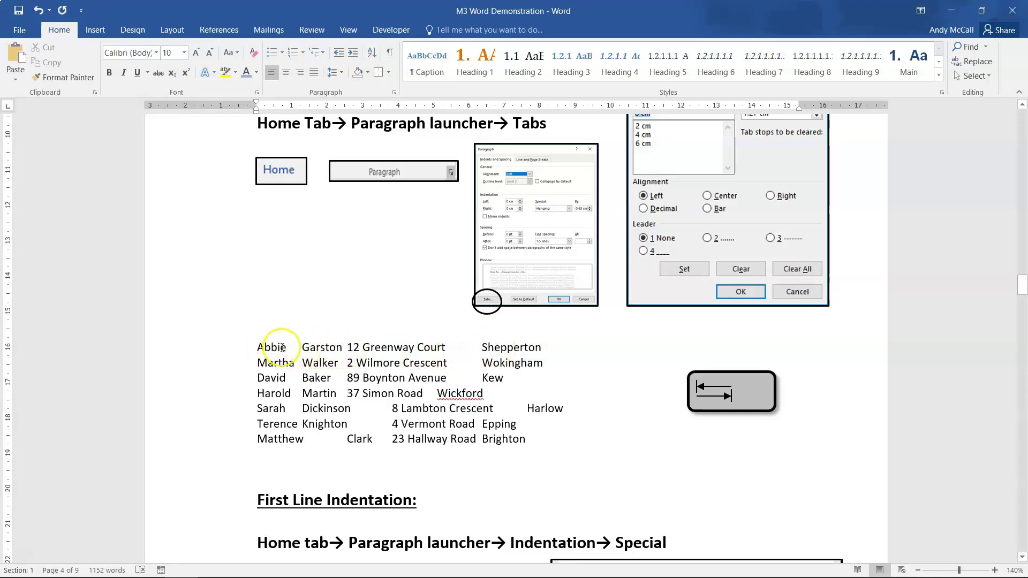
{"action": "left_click", "coordinate": [389, 54]}
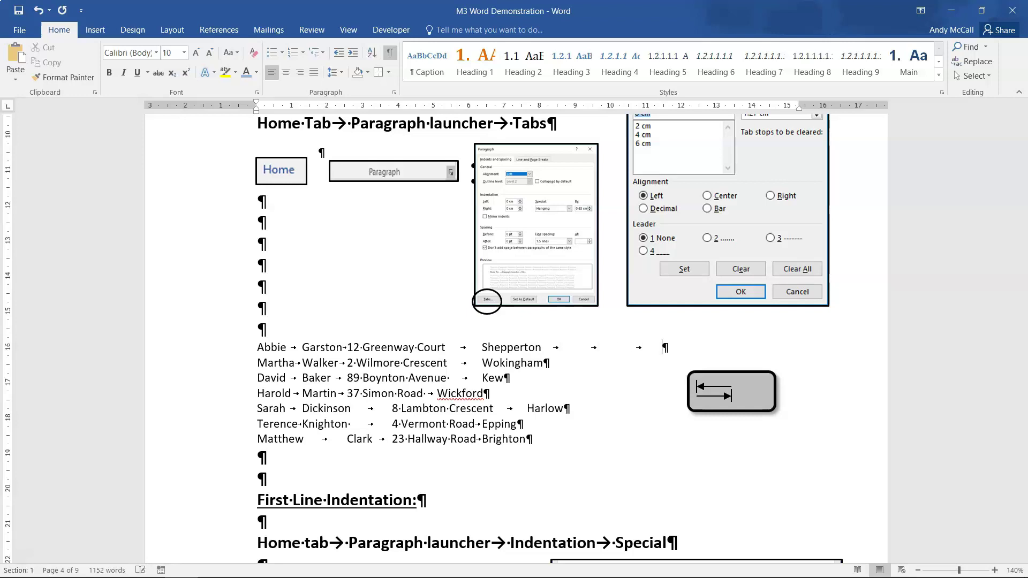
Try extra tabs at the end of the address list's first line, and highlight the tab marks between its entries
{"action": "key", "text": "Tab"}
{"action": "double_click", "coordinate": [292, 347]}
{"action": "double_click", "coordinate": [346, 348]}
{"action": "left_click", "coordinate": [475, 348]}
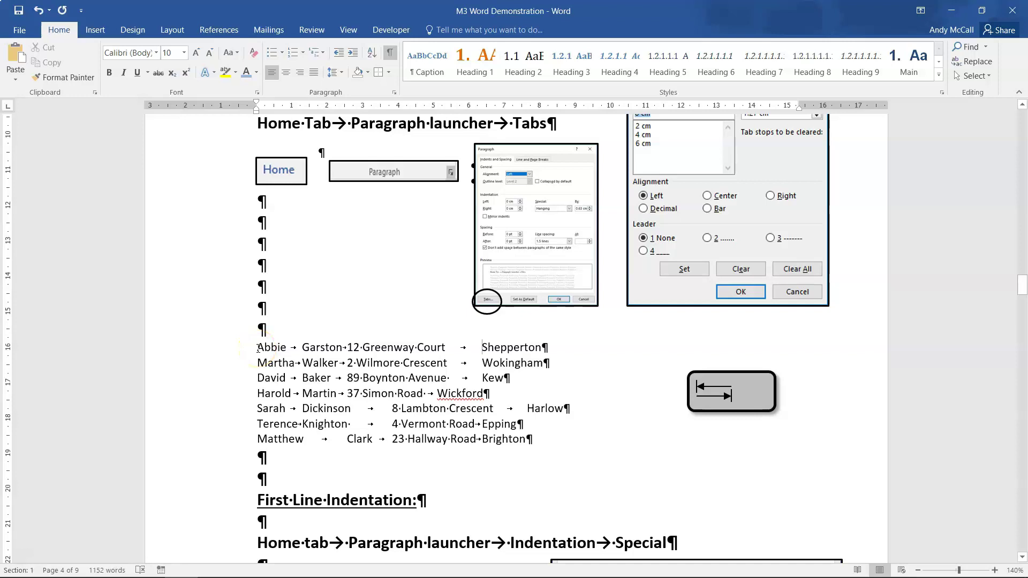
Add a left-aligned tab stop at 3 cm for the first line of the address list
{"action": "left_click_drag", "start_coordinate": [271, 348], "coordinate": [546, 348]}
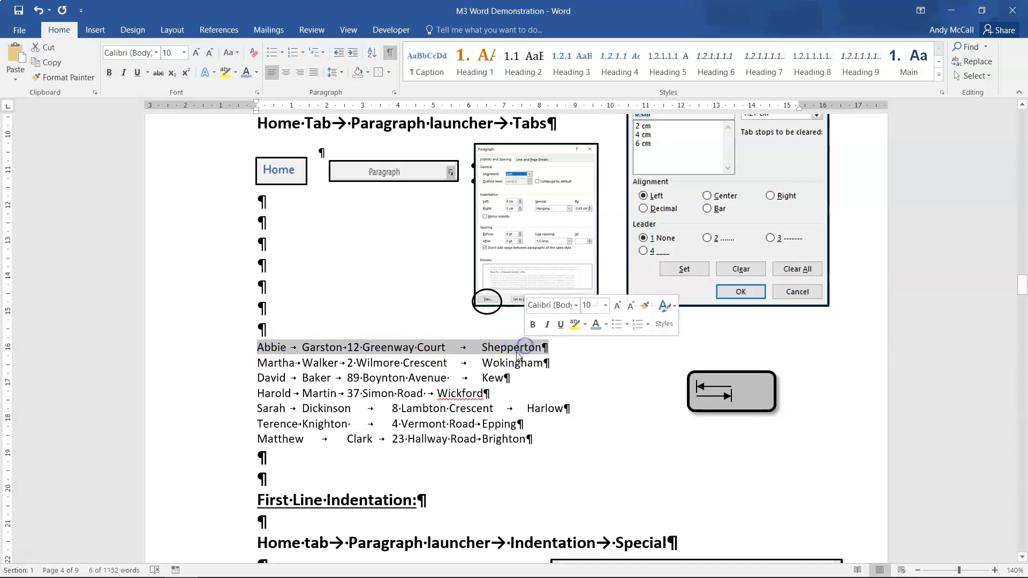
{"action": "left_click", "coordinate": [395, 94]}
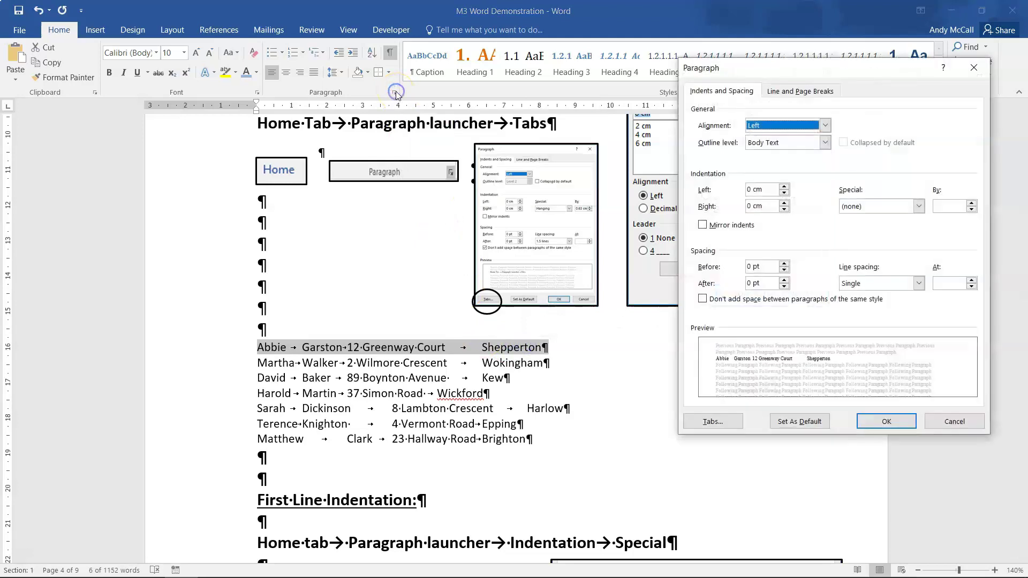
{"action": "left_click", "coordinate": [714, 423]}
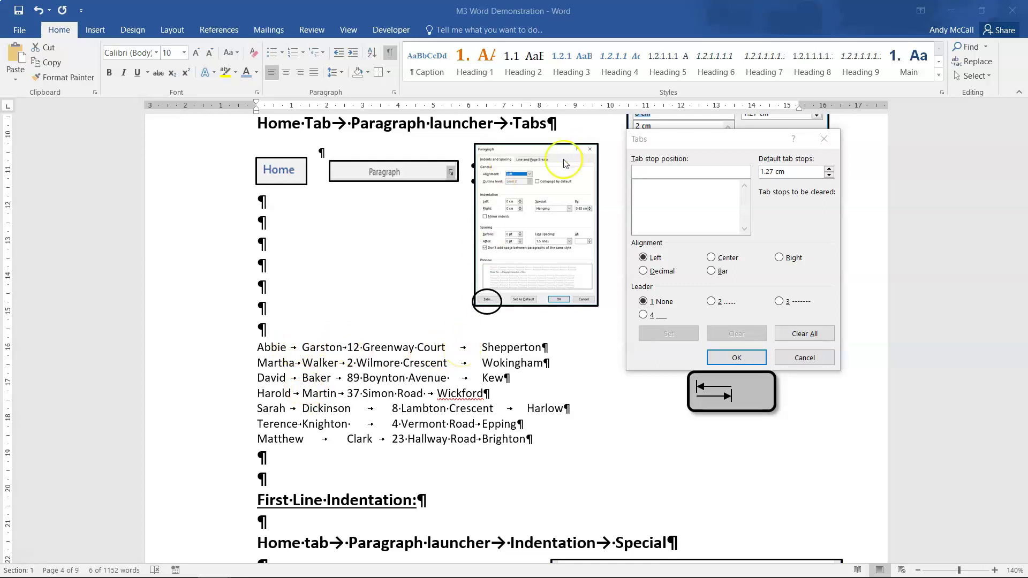
{"action": "left_click", "coordinate": [644, 173]}
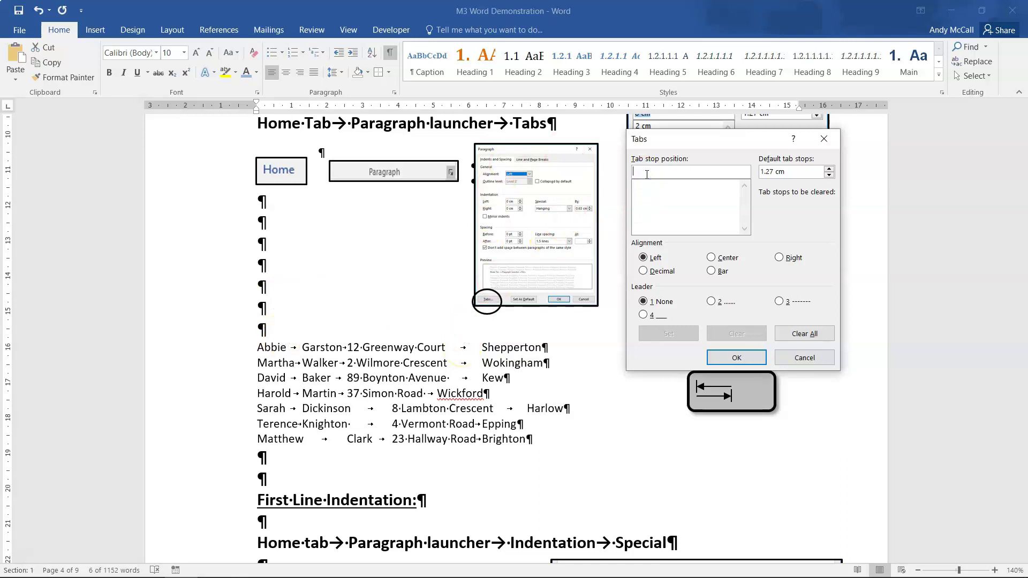
{"action": "type", "text": "3cm"}
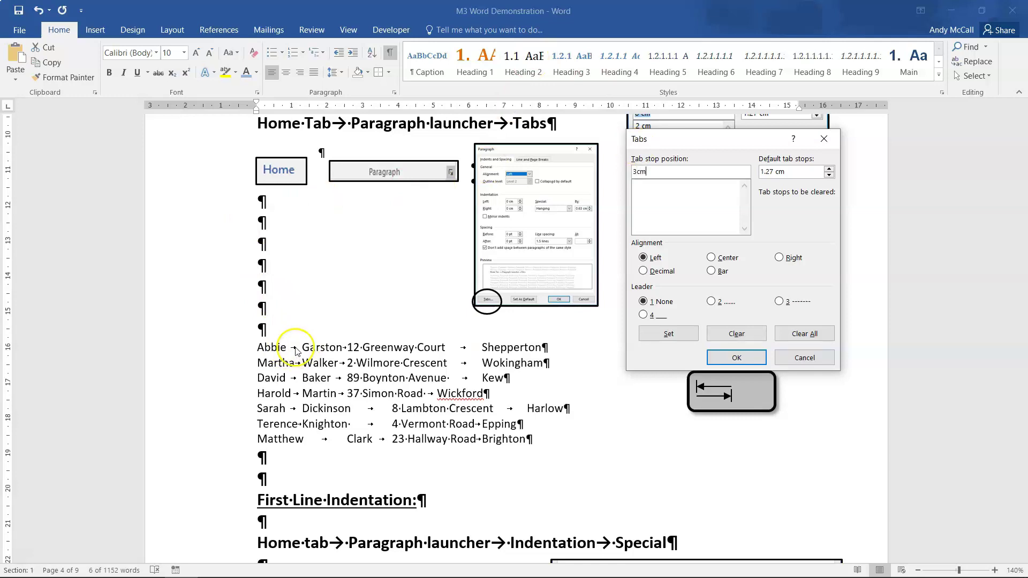
{"action": "left_click", "coordinate": [656, 335]}
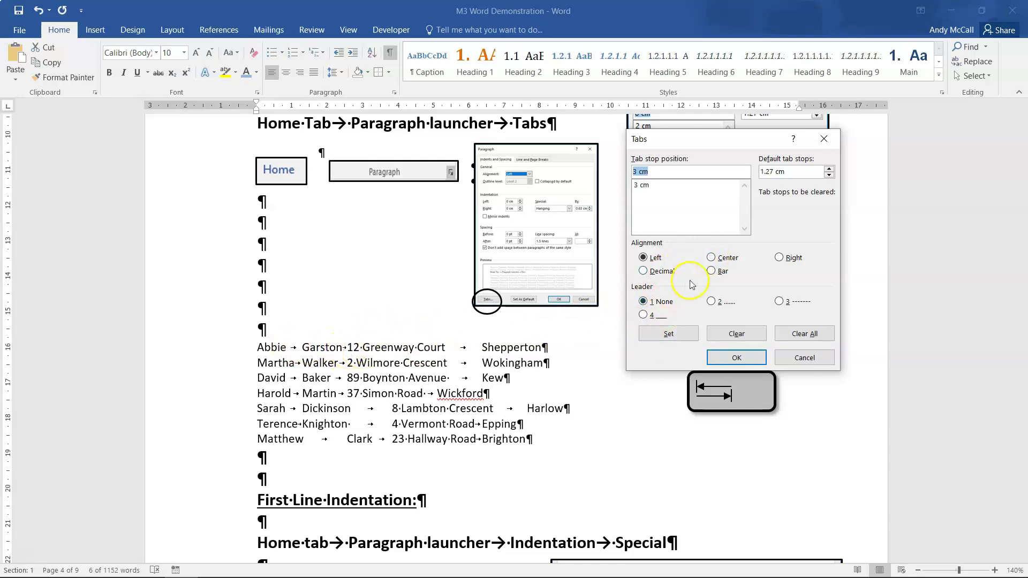
Add a centred tab stop at 6 cm and a right-aligned one at 9.5 cm to the first line, and apply them
{"action": "left_click", "coordinate": [710, 257]}
{"action": "type", "text": "6 cm"}
{"action": "left_click", "coordinate": [668, 334]}
{"action": "left_click", "coordinate": [779, 258]}
{"action": "left_click", "coordinate": [725, 357]}
{"action": "left_click", "coordinate": [681, 334]}
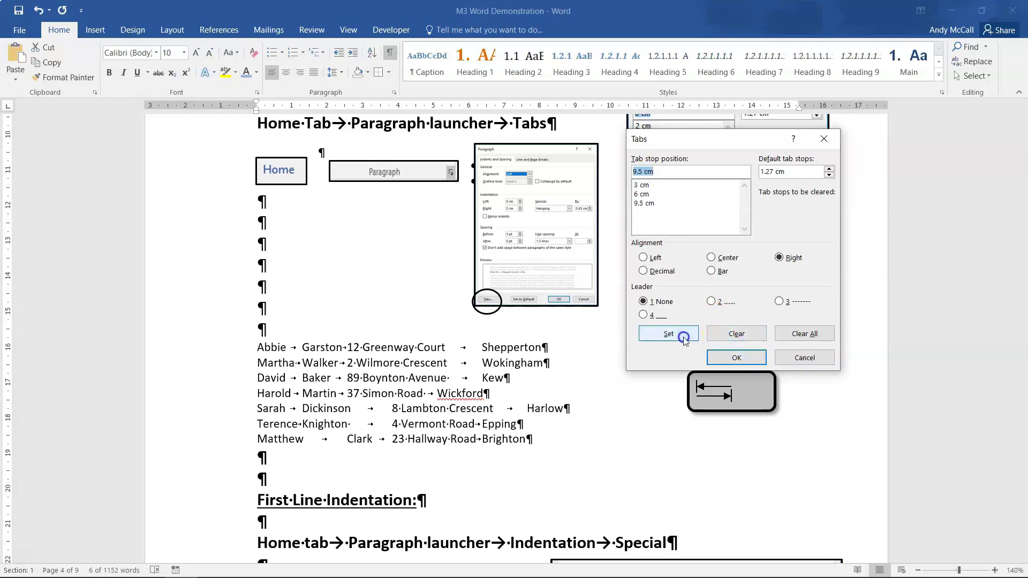
{"action": "left_click", "coordinate": [724, 358]}
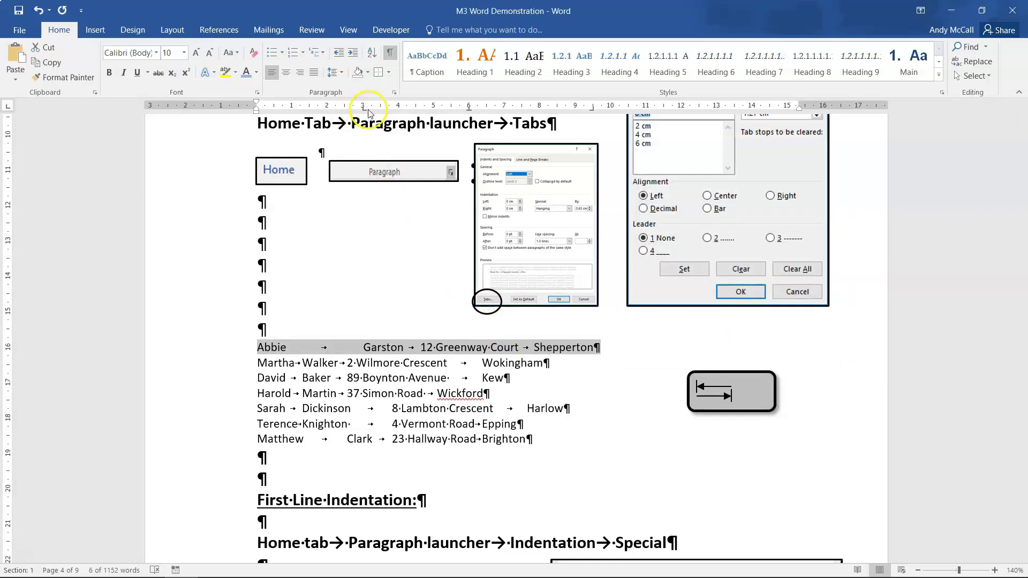
Examine the left, center and right tab markers on the ruler against the first line's entries, undoing any accidental change
{"action": "left_click_drag", "start_coordinate": [367, 112], "coordinate": [366, 112]}
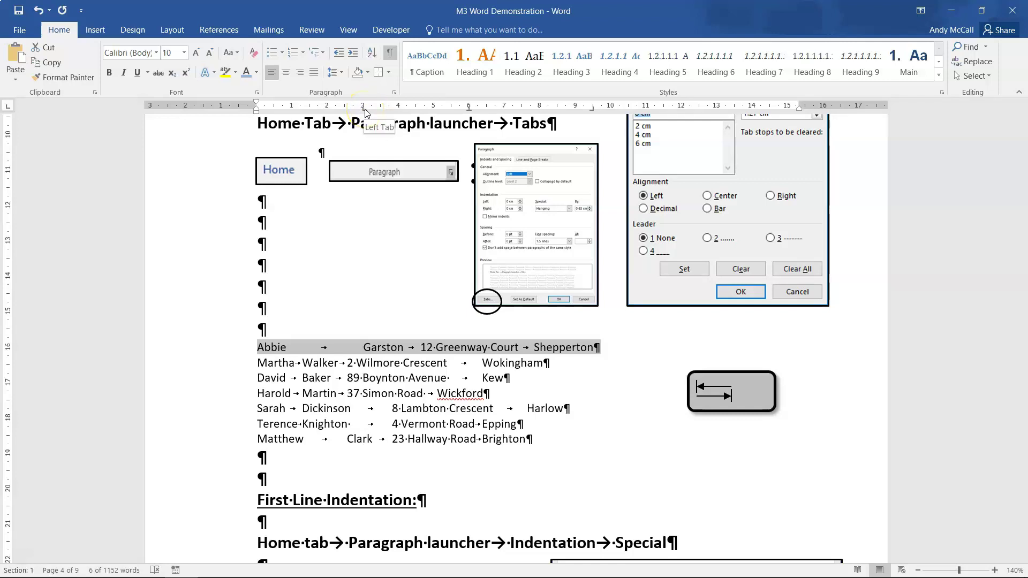
{"action": "left_click_drag", "start_coordinate": [470, 112], "coordinate": [470, 112]}
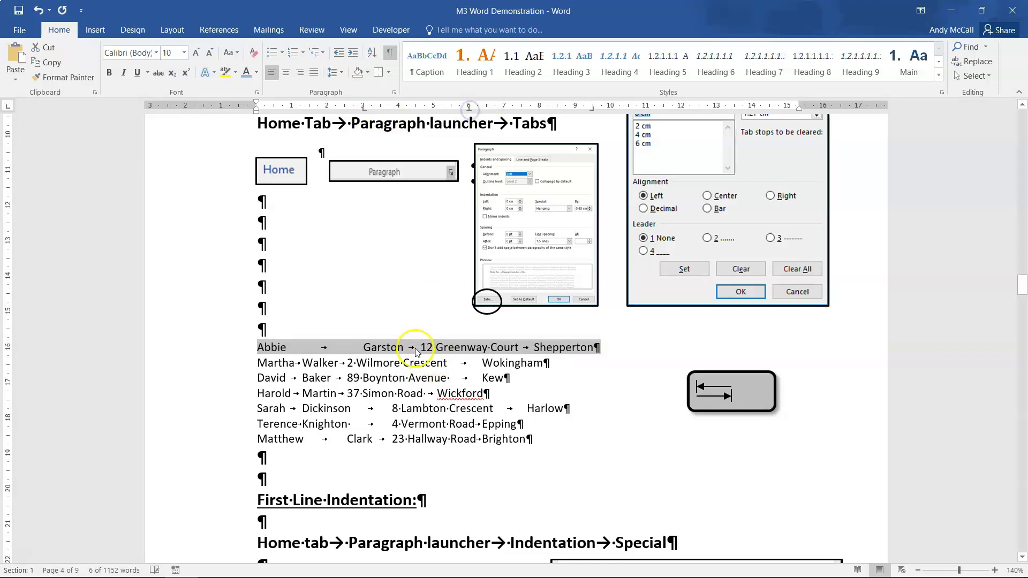
{"action": "left_click_drag", "start_coordinate": [592, 111], "coordinate": [592, 110]}
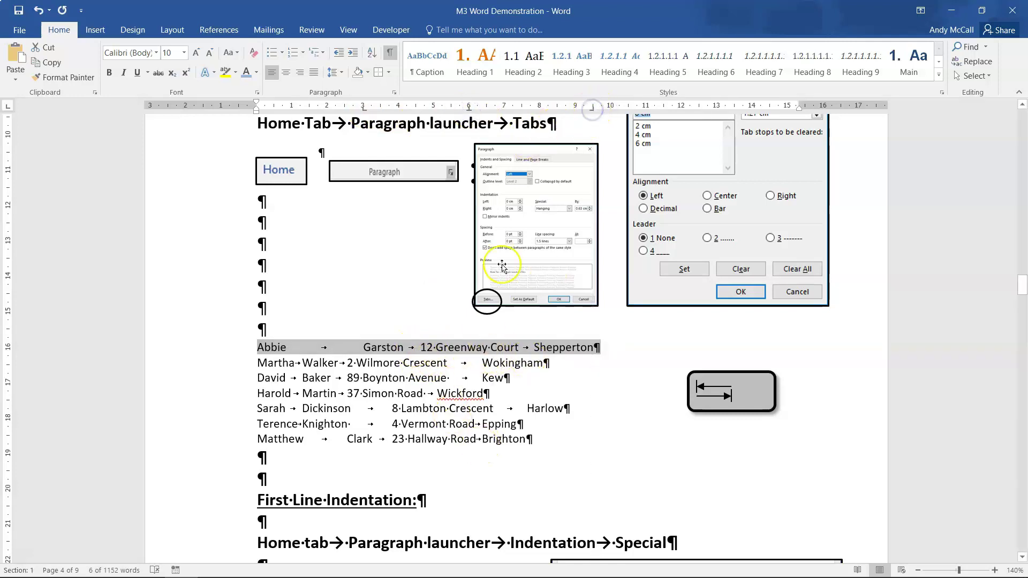
{"action": "left_click_drag", "start_coordinate": [470, 112], "coordinate": [469, 111]}
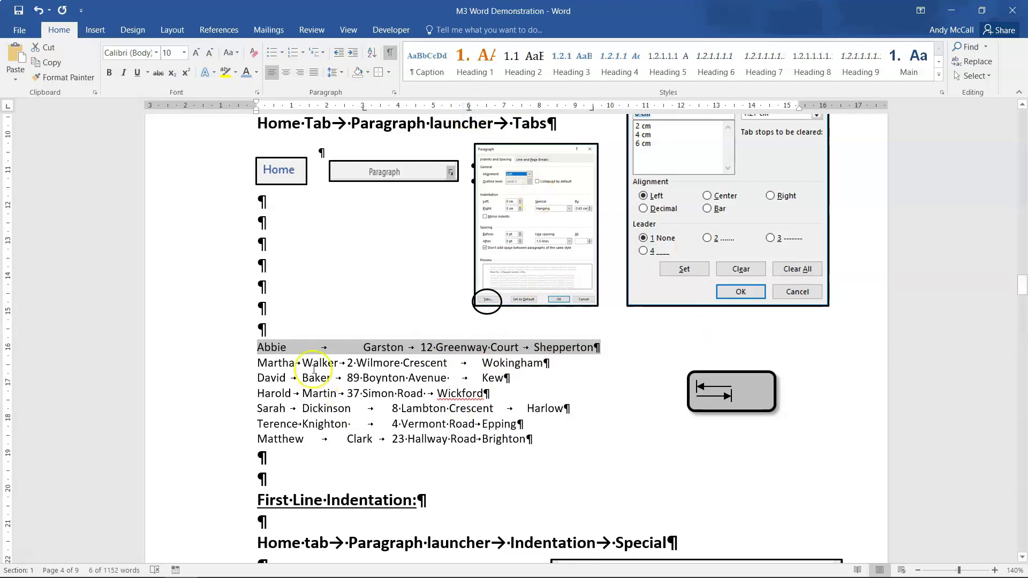
{"action": "left_click", "coordinate": [38, 10]}
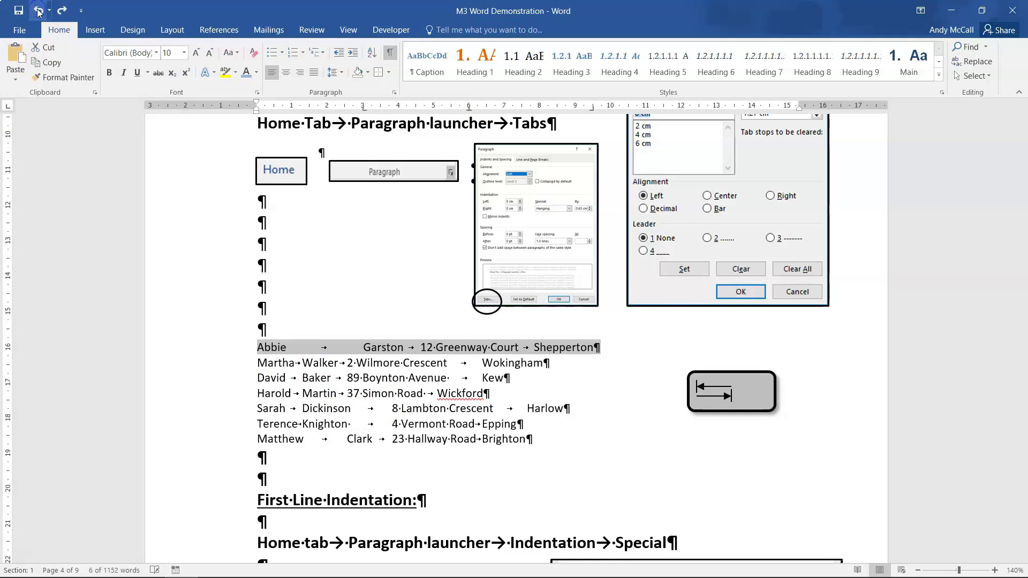
{"action": "left_click", "coordinate": [592, 154]}
{"action": "left_click_drag", "start_coordinate": [594, 109], "coordinate": [594, 113]}
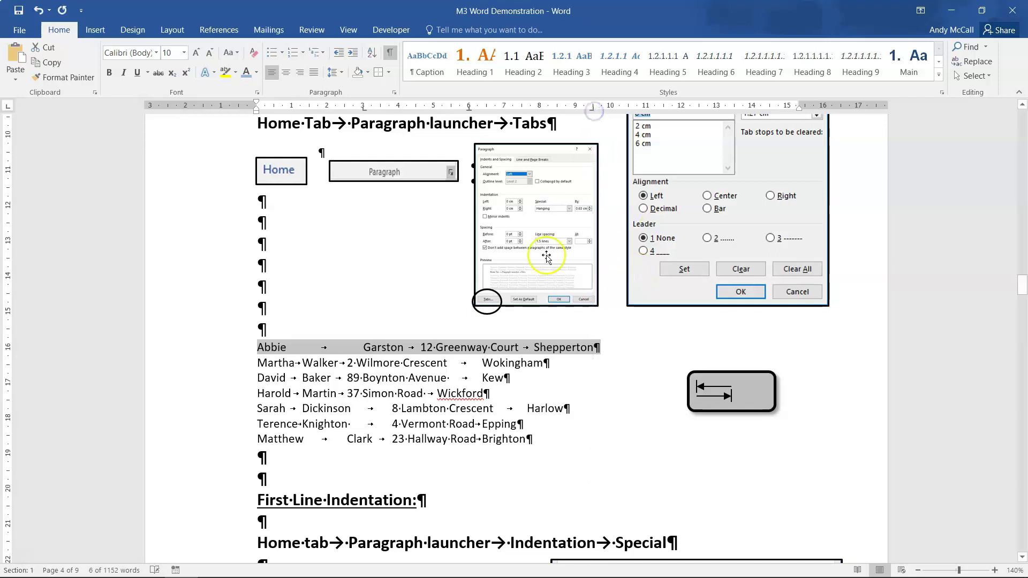
Clear the 3 cm, 6 cm and 9.5 cm tab stops from the first line of the address list
{"action": "left_click", "coordinate": [394, 92]}
{"action": "left_click", "coordinate": [713, 422]}
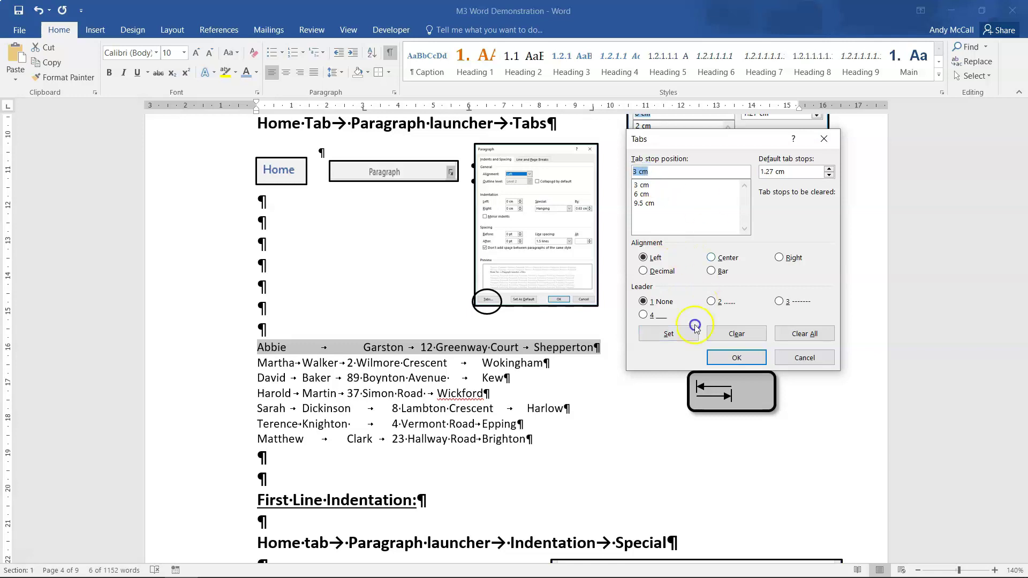
{"action": "left_click", "coordinate": [710, 340]}
{"action": "left_click", "coordinate": [727, 334]}
{"action": "left_click", "coordinate": [736, 334]}
{"action": "left_click", "coordinate": [643, 258]}
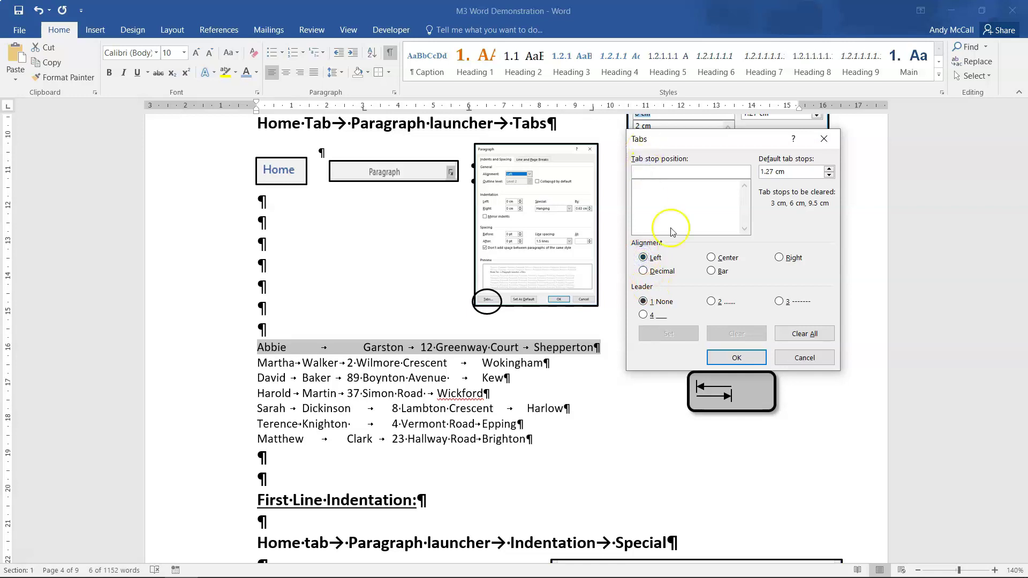
{"action": "left_click", "coordinate": [736, 358]}
Set left-aligned tab stops at 4 cm, 7 cm and 10 cm for all seven lines of the address list
{"action": "left_click_drag", "start_coordinate": [258, 348], "coordinate": [531, 431]}
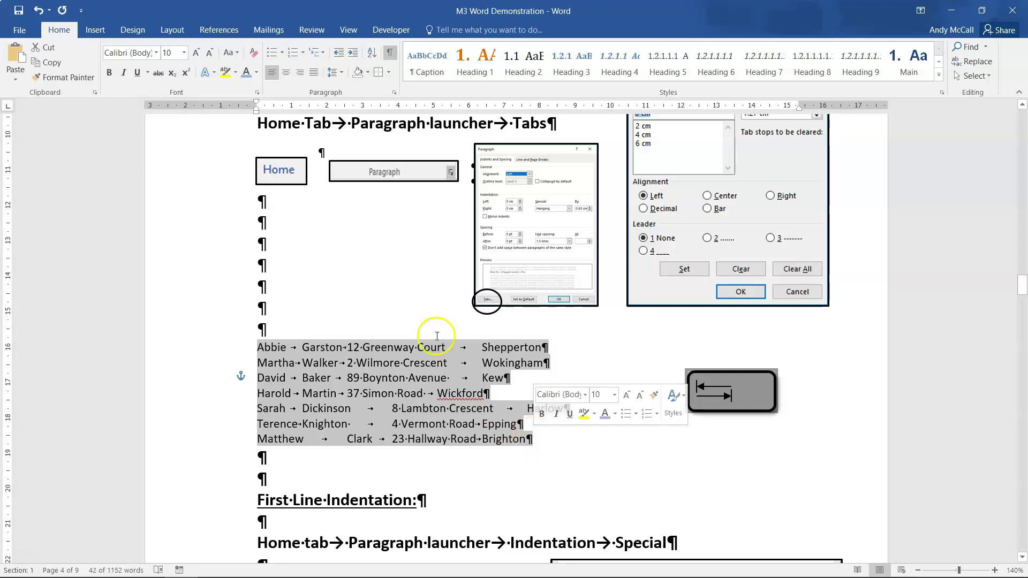
{"action": "left_click", "coordinate": [394, 96]}
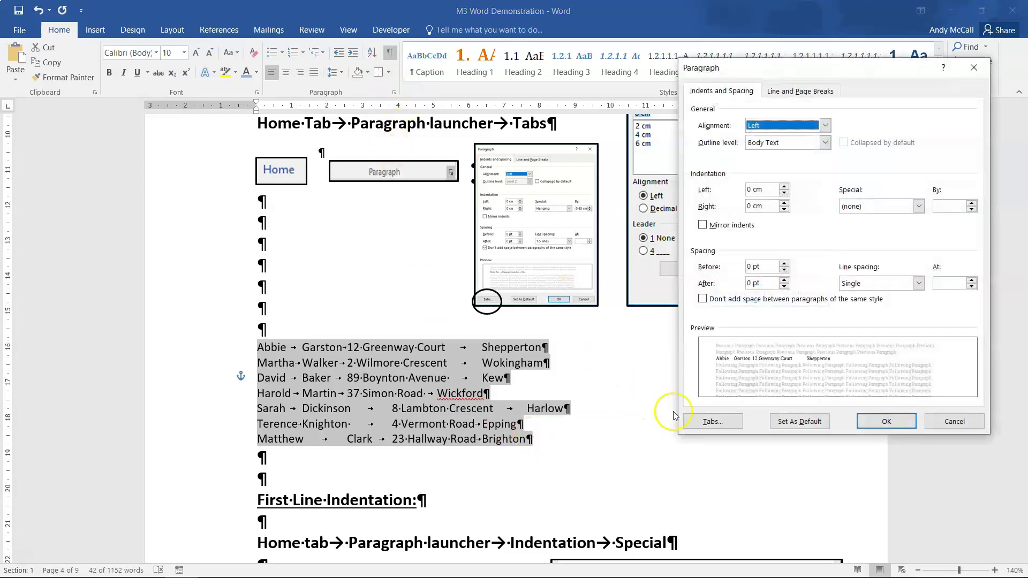
{"action": "left_click", "coordinate": [691, 421]}
{"action": "type", "text": "4cm"}
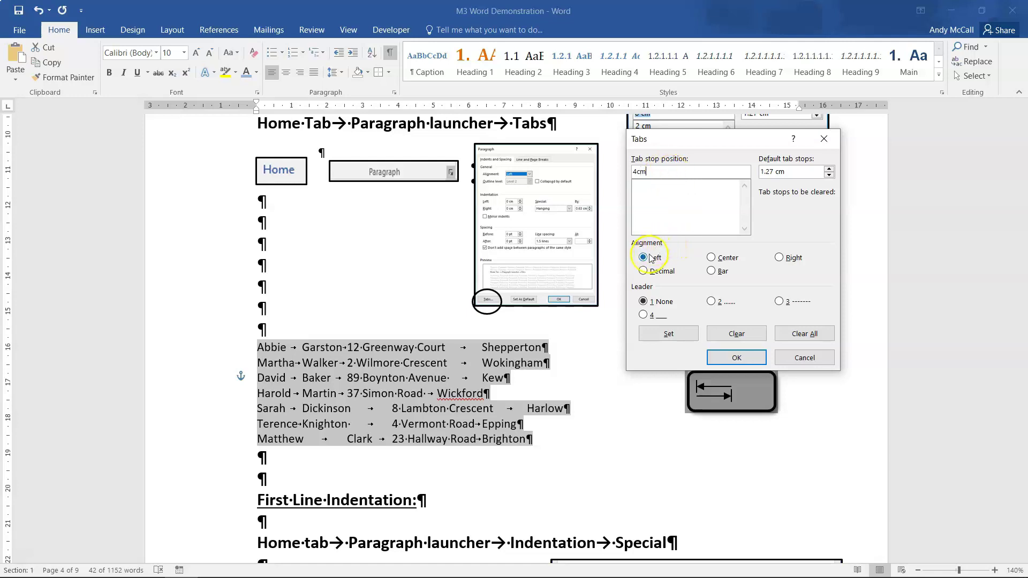
{"action": "left_click", "coordinate": [661, 336]}
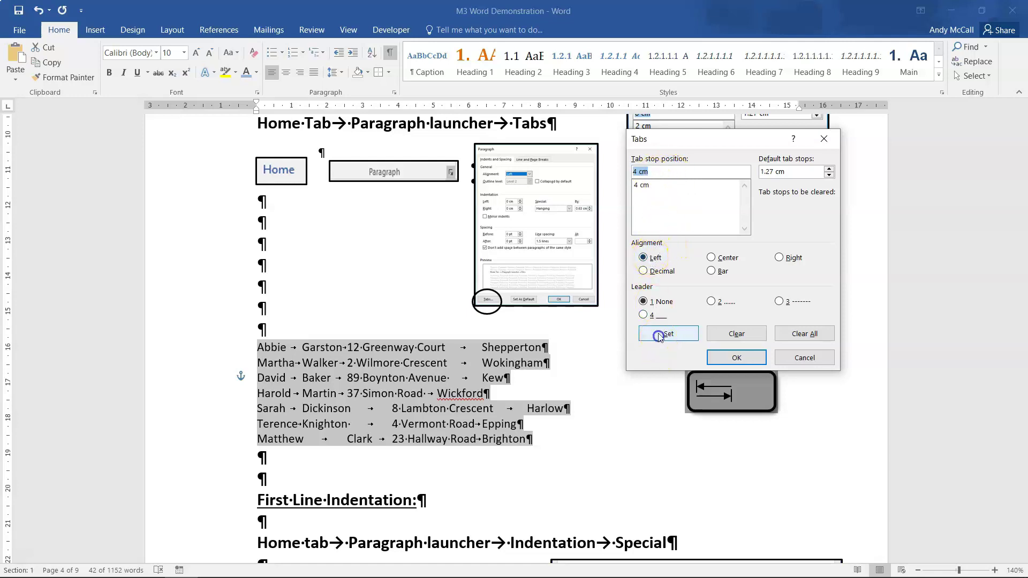
{"action": "type", "text": "7"}
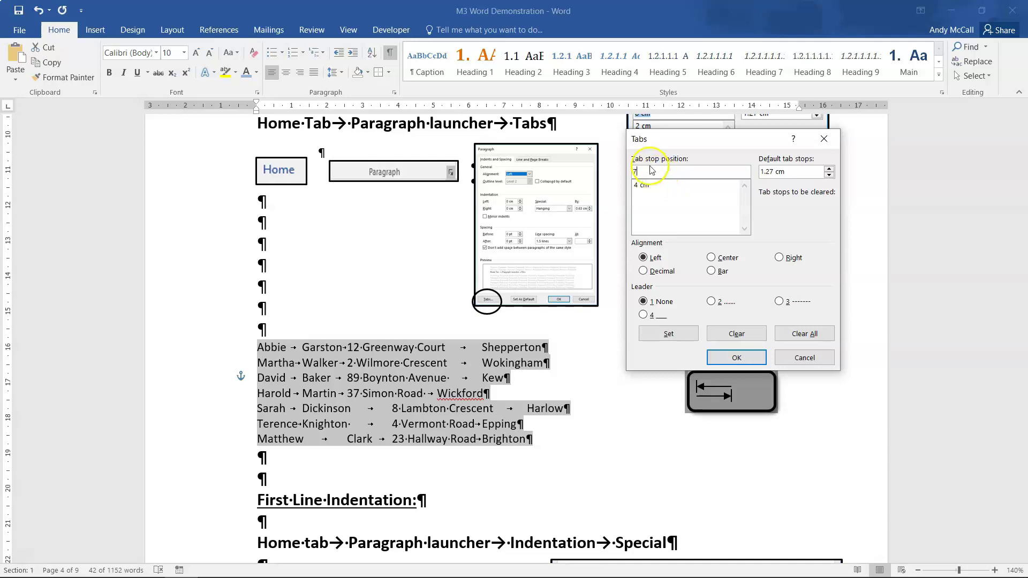
{"action": "left_click", "coordinate": [662, 334]}
{"action": "left_click", "coordinate": [666, 335]}
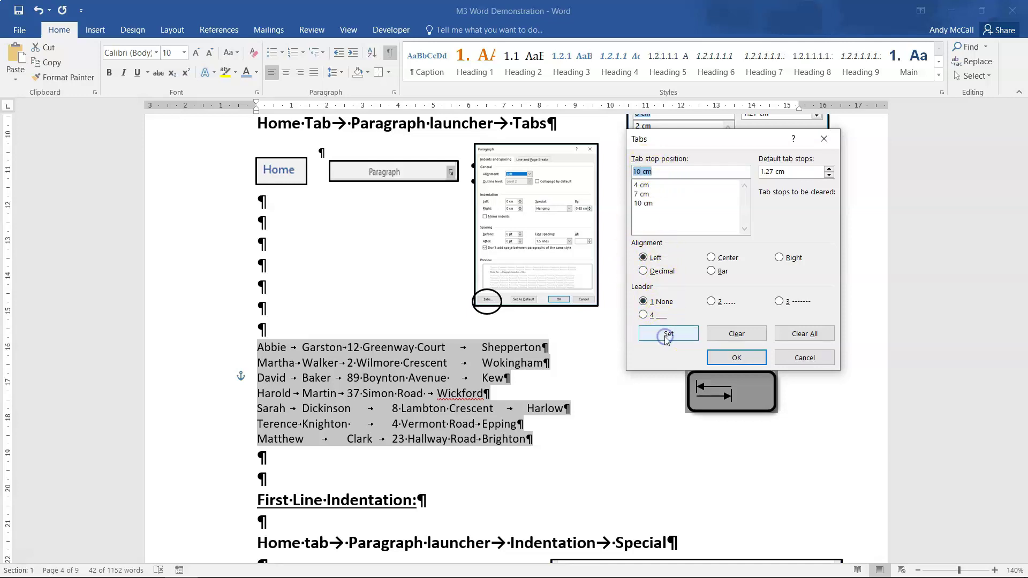
Apply left tab stops at 4 cm, 7 cm and 10 cm to the selected name and address list
{"action": "left_click", "coordinate": [733, 357]}
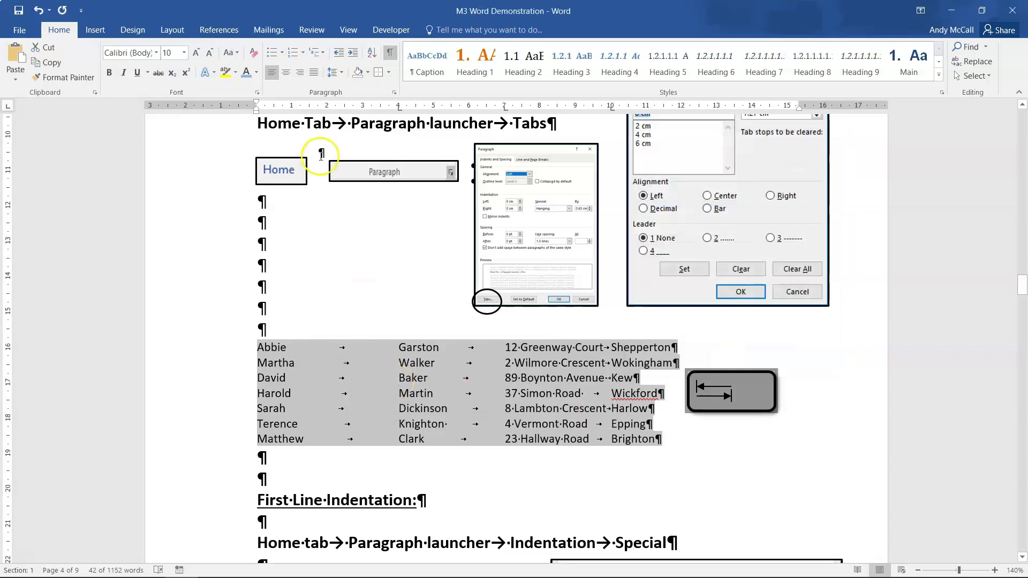
{"action": "left_click_drag", "start_coordinate": [401, 110], "coordinate": [613, 110]}
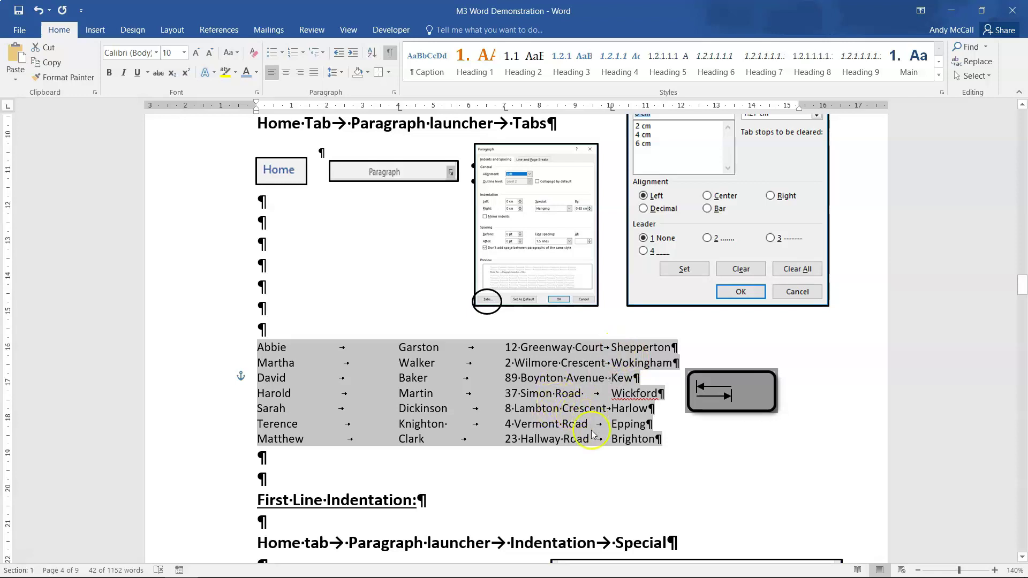
Replace the address list's 10 cm tab stop with a left-aligned one at 12 cm
{"action": "left_click", "coordinate": [395, 93]}
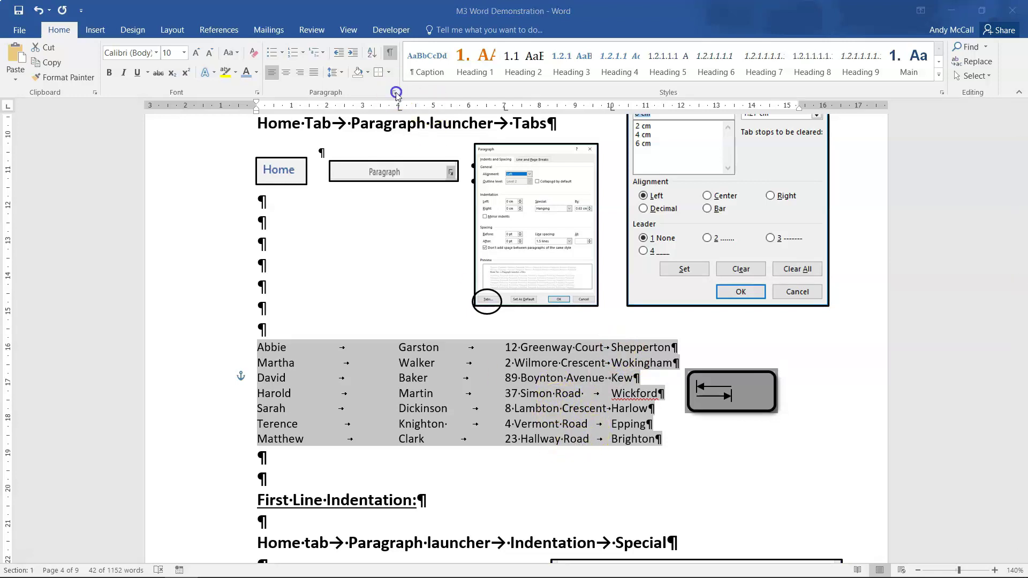
{"action": "left_click", "coordinate": [719, 427]}
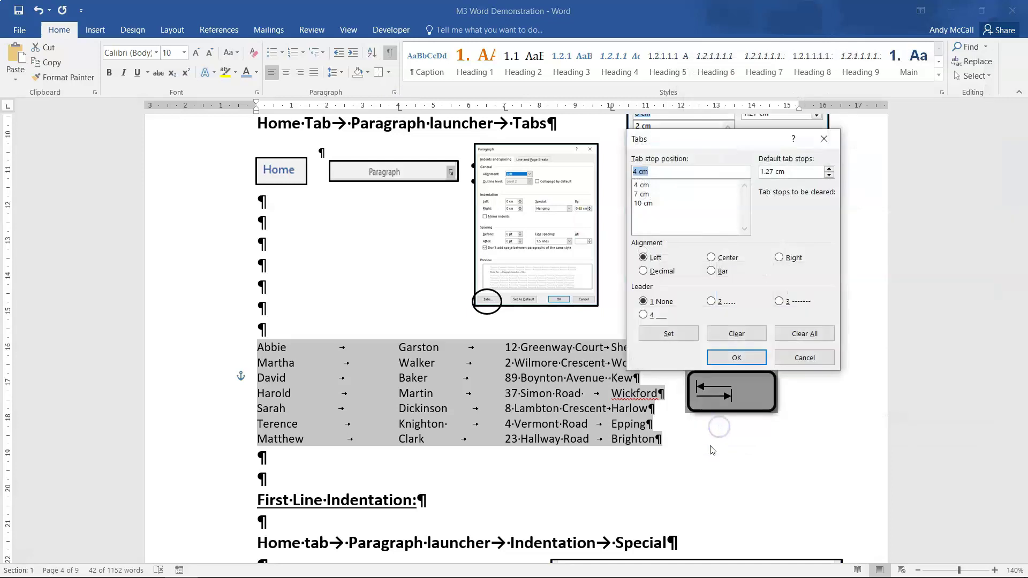
{"action": "left_click", "coordinate": [641, 204]}
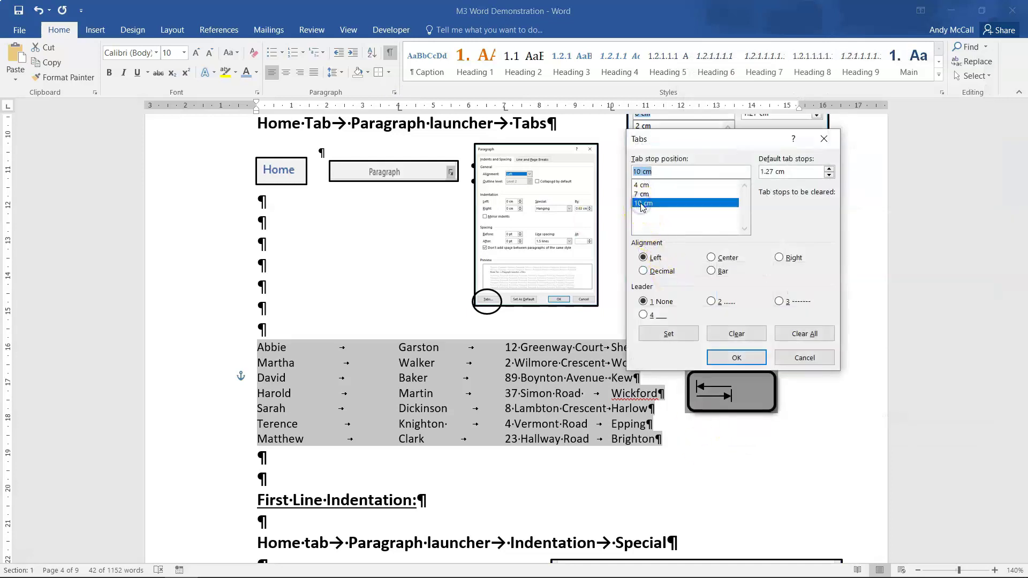
{"action": "left_click", "coordinate": [757, 333]}
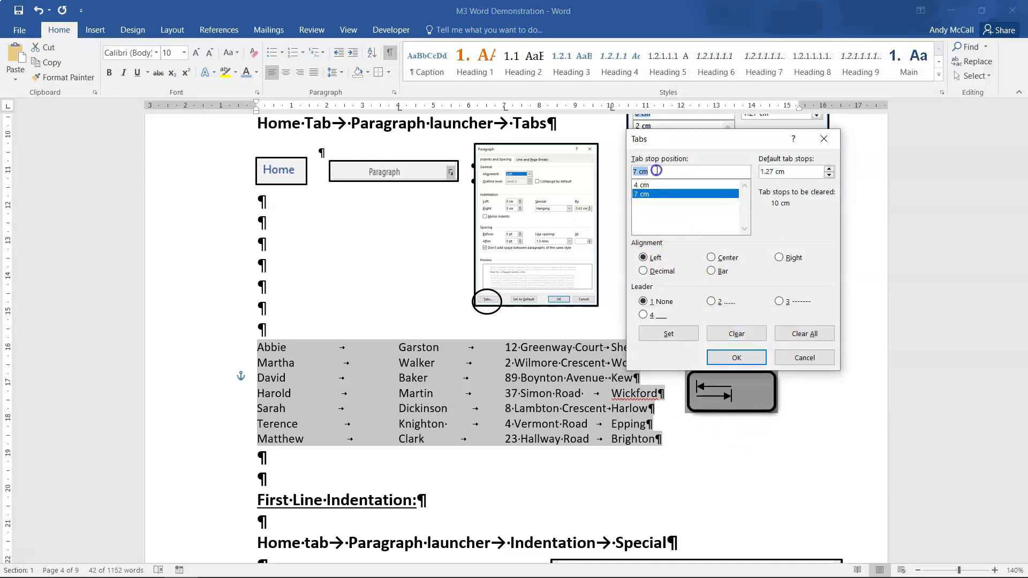
{"action": "key", "text": "BackSpace"}
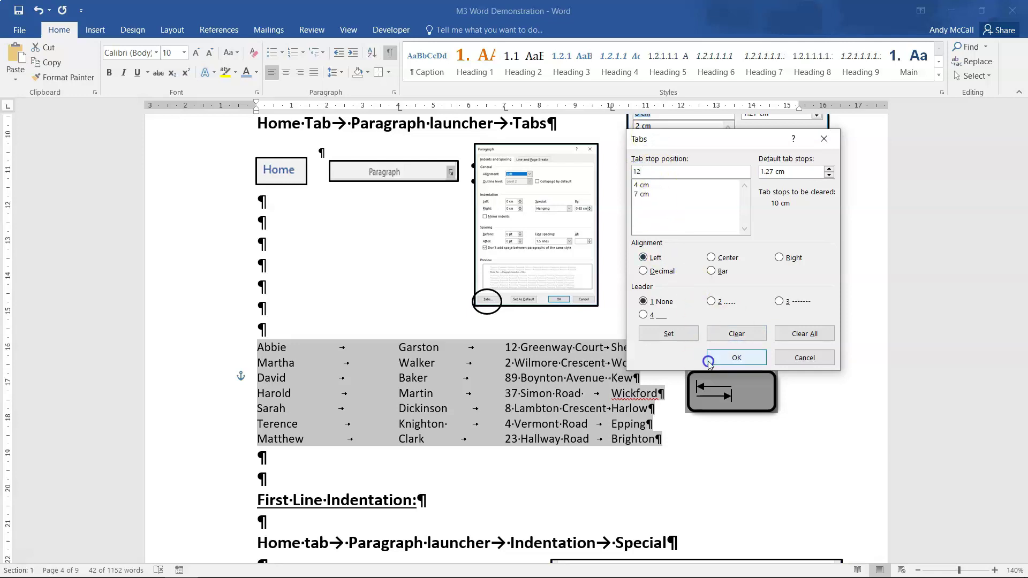
{"action": "left_click", "coordinate": [735, 358]}
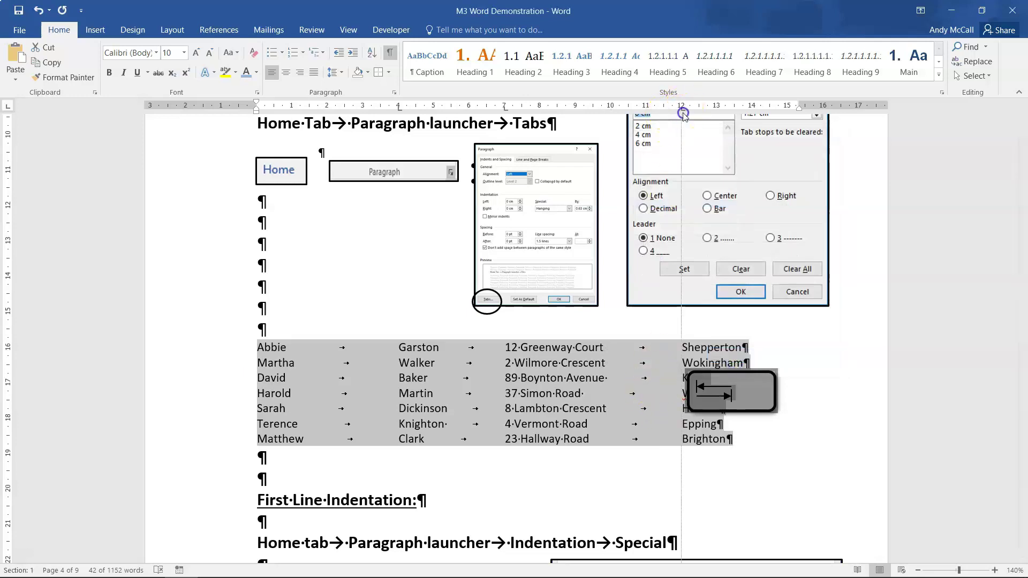
Move the tab key picture beside the address list so that it no longer covers the town names
{"action": "left_click", "coordinate": [739, 395]}
{"action": "mouse_move", "coordinate": [738, 395]}
{"action": "left_mouse_down"}
{"action": "mouse_move", "coordinate": [816, 459]}
{"action": "mouse_move", "coordinate": [812, 414]}
{"action": "left_mouse_up"}
Give the reservations paragraph under First Line Indentation a first line indent of 1.5 cm
{"action": "scroll", "coordinate": [440, 409], "scroll_direction": "down", "scroll_amount": 3}
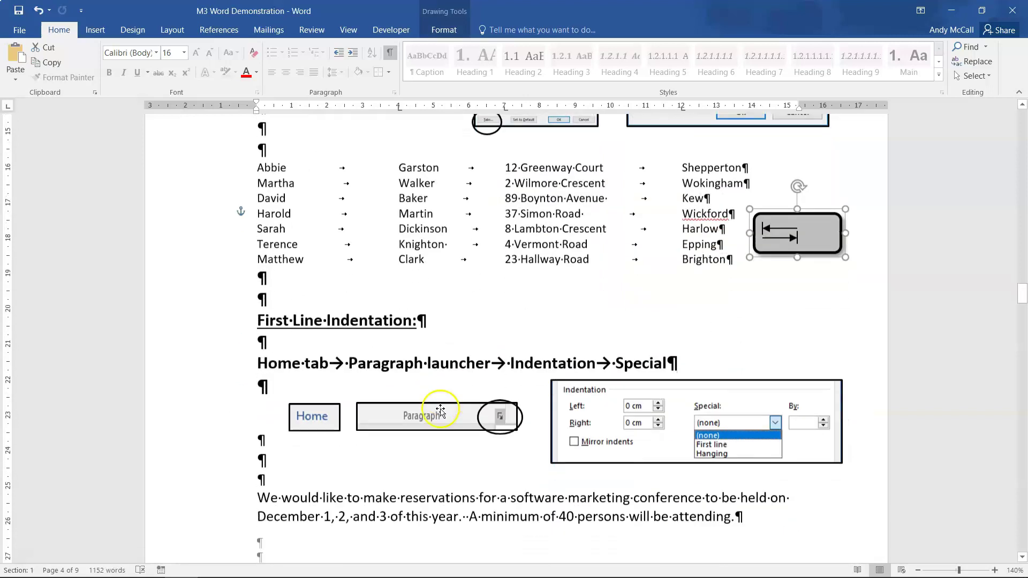
{"action": "scroll", "coordinate": [435, 409], "scroll_direction": "down", "scroll_amount": 2}
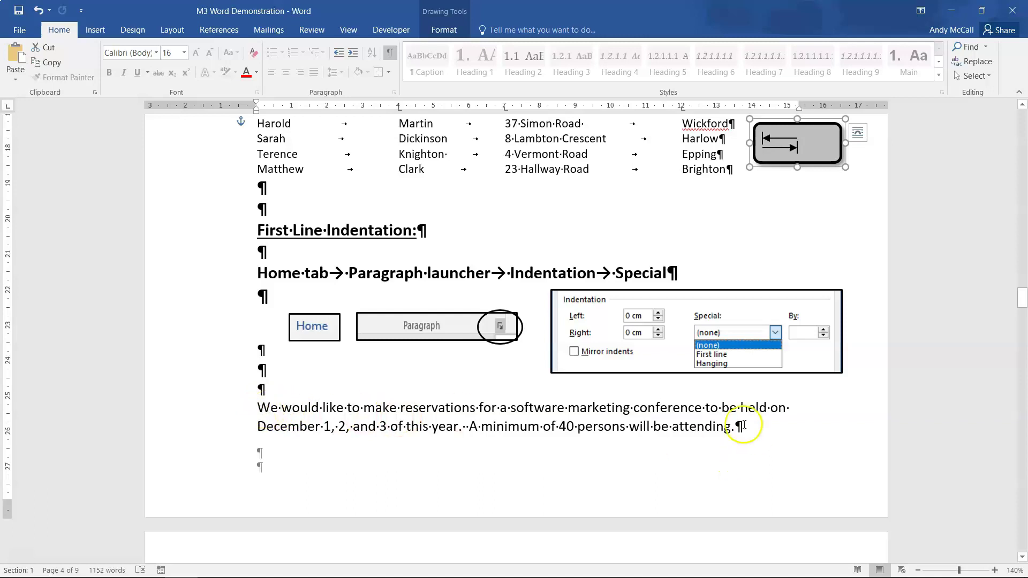
{"action": "left_click_drag", "start_coordinate": [736, 428], "coordinate": [246, 409]}
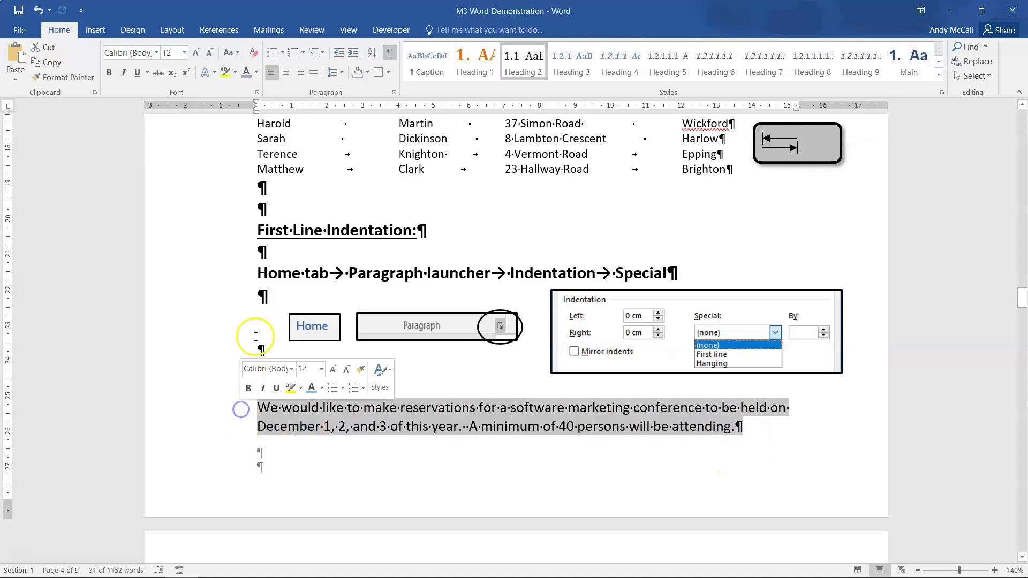
{"action": "left_click", "coordinate": [394, 93]}
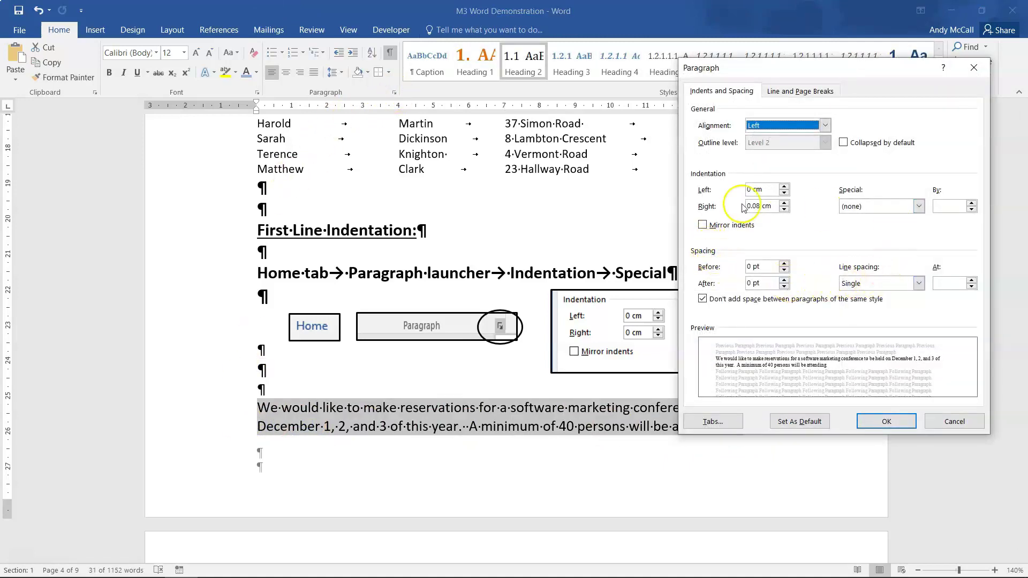
{"action": "left_click", "coordinate": [919, 208]}
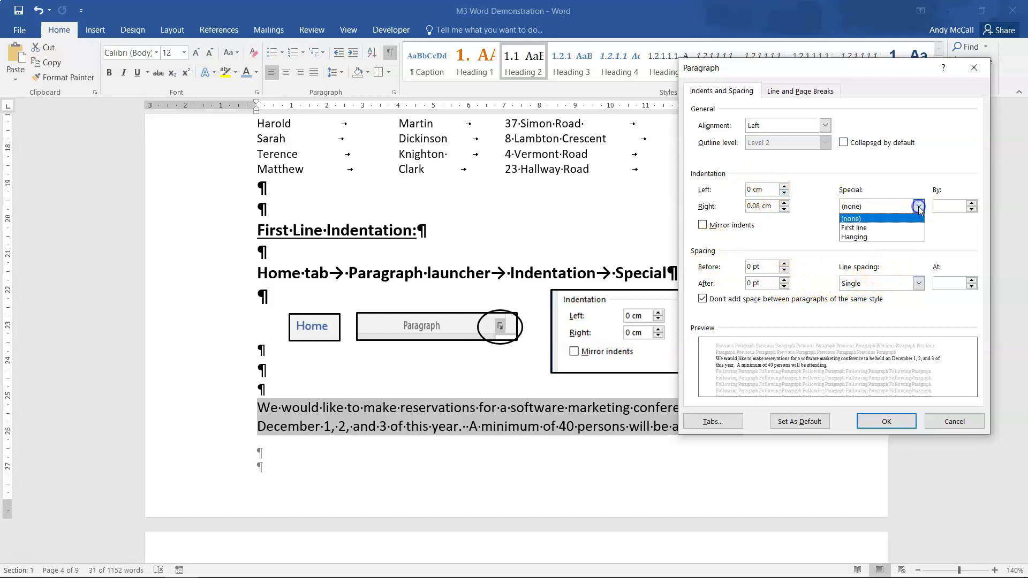
{"action": "left_click", "coordinate": [862, 224]}
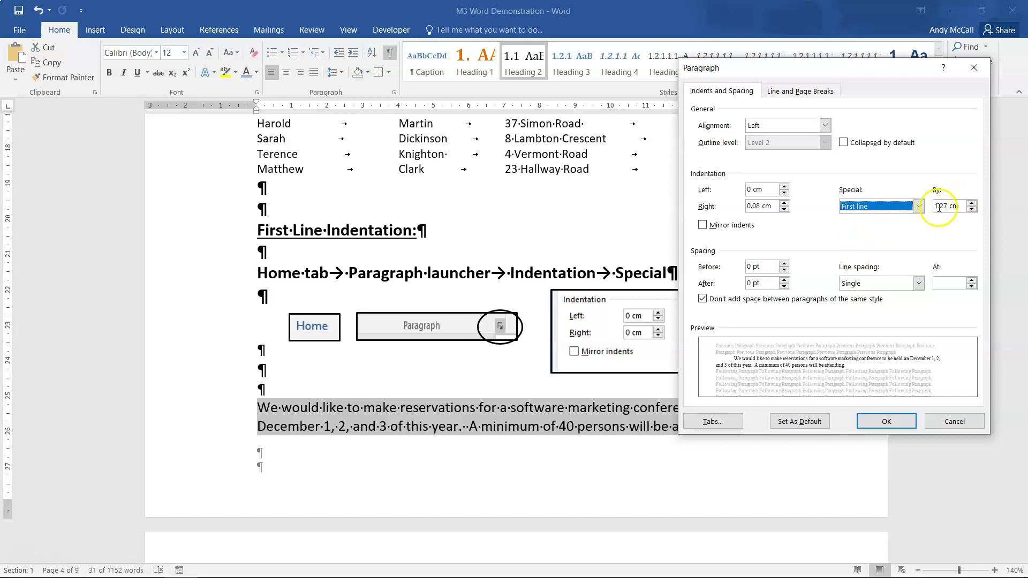
{"action": "left_click", "coordinate": [972, 202]}
{"action": "left_click", "coordinate": [971, 202]}
{"action": "left_click", "coordinate": [971, 202]}
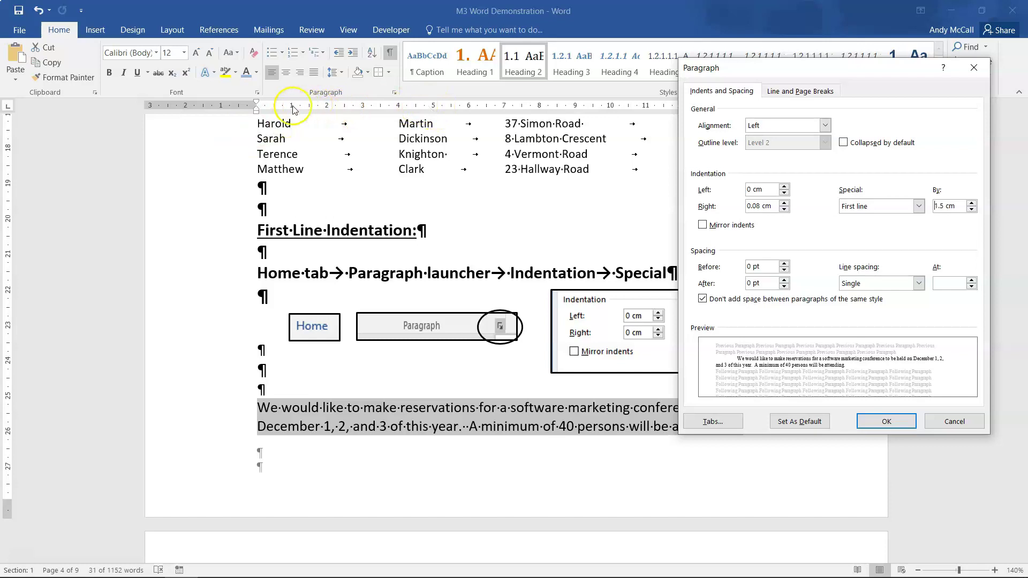
{"action": "left_click", "coordinate": [880, 421]}
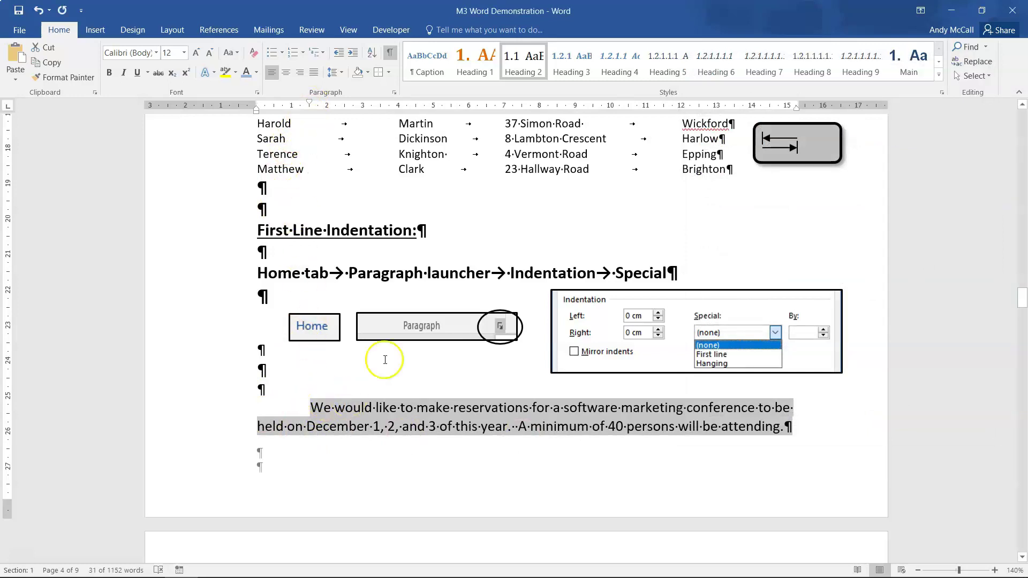
{"action": "scroll", "coordinate": [383, 359], "scroll_direction": "down", "scroll_amount": 3}
{"action": "left_click", "coordinate": [394, 93]}
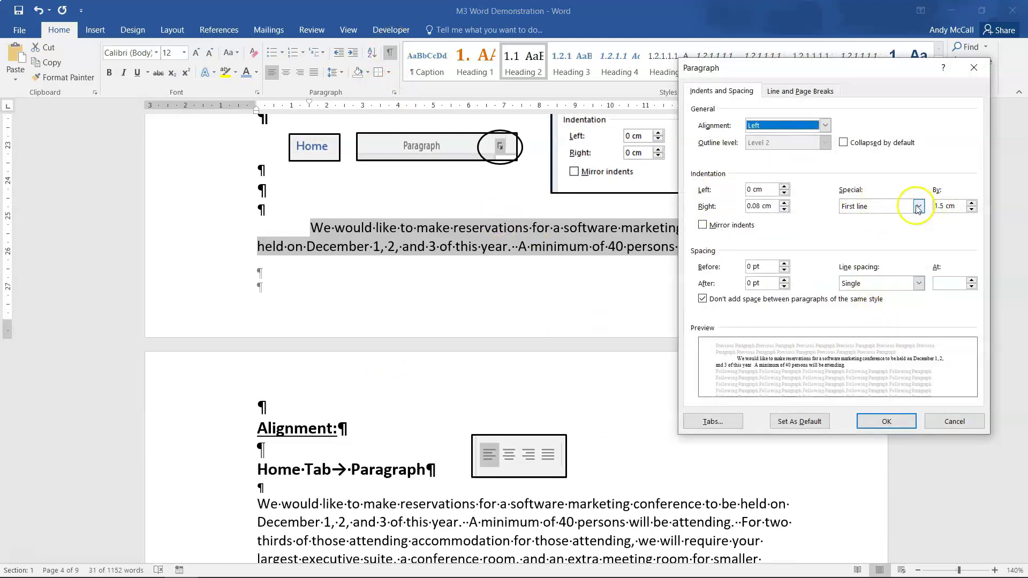
{"action": "left_click", "coordinate": [956, 428]}
Try centre and right alignment on the reservations paragraph in the Alignment section, and finish with it justified
{"action": "scroll", "coordinate": [209, 404], "scroll_direction": "down", "scroll_amount": 4}
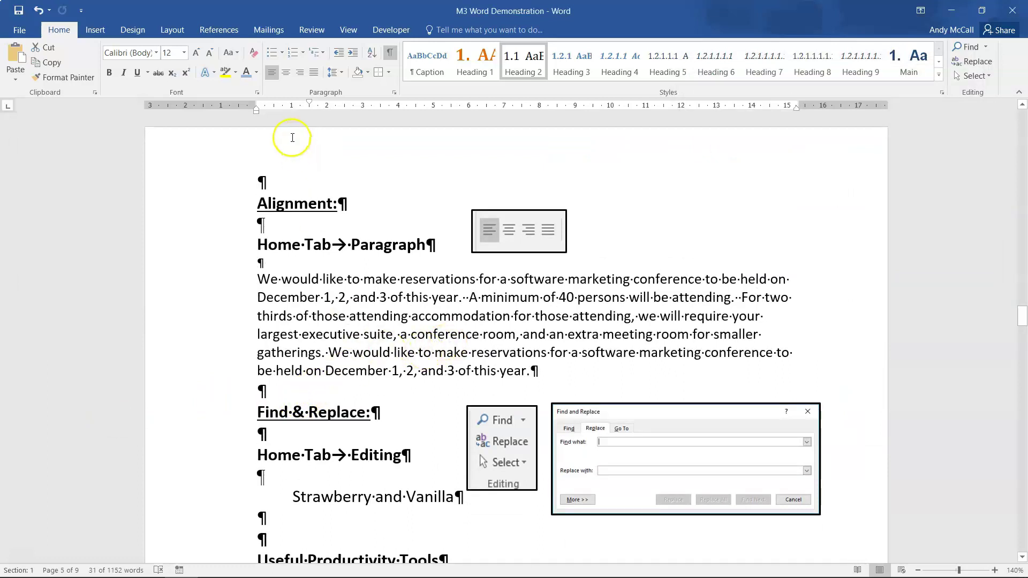
{"action": "left_click_drag", "start_coordinate": [535, 371], "coordinate": [271, 278]}
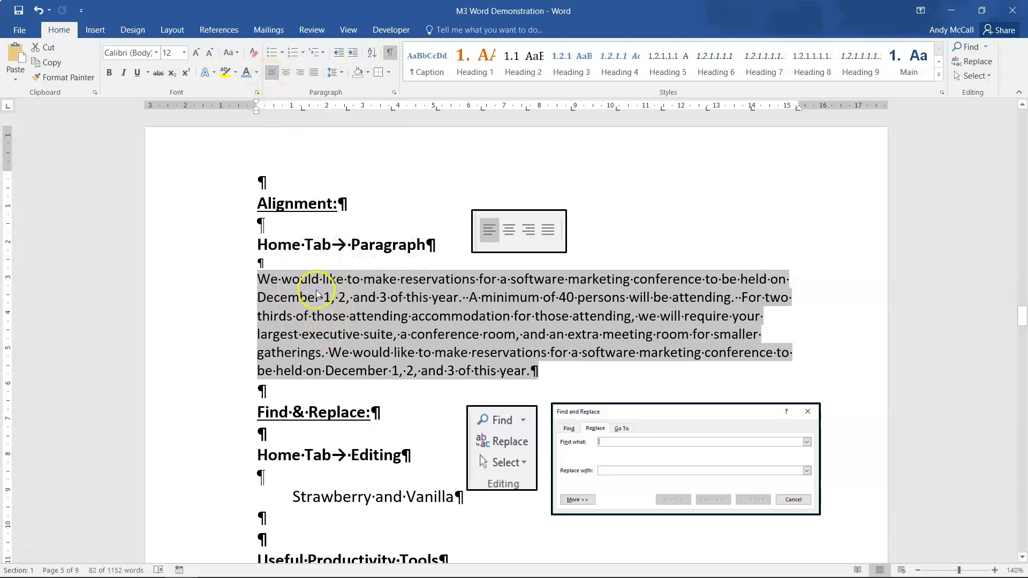
{"action": "left_click", "coordinate": [285, 78]}
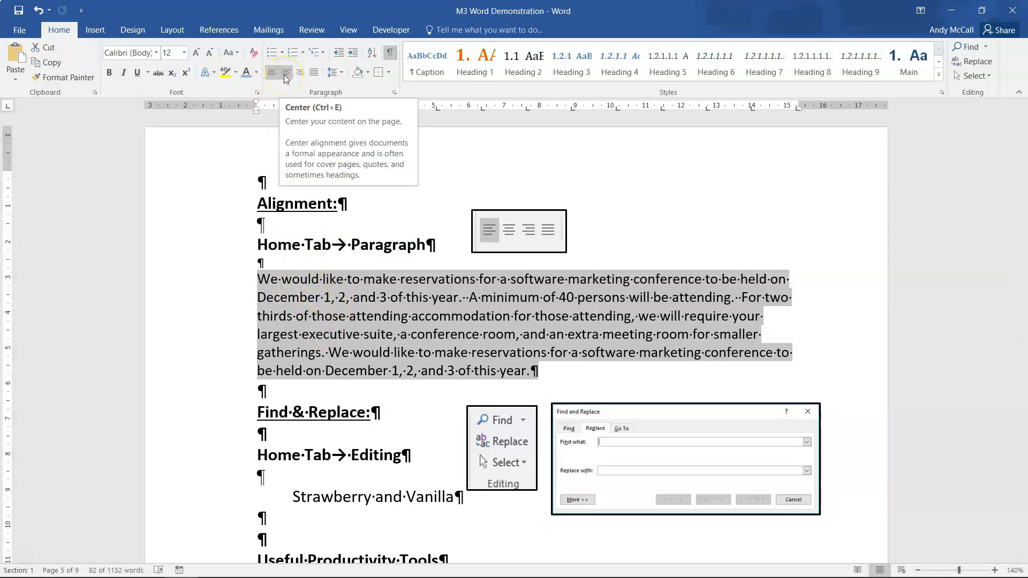
{"action": "left_click", "coordinate": [285, 75]}
{"action": "left_click", "coordinate": [300, 74]}
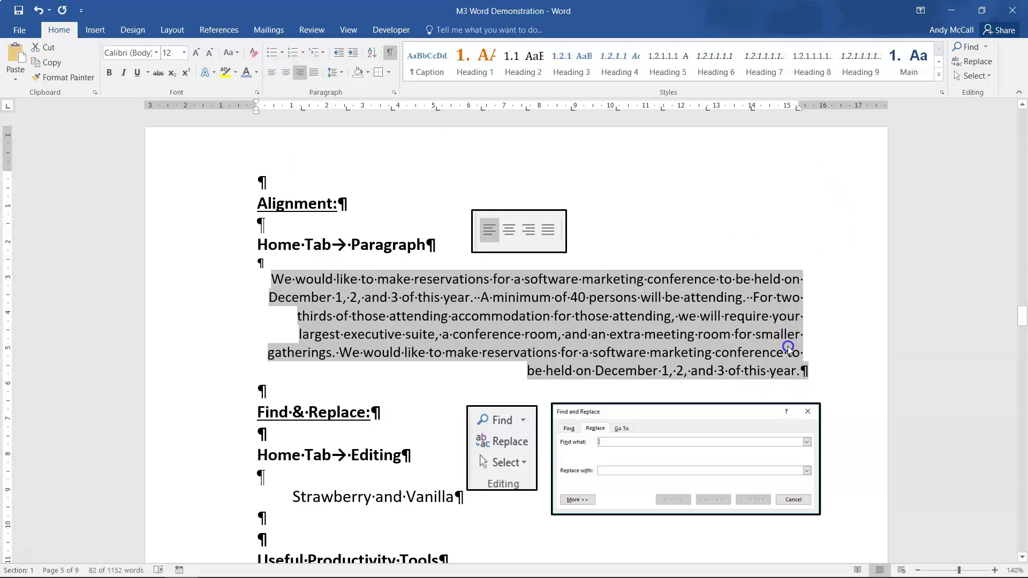
{"action": "left_click", "coordinate": [314, 72]}
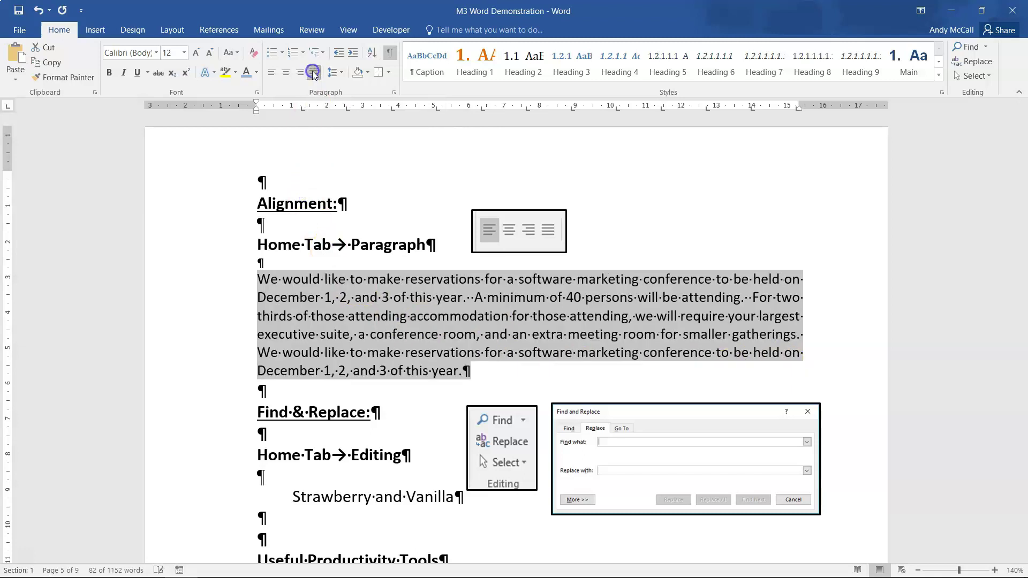
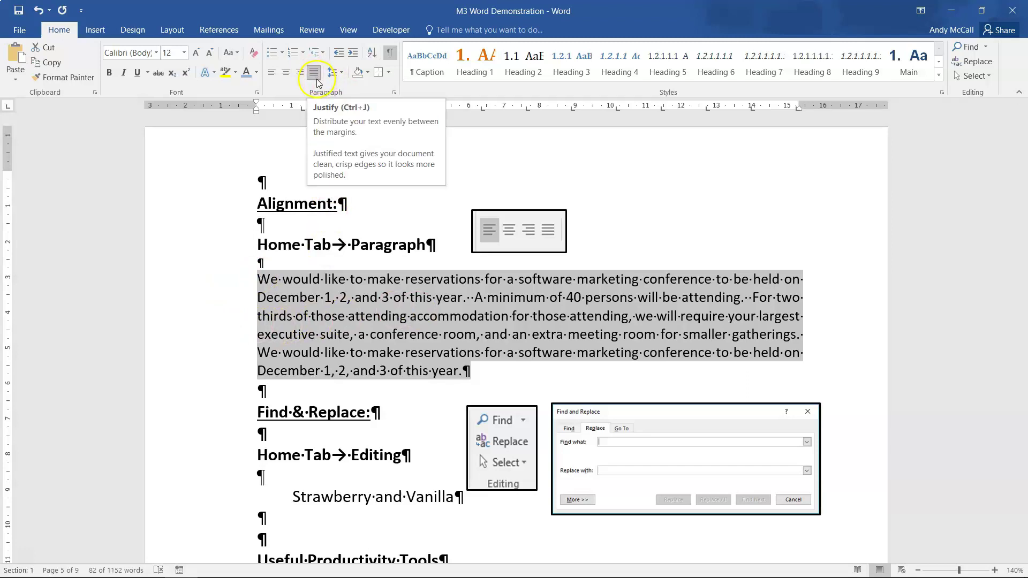
Reselect the Alignment section's paragraph, switch it to left alignment for comparison and set it back to justified
{"action": "left_click", "coordinate": [469, 370]}
{"action": "left_click", "coordinate": [262, 277], "text": "shift"}
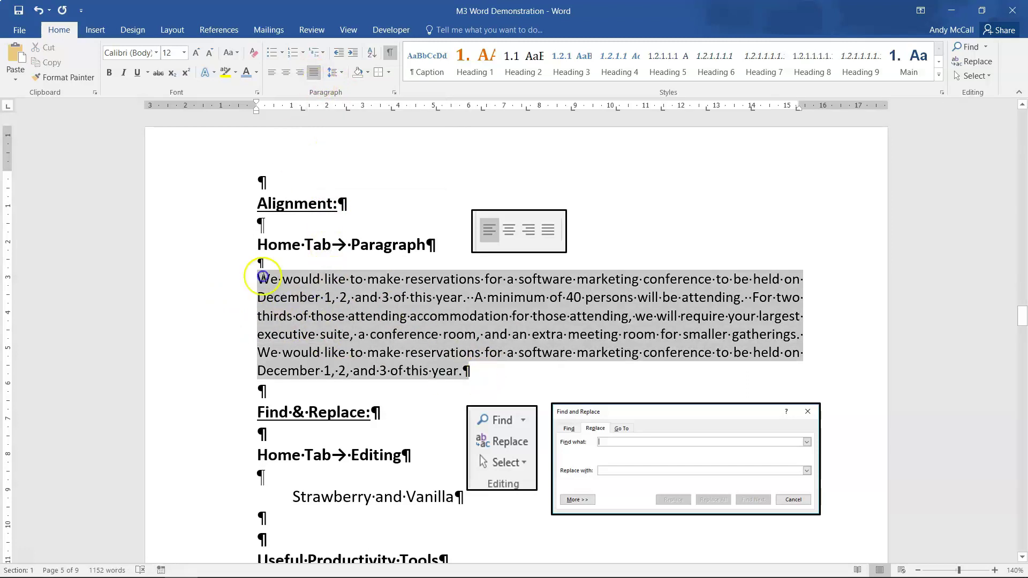
{"action": "left_click", "coordinate": [272, 72]}
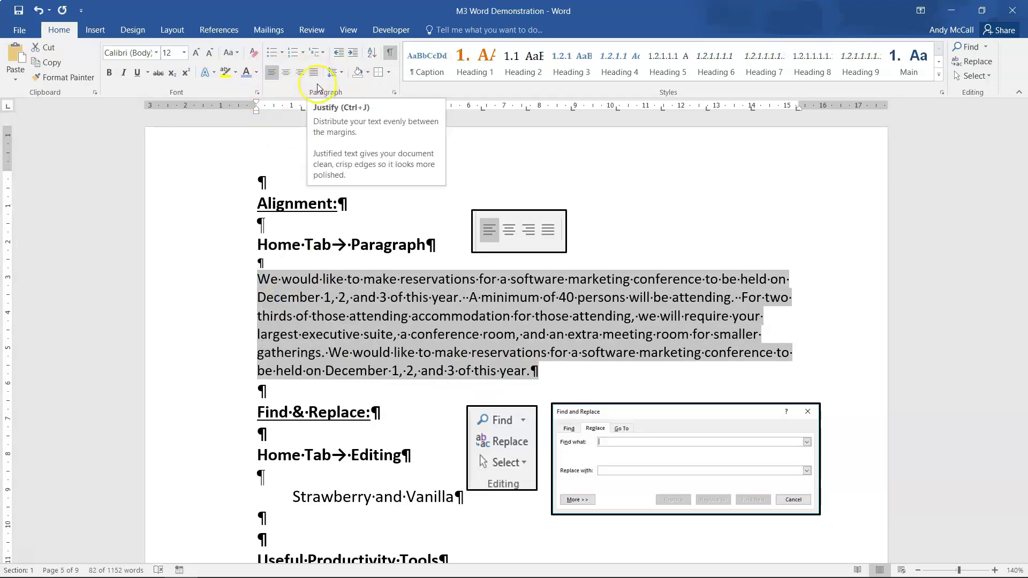
{"action": "left_click", "coordinate": [315, 72]}
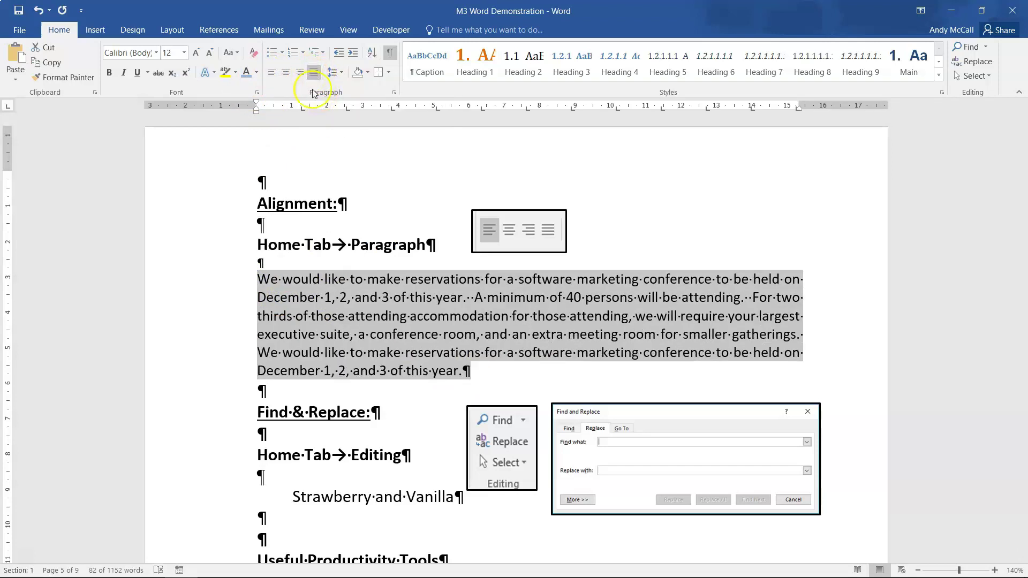
{"action": "left_click", "coordinate": [381, 352]}
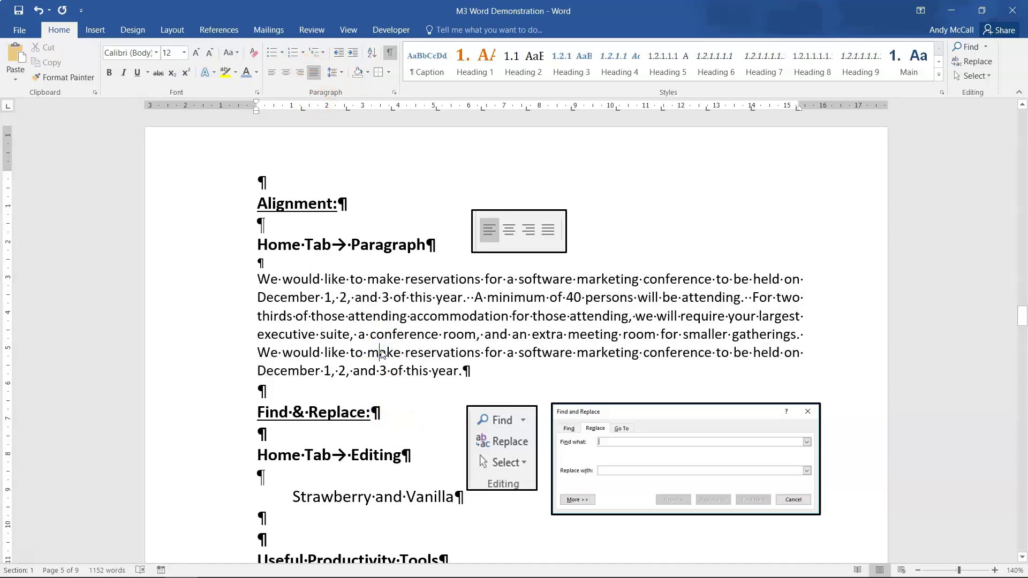
Search the document for the author's first name using Find
{"action": "scroll", "coordinate": [381, 355], "scroll_direction": "down", "scroll_amount": 4}
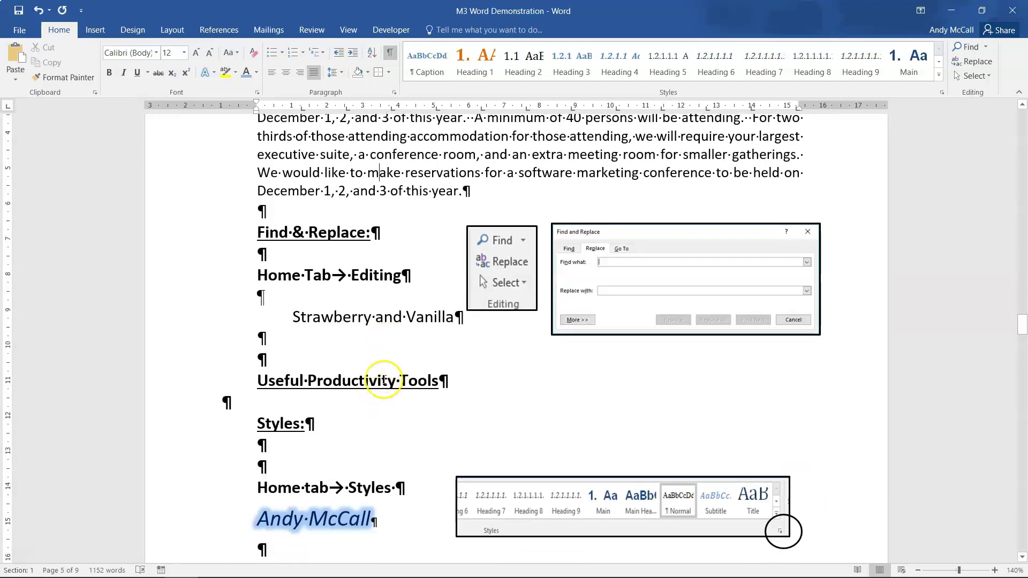
{"action": "scroll", "coordinate": [514, 246], "scroll_direction": "up", "scroll_amount": 3}
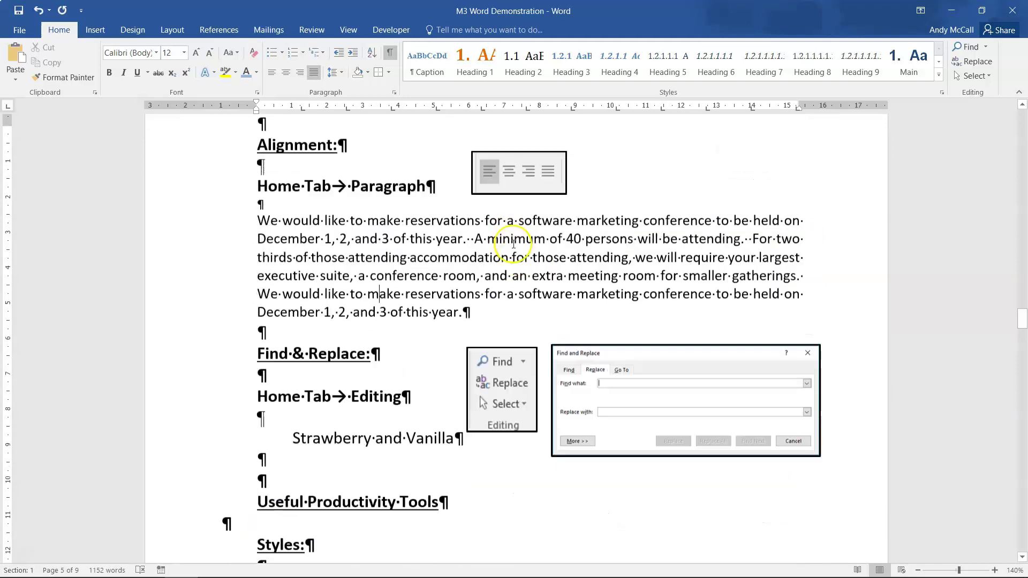
{"action": "left_click", "coordinate": [969, 52]}
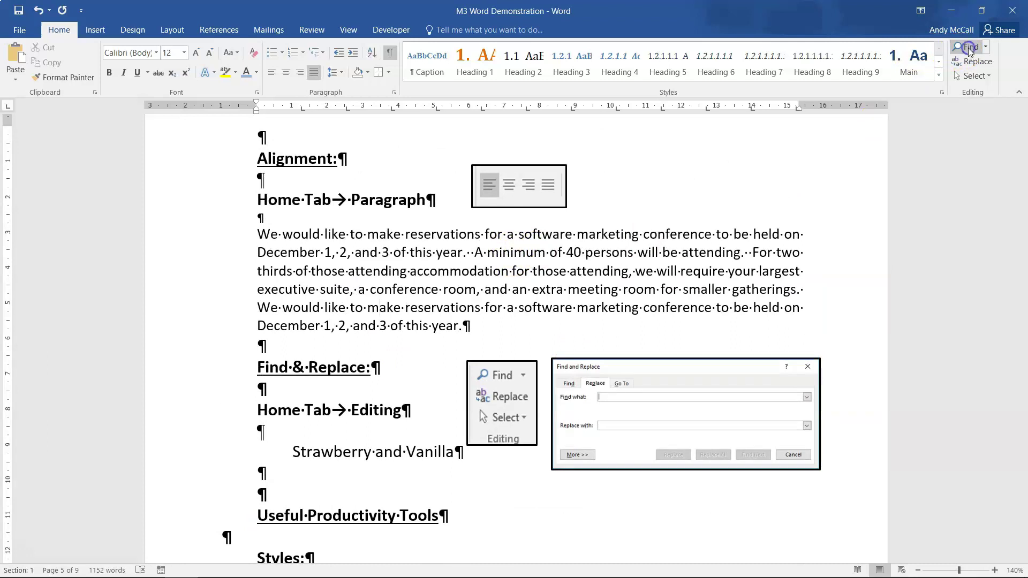
{"action": "left_click", "coordinate": [27, 136]}
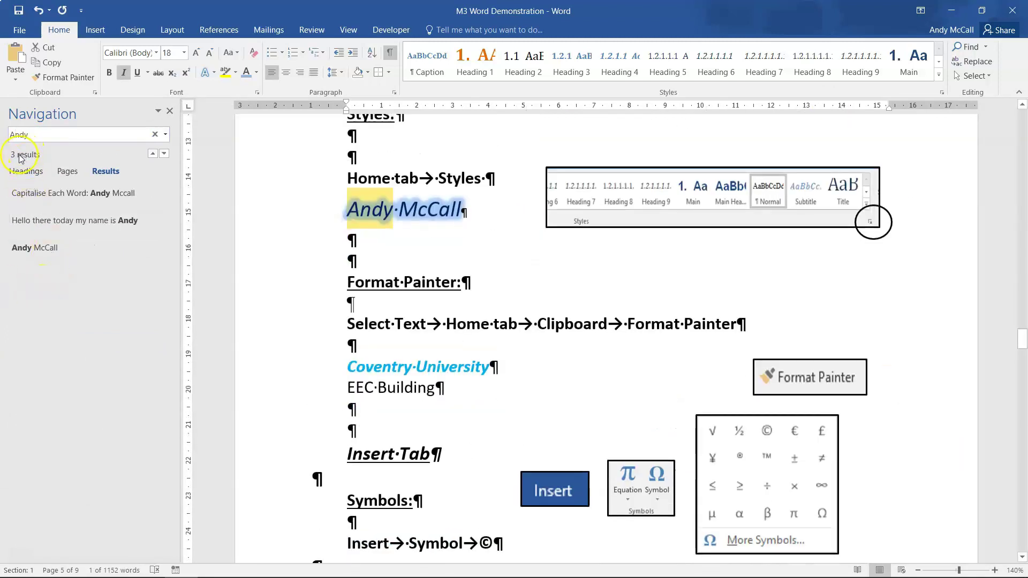
Visit each occurrence of the searched name in the document through the search results and close the search
{"action": "left_click", "coordinate": [28, 244]}
{"action": "left_click", "coordinate": [30, 221]}
{"action": "left_click", "coordinate": [32, 194]}
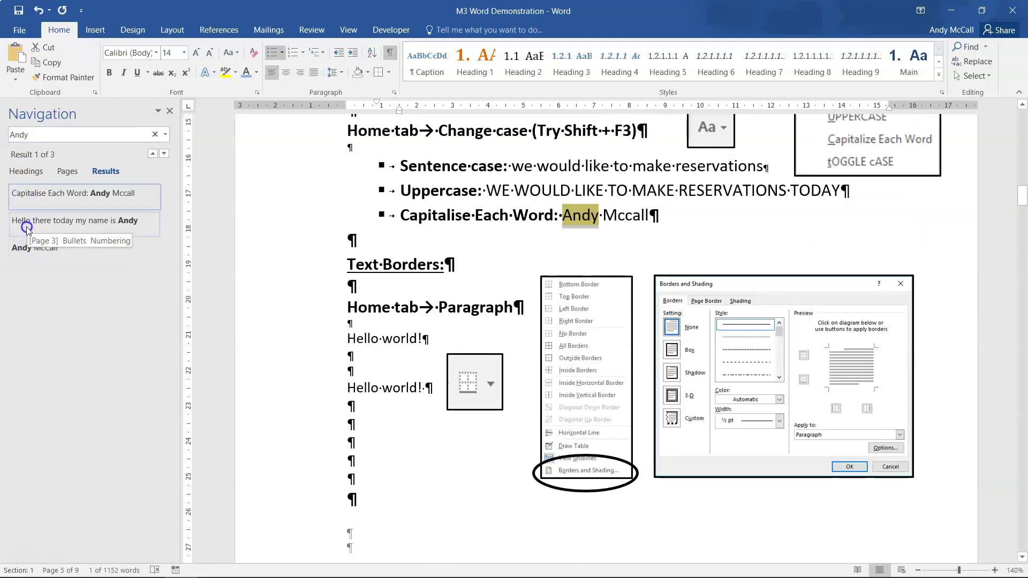
{"action": "left_click", "coordinate": [26, 226]}
{"action": "left_click", "coordinate": [25, 247]}
{"action": "left_click", "coordinate": [26, 201]}
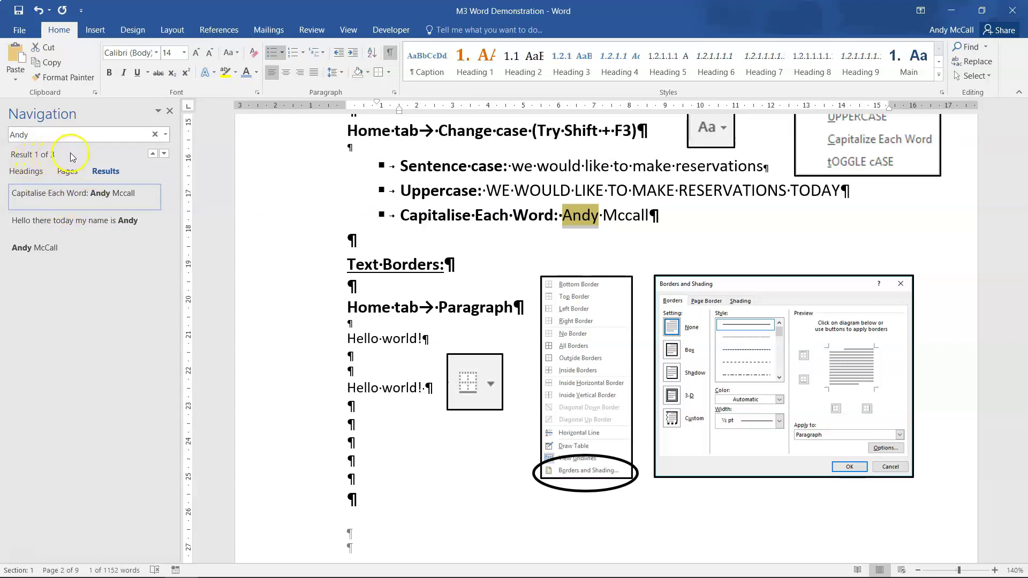
{"action": "left_click", "coordinate": [169, 112]}
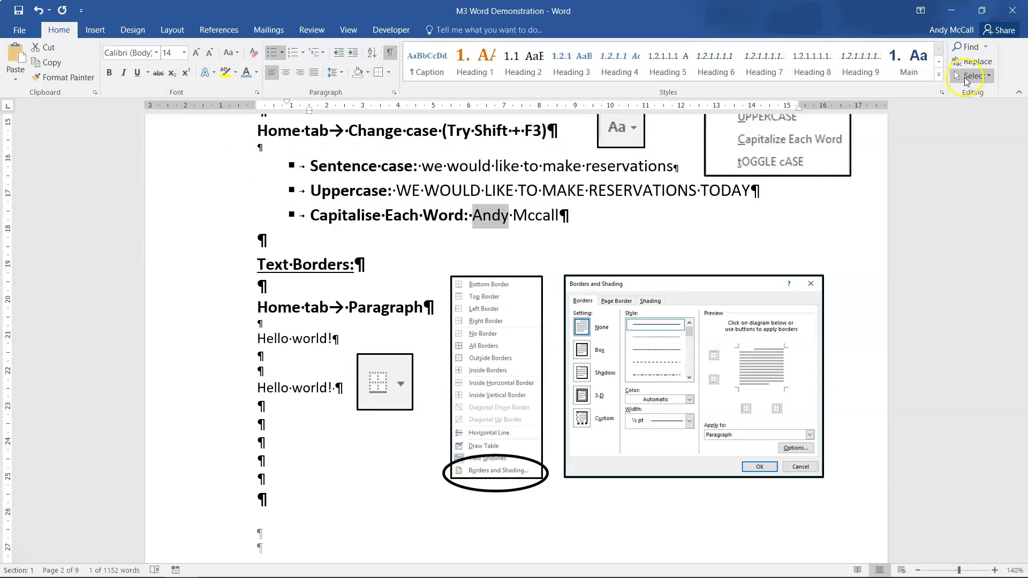
{"action": "scroll", "coordinate": [717, 241], "scroll_direction": "down", "scroll_amount": 15}
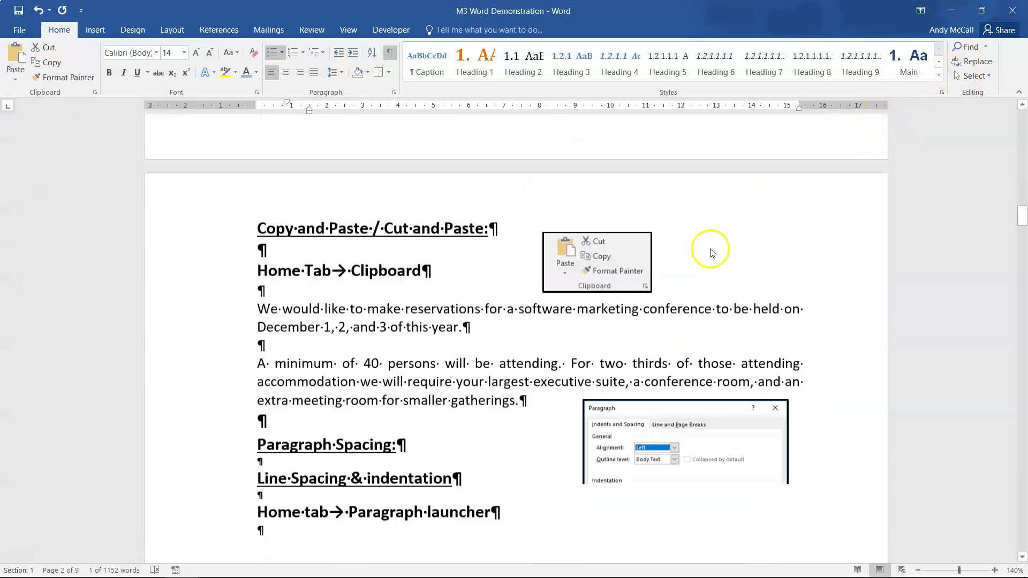
Start a find-and-replace from the Find & Replace section, with the author's first name as the text to find
{"action": "scroll", "coordinate": [657, 274], "scroll_direction": "down", "scroll_amount": 20}
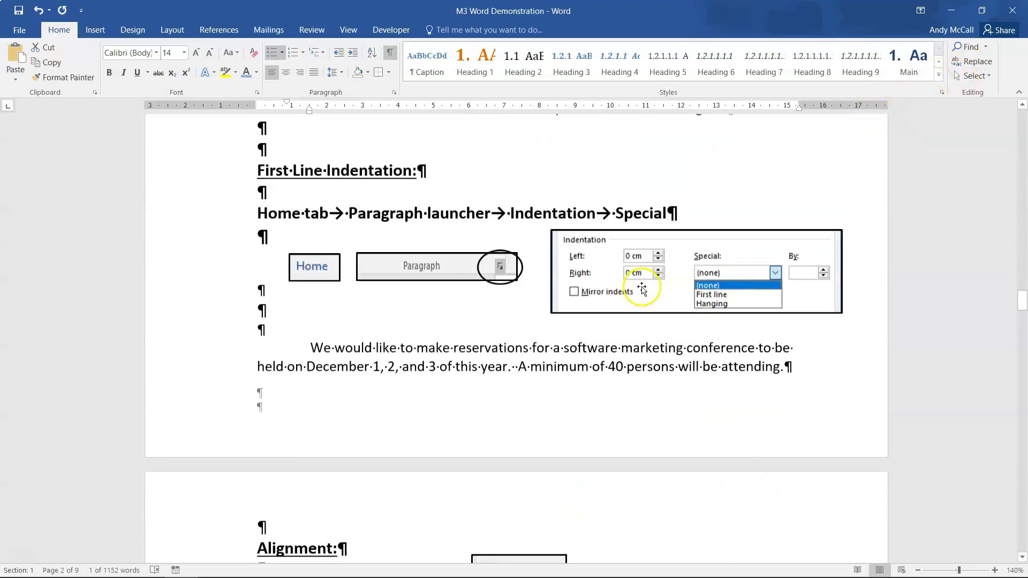
{"action": "scroll", "coordinate": [643, 287], "scroll_direction": "up", "scroll_amount": 3}
{"action": "scroll", "coordinate": [678, 369], "scroll_direction": "down", "scroll_amount": 10}
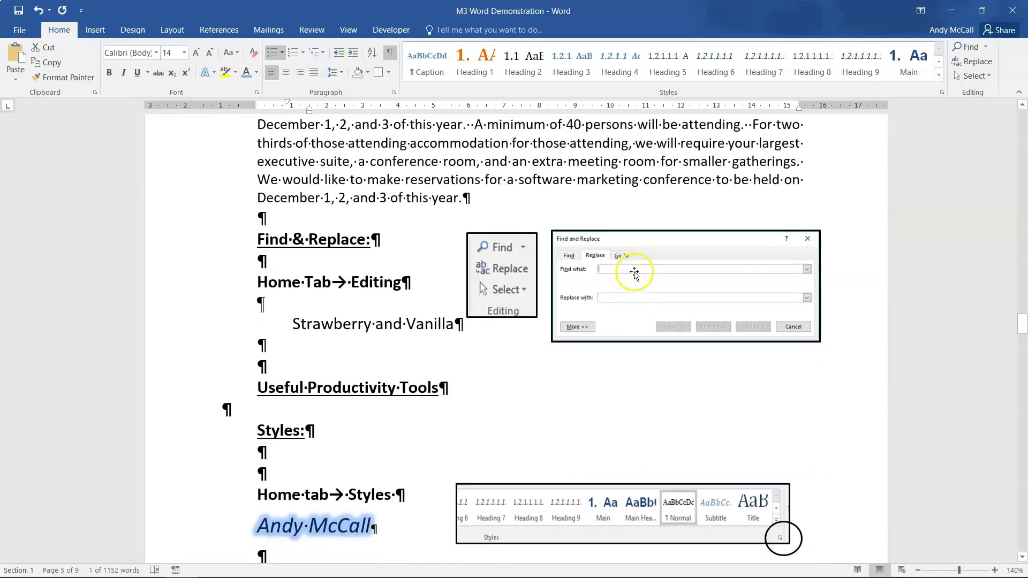
{"action": "left_click", "coordinate": [971, 61]}
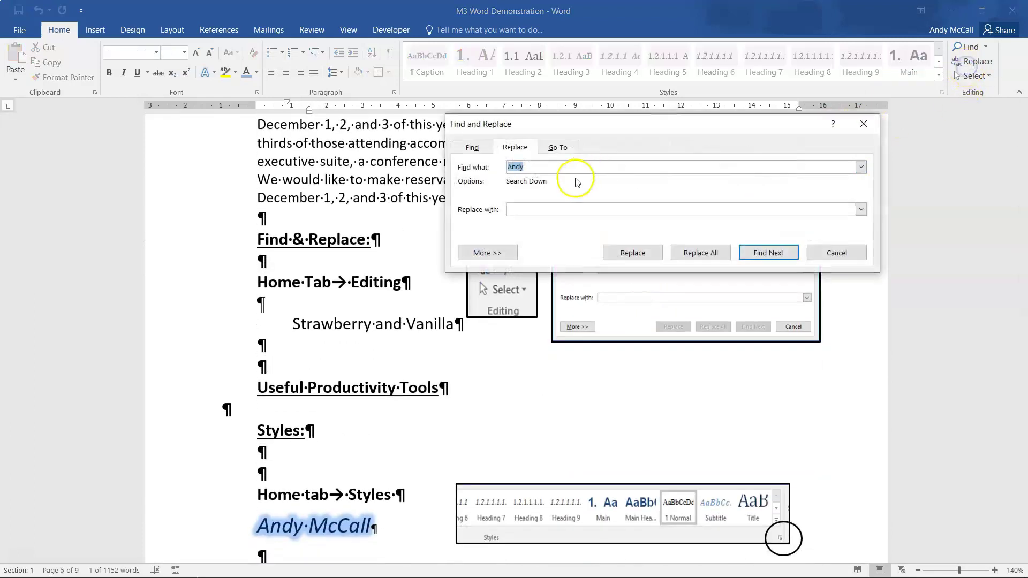
{"action": "double_click", "coordinate": [523, 166]}
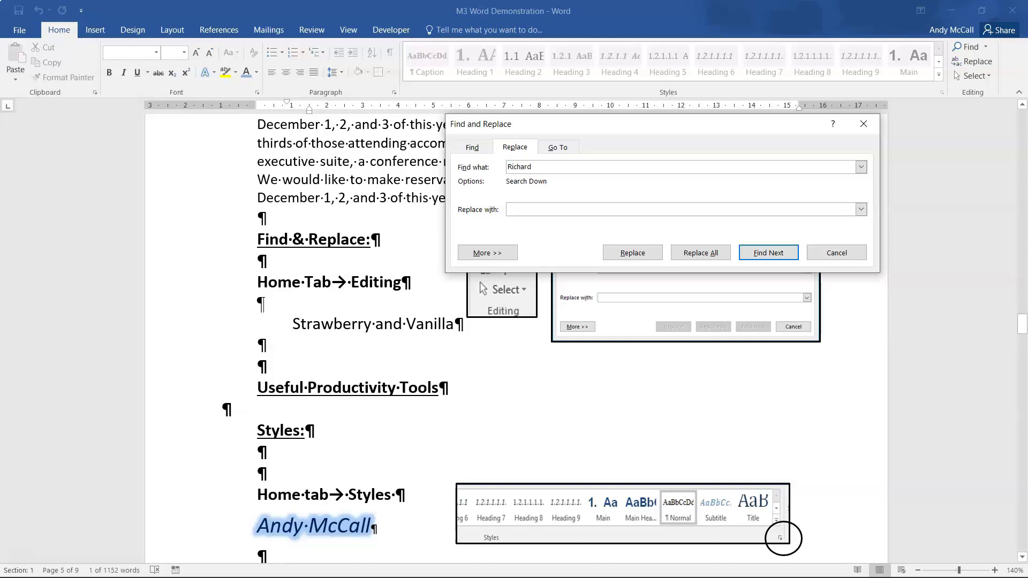
{"action": "double_click", "coordinate": [510, 166]}
{"action": "type", "text": "Andy"}
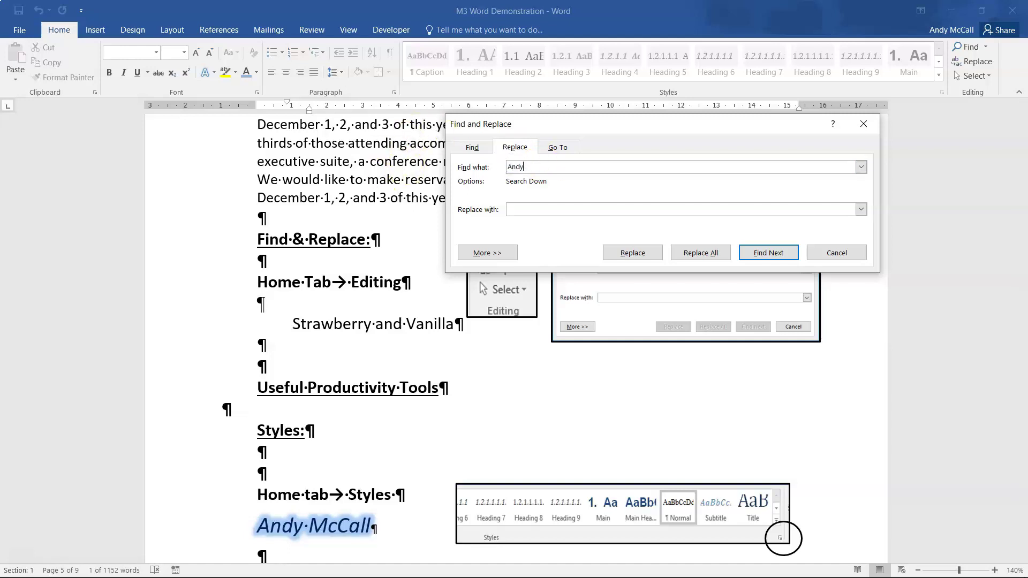
Replace all occurrences of the author's first name with a different first name, searching the whole document, and close the dialog
{"action": "left_click", "coordinate": [516, 210]}
{"action": "type", "text": "Richard"}
{"action": "left_click", "coordinate": [708, 260]}
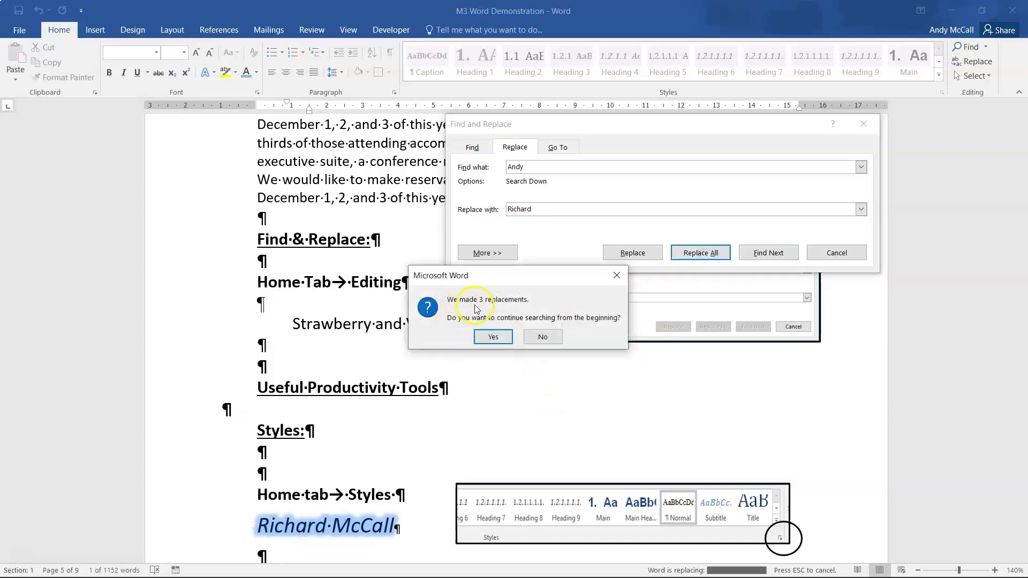
{"action": "left_click", "coordinate": [494, 338]}
{"action": "left_click", "coordinate": [509, 333]}
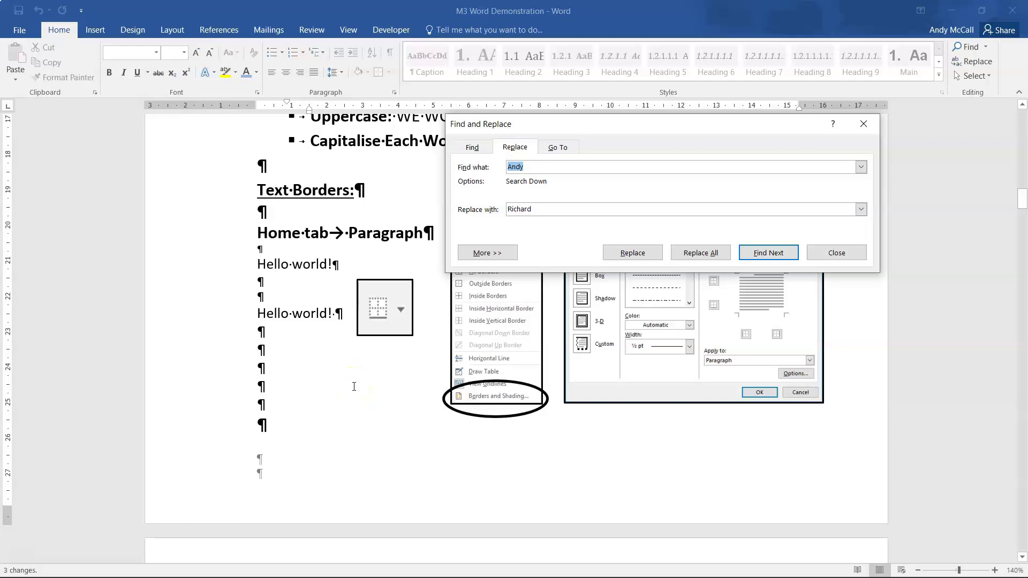
{"action": "scroll", "coordinate": [354, 386], "scroll_direction": "down", "scroll_amount": 10}
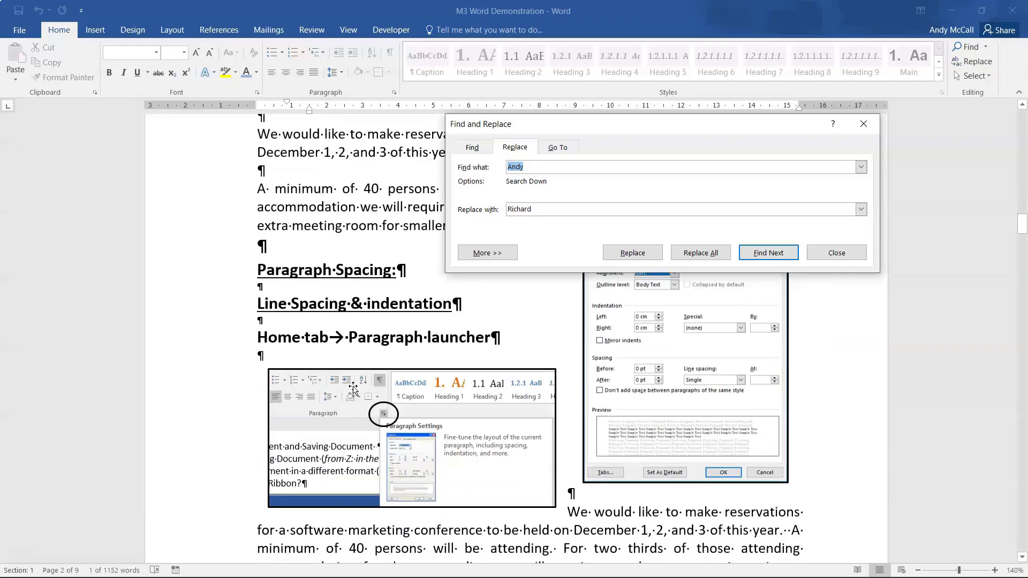
{"action": "left_click", "coordinate": [365, 354]}
{"action": "left_click", "coordinate": [837, 253]}
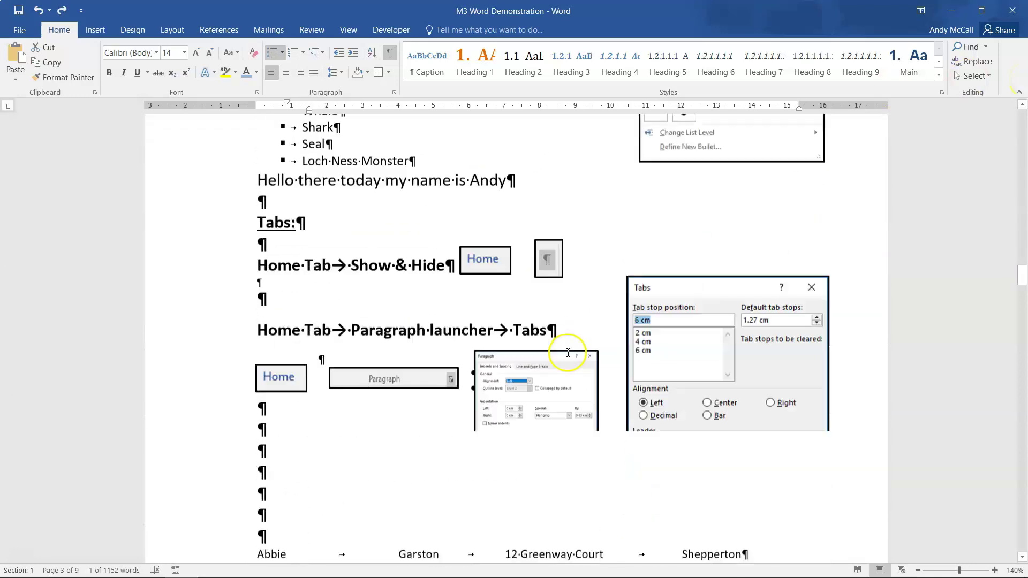
Go to the Styles section and examine the available styles and their previews on the author's name line
{"action": "scroll", "coordinate": [550, 356], "scroll_direction": "down", "scroll_amount": 20}
{"action": "scroll", "coordinate": [527, 379], "scroll_direction": "down", "scroll_amount": 3}
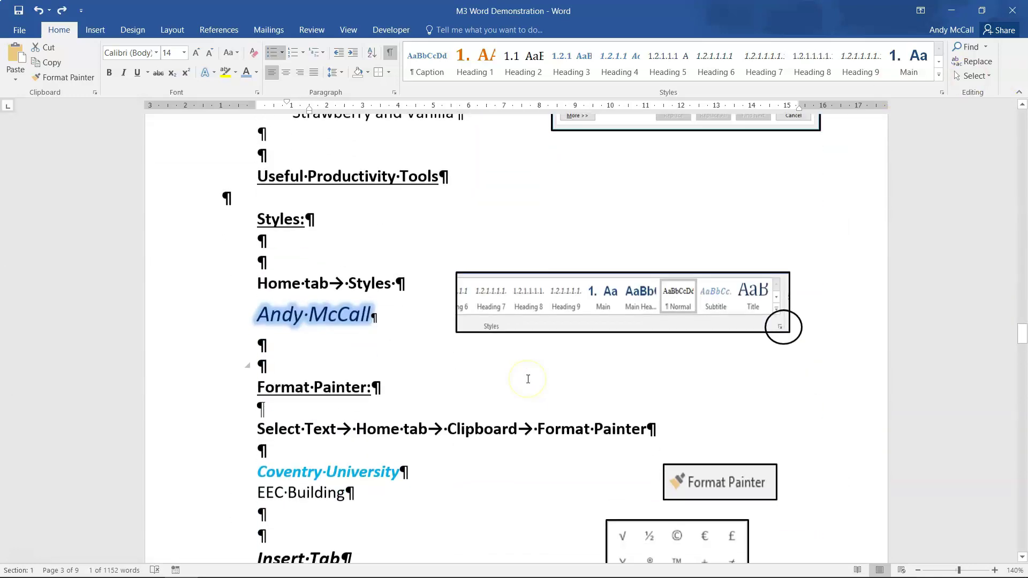
{"action": "scroll", "coordinate": [526, 358], "scroll_direction": "up", "scroll_amount": 2}
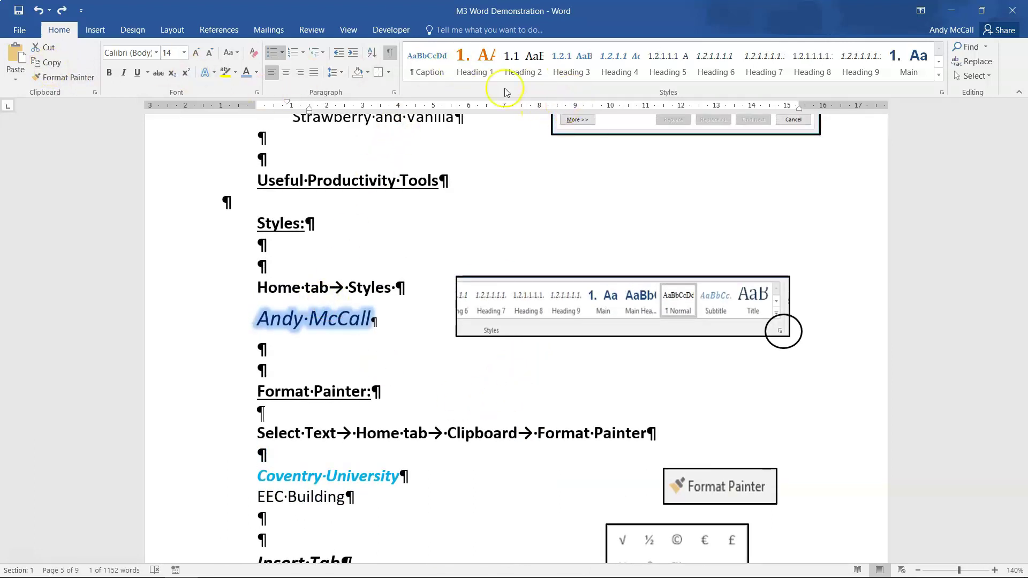
{"action": "left_click", "coordinate": [939, 76]}
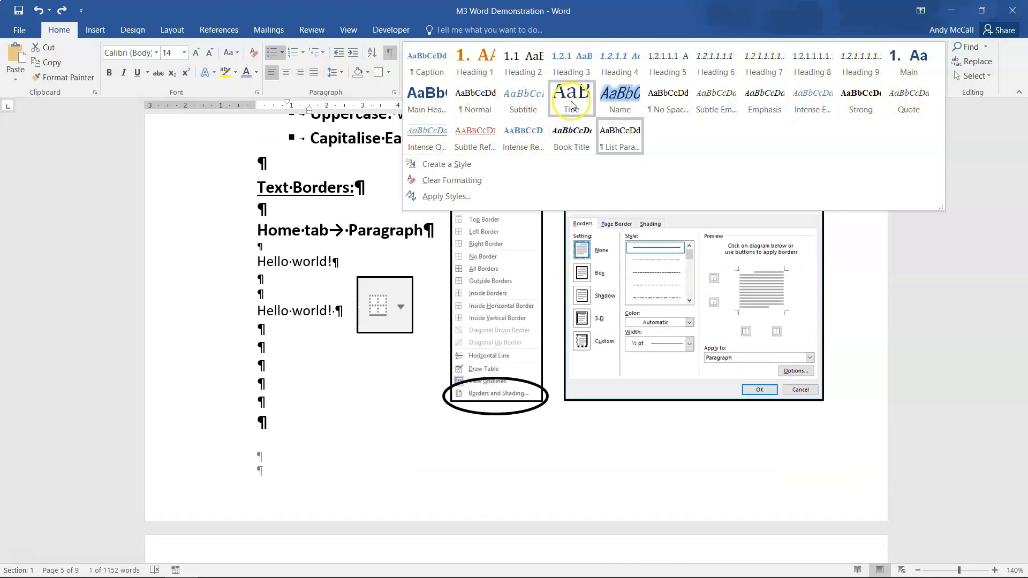
{"action": "left_click", "coordinate": [229, 155]}
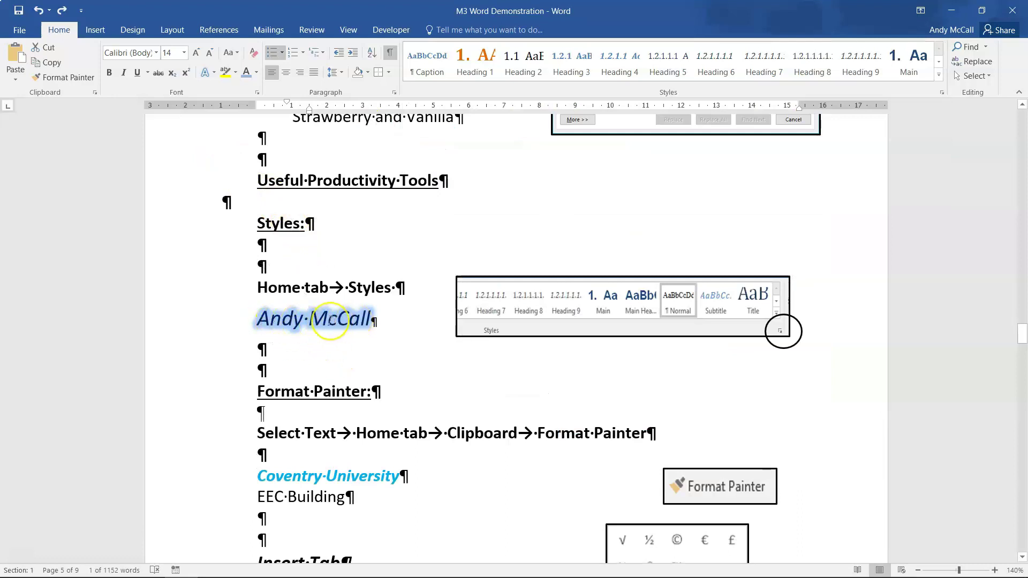
{"action": "left_click", "coordinate": [332, 319]}
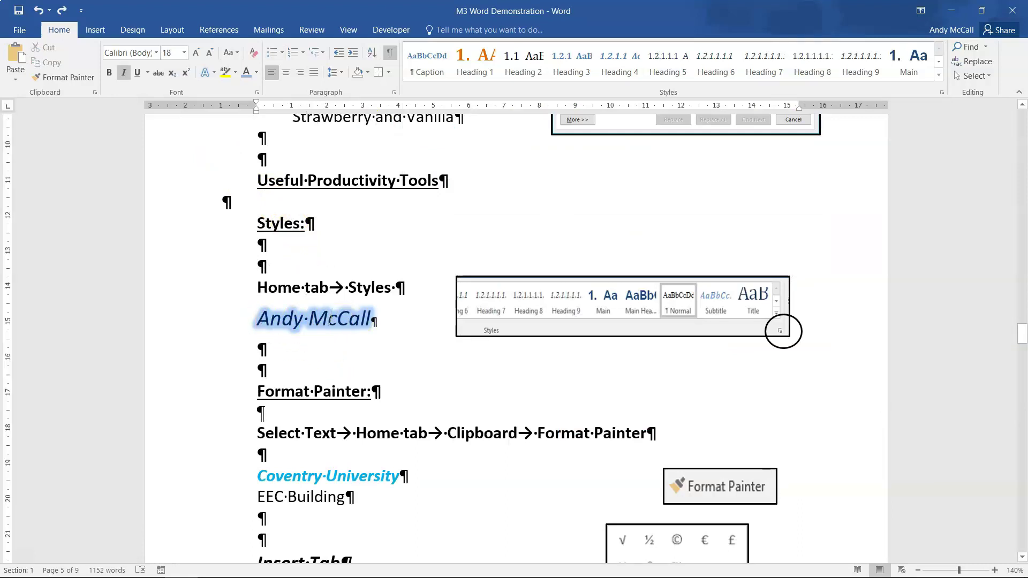
{"action": "left_click", "coordinate": [939, 76]}
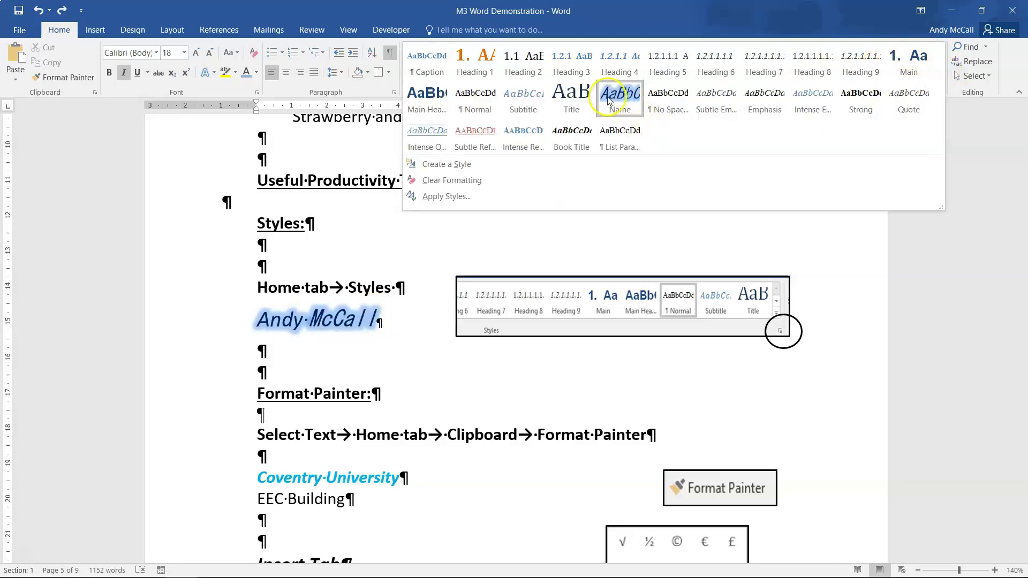
{"action": "left_click", "coordinate": [350, 287]}
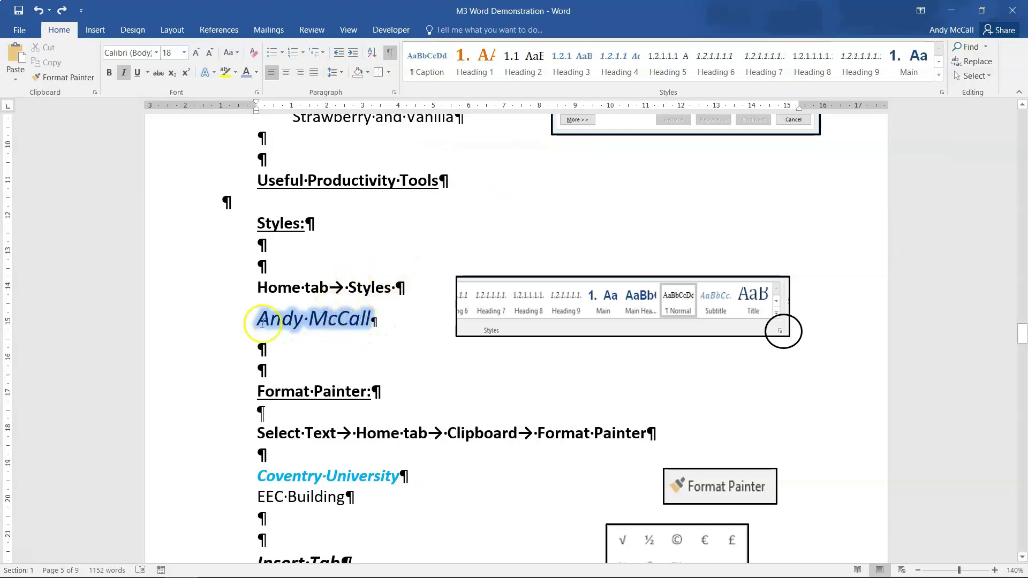
Select the author's full name in the Styles section and apply the Strong style to it
{"action": "left_click_drag", "start_coordinate": [254, 321], "coordinate": [376, 319]}
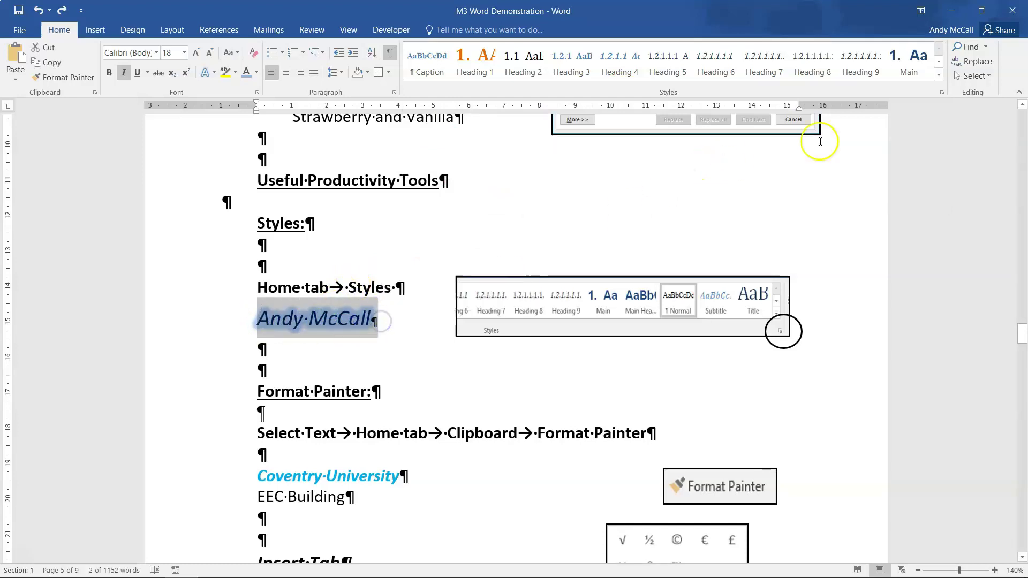
{"action": "left_click", "coordinate": [938, 75]}
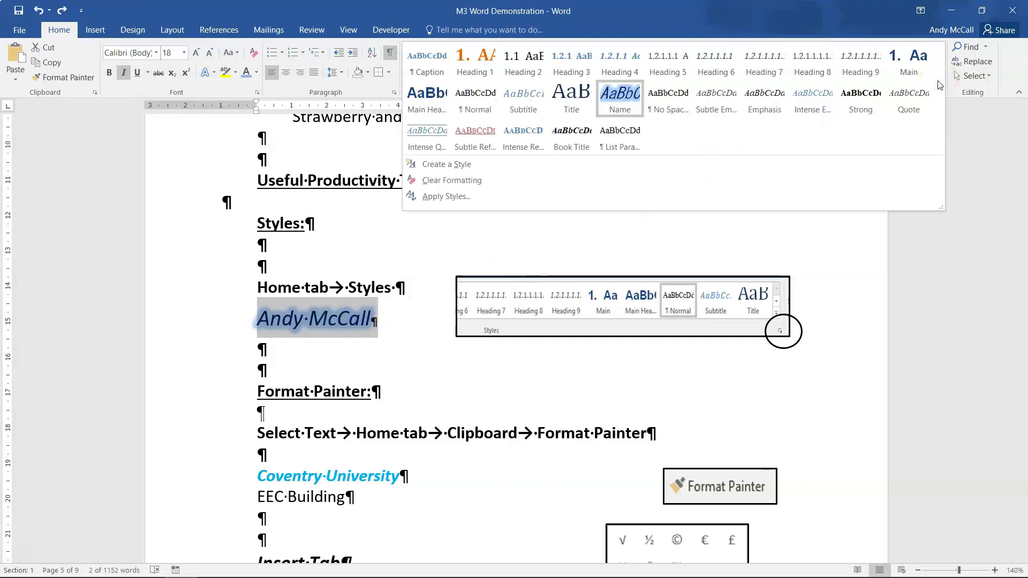
{"action": "left_click", "coordinate": [860, 95]}
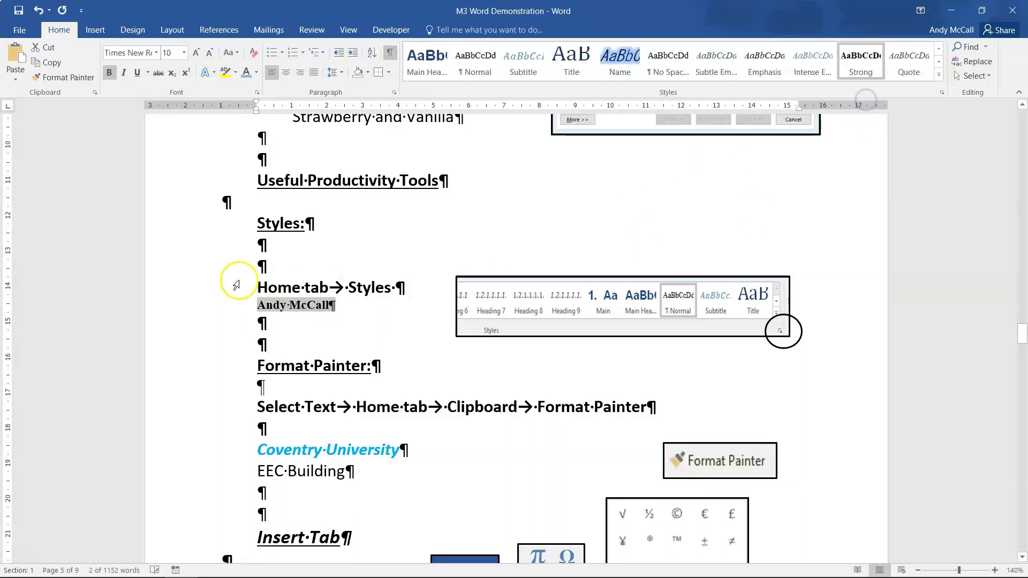
With the author's name line selected, examine the complete list of document styles and close the list
{"action": "left_click", "coordinate": [272, 303]}
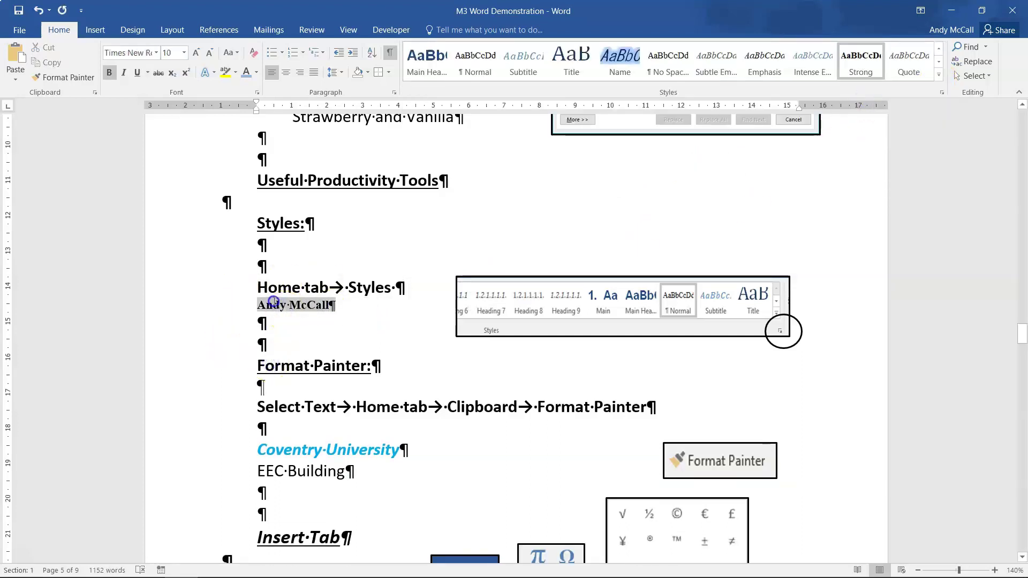
{"action": "triple_click", "coordinate": [273, 304]}
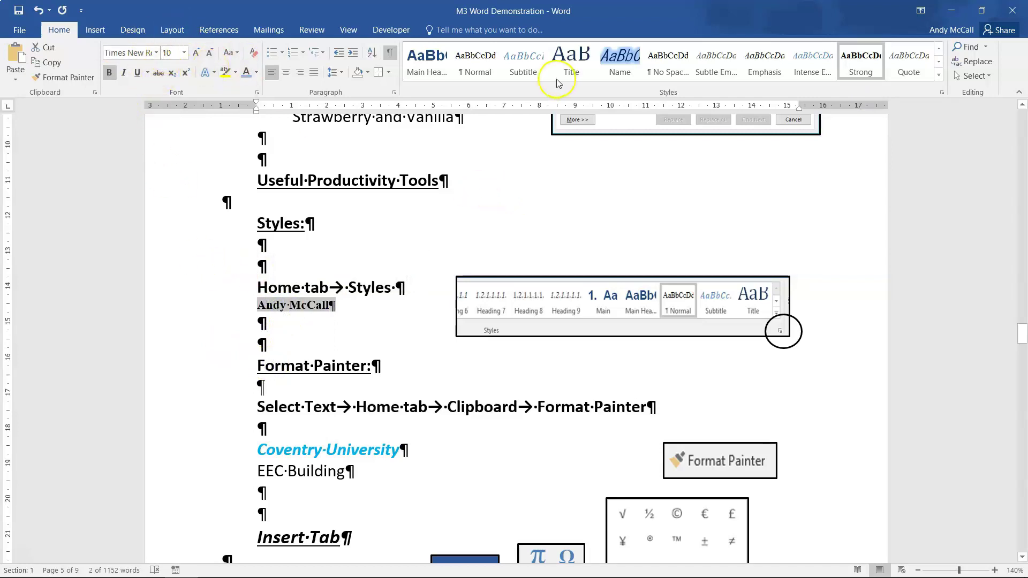
{"action": "left_click", "coordinate": [941, 94]}
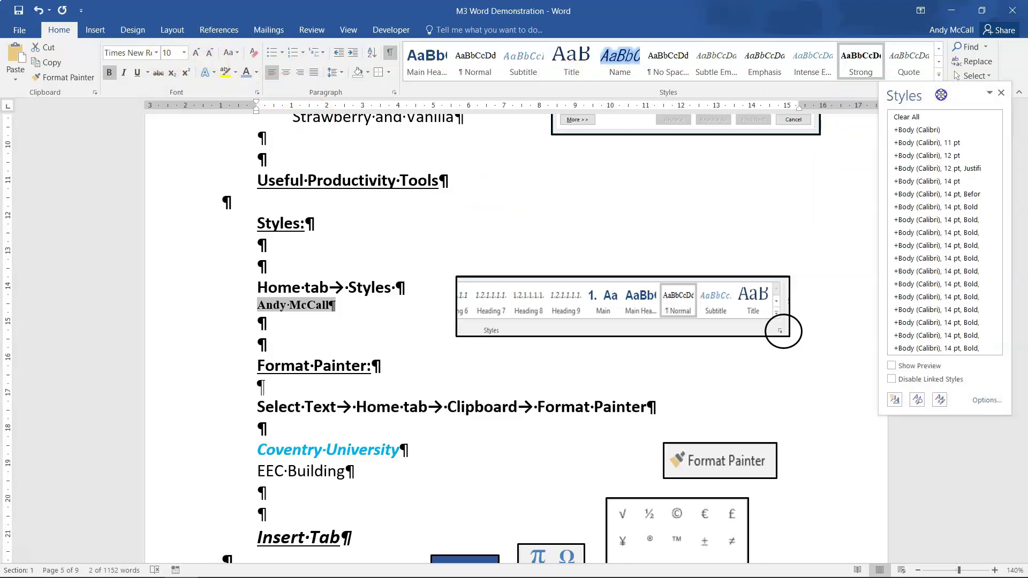
{"action": "scroll", "coordinate": [931, 185], "scroll_direction": "down", "scroll_amount": 5}
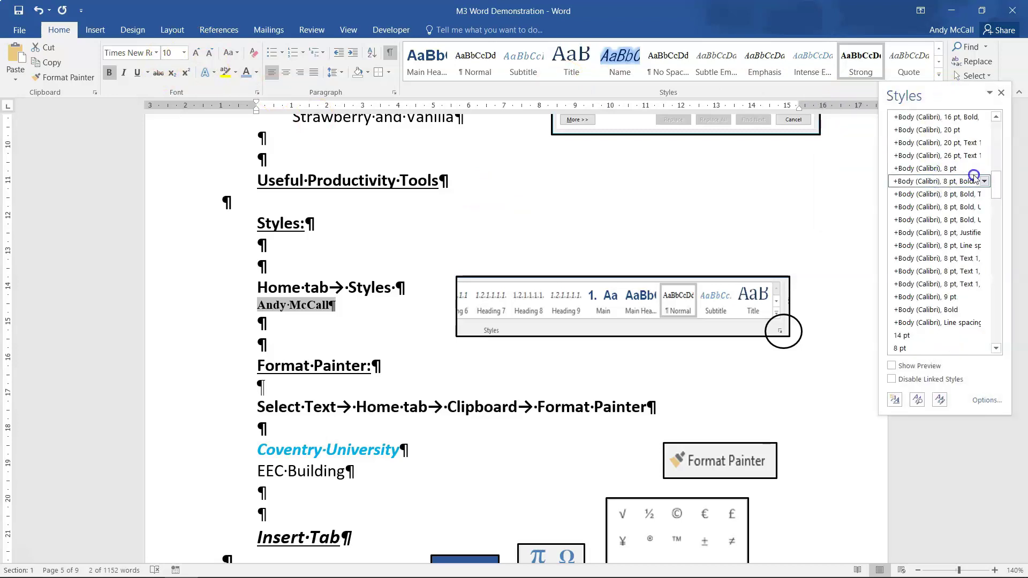
{"action": "scroll", "coordinate": [973, 178], "scroll_direction": "down", "scroll_amount": 10}
{"action": "left_click_drag", "start_coordinate": [990, 335], "coordinate": [998, 198]}
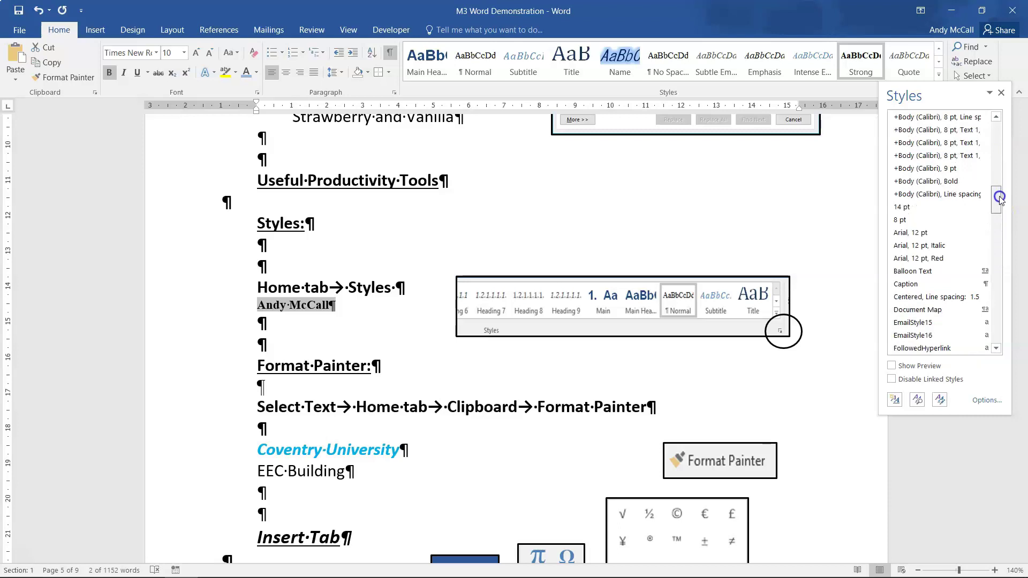
{"action": "mouse_move", "coordinate": [974, 198]}
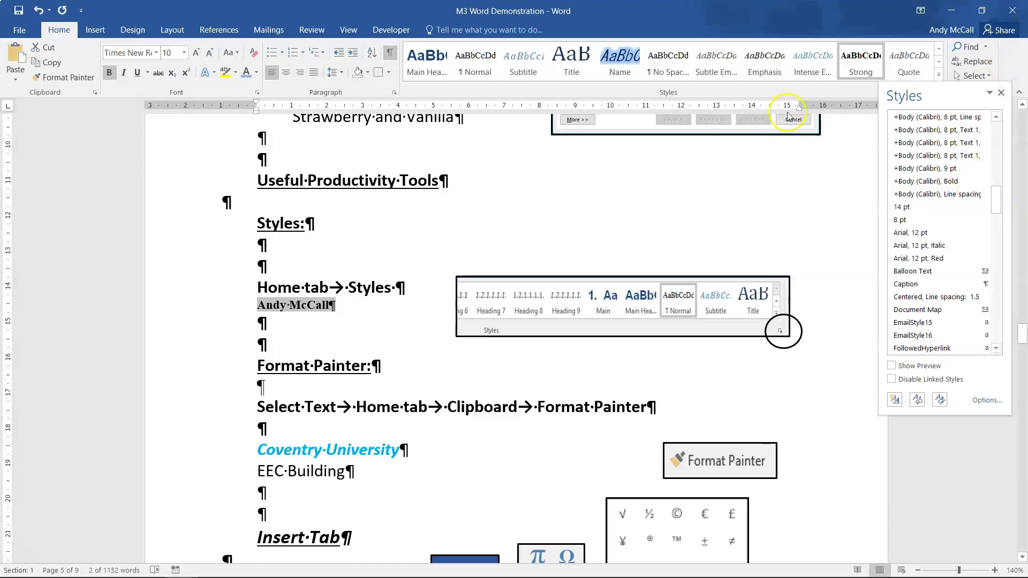
{"action": "left_click", "coordinate": [1001, 93]}
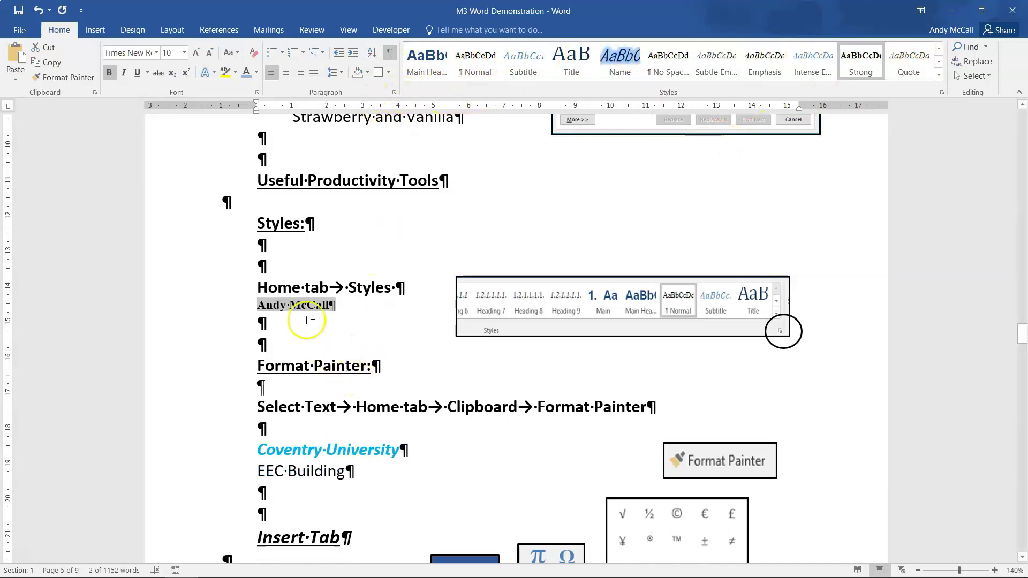
Preview further gallery styles on the author's name line and undo the Strong style
{"action": "left_click", "coordinate": [939, 75]}
{"action": "key", "text": "Escape"}
{"action": "left_click", "coordinate": [938, 75]}
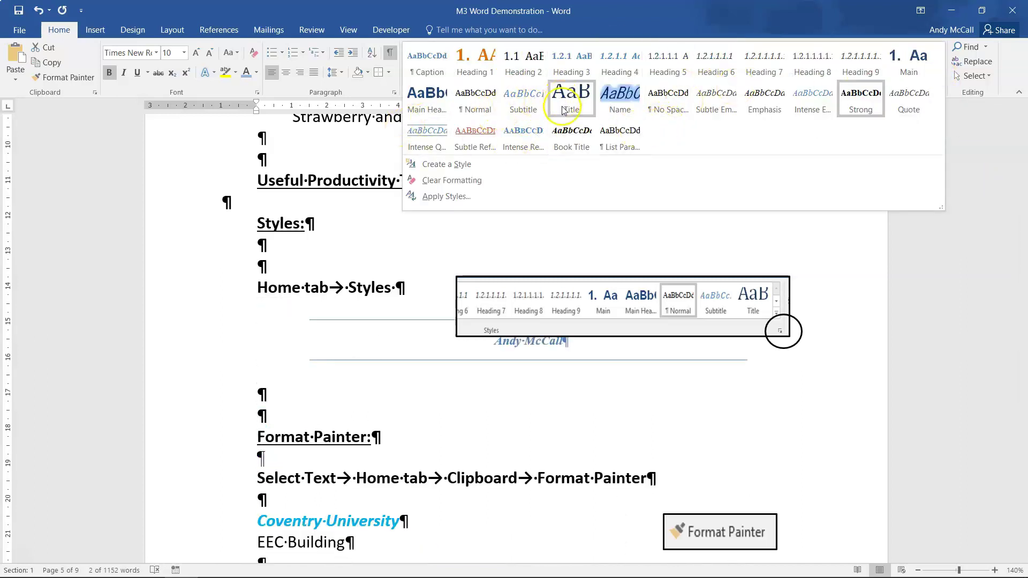
{"action": "left_click", "coordinate": [577, 152]}
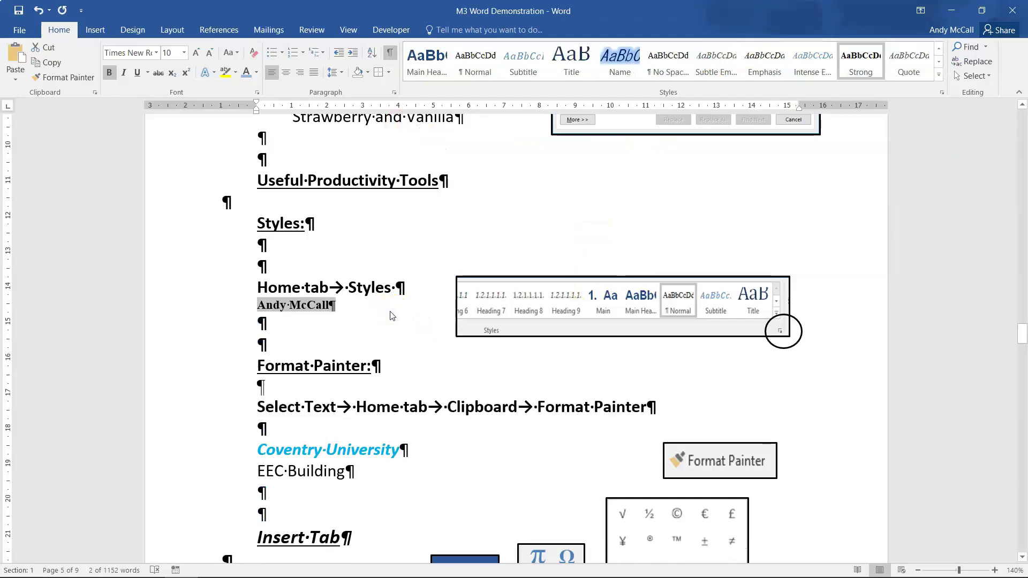
{"action": "key", "text": "ctrl+z"}
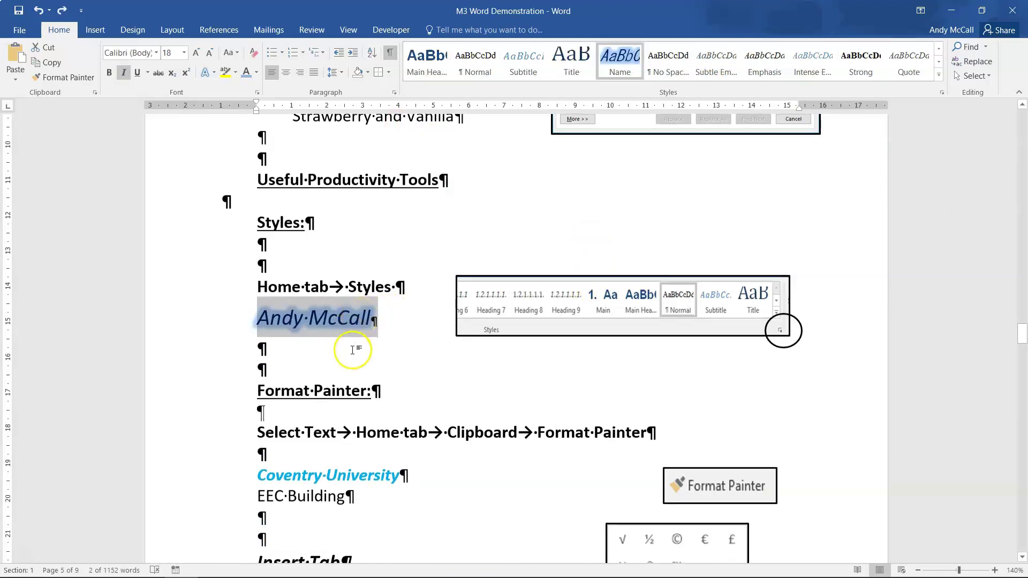
Examine the available fonts and the formatting of the Coventry University line in the Format Painter section
{"action": "scroll", "coordinate": [364, 347], "scroll_direction": "down", "scroll_amount": 3}
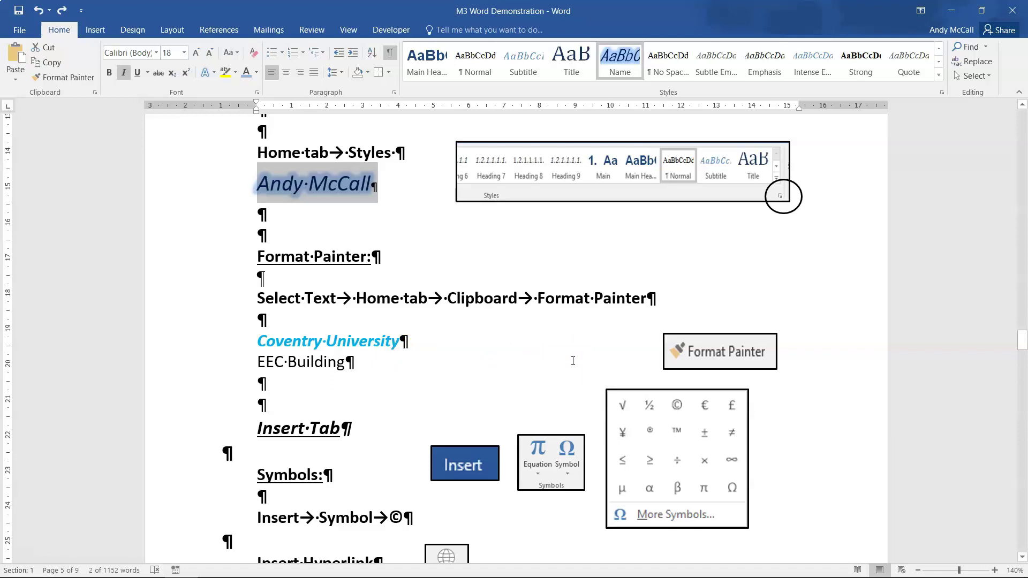
{"action": "left_click", "coordinate": [300, 234]}
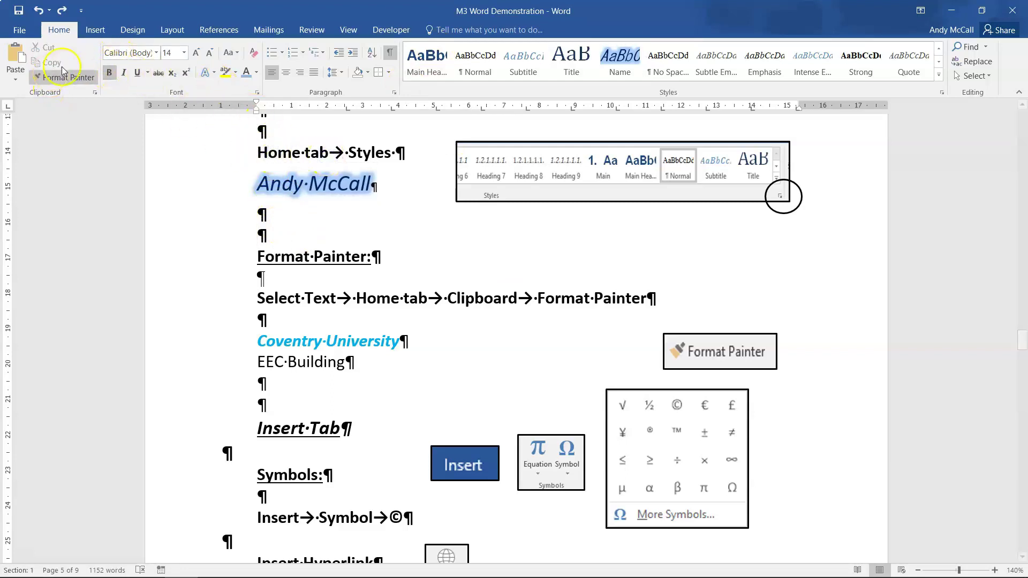
{"action": "left_click", "coordinate": [156, 52]}
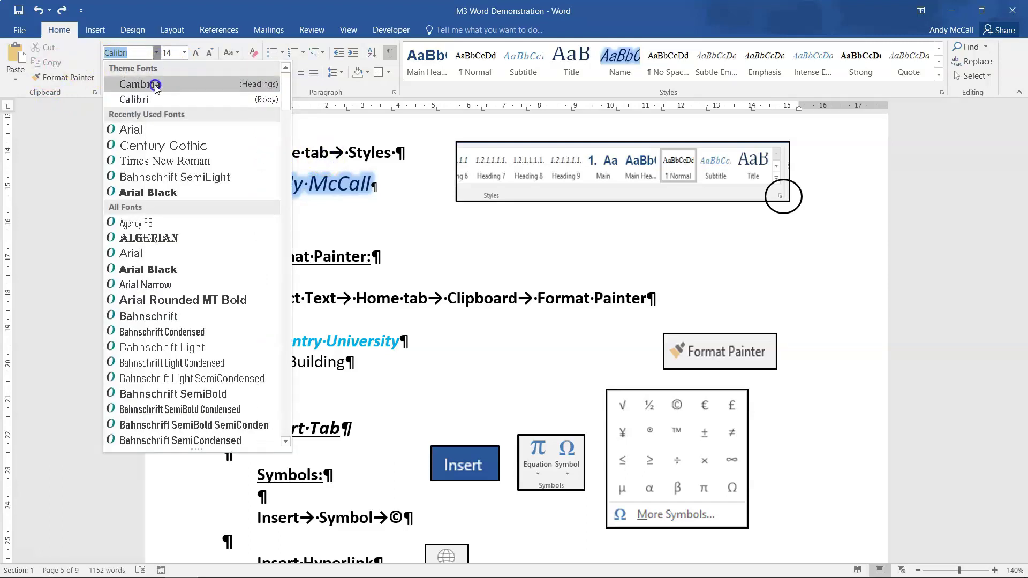
{"action": "left_click", "coordinate": [427, 228]}
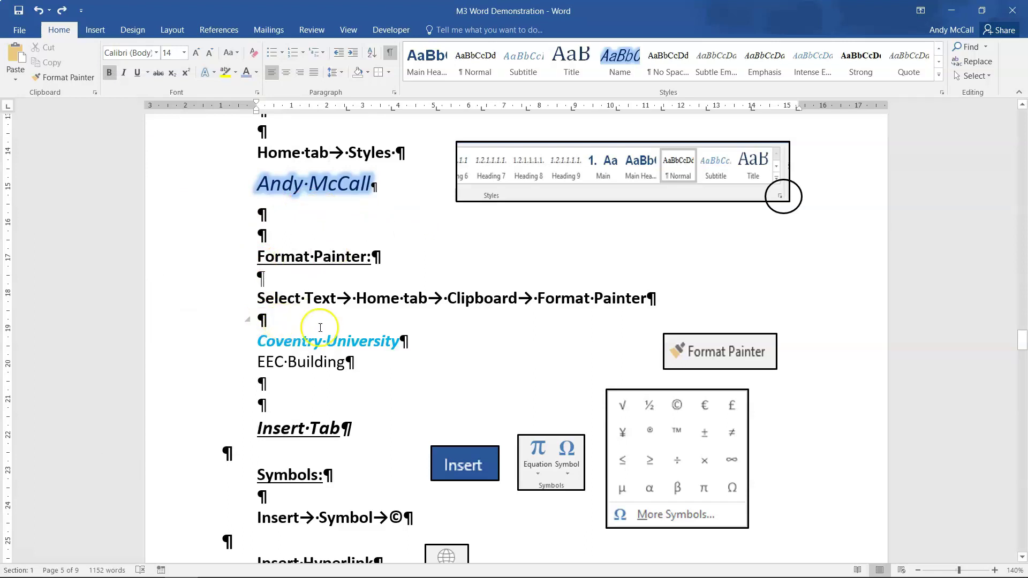
{"action": "left_click_drag", "start_coordinate": [403, 341], "coordinate": [288, 339]}
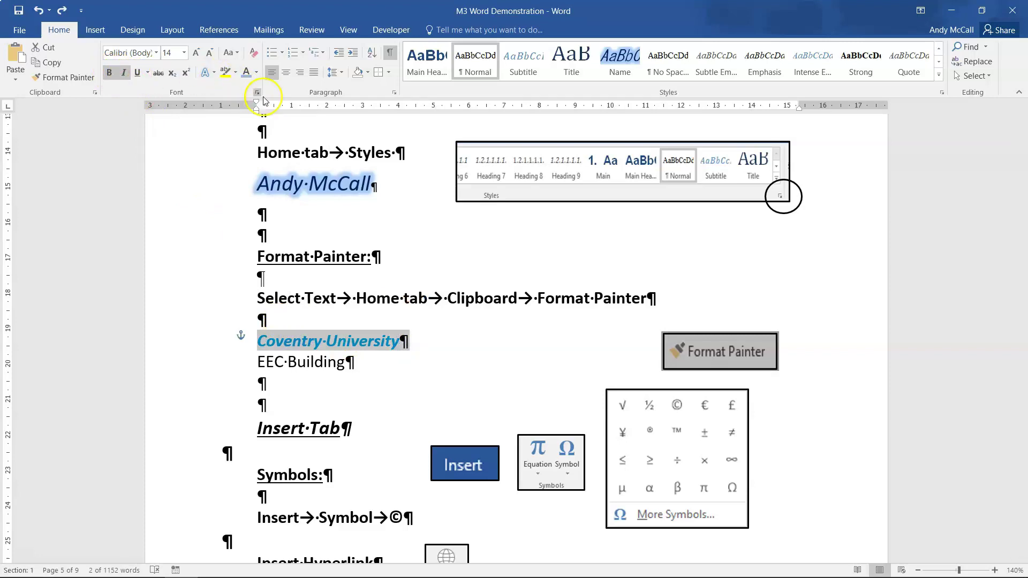
{"action": "left_click", "coordinate": [297, 341]}
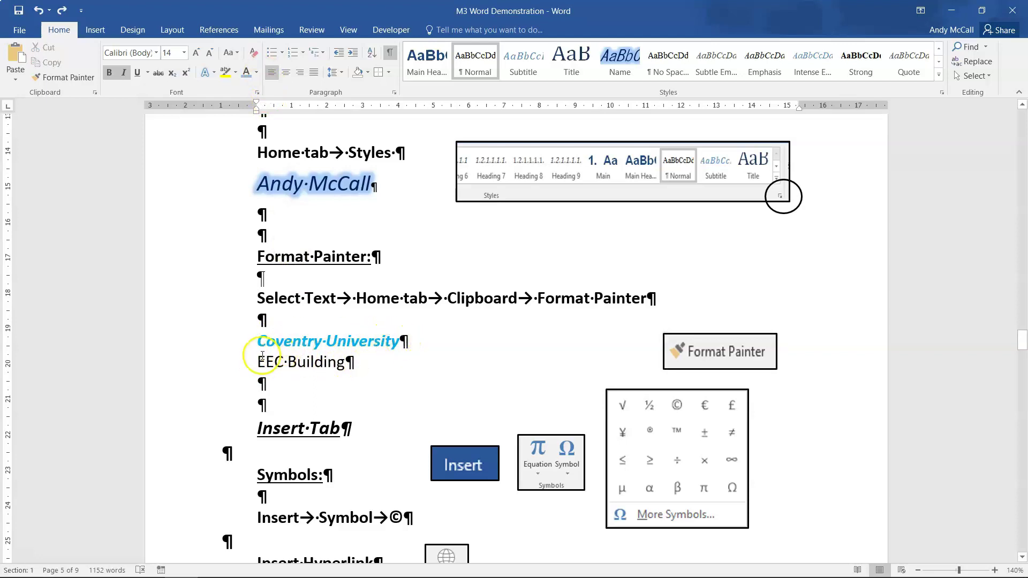
Copy the Coventry University formatting onto the EEC Building line with Format Painter
{"action": "left_click_drag", "start_coordinate": [258, 362], "coordinate": [347, 363]}
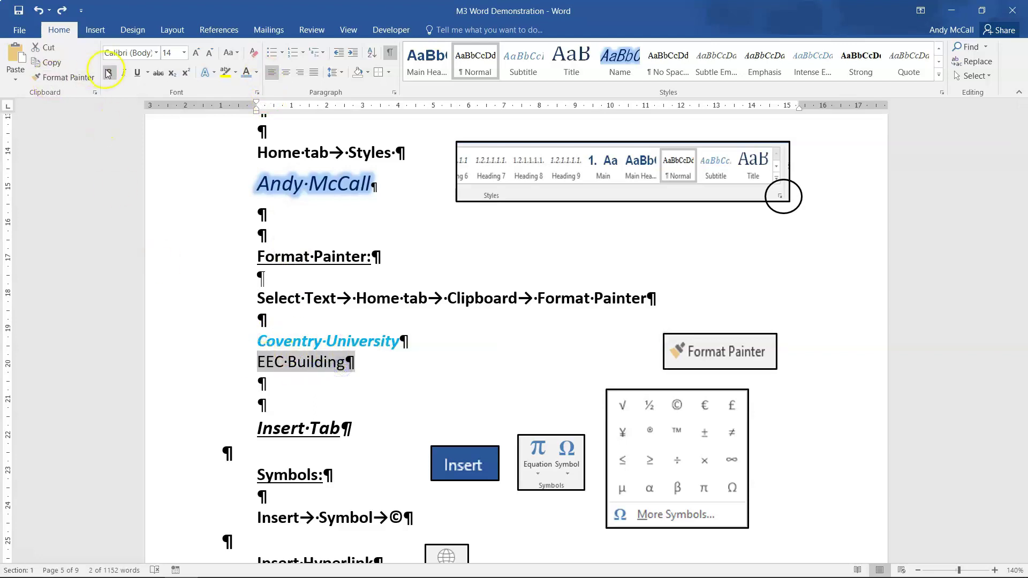
{"action": "left_click", "coordinate": [361, 364]}
{"action": "left_click_drag", "start_coordinate": [405, 341], "coordinate": [283, 343]}
{"action": "left_click", "coordinate": [255, 338]}
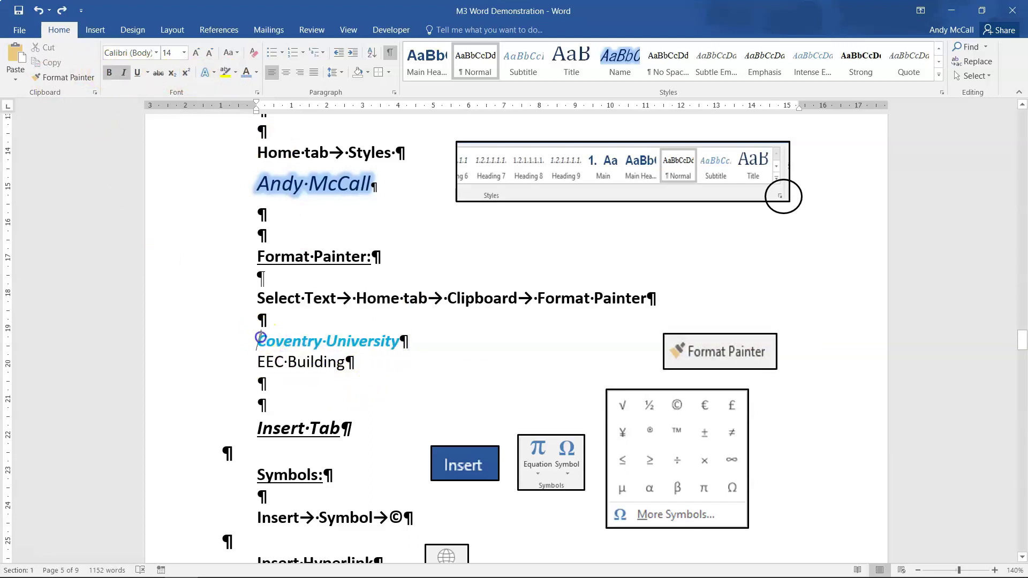
{"action": "left_click_drag", "start_coordinate": [295, 342], "coordinate": [297, 337]}
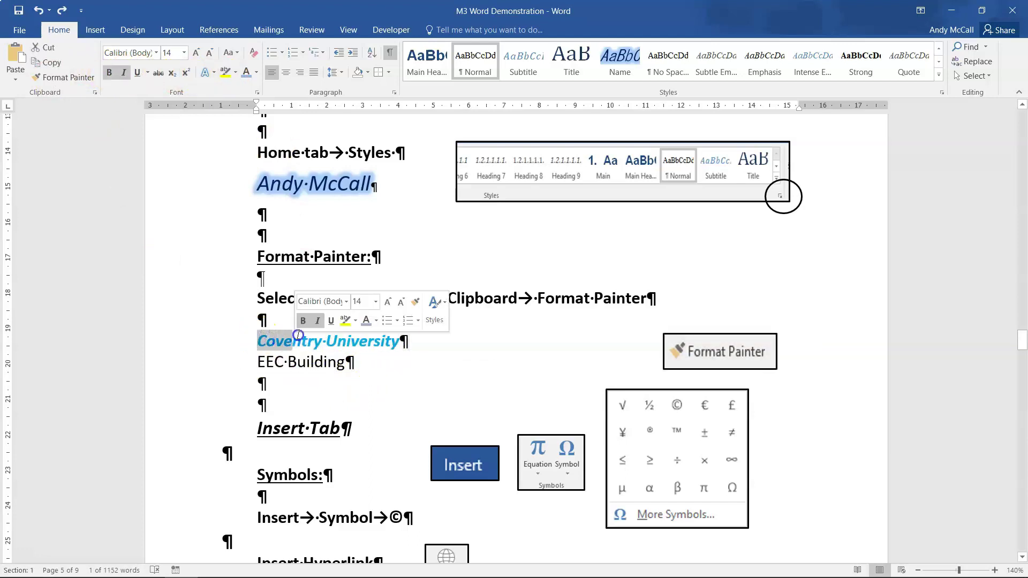
{"action": "left_click", "coordinate": [69, 78]}
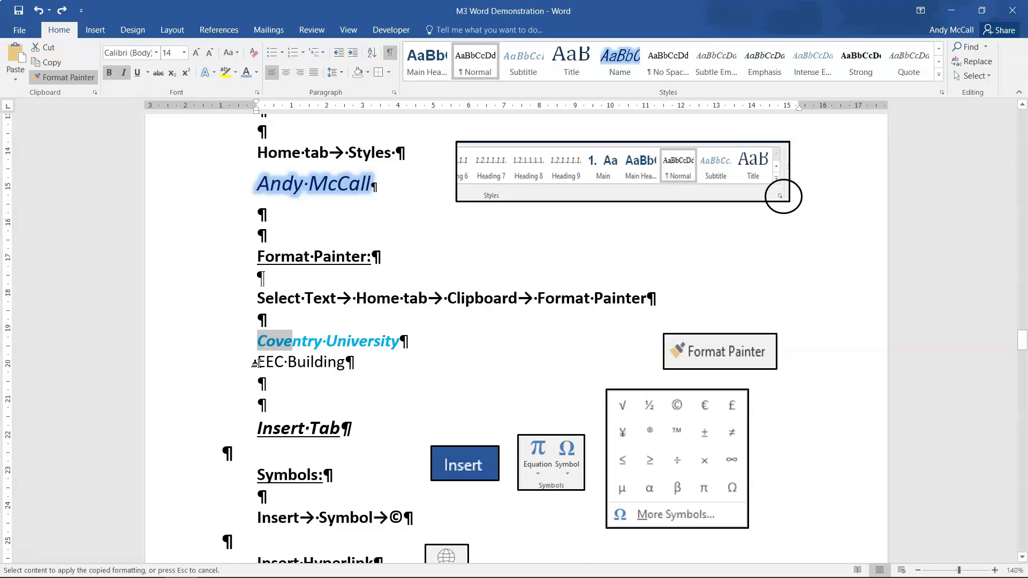
{"action": "left_click_drag", "start_coordinate": [256, 363], "coordinate": [344, 369]}
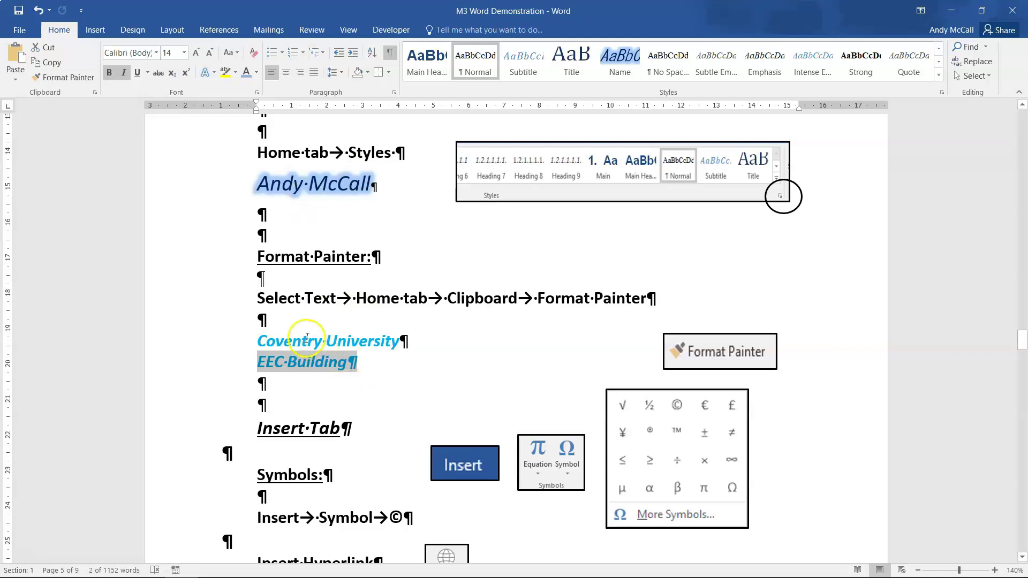
Compare the Coventry University and EEC Building lines and undo the copied formatting
{"action": "left_click_drag", "start_coordinate": [277, 347], "coordinate": [361, 340]}
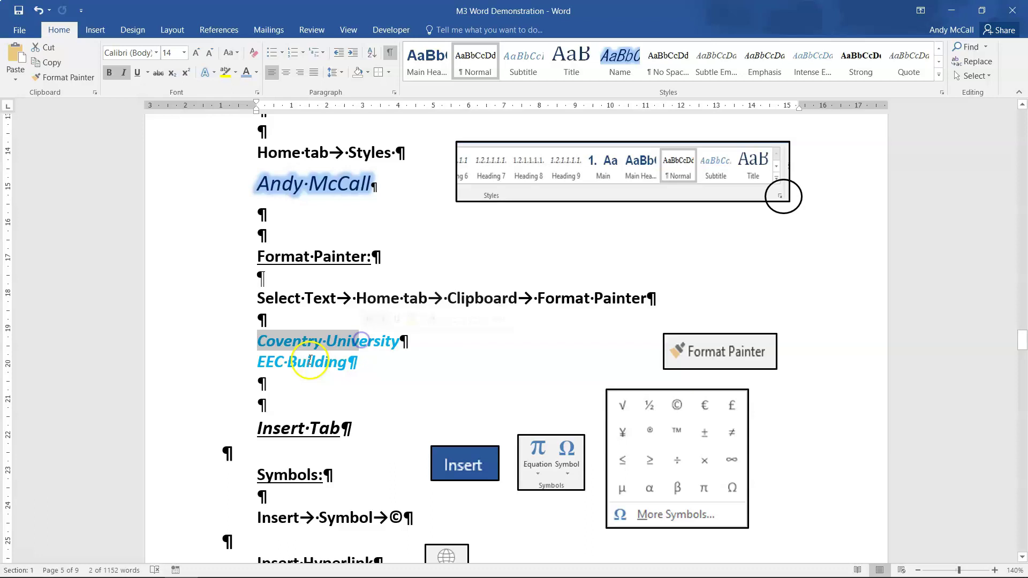
{"action": "left_click", "coordinate": [282, 362]}
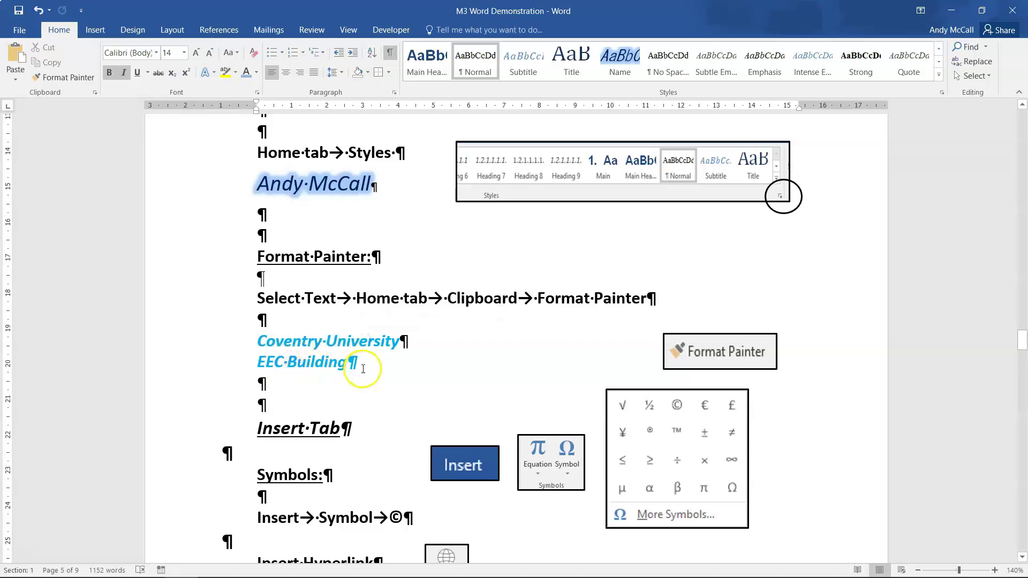
{"action": "key", "text": "ctrl+z"}
Reapply the formatting of the word Coventry to the whole EEC Building line with Format Painter
{"action": "double_click", "coordinate": [287, 344]}
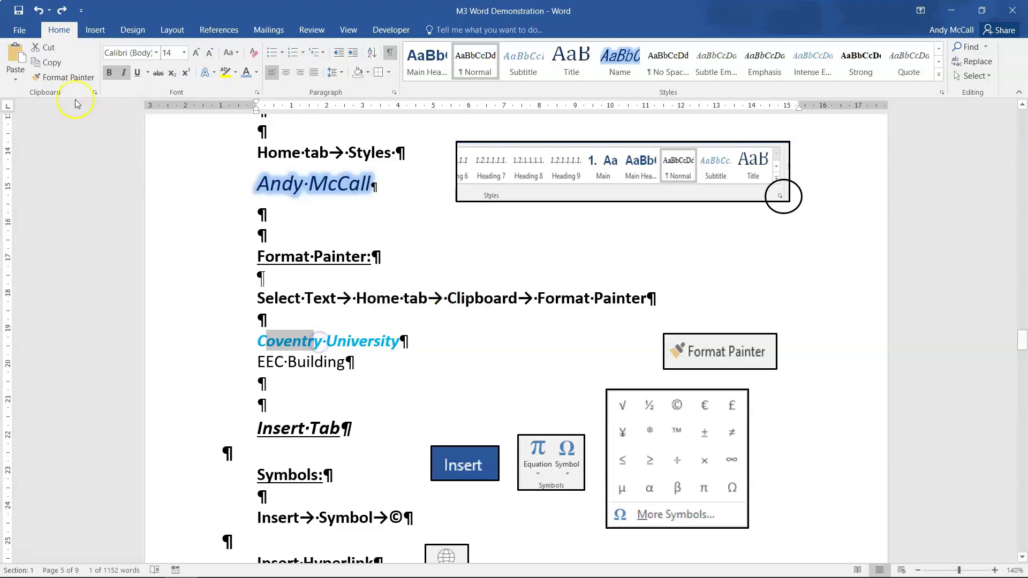
{"action": "left_click", "coordinate": [70, 77]}
{"action": "left_click_drag", "start_coordinate": [258, 367], "coordinate": [356, 370]}
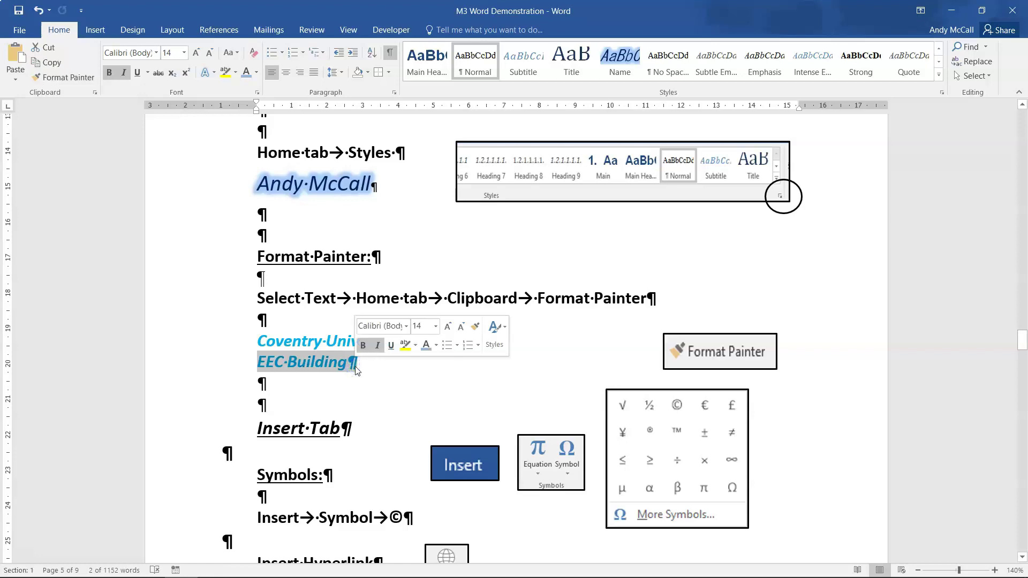
{"action": "left_click", "coordinate": [441, 370]}
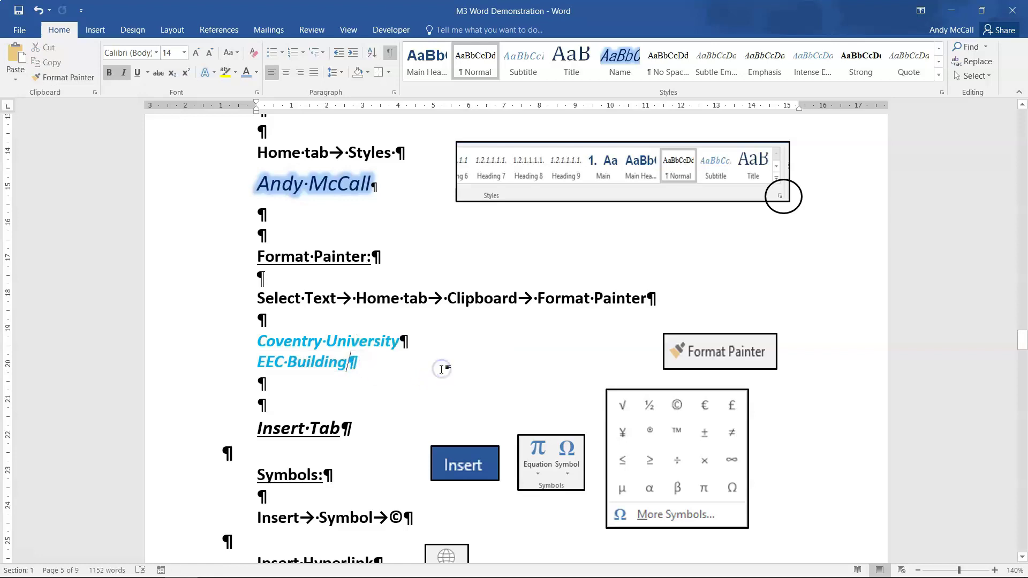
Add a space and a π symbol after the © on the Insert Symbol line
{"action": "scroll", "coordinate": [442, 369], "scroll_direction": "down", "scroll_amount": 5}
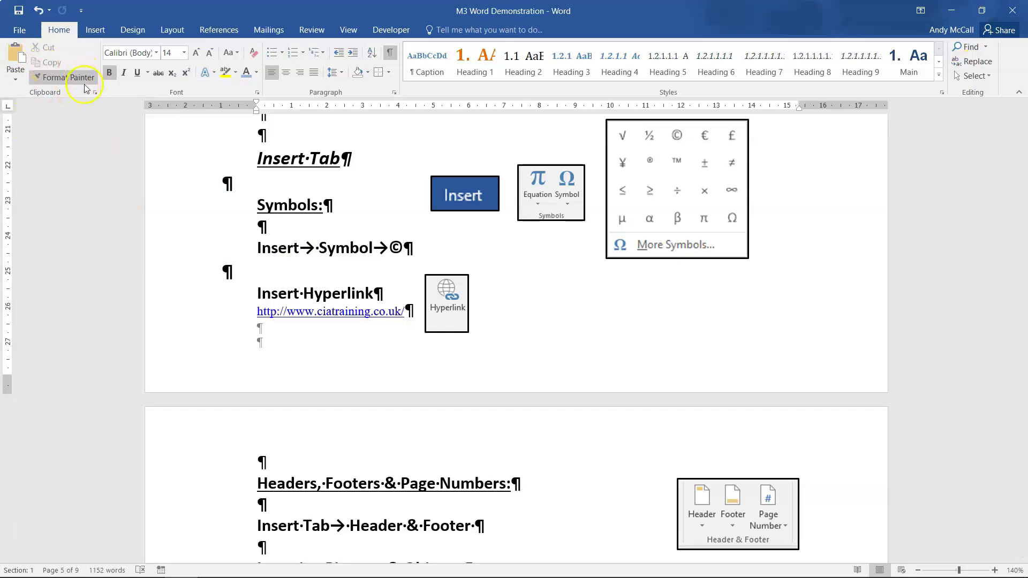
{"action": "left_click", "coordinate": [89, 33]}
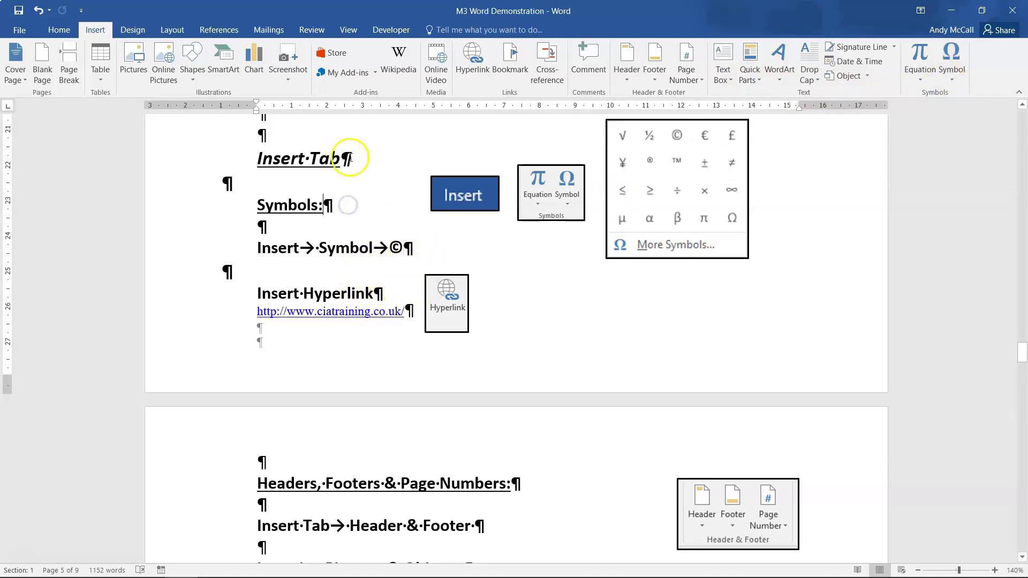
{"action": "left_click", "coordinate": [406, 248]}
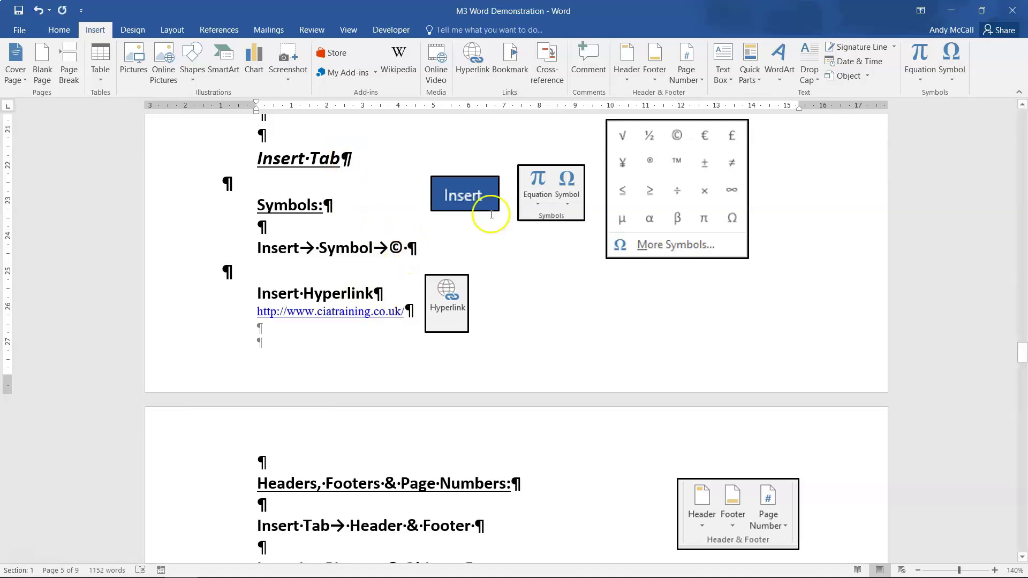
{"action": "left_click", "coordinate": [948, 75]}
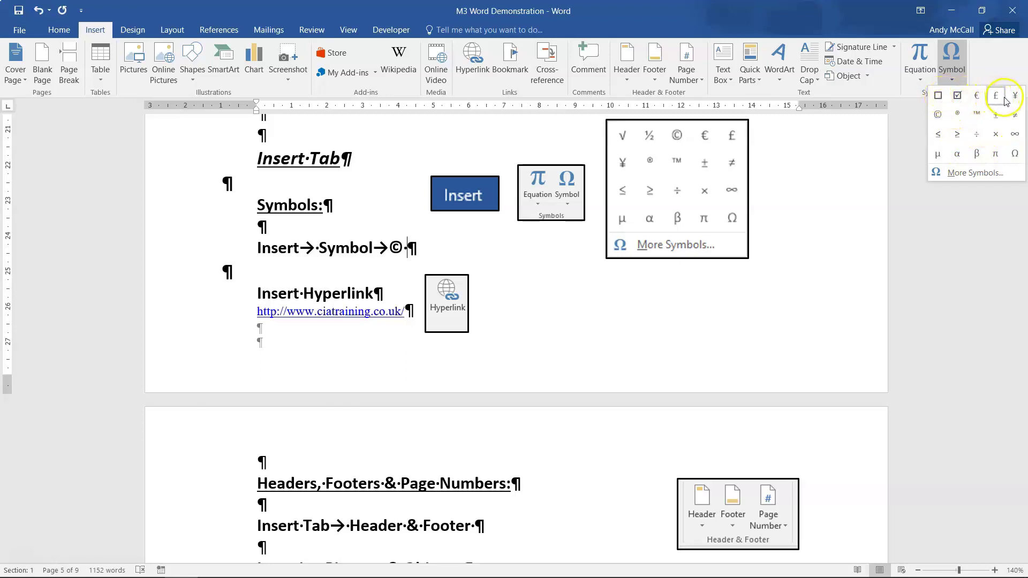
{"action": "left_click", "coordinate": [995, 155]}
Examine the full symbol collection and its character subsets, and close it without inserting anything
{"action": "left_click", "coordinate": [950, 59]}
{"action": "left_click", "coordinate": [950, 180]}
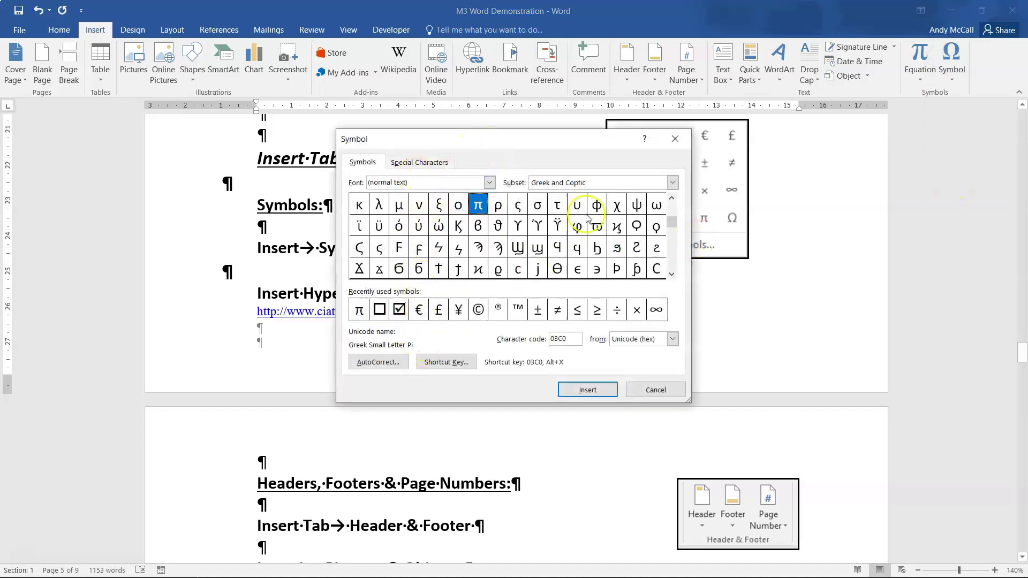
{"action": "left_click", "coordinate": [672, 183]}
{"action": "key", "text": "Down"}
{"action": "key", "text": "Return"}
{"action": "left_click_drag", "start_coordinate": [677, 258], "coordinate": [677, 259]}
{"action": "left_click", "coordinate": [656, 390]}
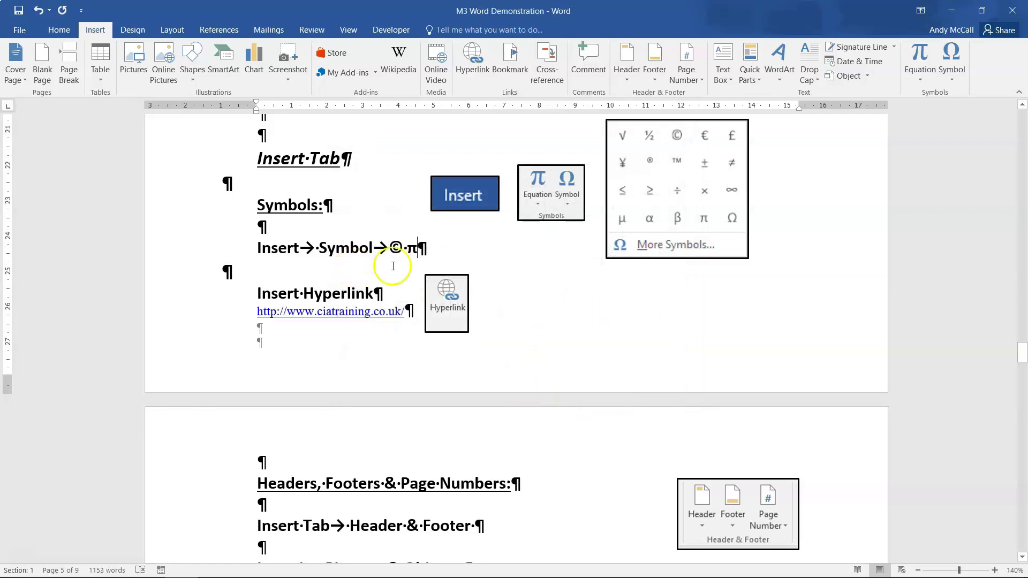
Delete the symbols at the end of the Insert Symbol line and insert a © symbol there
{"action": "left_click", "coordinate": [945, 78]}
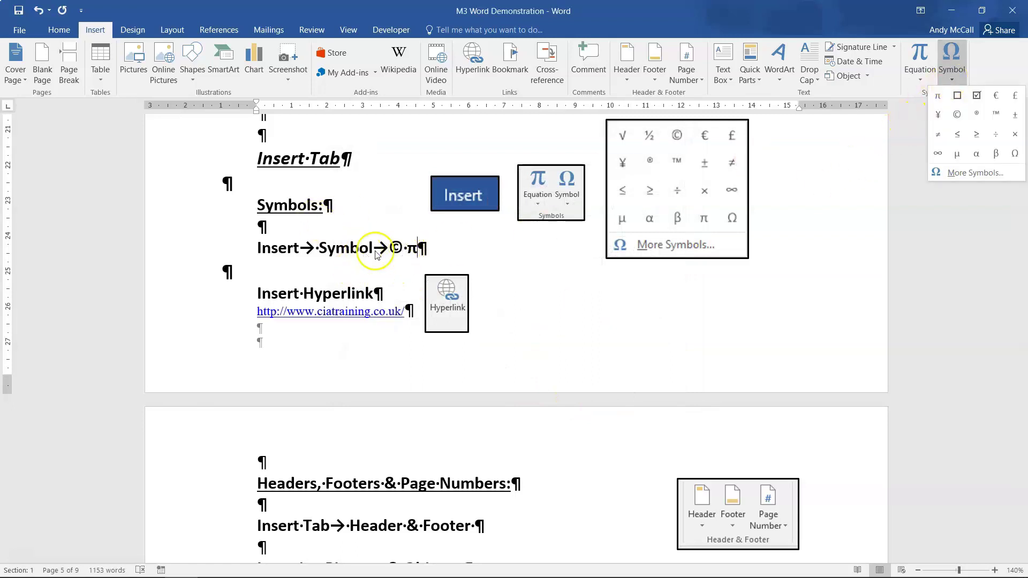
{"action": "left_click", "coordinate": [406, 247]}
{"action": "key", "text": "BackSpace"}
{"action": "key", "text": "BackSpace"}
{"action": "key", "text": "BackSpace"}
{"action": "left_click", "coordinate": [948, 75]}
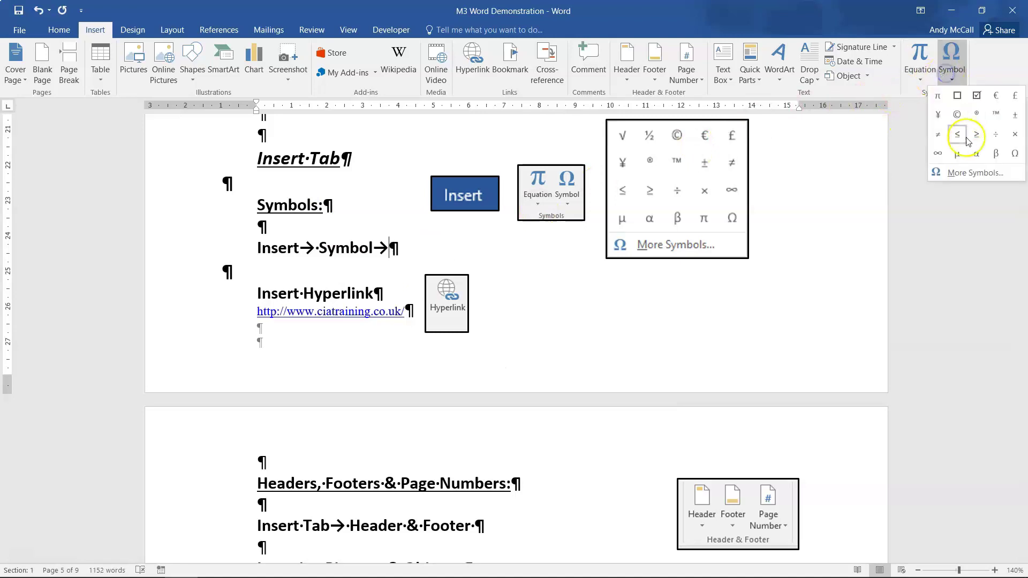
{"action": "left_click", "coordinate": [956, 115]}
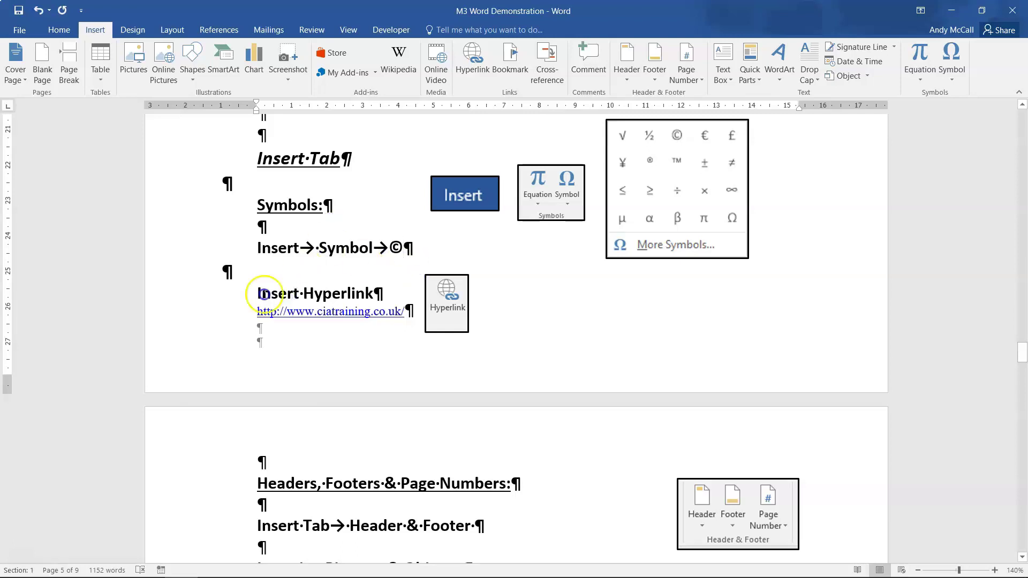
Follow the web link under the Insert Hyperlink heading and try removing the hyperlink from its text
{"action": "left_click", "coordinate": [314, 318], "text": "ctrl"}
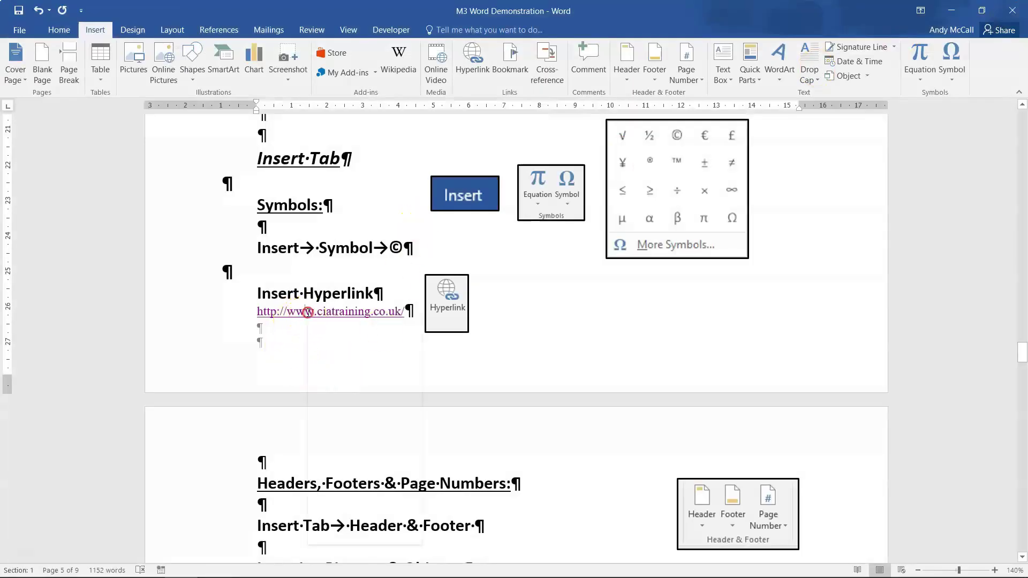
{"action": "right_click", "coordinate": [309, 314]}
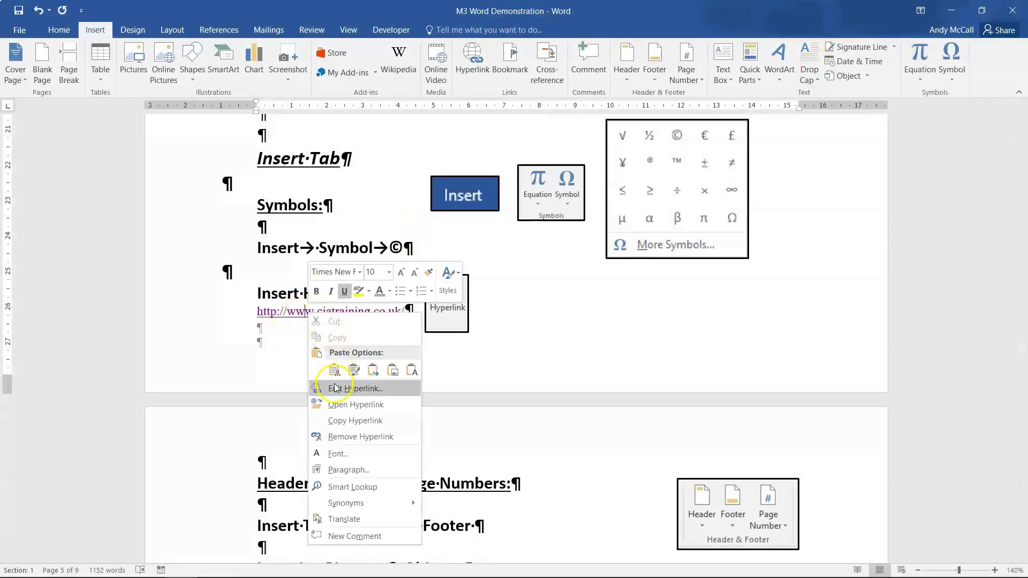
{"action": "left_click", "coordinate": [340, 437]}
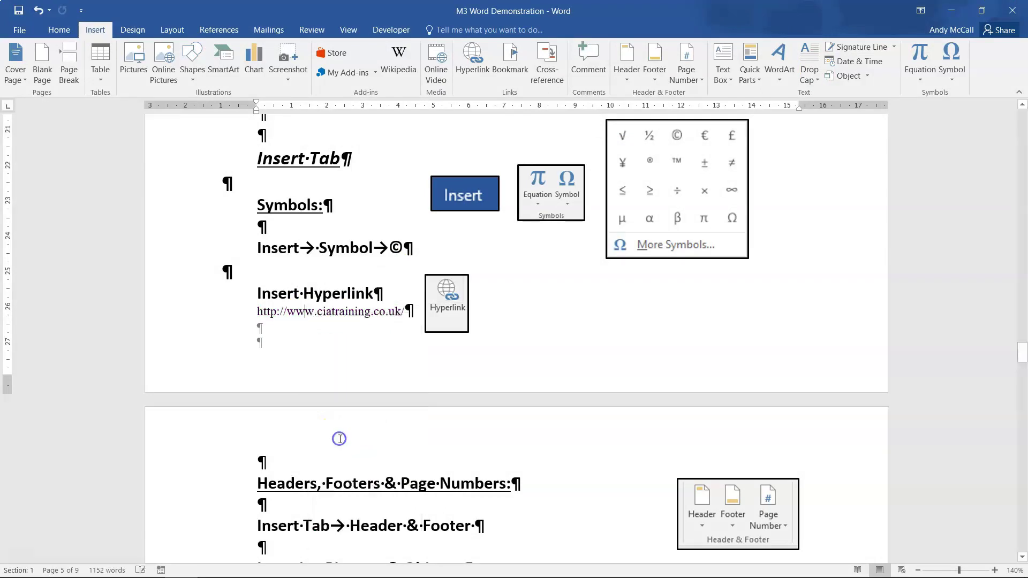
{"action": "left_click_drag", "start_coordinate": [258, 311], "coordinate": [411, 311]}
{"action": "left_click", "coordinate": [410, 312]}
Edit the hyperlink under the Insert Hyperlink heading so its display text reads CIA TRAINING, keeping its web address
{"action": "right_click", "coordinate": [314, 312]}
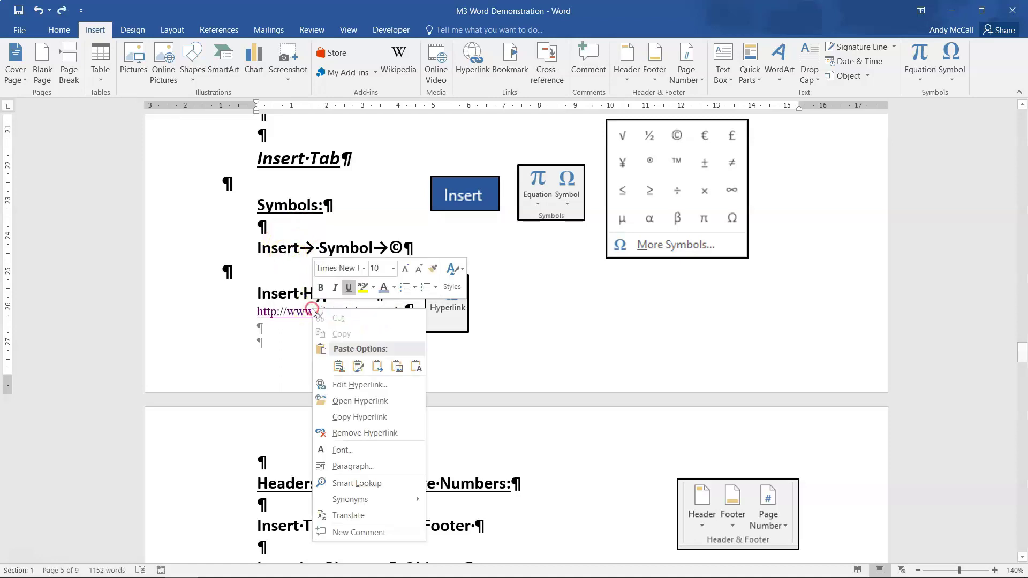
{"action": "left_click", "coordinate": [345, 384]}
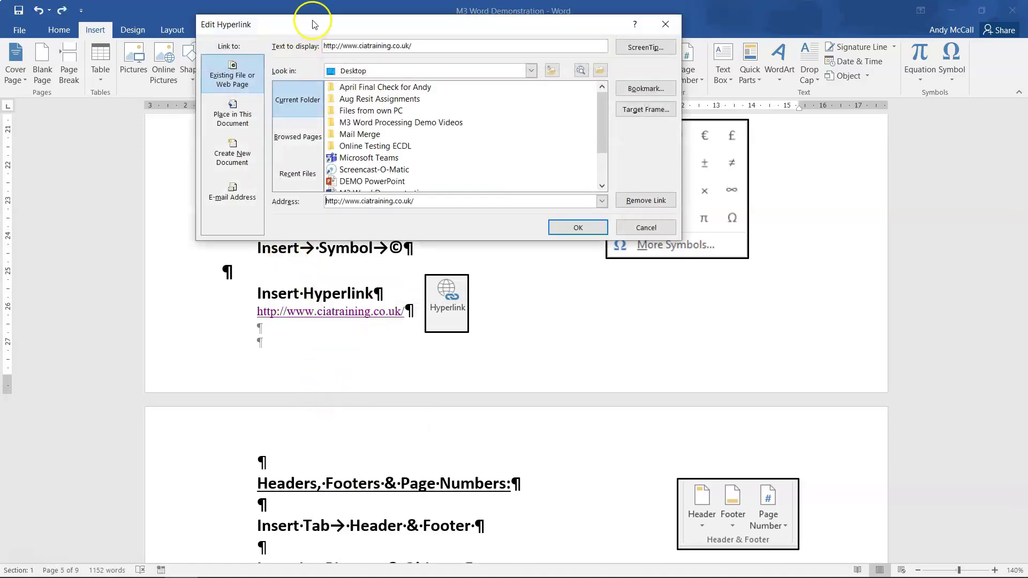
{"action": "left_click_drag", "start_coordinate": [423, 38], "coordinate": [531, 62]}
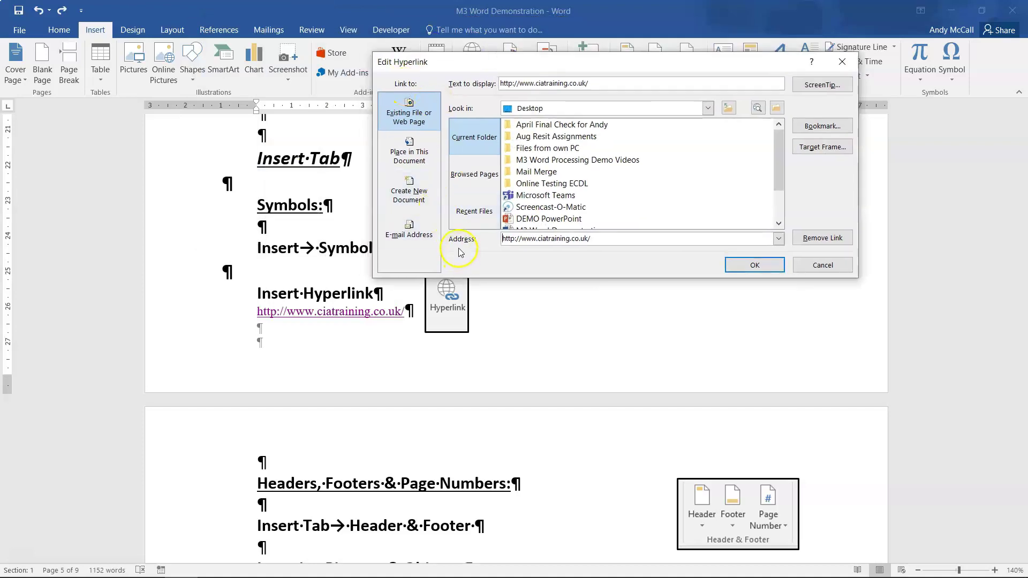
{"action": "left_click_drag", "start_coordinate": [591, 239], "coordinate": [519, 237]}
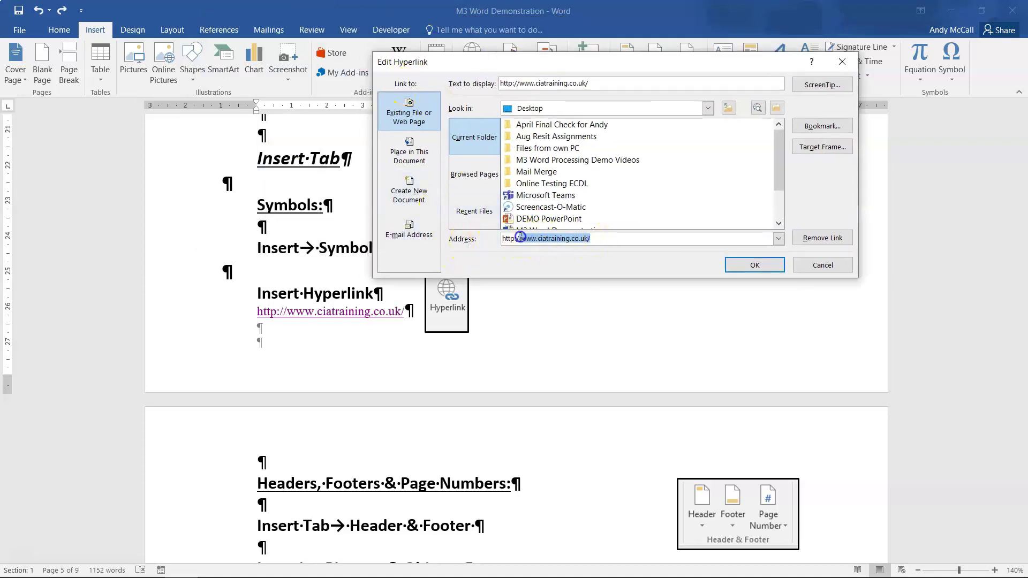
{"action": "left_click", "coordinate": [534, 239]}
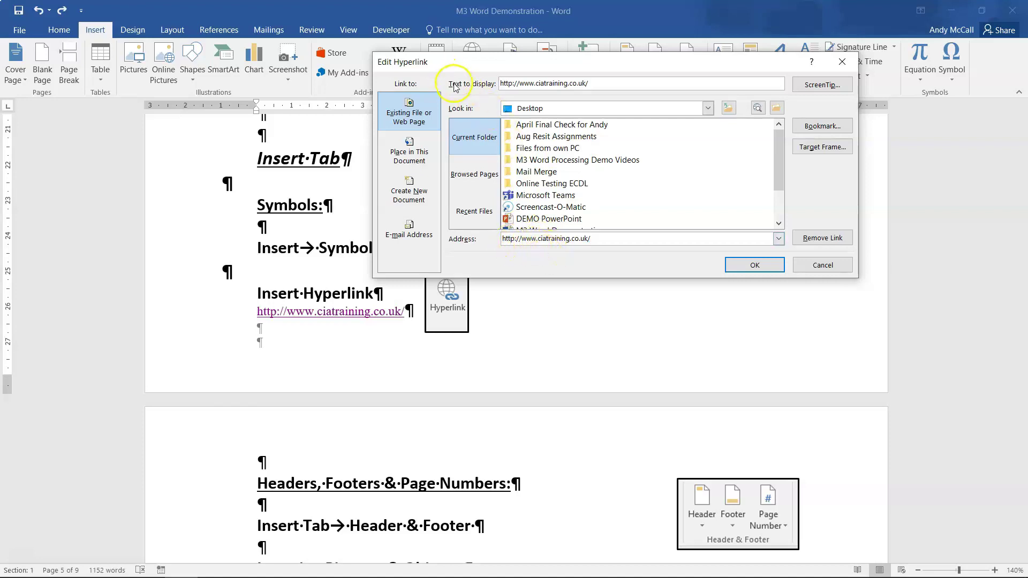
{"action": "left_click_drag", "start_coordinate": [604, 82], "coordinate": [498, 86]}
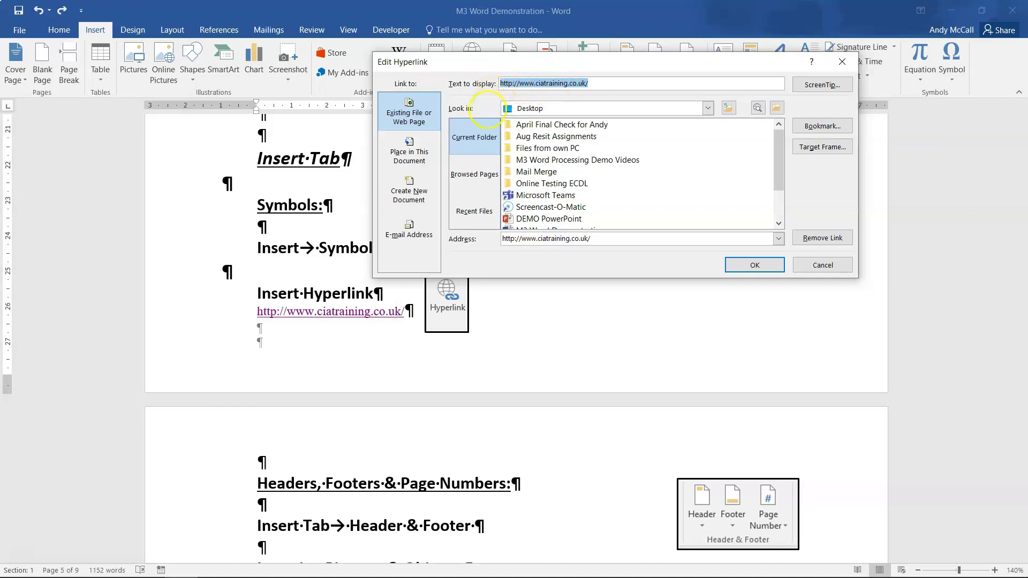
{"action": "type", "text": "CIA TRAINING"}
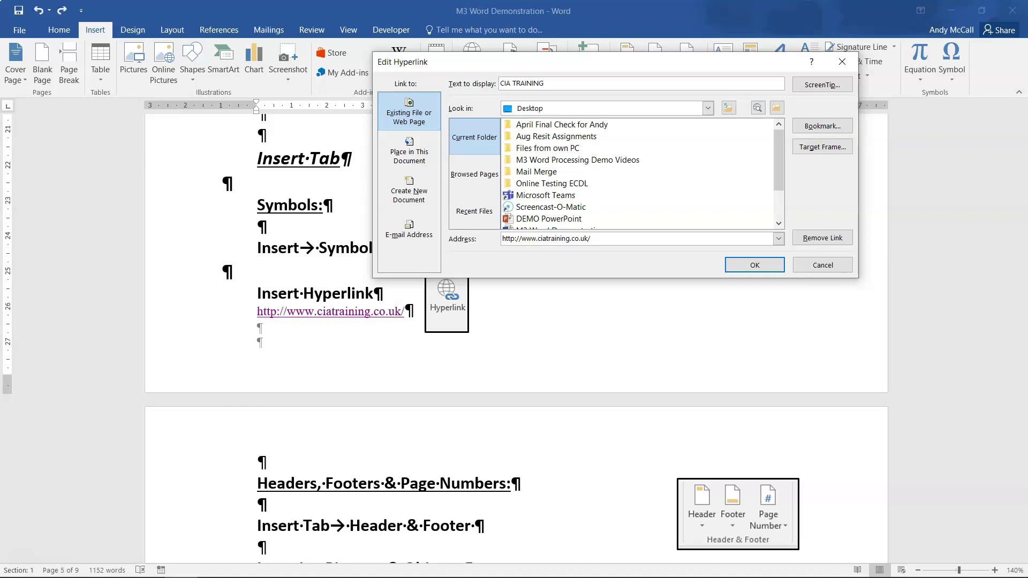
{"action": "left_click", "coordinate": [735, 267]}
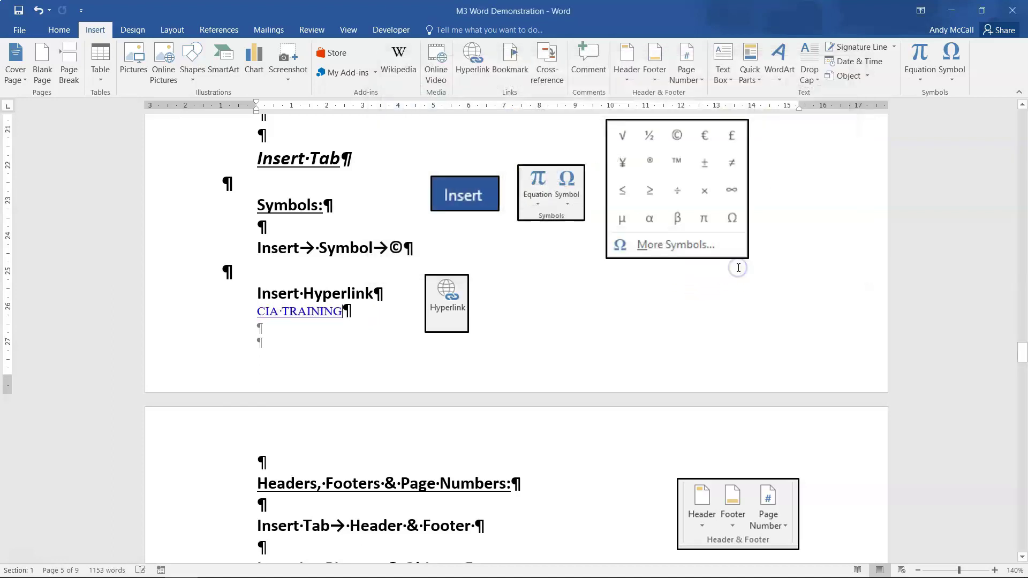
Follow the CIA TRAINING link to test it, and review its display text and web address without changing them
{"action": "left_click", "coordinate": [284, 317], "text": "ctrl"}
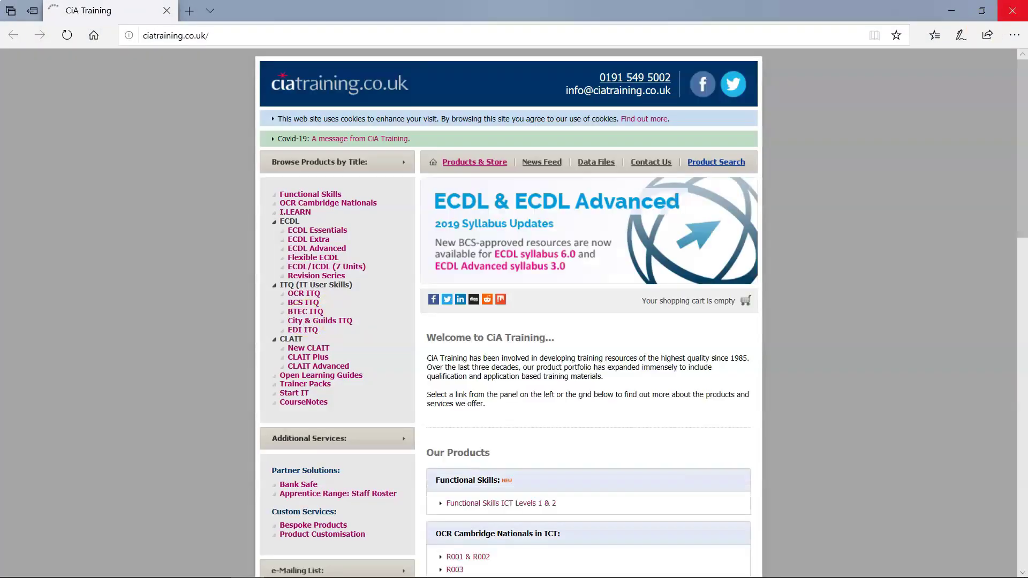
{"action": "left_click", "coordinate": [1011, 11]}
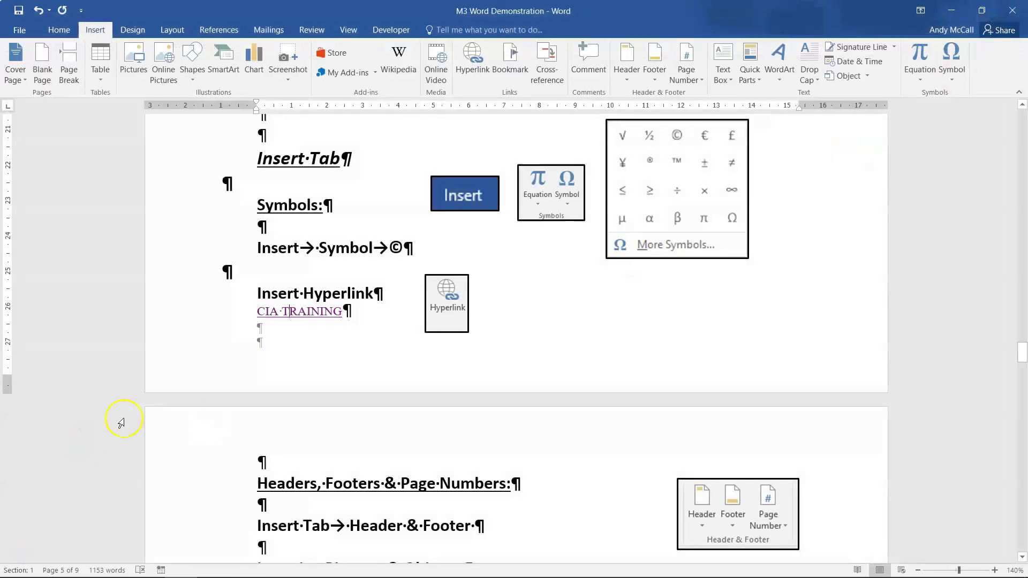
{"action": "right_click", "coordinate": [320, 313]}
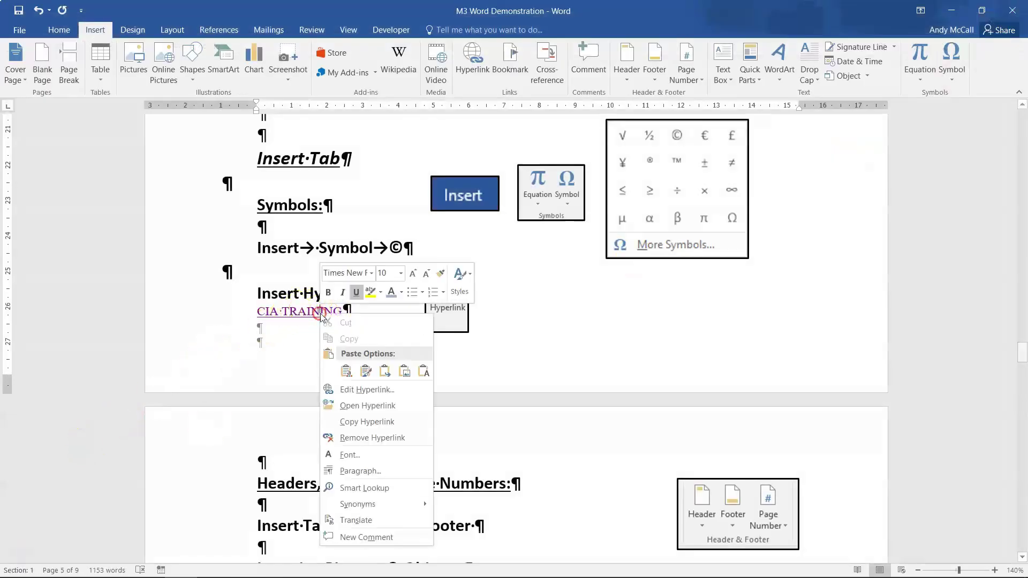
{"action": "left_click", "coordinate": [343, 390]}
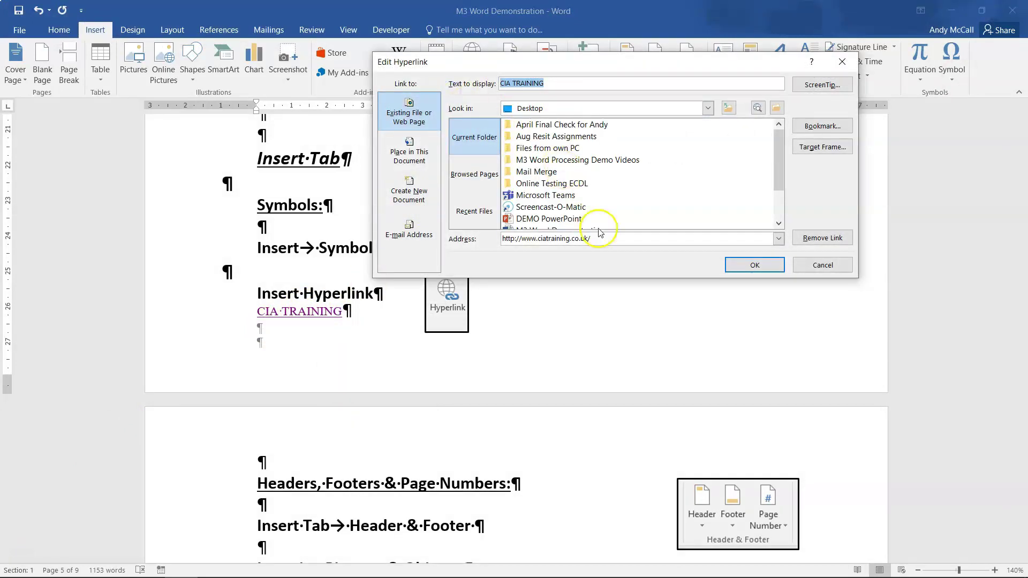
{"action": "left_click_drag", "start_coordinate": [591, 238], "coordinate": [502, 238]}
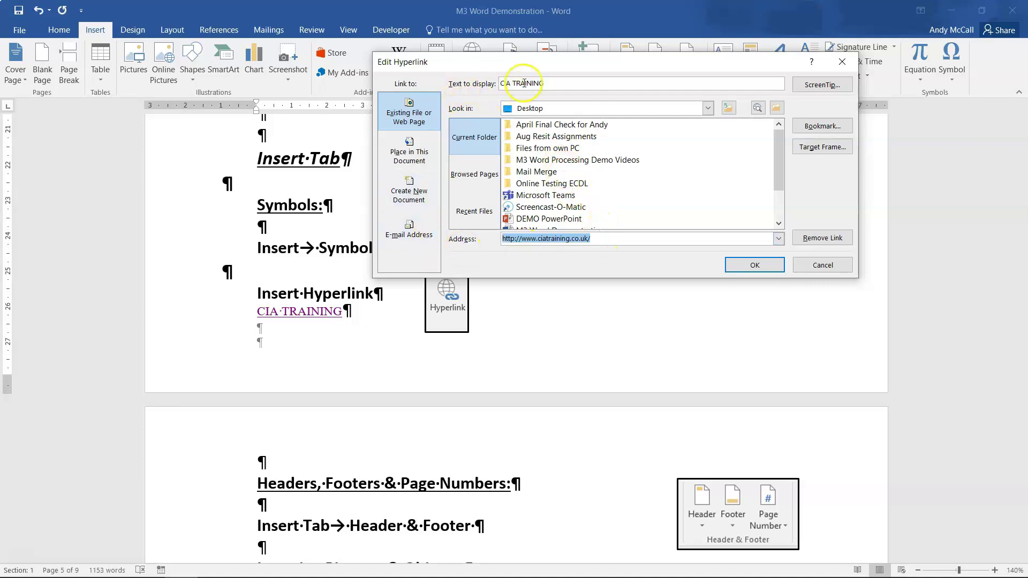
{"action": "left_click", "coordinate": [543, 81]}
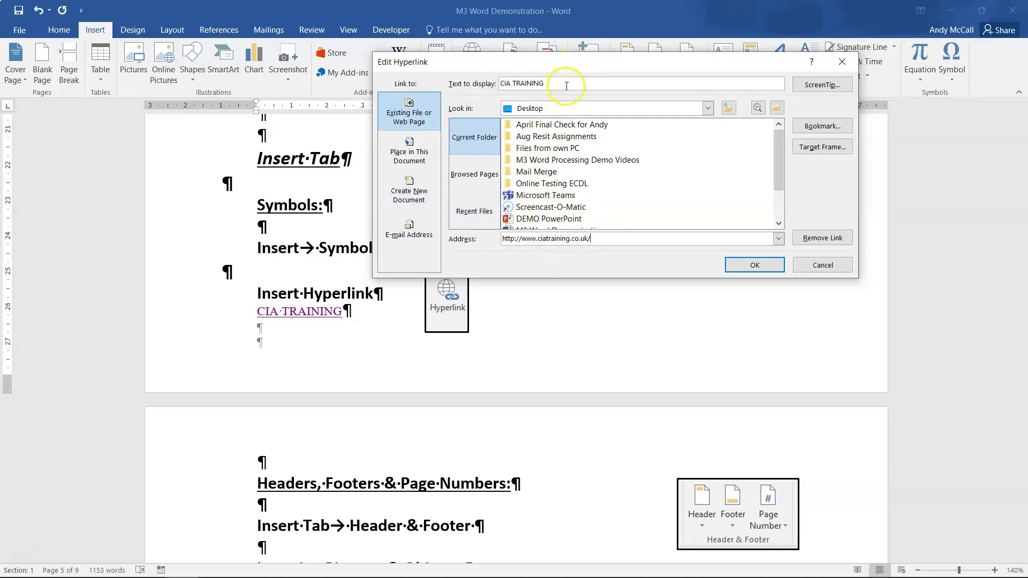
{"action": "left_click", "coordinate": [822, 265]}
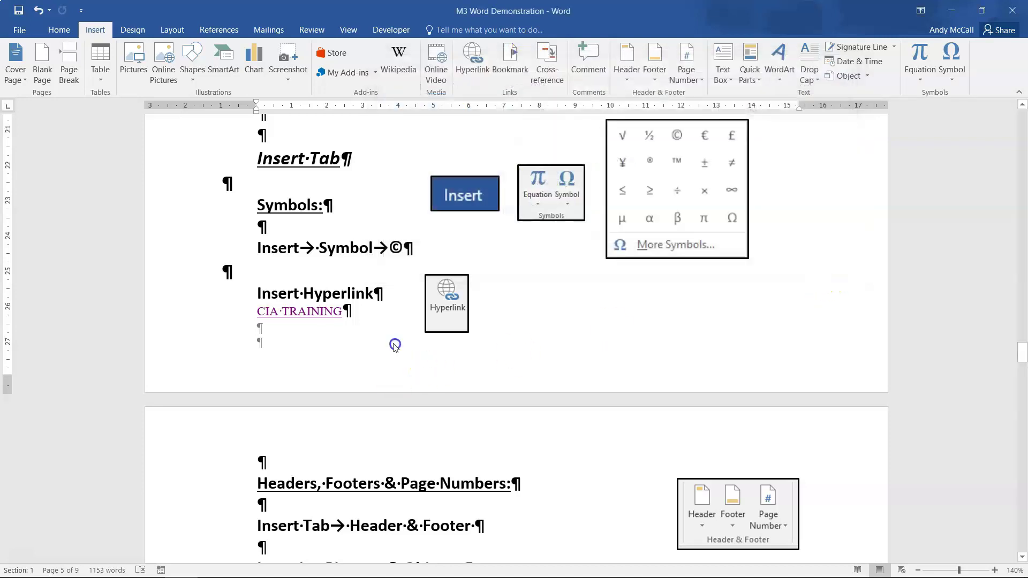
Delete the CIA TRAINING hyperlink text under the Insert Hyperlink heading
{"action": "left_click", "coordinate": [352, 311]}
{"action": "left_click_drag", "start_coordinate": [356, 311], "coordinate": [256, 312]}
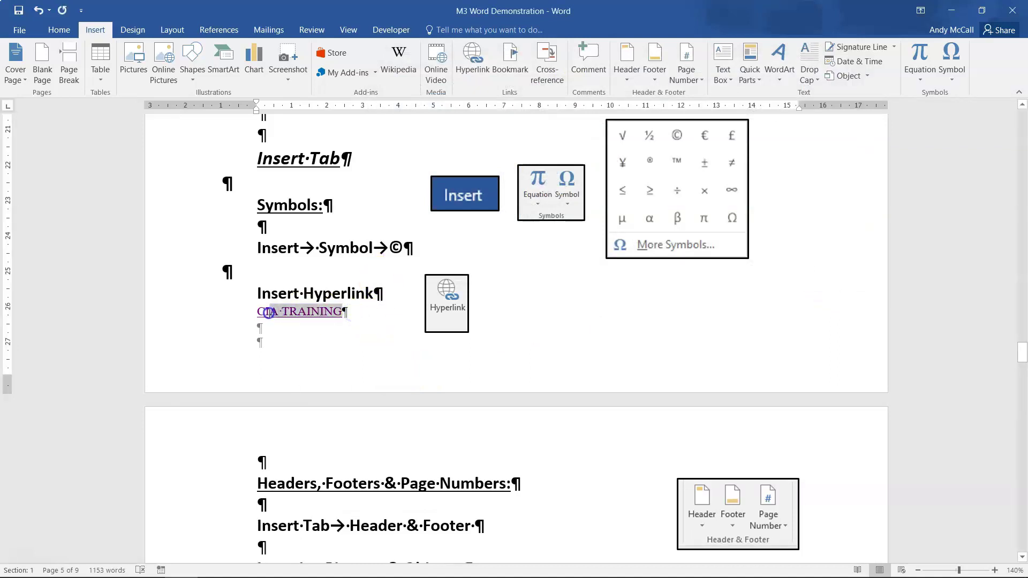
{"action": "key", "text": "Delete"}
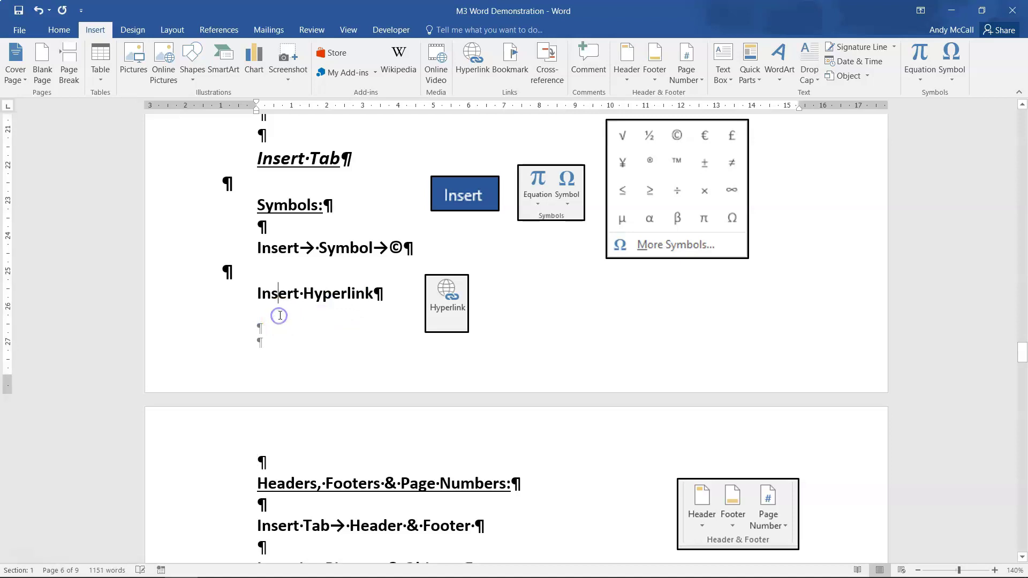
Move the Hyperlink picture beneath the symbol gallery picture and add two tabs after the Insert Hyperlink text
{"action": "left_click", "coordinate": [388, 294]}
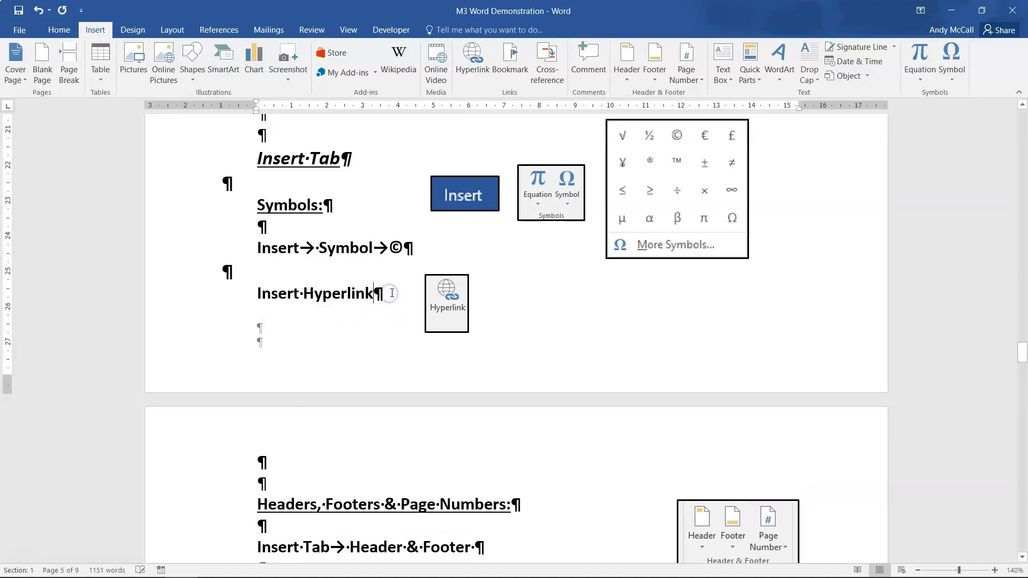
{"action": "left_click", "coordinate": [430, 300]}
{"action": "left_click_drag", "start_coordinate": [452, 289], "coordinate": [701, 289]}
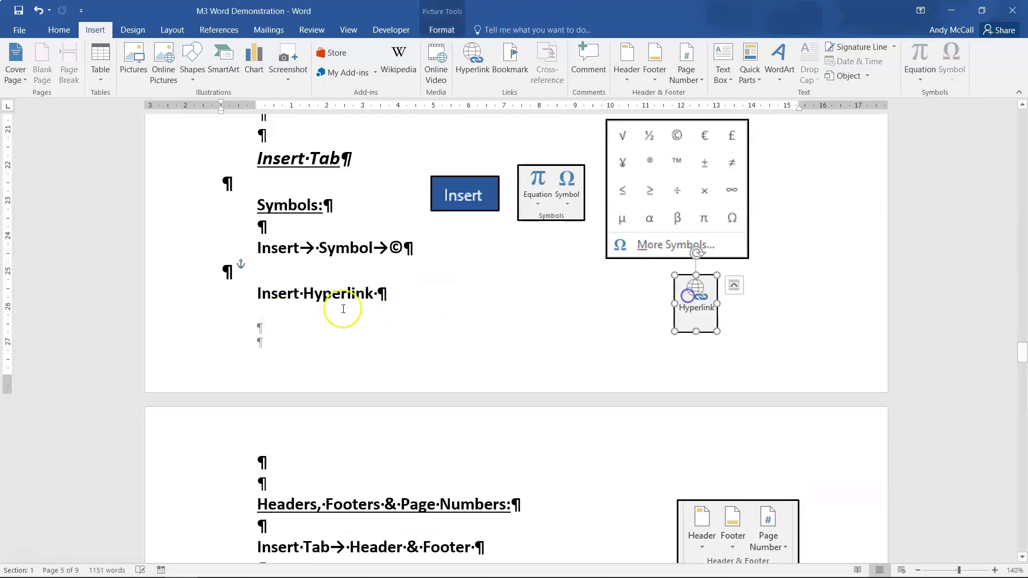
{"action": "left_click", "coordinate": [403, 294]}
{"action": "key", "text": "Tab"}
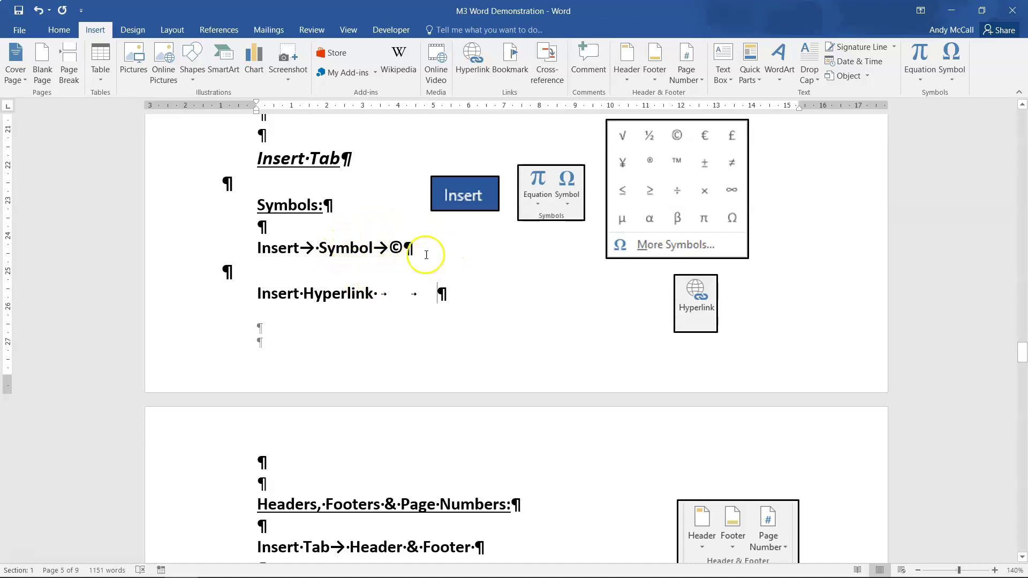
{"action": "left_click", "coordinate": [472, 60]}
{"action": "left_click", "coordinate": [514, 239]}
{"action": "type", "text": "http://www.ciatraining.co.uk/"}
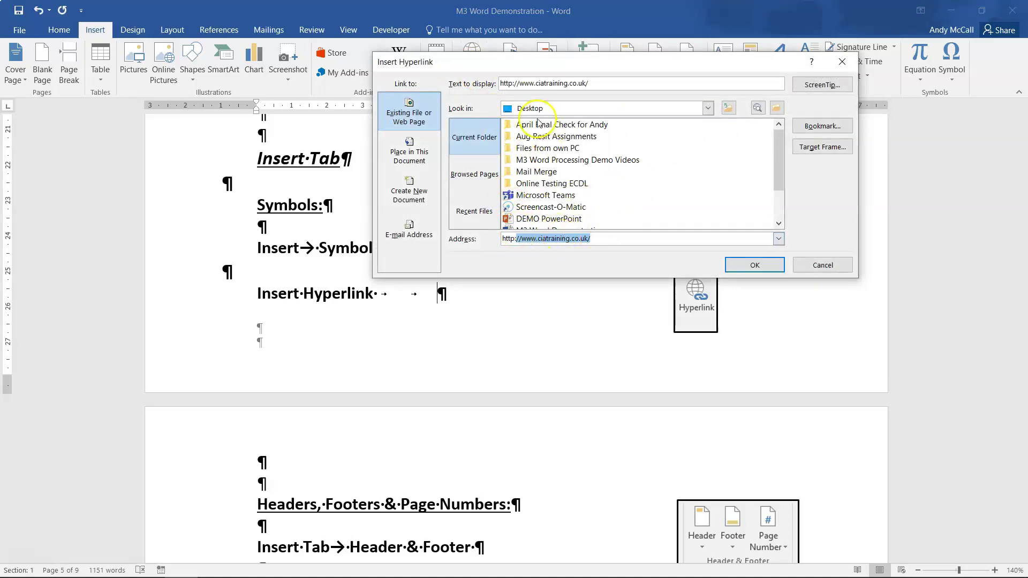
{"action": "left_click", "coordinate": [435, 94]}
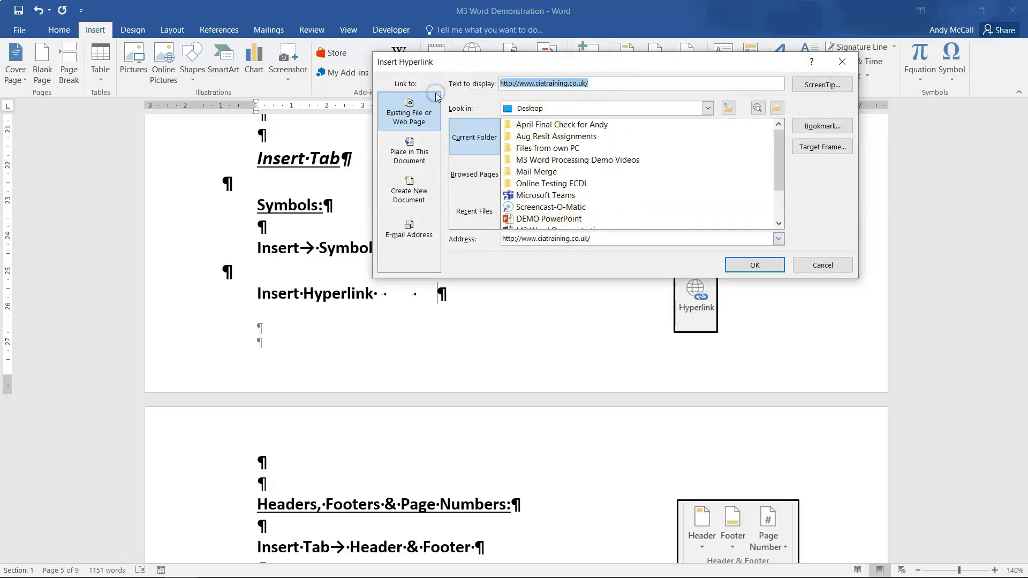
{"action": "type", "text": "Goo"}
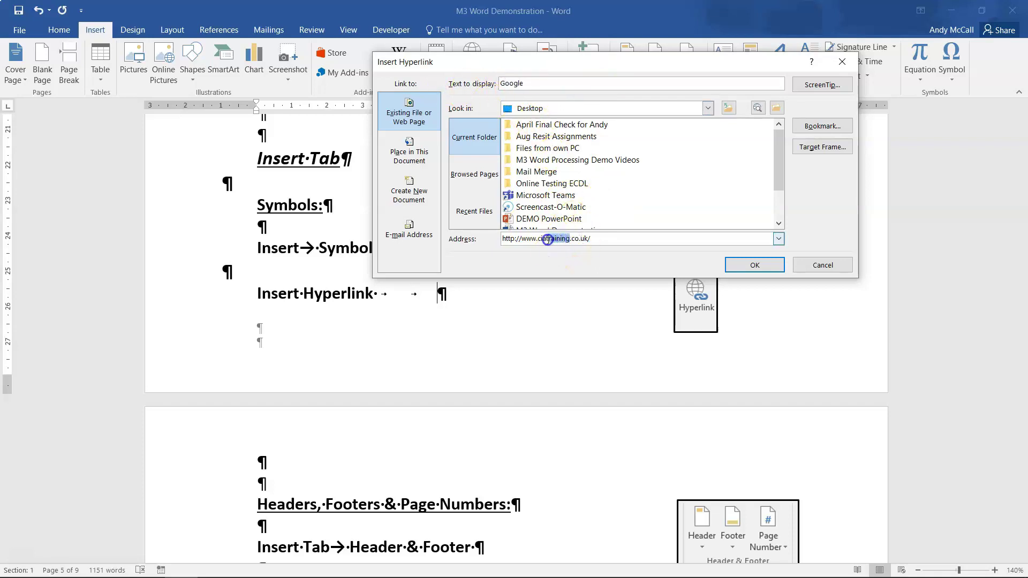
{"action": "type", "text": "gle"}
{"action": "left_click", "coordinate": [755, 265]}
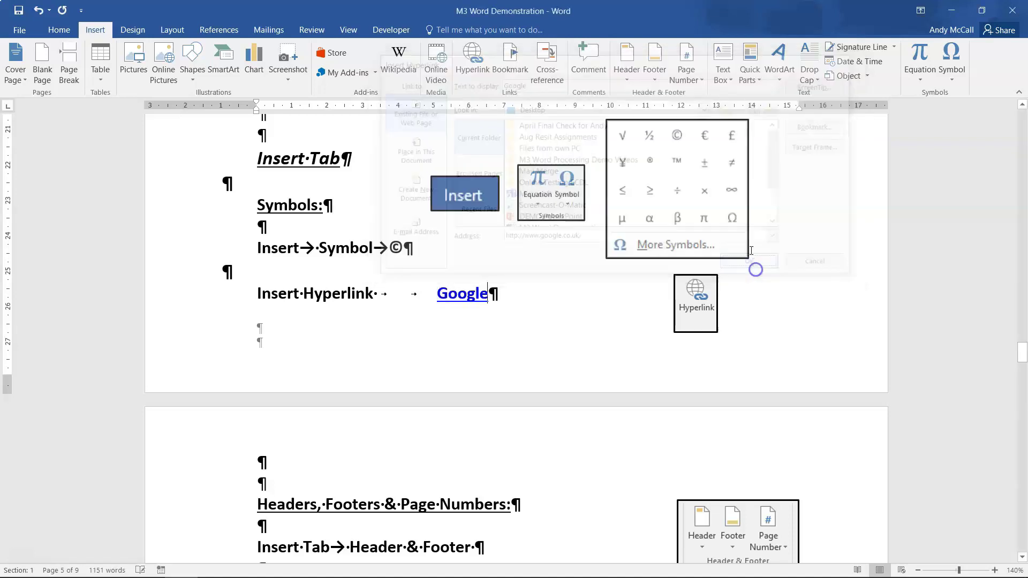
{"action": "left_click", "coordinate": [459, 297], "text": "ctrl"}
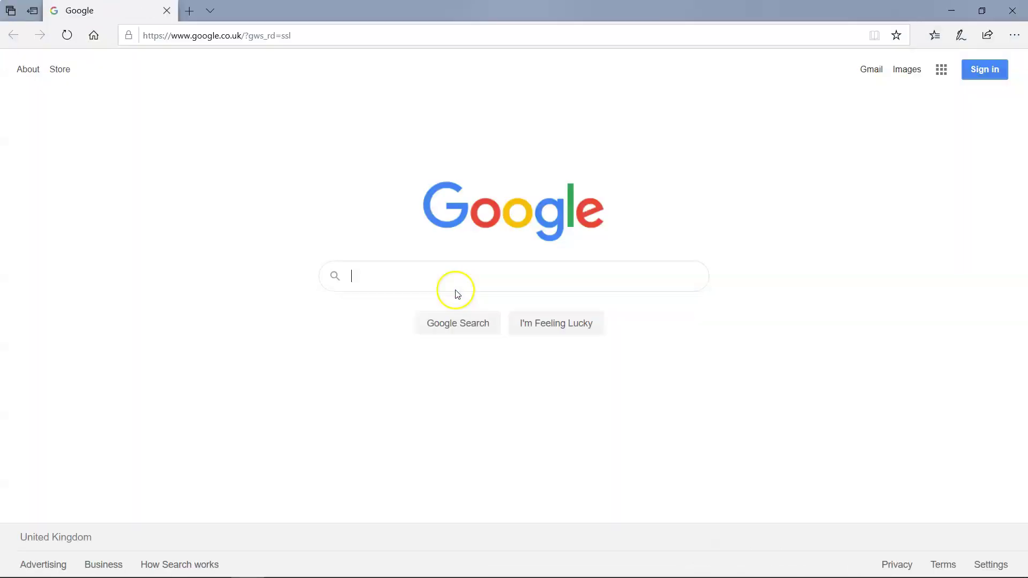
{"action": "left_click", "coordinate": [1012, 11]}
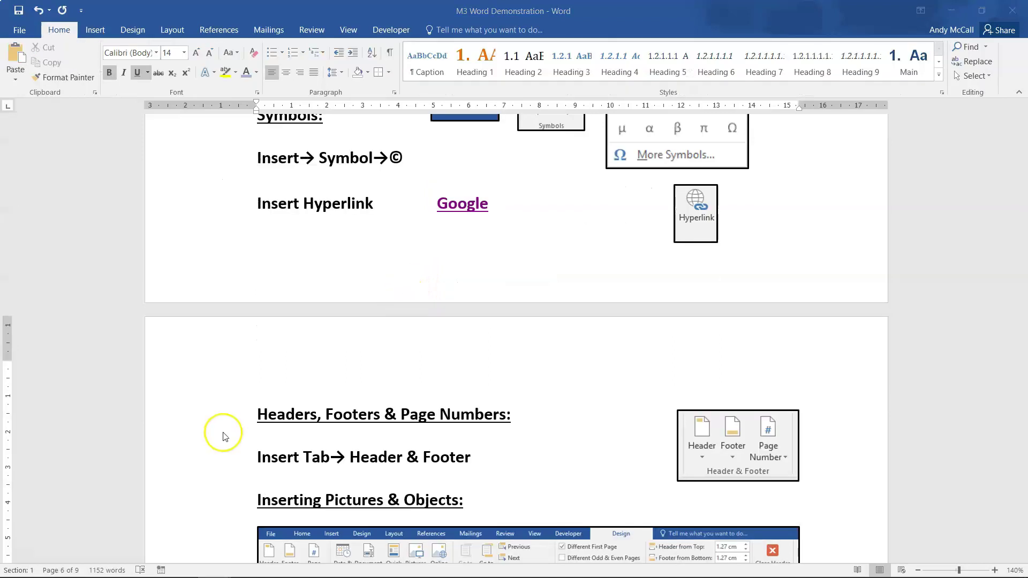
Open the header of the page containing the Insert Tab heading for editing
{"action": "left_click", "coordinate": [97, 32]}
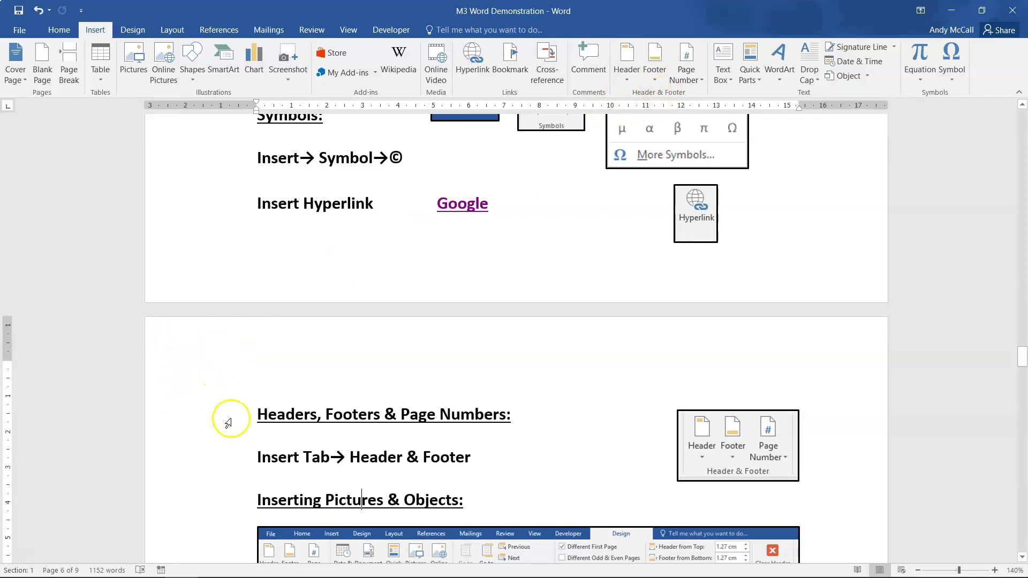
{"action": "scroll", "coordinate": [230, 428], "scroll_direction": "down", "scroll_amount": 15}
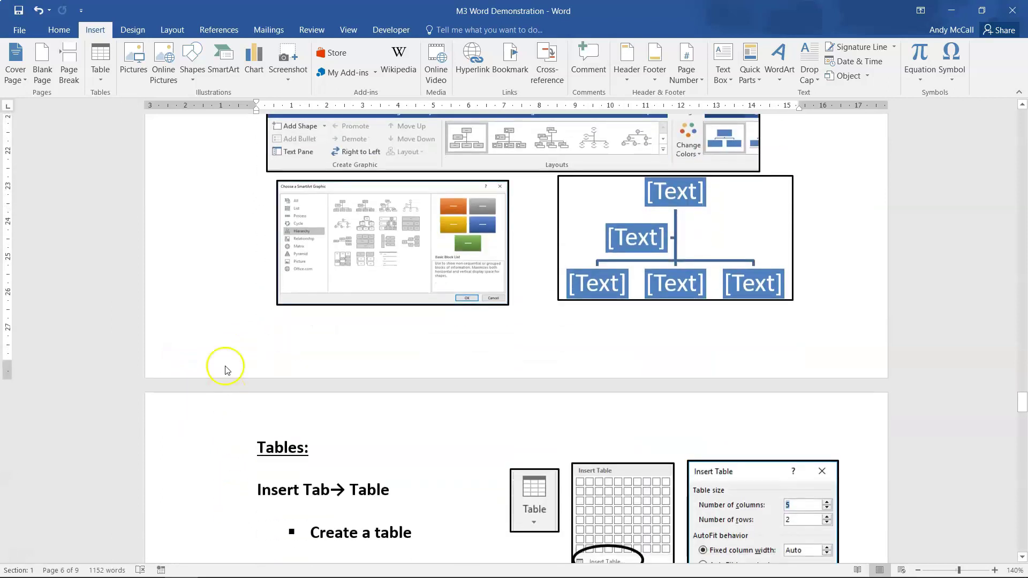
{"action": "scroll", "coordinate": [209, 374], "scroll_direction": "up", "scroll_amount": 12}
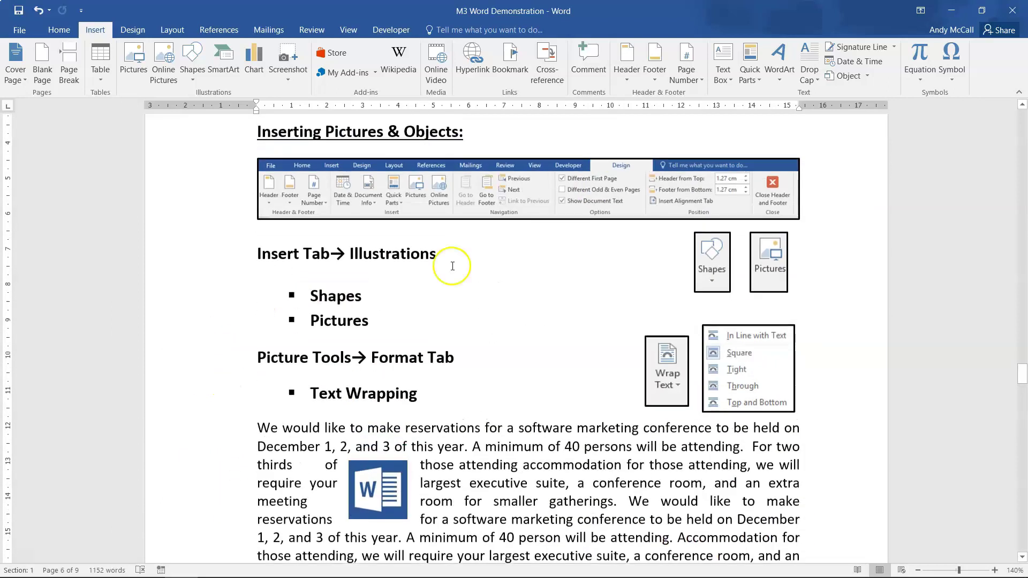
{"action": "left_click", "coordinate": [624, 60]}
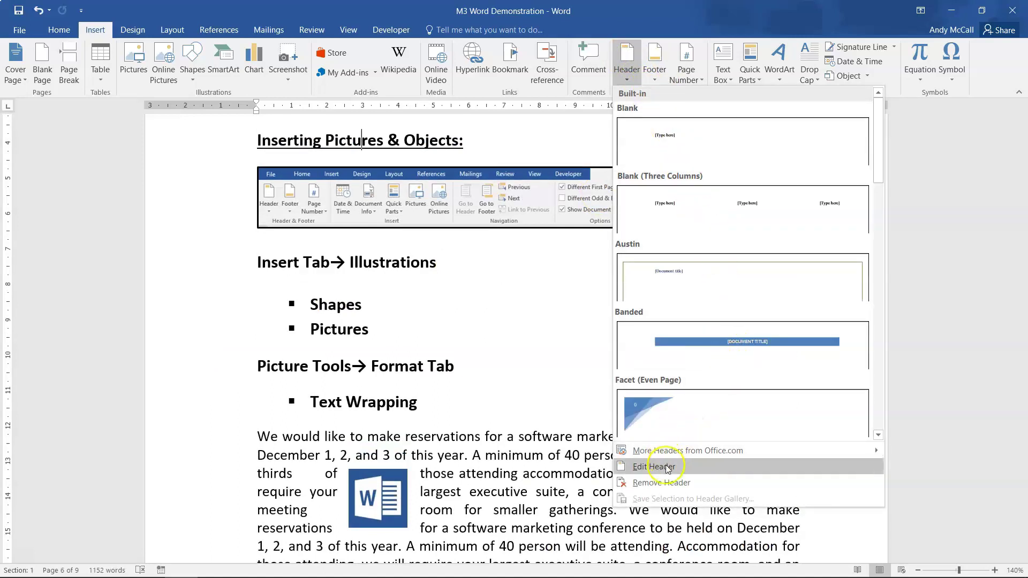
{"action": "left_click", "coordinate": [687, 469]}
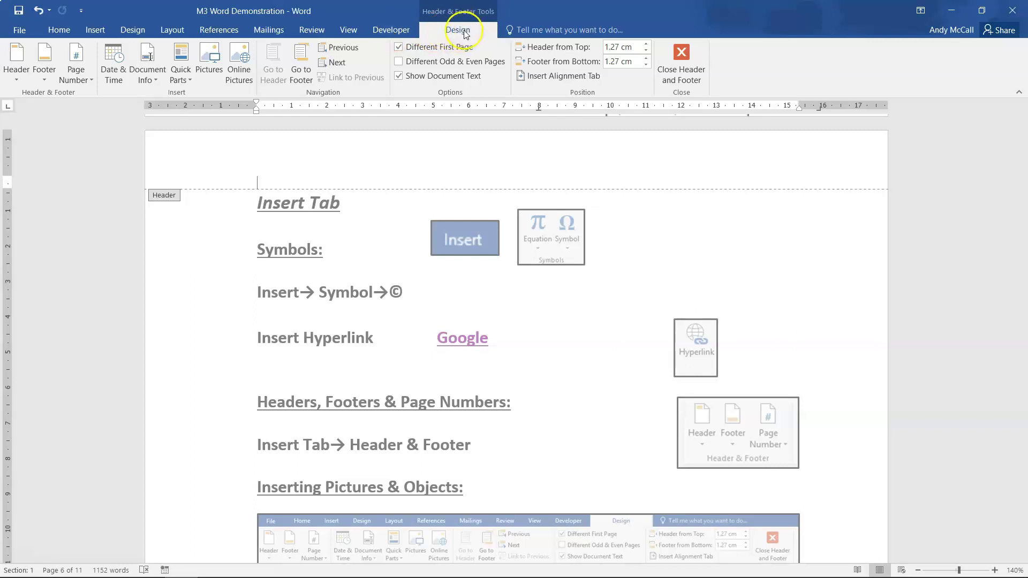
Try entering the author's full name in the header, and clear it again
{"action": "left_click", "coordinate": [263, 174]}
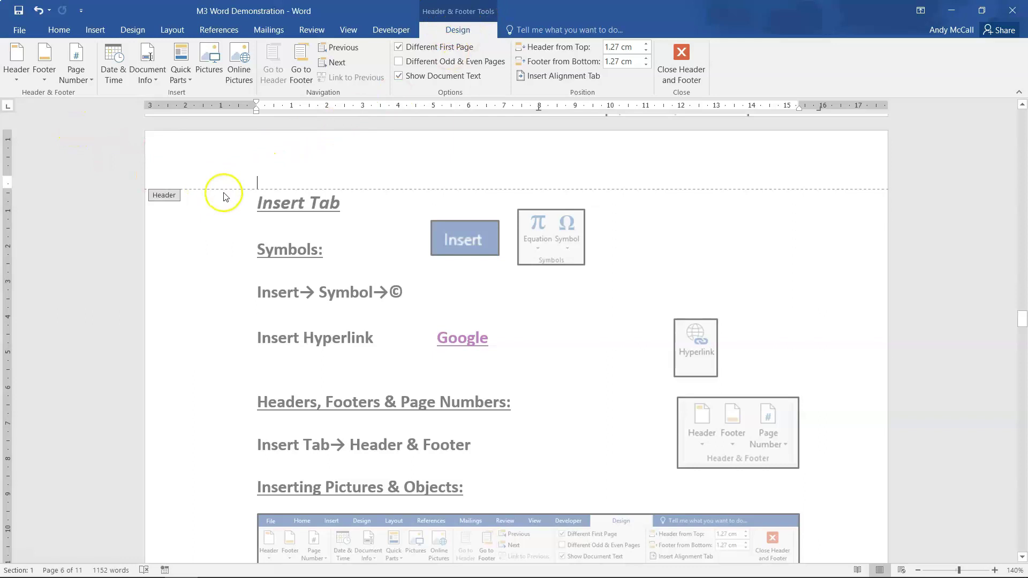
{"action": "type", "text": "Andy Mc"}
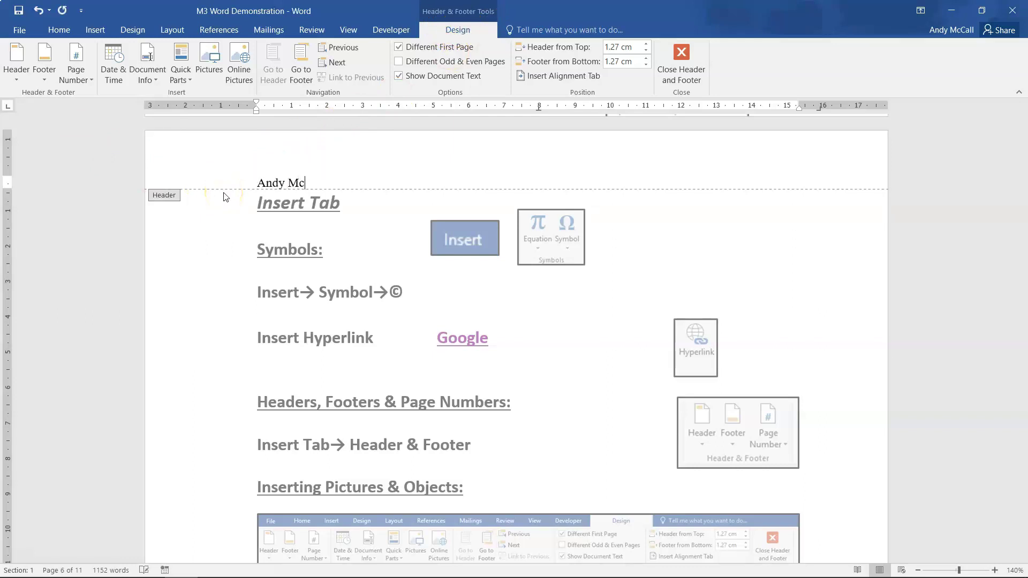
{"action": "type", "text": "Call"}
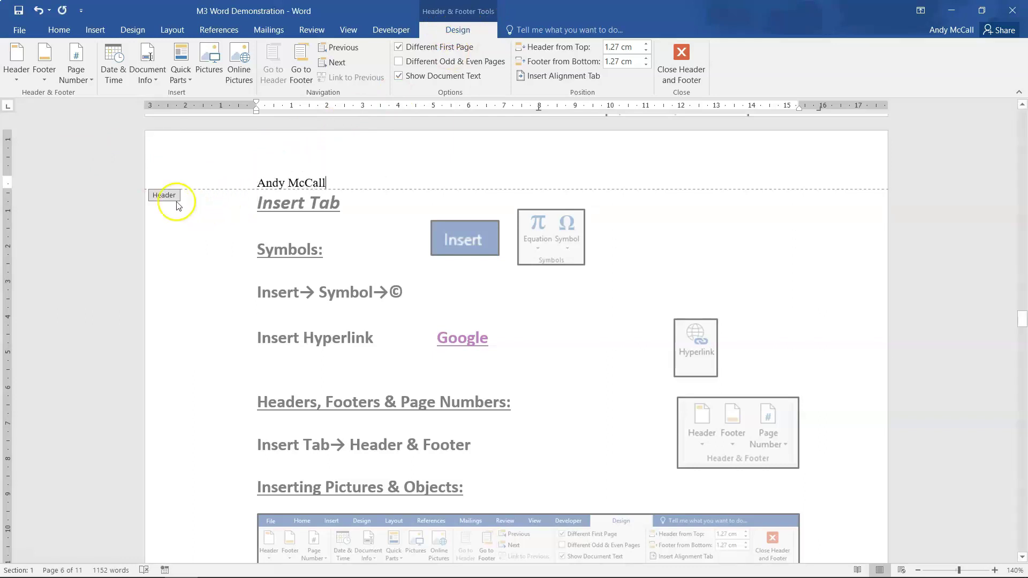
{"action": "key", "text": "BackSpace"}
{"action": "key", "text": "BackSpace"}
{"action": "key", "text": "BackSpace"}
{"action": "key", "text": "BackSpace"}
{"action": "key", "text": "BackSpace"}
{"action": "key", "text": "BackSpace"}
Try inserting the date in the 23/07/2020 format with automatic updating in the header, and undo it
{"action": "left_click", "coordinate": [114, 81]}
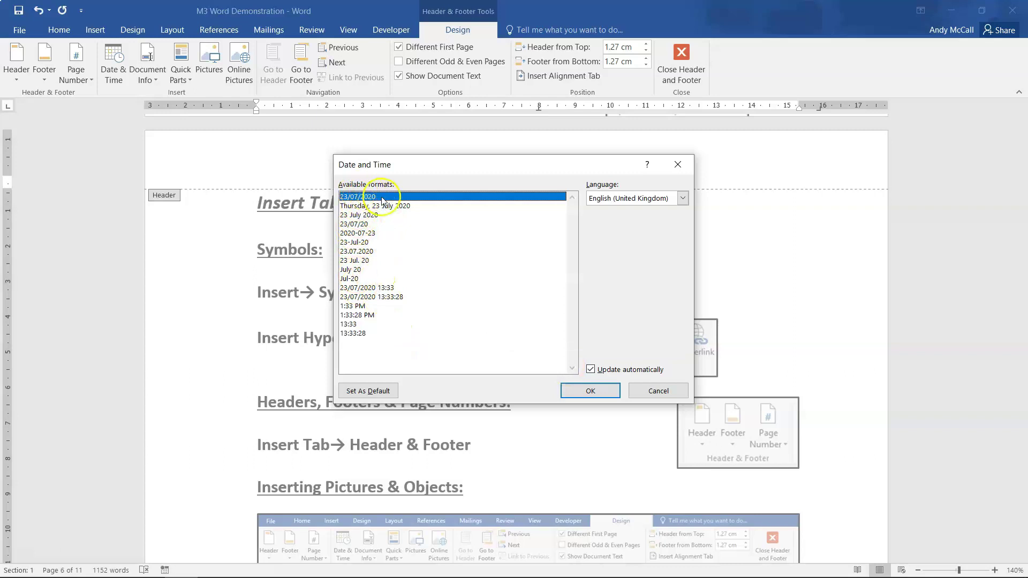
{"action": "left_click", "coordinate": [589, 369]}
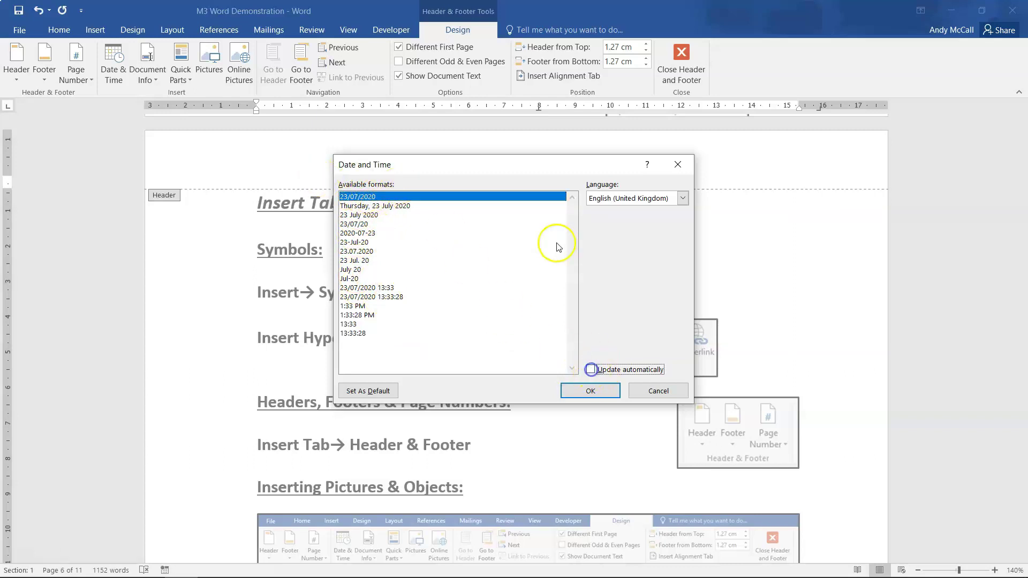
{"action": "left_click", "coordinate": [589, 371]}
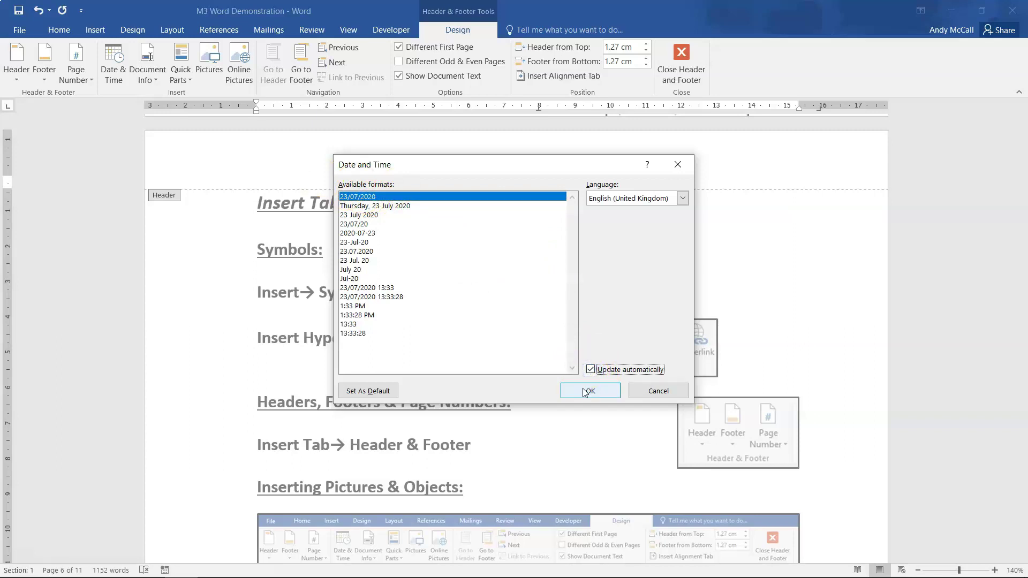
{"action": "left_click", "coordinate": [585, 391]}
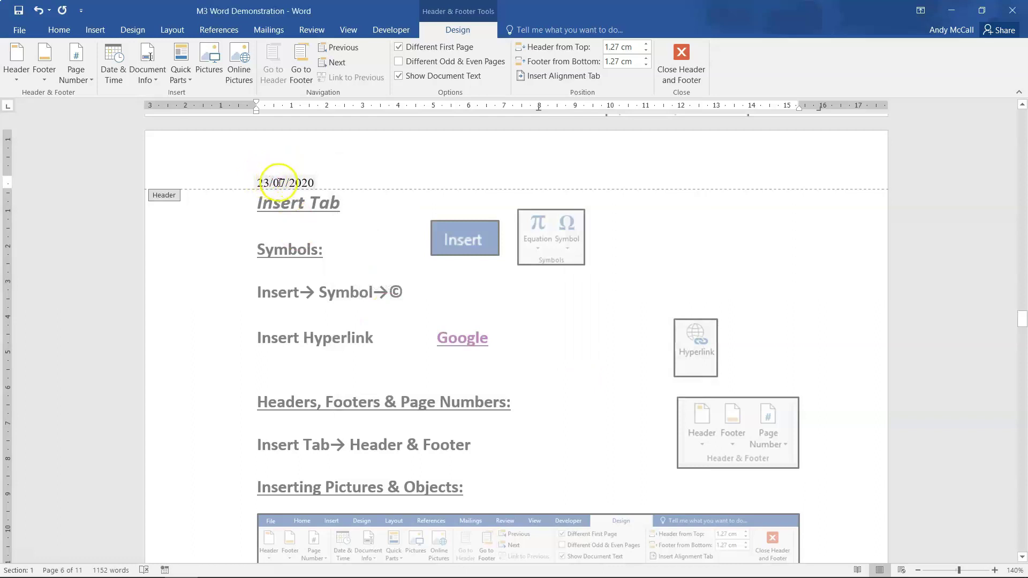
{"action": "key", "text": "ctrl+z"}
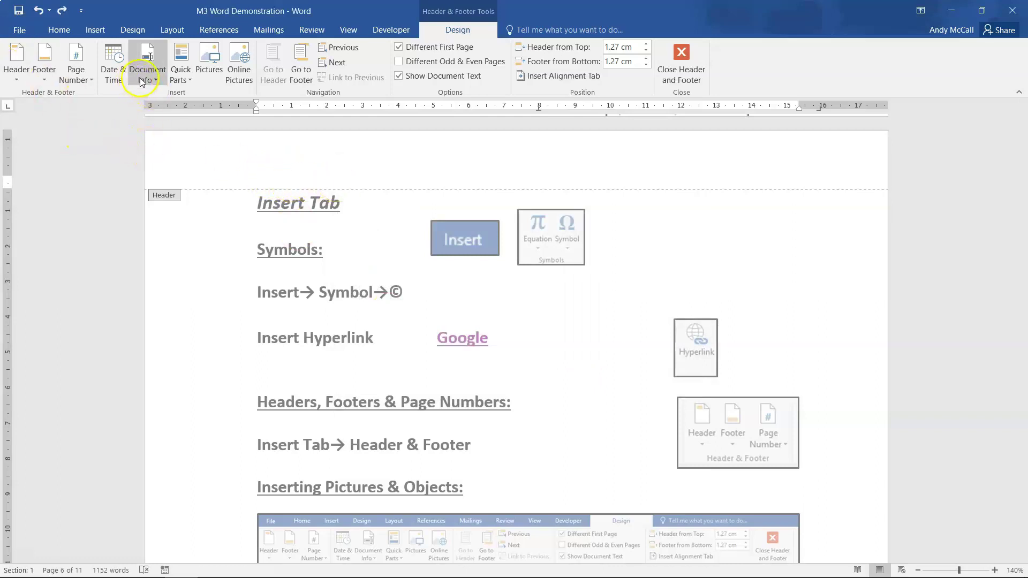
Try inserting a FileName field with no special format in the header, and delete it
{"action": "left_click", "coordinate": [180, 75]}
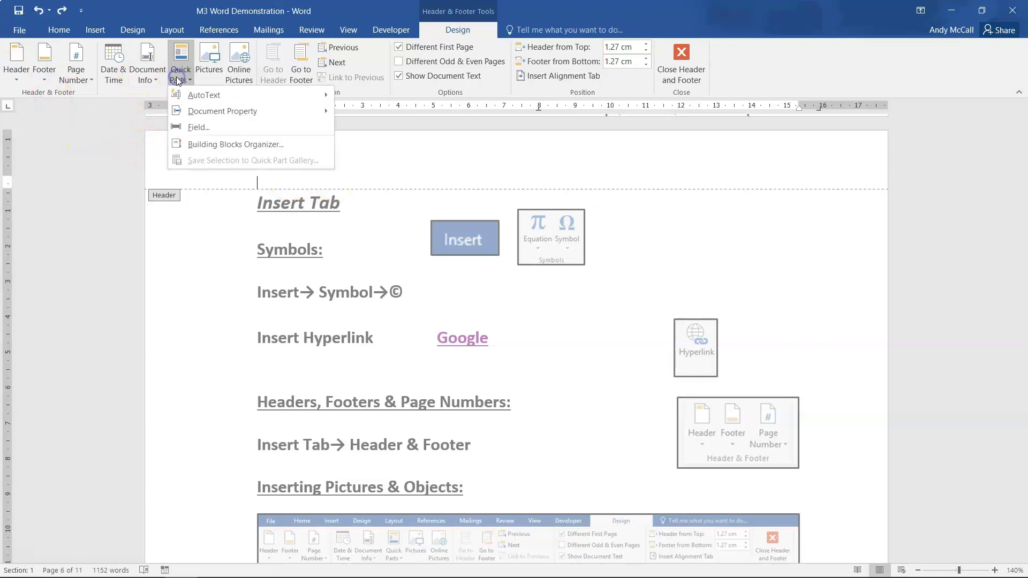
{"action": "left_click", "coordinate": [188, 131]}
{"action": "left_click_drag", "start_coordinate": [385, 239], "coordinate": [385, 269]}
{"action": "left_click", "coordinate": [289, 265]}
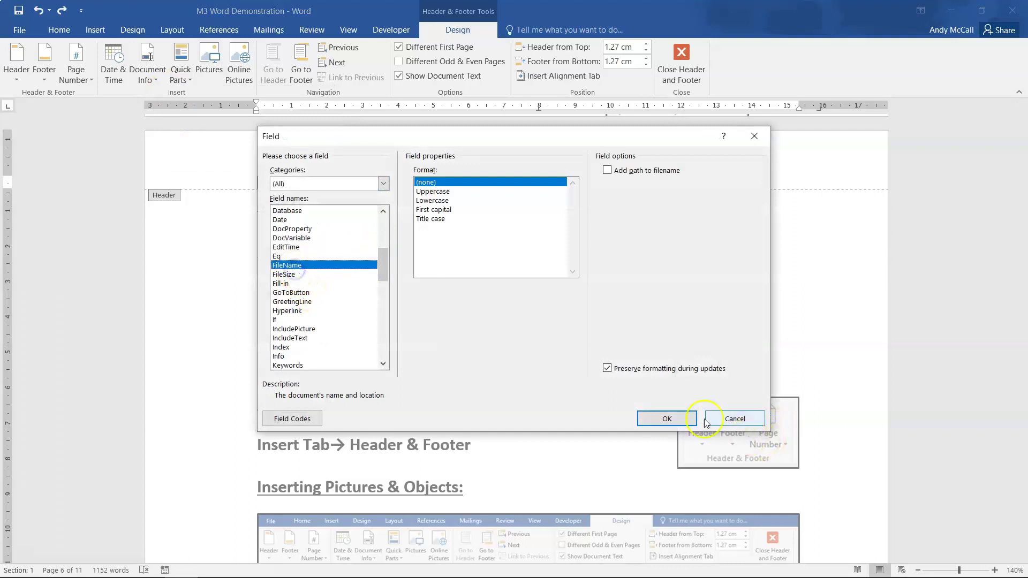
{"action": "left_click", "coordinate": [669, 418]}
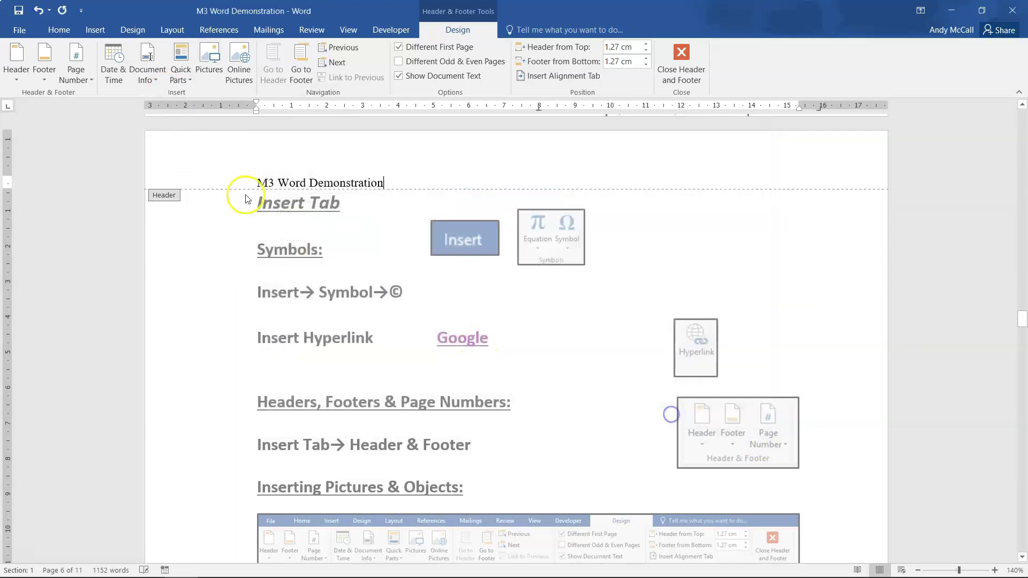
{"action": "left_click_drag", "start_coordinate": [385, 179], "coordinate": [251, 170]}
{"action": "key", "text": "Delete"}
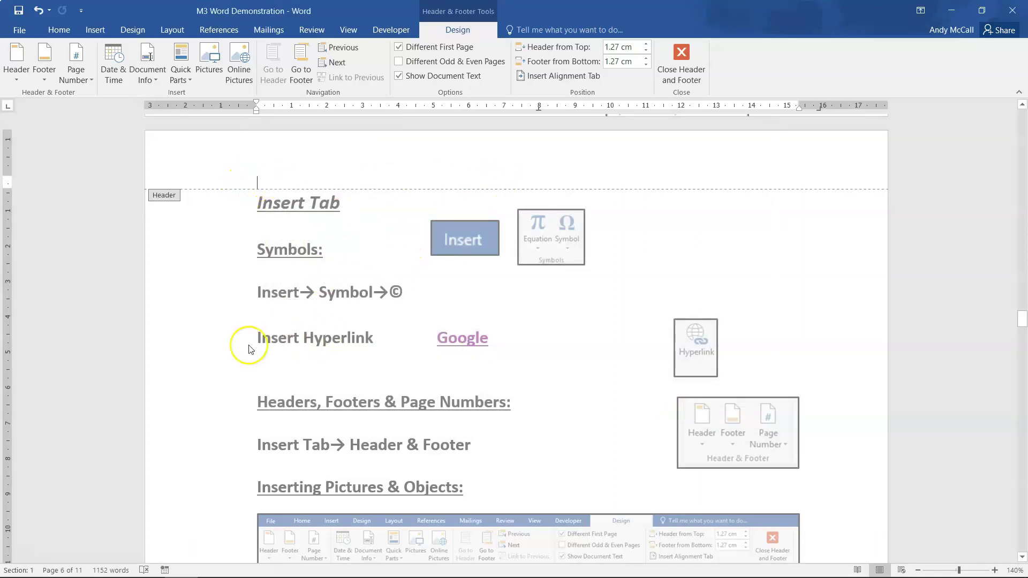
Close the header and open the footer of the same page for editing
{"action": "left_click", "coordinate": [679, 71]}
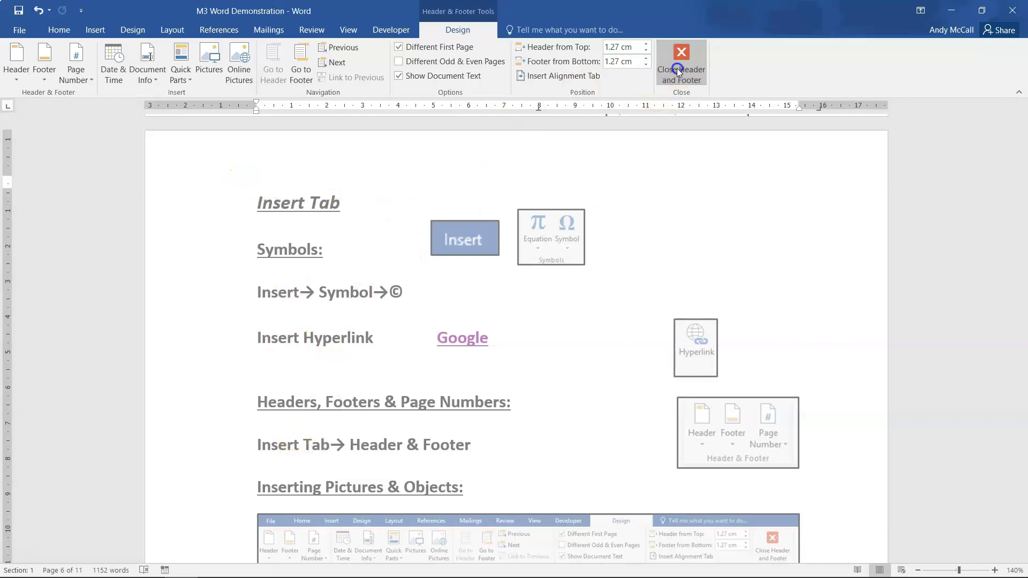
{"action": "scroll", "coordinate": [408, 312], "scroll_direction": "down", "scroll_amount": 5}
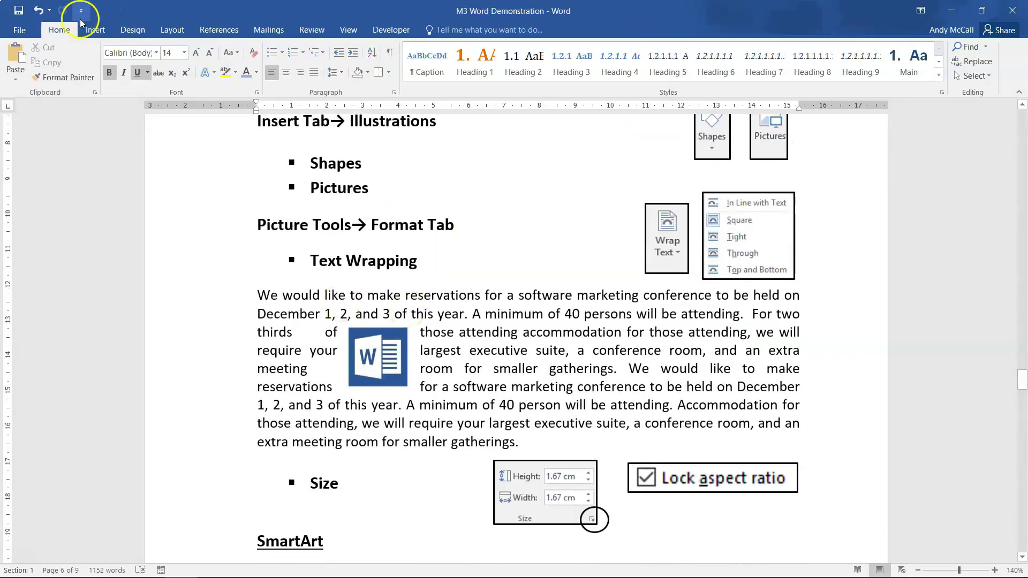
{"action": "left_click", "coordinate": [95, 30]}
{"action": "left_click", "coordinate": [656, 74]}
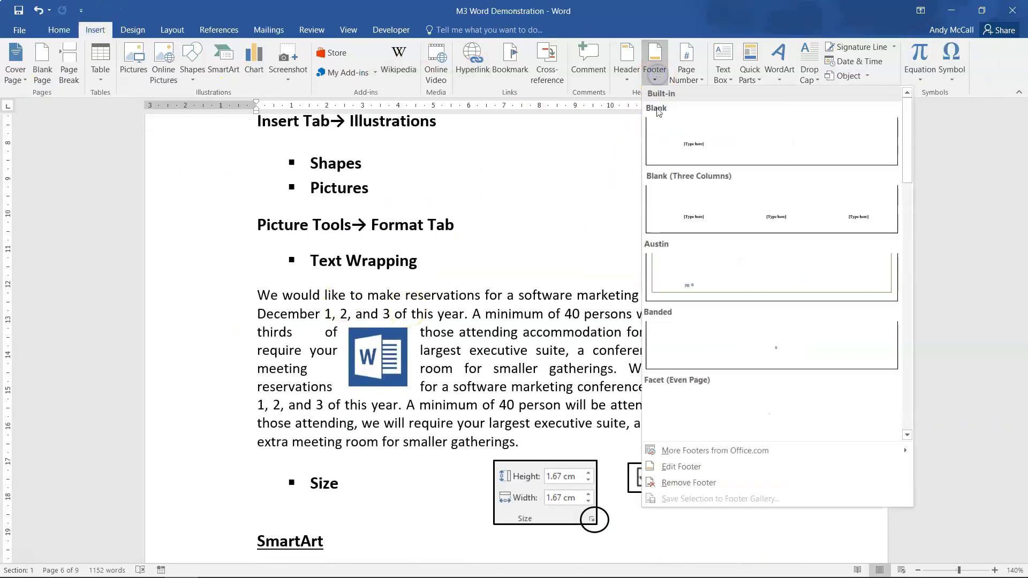
{"action": "left_click", "coordinate": [662, 469]}
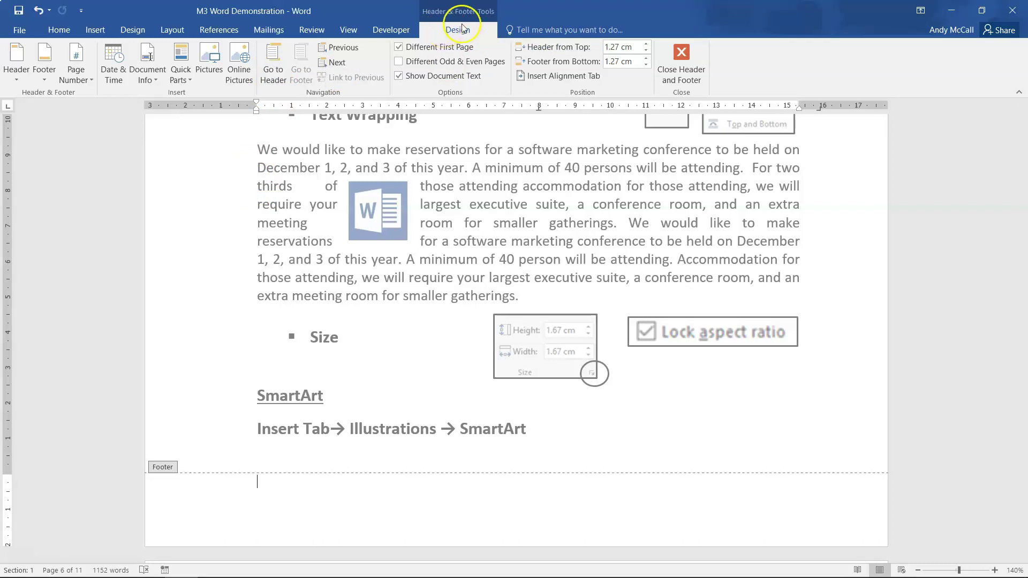
Switch from the footer to the header and back, and leave header and footer editing
{"action": "left_click", "coordinate": [273, 63]}
{"action": "left_click", "coordinate": [299, 63]}
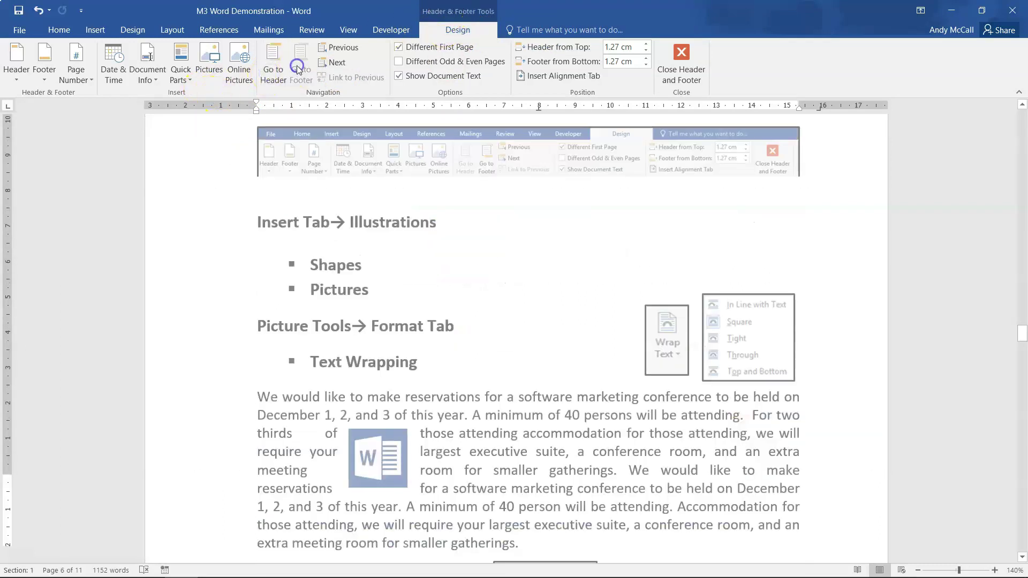
{"action": "left_click", "coordinate": [684, 65]}
Insert page numbers at the bottom of the page in the Plain Number 3 style
{"action": "left_click", "coordinate": [89, 30]}
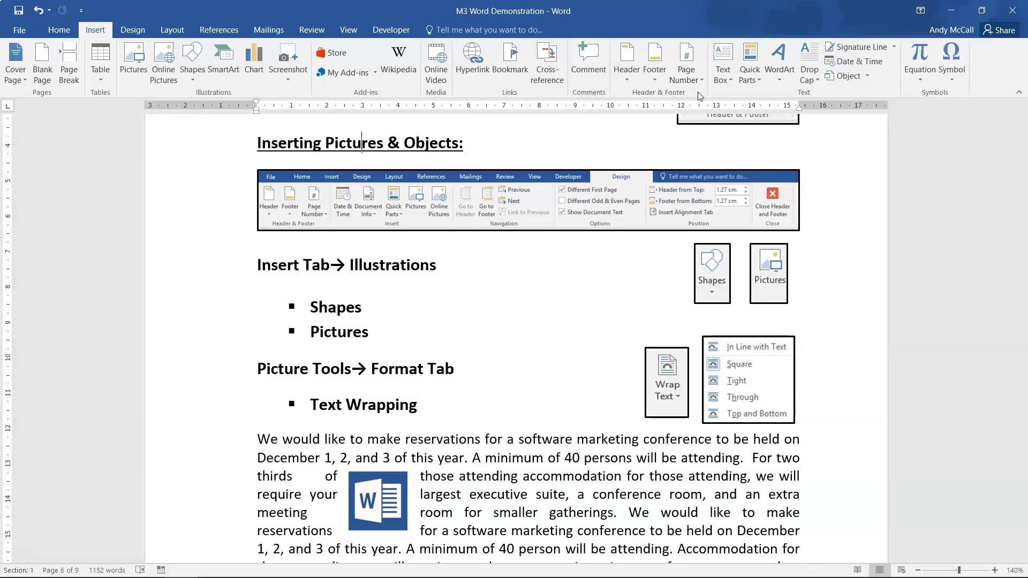
{"action": "left_click", "coordinate": [676, 69]}
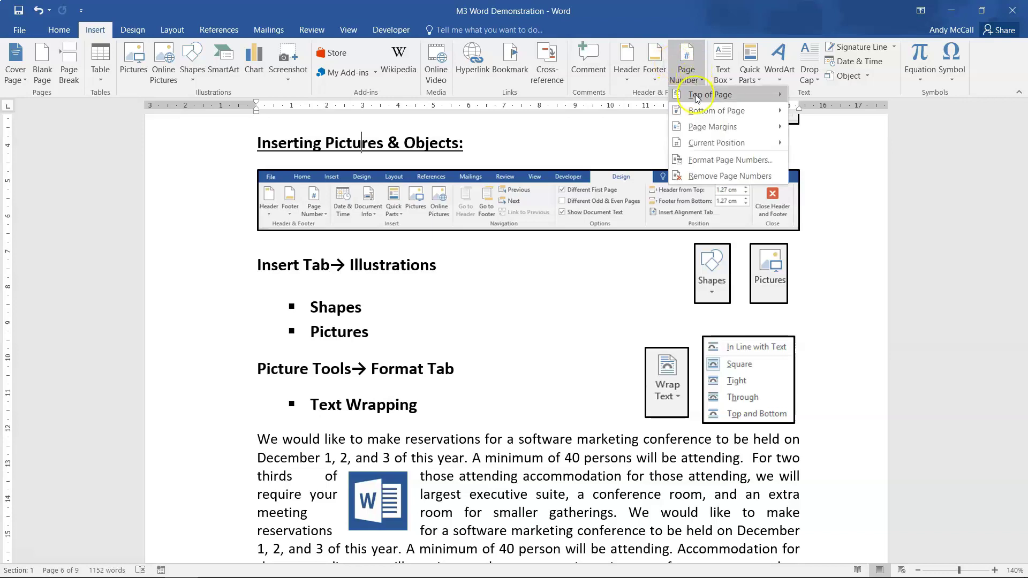
{"action": "mouse_move", "coordinate": [665, 133]}
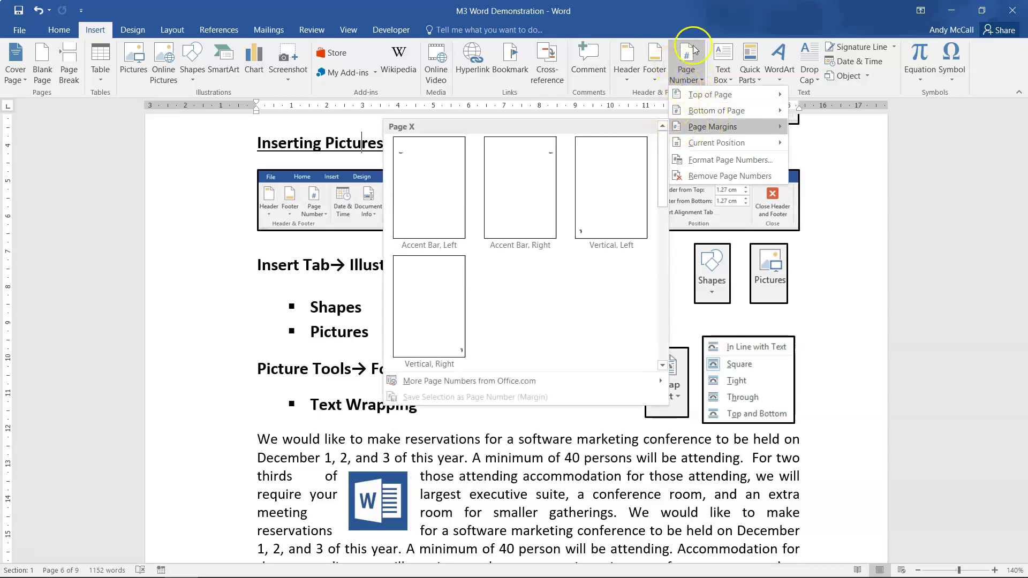
{"action": "mouse_move", "coordinate": [709, 99]}
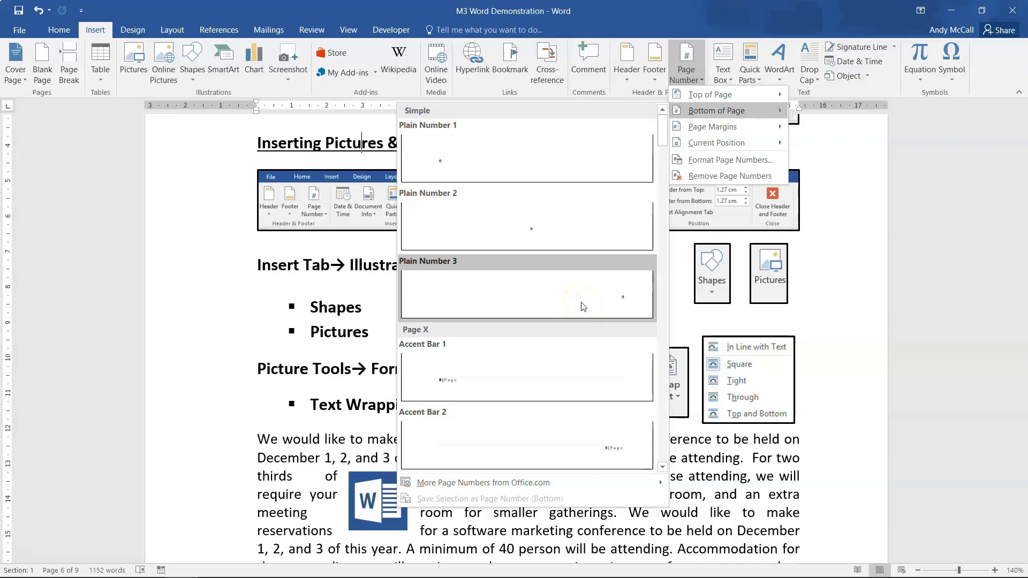
{"action": "left_click", "coordinate": [600, 301]}
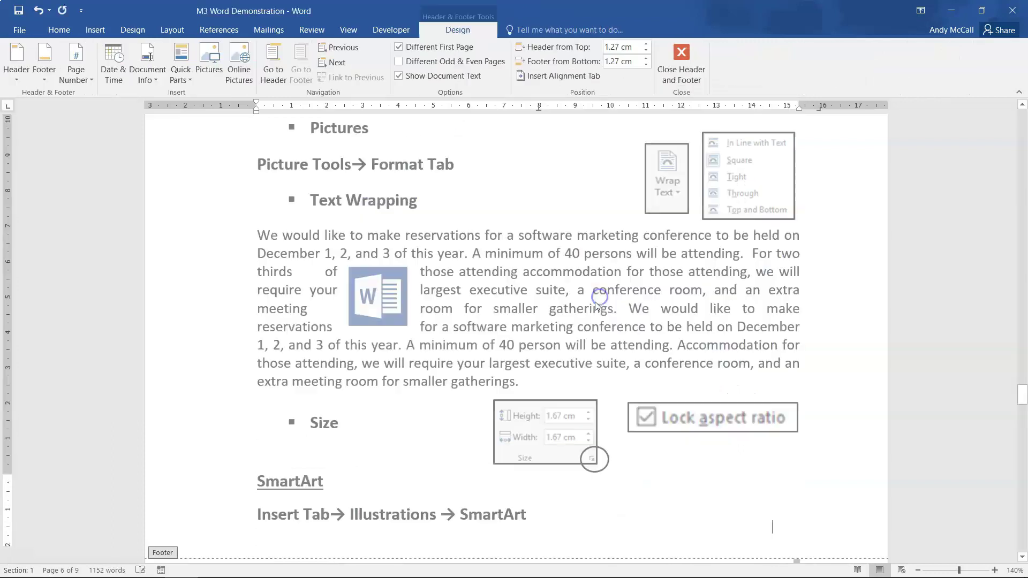
Look through the neighbouring pages to check their footers for page numbers, and close header and footer editing
{"action": "scroll", "coordinate": [824, 438], "scroll_direction": "up", "scroll_amount": 15}
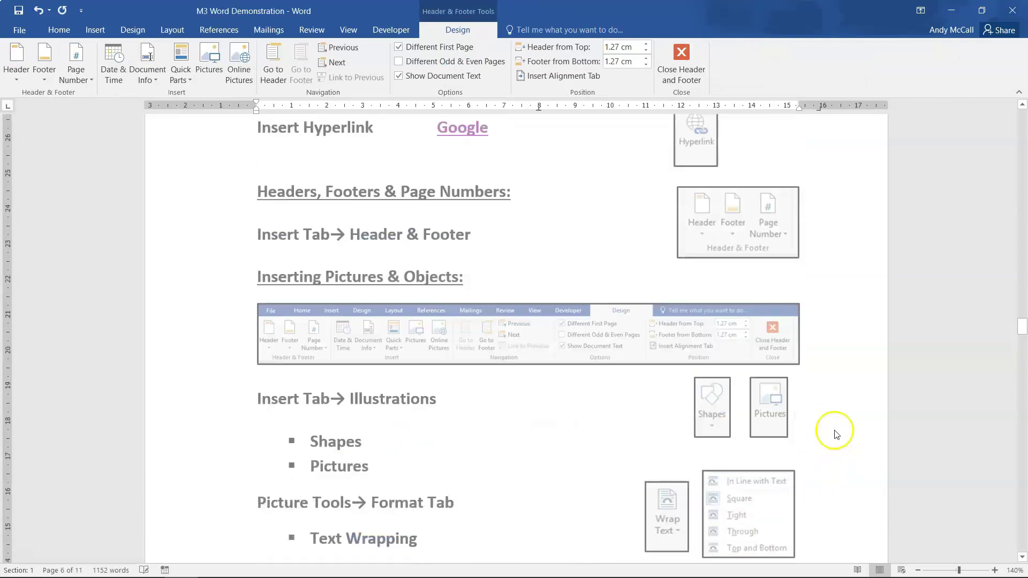
{"action": "scroll", "coordinate": [789, 530], "scroll_direction": "down", "scroll_amount": 4}
{"action": "scroll", "coordinate": [787, 518], "scroll_direction": "down", "scroll_amount": 15}
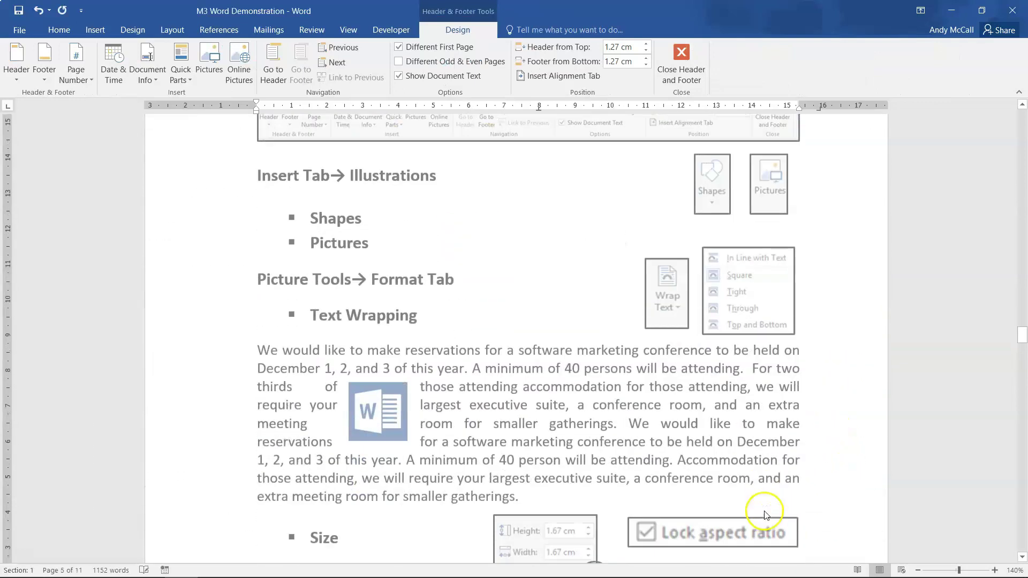
{"action": "scroll", "coordinate": [768, 505], "scroll_direction": "up", "scroll_amount": 15}
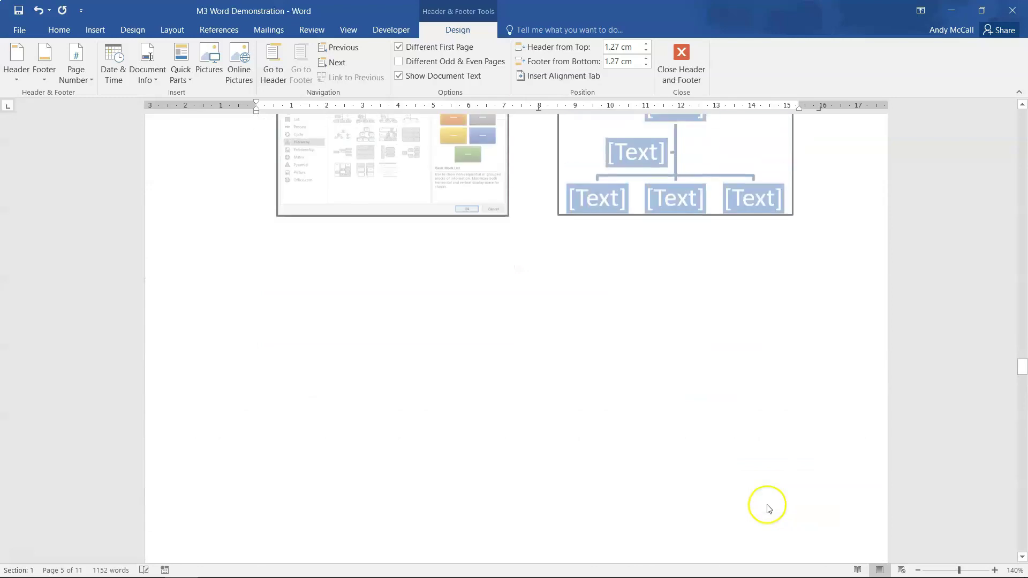
{"action": "scroll", "coordinate": [771, 505], "scroll_direction": "up", "scroll_amount": 12}
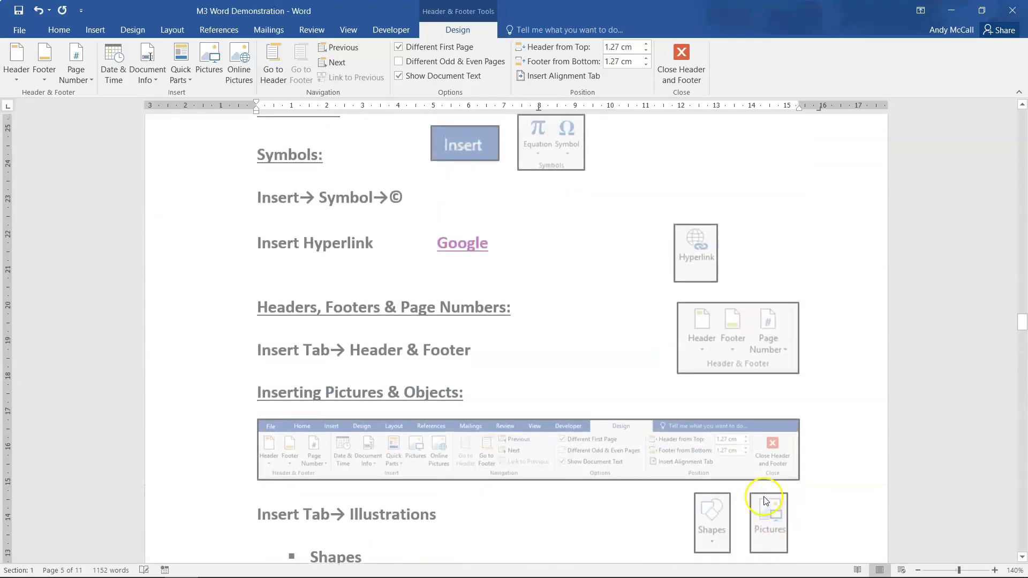
{"action": "scroll", "coordinate": [765, 506], "scroll_direction": "down", "scroll_amount": 15}
{"action": "scroll", "coordinate": [762, 503], "scroll_direction": "up", "scroll_amount": 6}
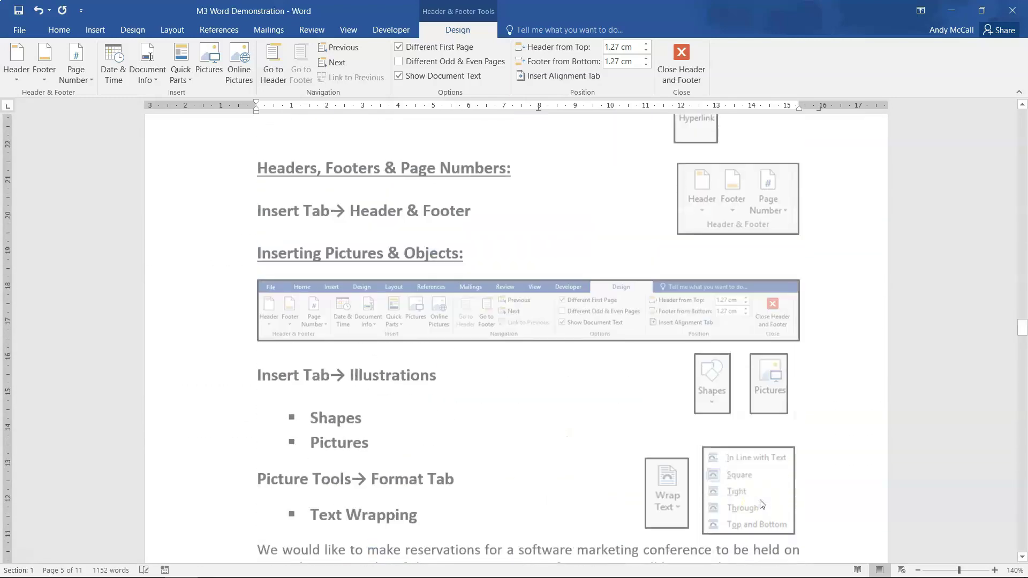
{"action": "left_click", "coordinate": [683, 80]}
Draw a rectangle about 2.7 cm high and 3.3 cm wide beside the Shapes and Pictures bullets
{"action": "left_click", "coordinate": [97, 28]}
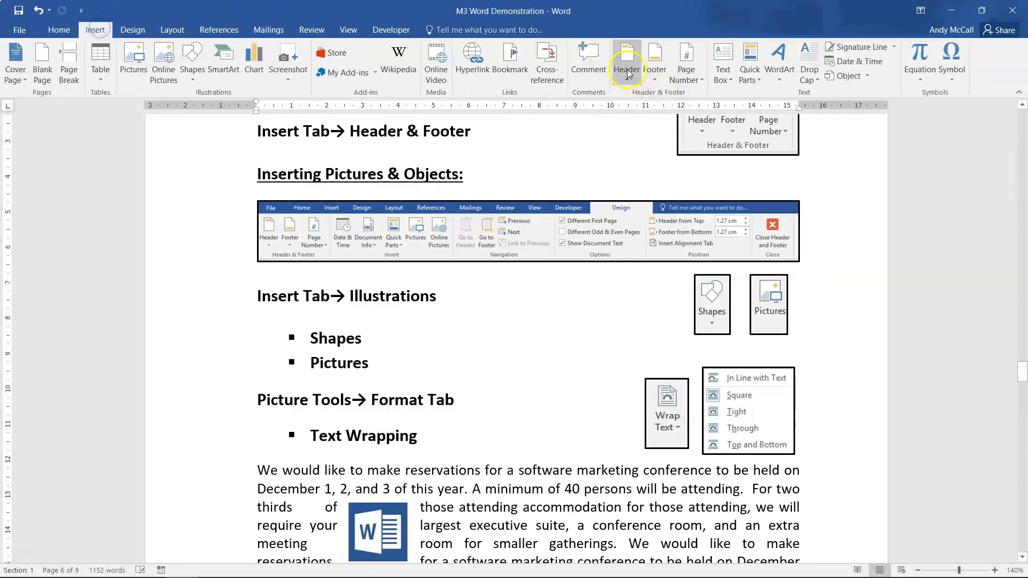
{"action": "left_click", "coordinate": [515, 333]}
{"action": "scroll", "coordinate": [516, 333], "scroll_direction": "up", "scroll_amount": 3}
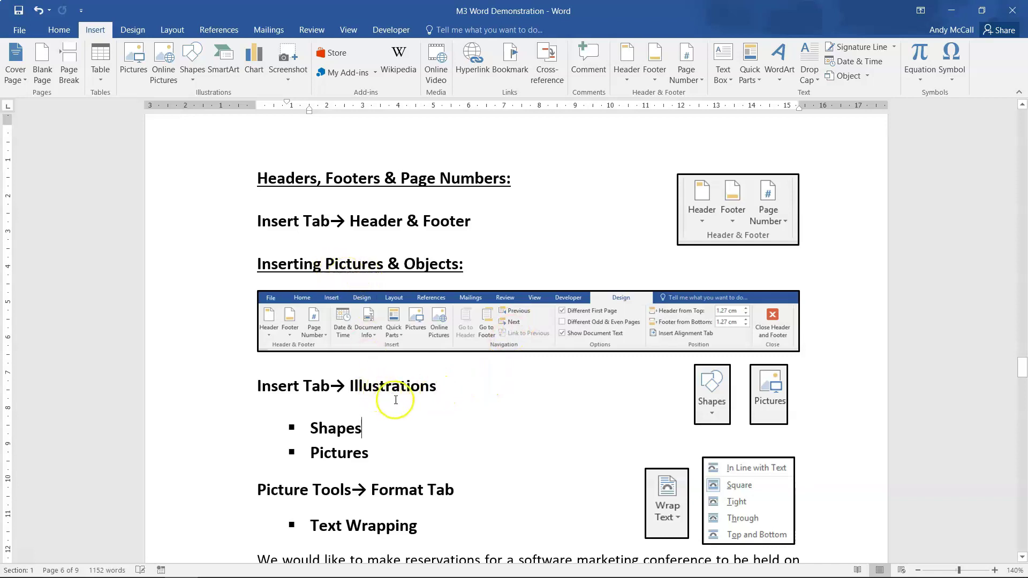
{"action": "left_click", "coordinate": [370, 414]}
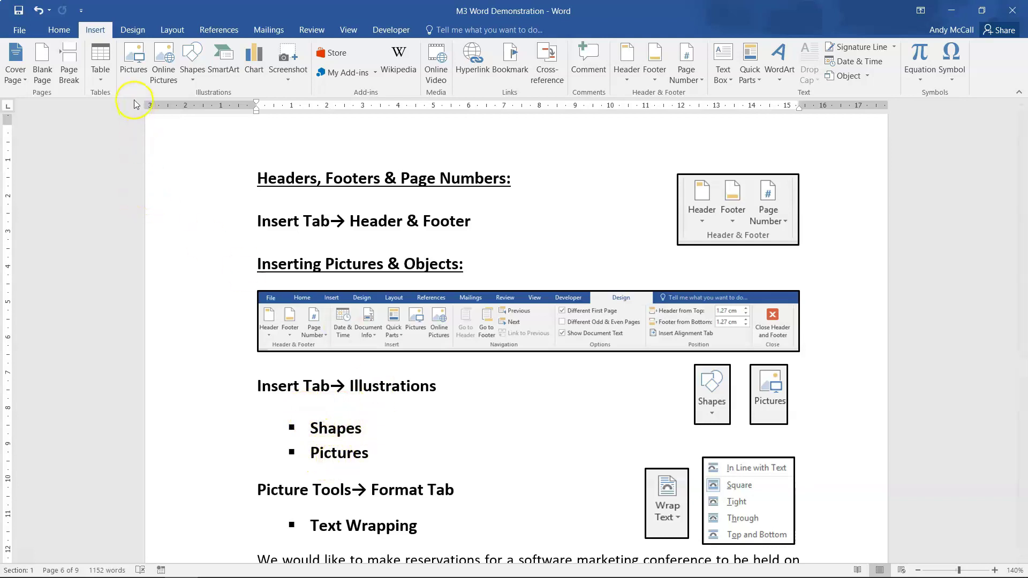
{"action": "left_click", "coordinate": [192, 56]}
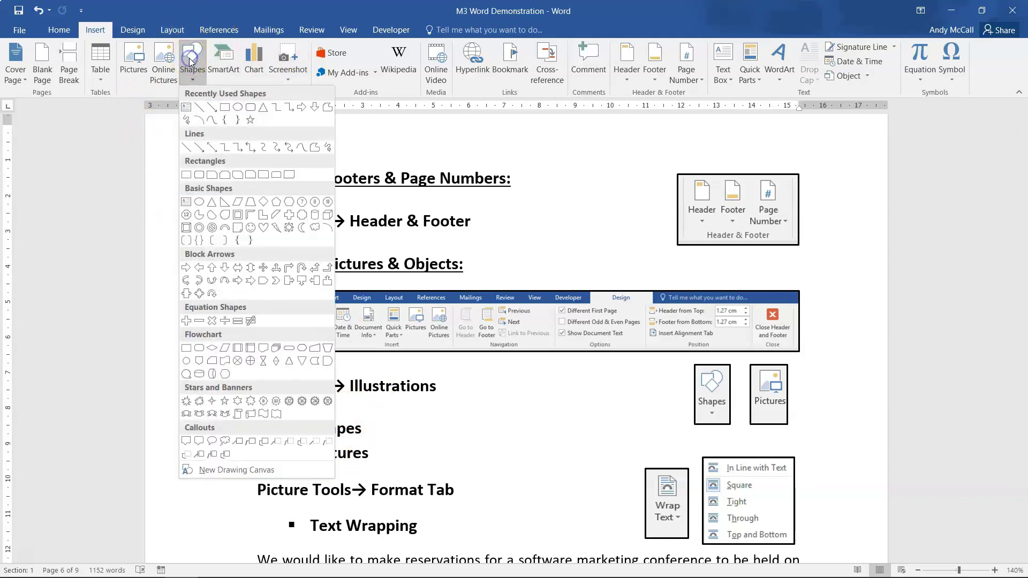
{"action": "left_click", "coordinate": [237, 108]}
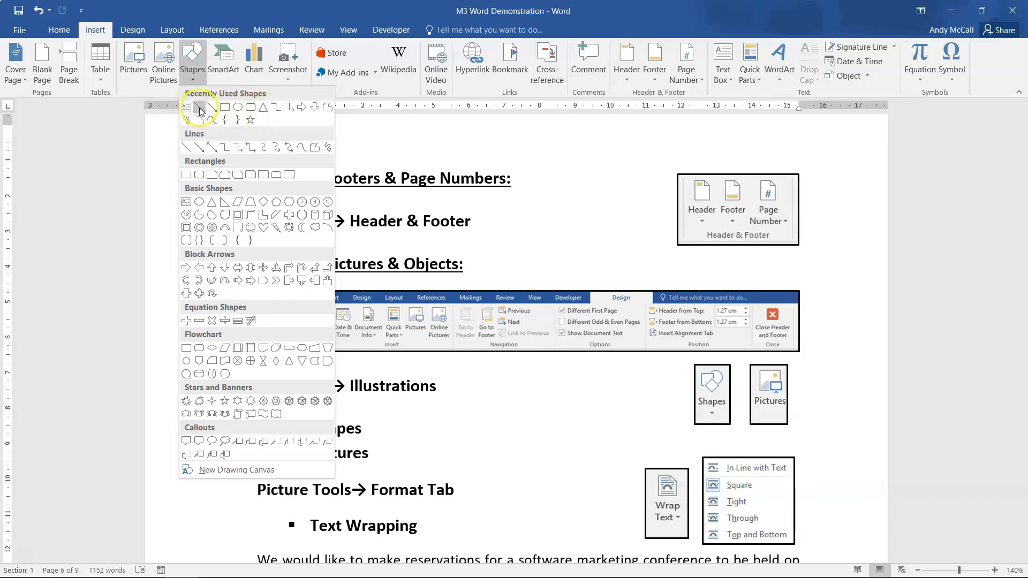
{"action": "left_click", "coordinate": [236, 108]}
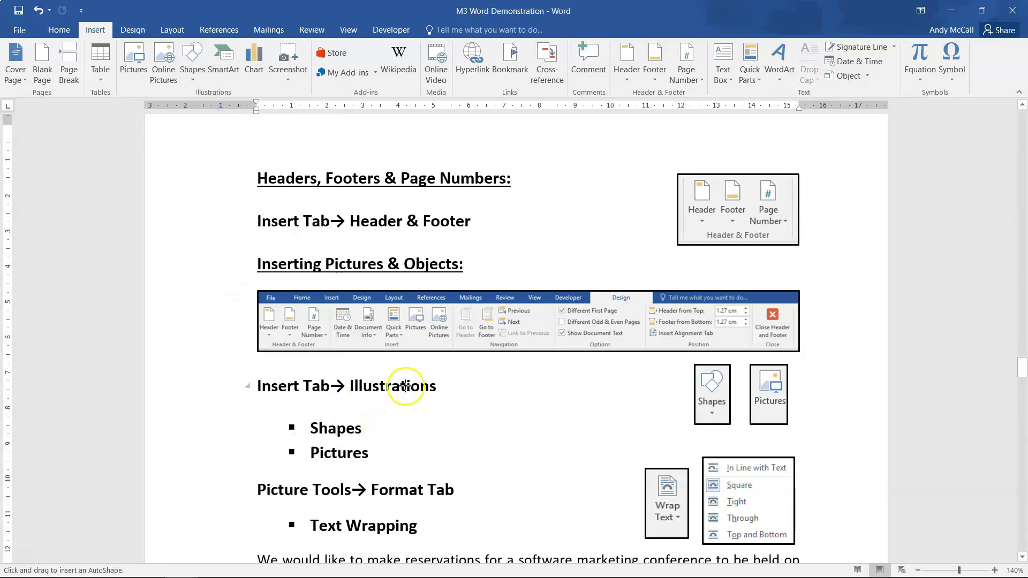
{"action": "left_click_drag", "start_coordinate": [465, 364], "coordinate": [582, 458]}
{"action": "left_click", "coordinate": [385, 422]}
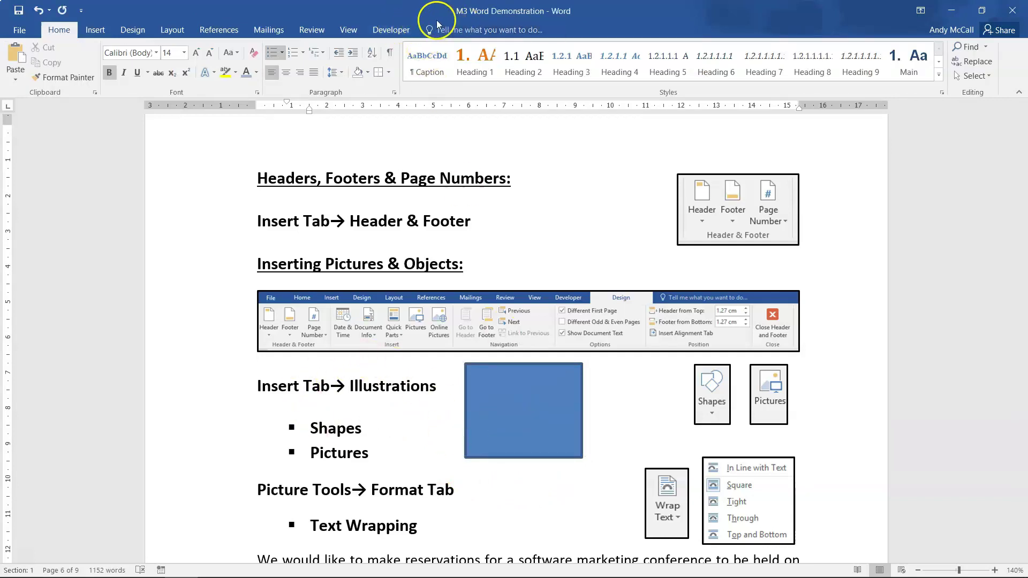
Try a red fill and a light aqua outline on the rectangle, and delete the shape
{"action": "left_click", "coordinate": [515, 393]}
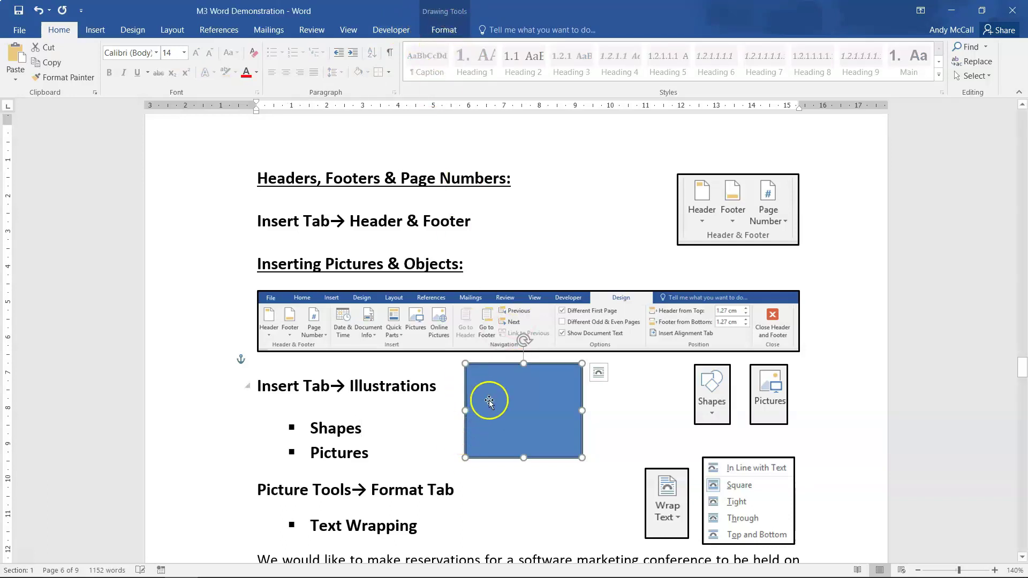
{"action": "left_click", "coordinate": [439, 31]}
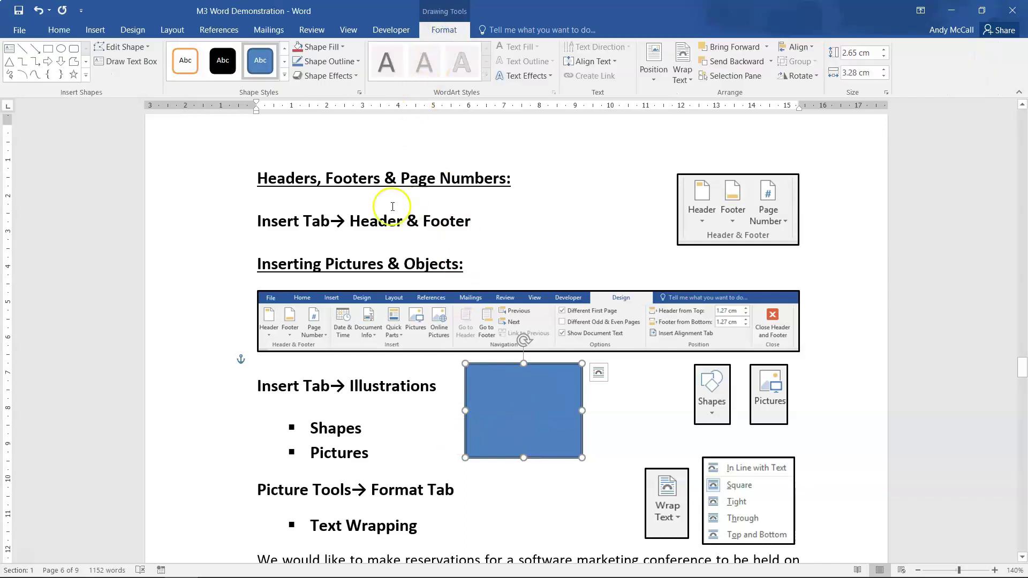
{"action": "left_click", "coordinate": [308, 49]}
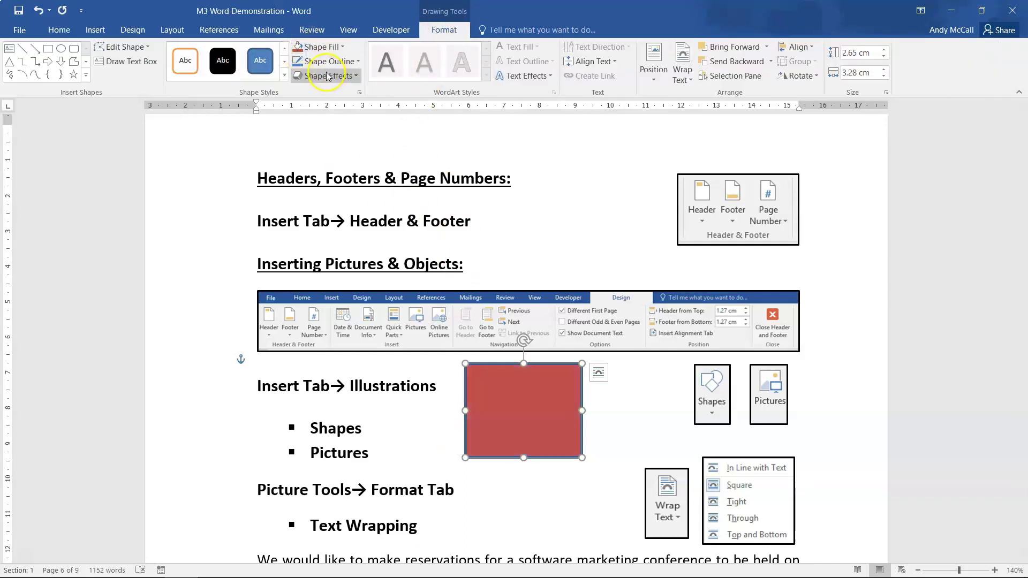
{"action": "left_click", "coordinate": [322, 62]}
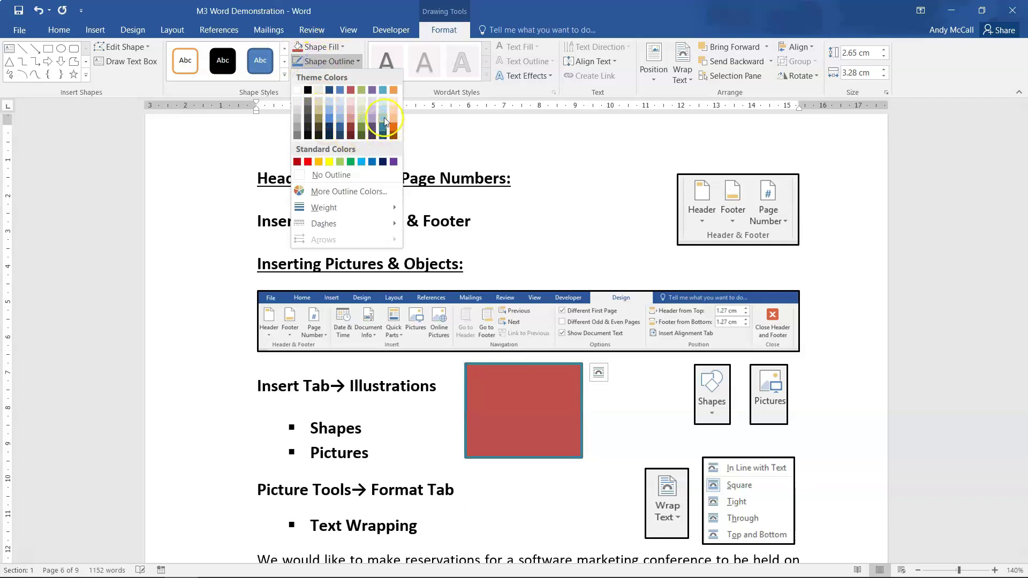
{"action": "left_click", "coordinate": [384, 117]}
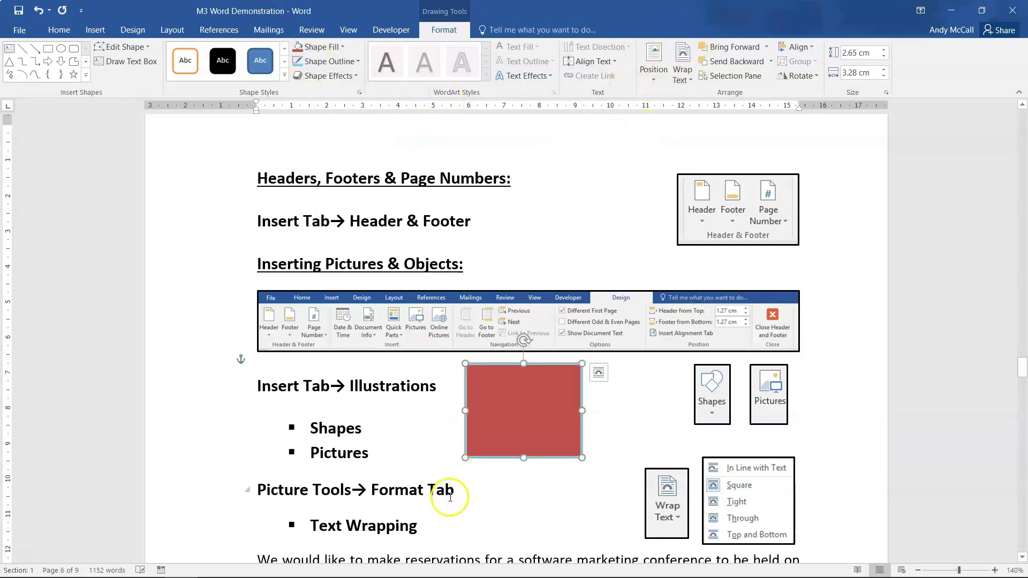
{"action": "key", "text": "Delete"}
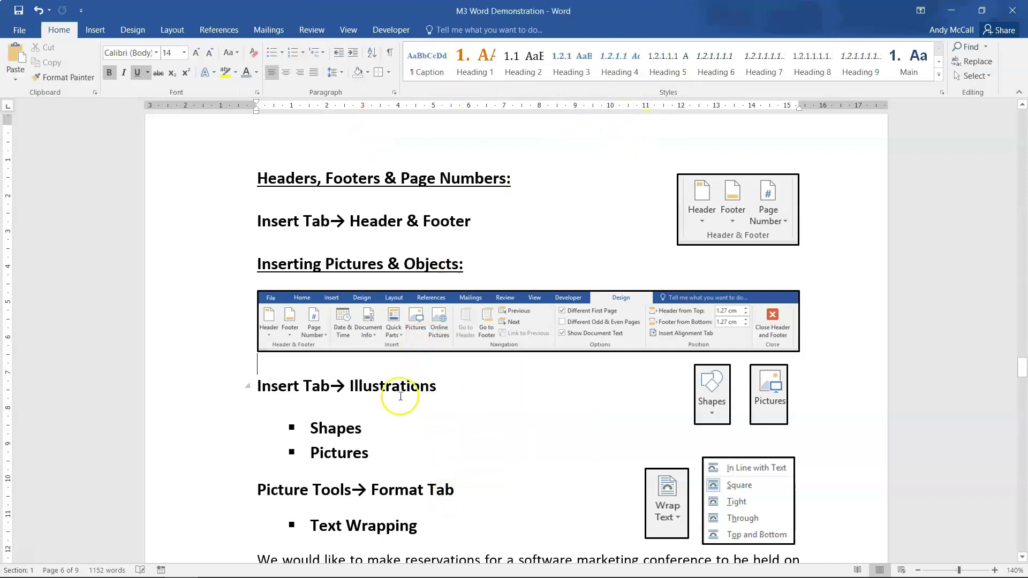
Insert the Coventry University logo picture from the Desktop above the "Insert Tab → Illustrations" line
{"action": "left_click", "coordinate": [97, 31]}
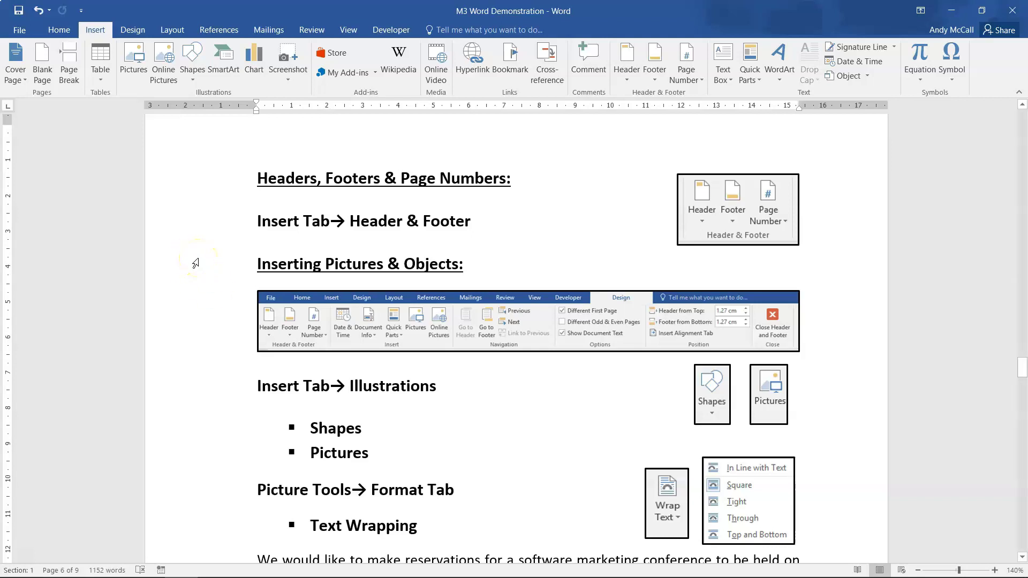
{"action": "left_click", "coordinate": [136, 71]}
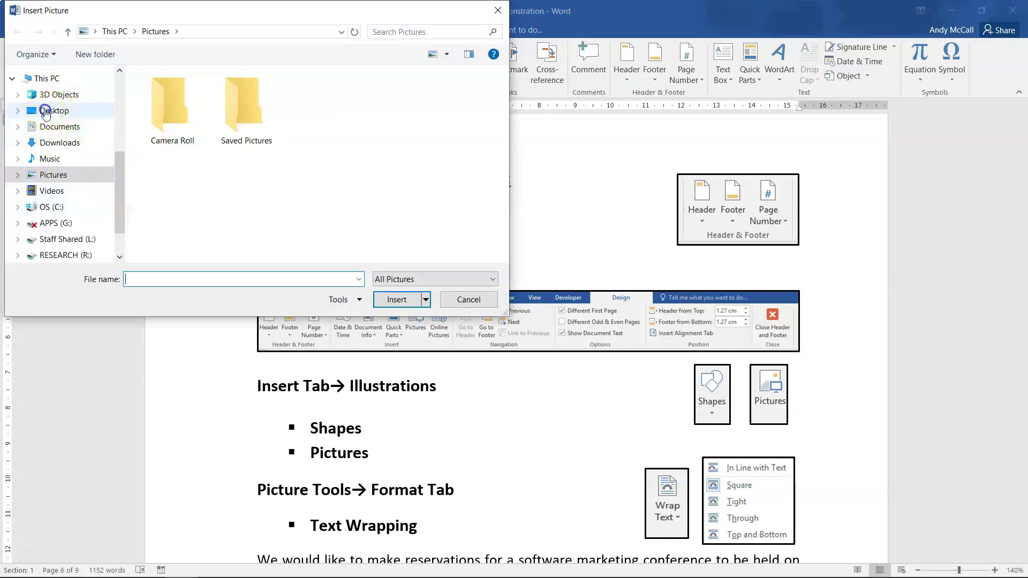
{"action": "left_click", "coordinate": [46, 110]}
{"action": "left_click", "coordinate": [163, 108]}
{"action": "left_click", "coordinate": [387, 300]}
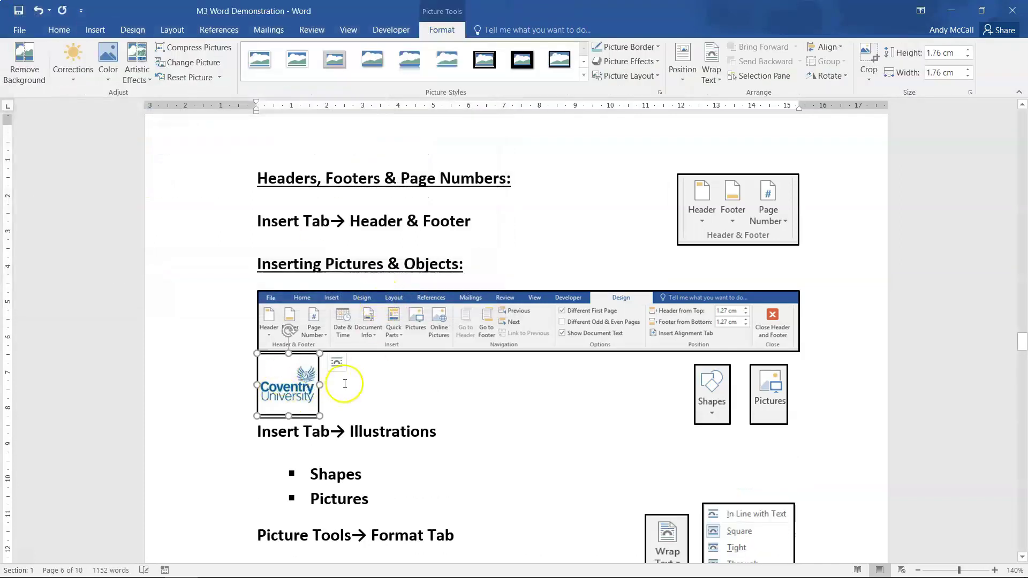
{"action": "left_click", "coordinate": [345, 384]}
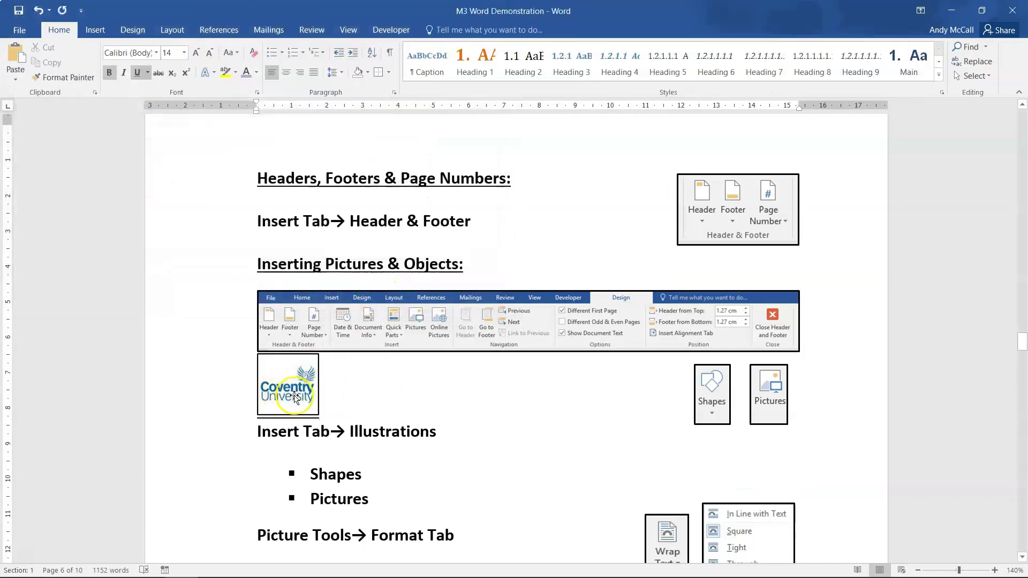
Select the Coventry University logo and look through its available text wrapping options
{"action": "left_click", "coordinate": [294, 397]}
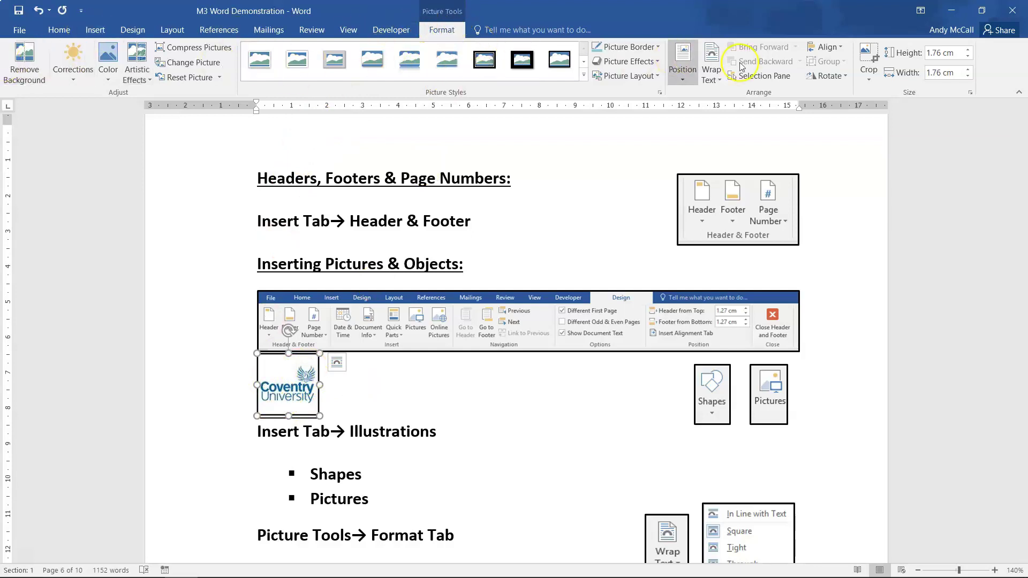
{"action": "scroll", "coordinate": [541, 344], "scroll_direction": "down", "scroll_amount": 4}
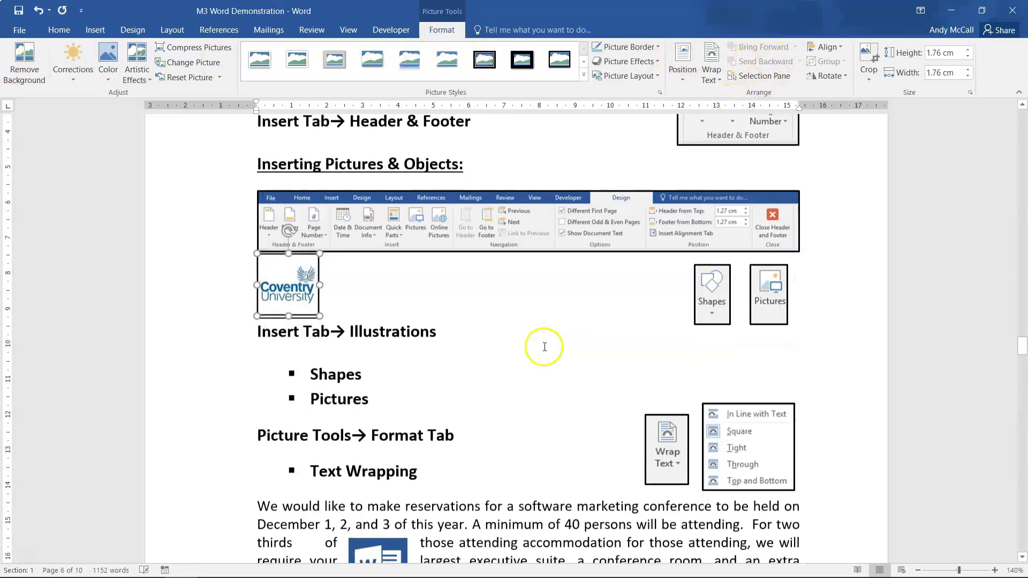
{"action": "scroll", "coordinate": [559, 329], "scroll_direction": "up", "scroll_amount": 2}
{"action": "scroll", "coordinate": [472, 349], "scroll_direction": "up", "scroll_amount": 1}
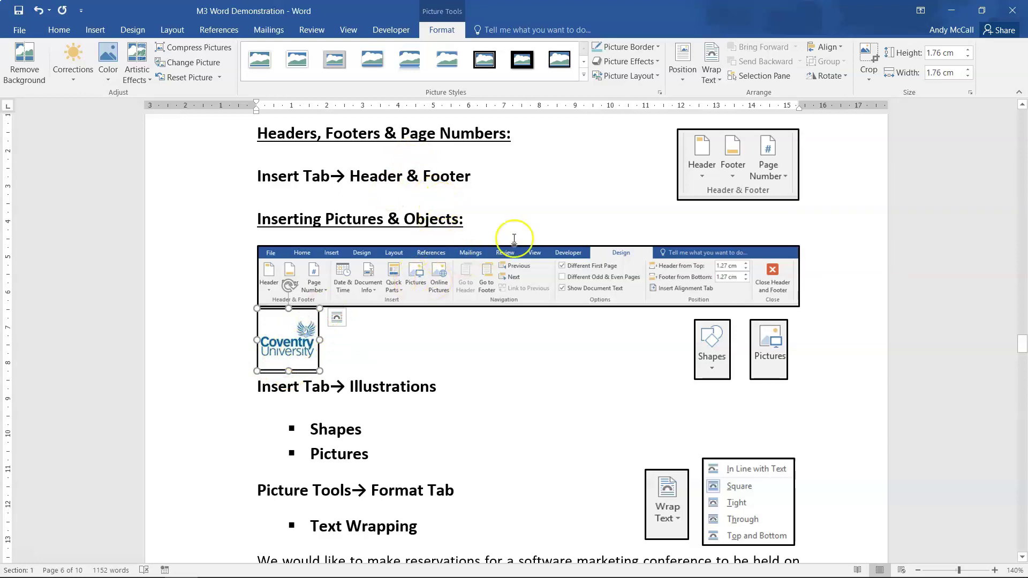
{"action": "left_click", "coordinate": [711, 79]}
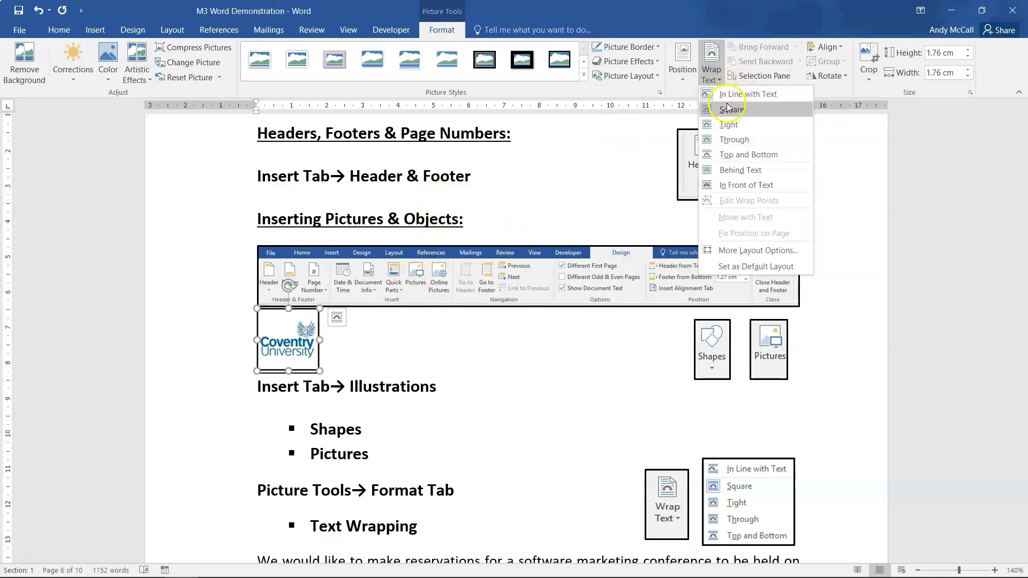
{"action": "left_click", "coordinate": [282, 344]}
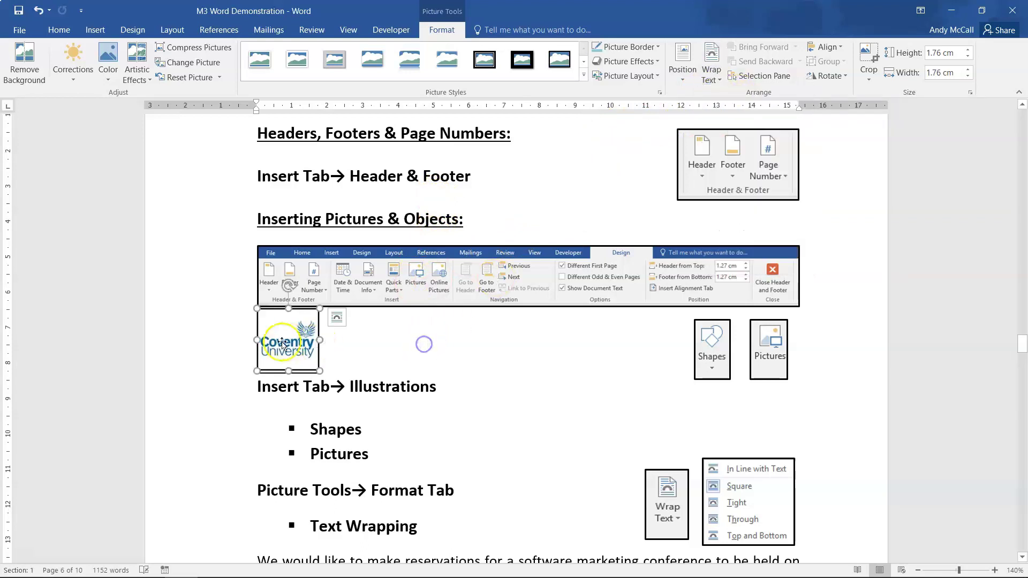
Try moving the inline logo beside the "Insert Tab → Illustrations" line, and undo the move
{"action": "left_click_drag", "start_coordinate": [282, 341], "coordinate": [460, 471]}
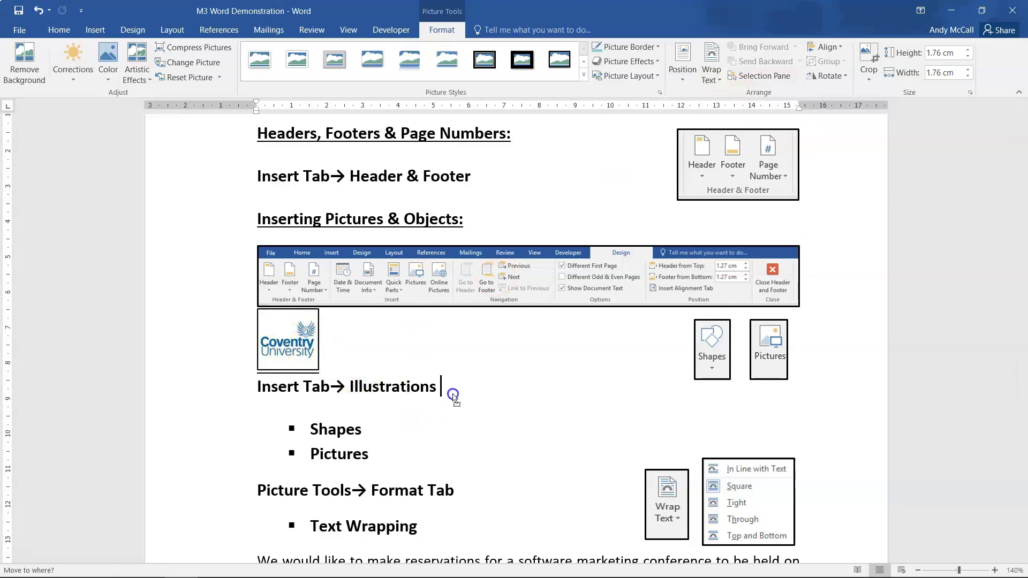
{"action": "left_click_drag", "start_coordinate": [453, 396], "coordinate": [448, 395]}
{"action": "left_click_drag", "start_coordinate": [475, 362], "coordinate": [440, 340]}
{"action": "left_click", "coordinate": [39, 11]}
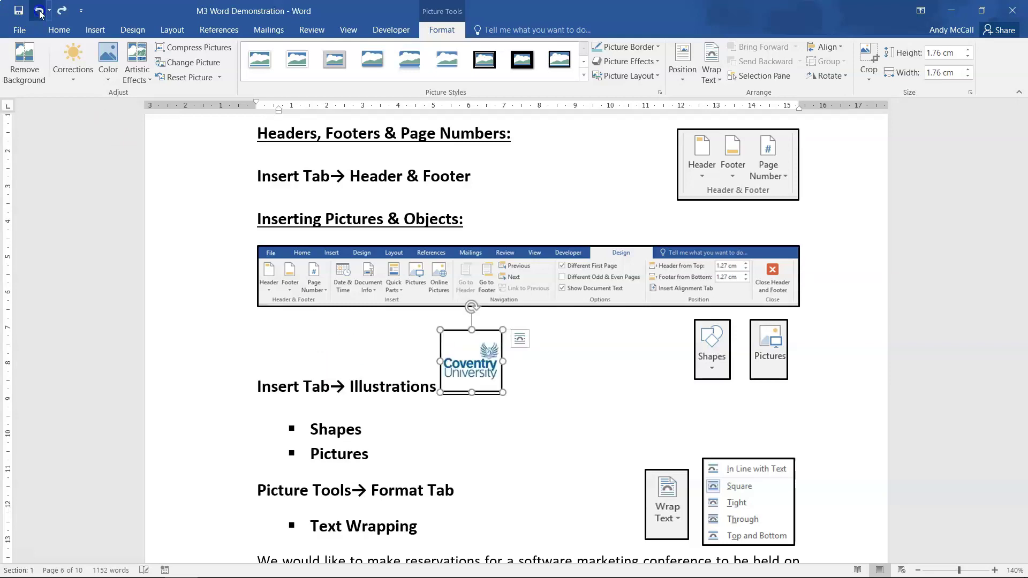
{"action": "left_click", "coordinate": [38, 10]}
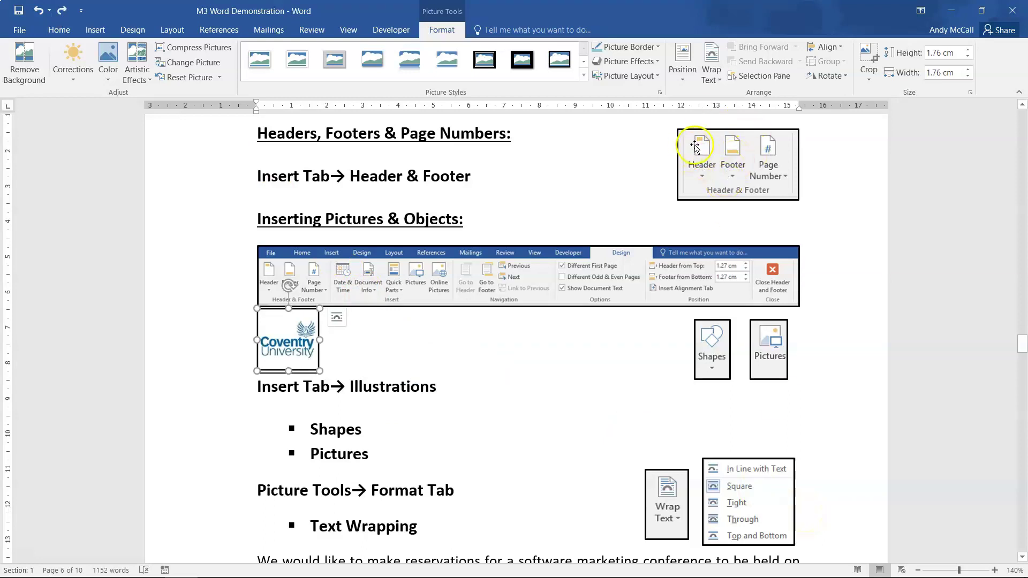
Set the logo's text wrapping to Square and move it into the right half of the reservations paragraph, level with the Word icon
{"action": "left_click", "coordinate": [707, 72]}
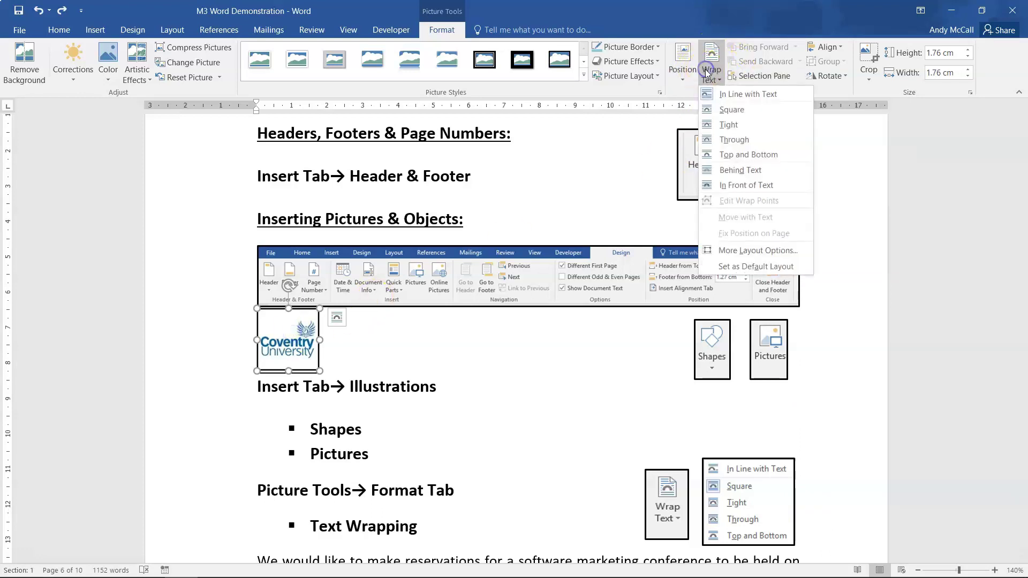
{"action": "left_click", "coordinate": [727, 108]}
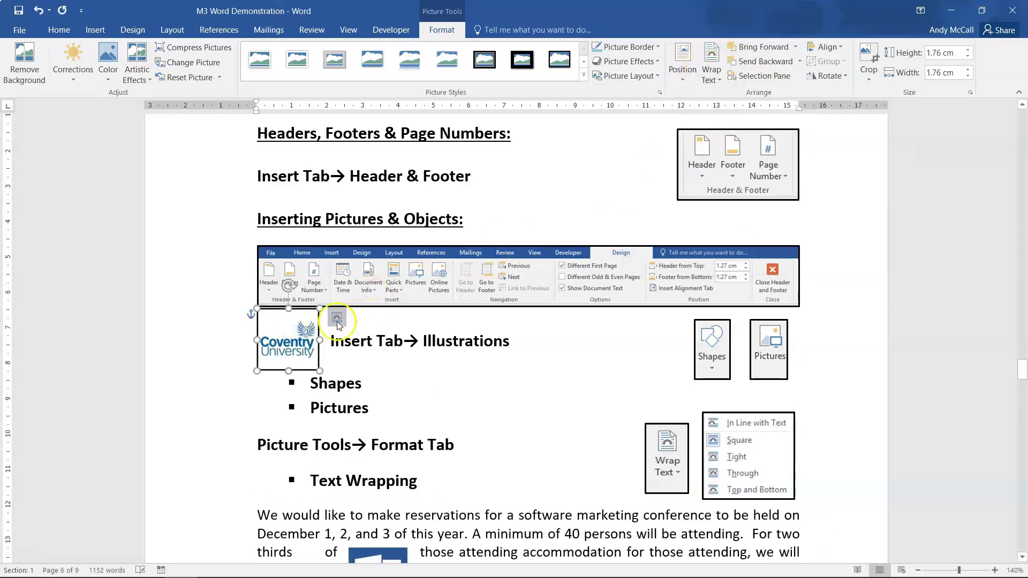
{"action": "left_click_drag", "start_coordinate": [289, 344], "coordinate": [640, 465]}
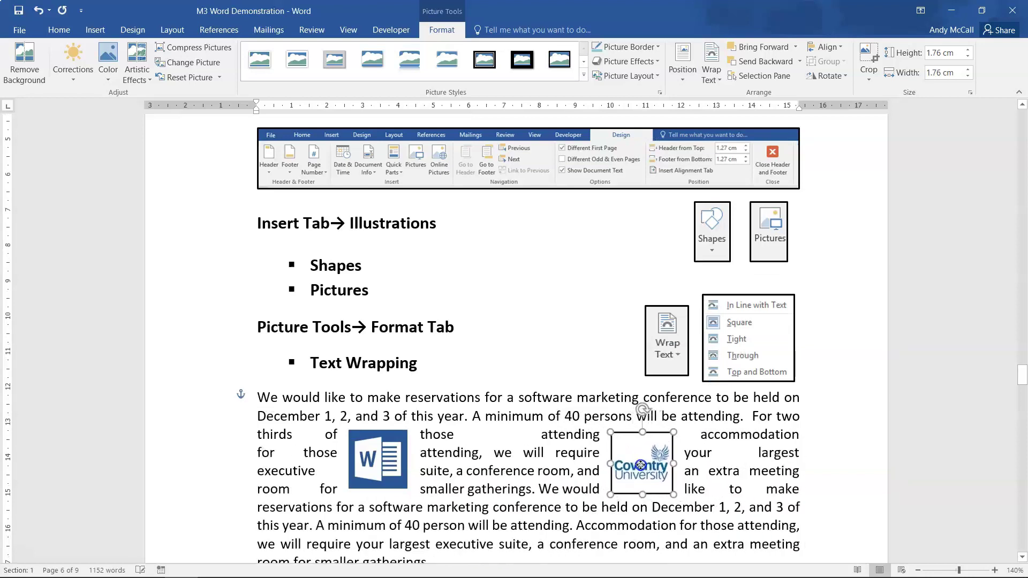
Change the logo's text wrapping to Tight and nudge the picture slightly within the paragraph
{"action": "left_click", "coordinate": [711, 69]}
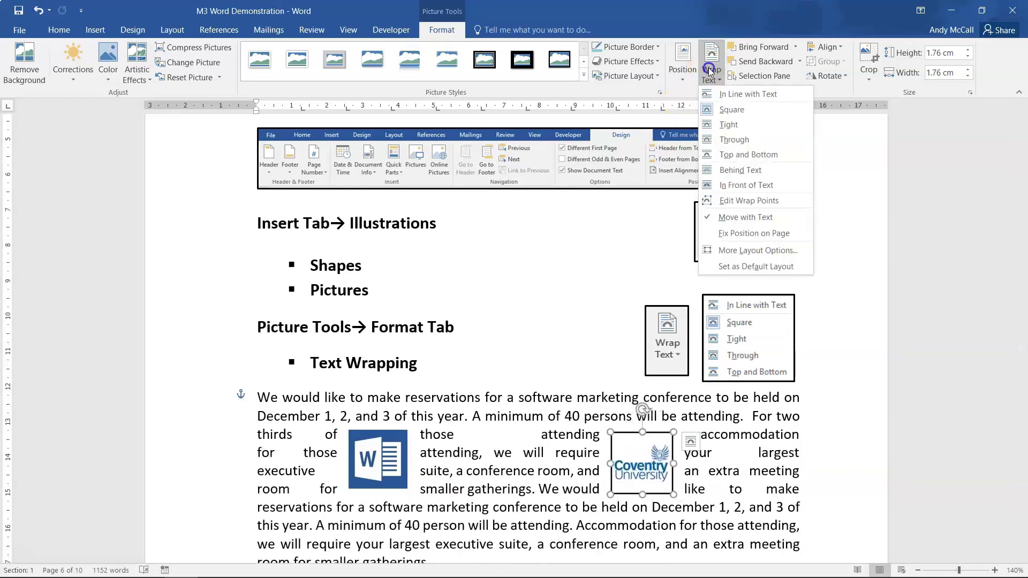
{"action": "left_click", "coordinate": [728, 123]}
{"action": "mouse_move", "coordinate": [647, 459]}
{"action": "left_mouse_down"}
{"action": "mouse_move", "coordinate": [661, 459]}
{"action": "mouse_move", "coordinate": [646, 462]}
{"action": "left_mouse_up"}
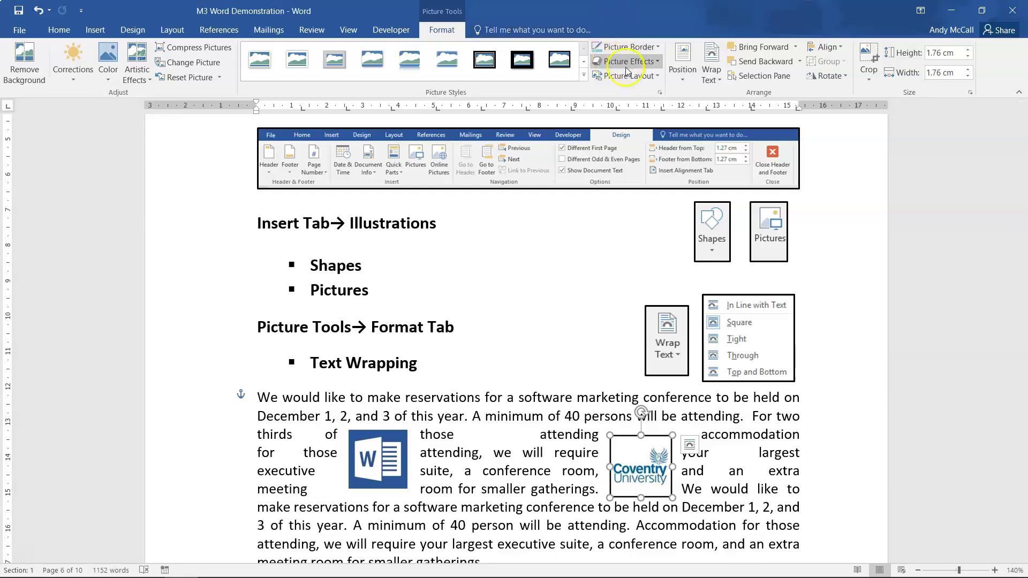
Give the Coventry University logo a light olive green picture border with a 4½ pt weight
{"action": "left_click", "coordinate": [646, 46]}
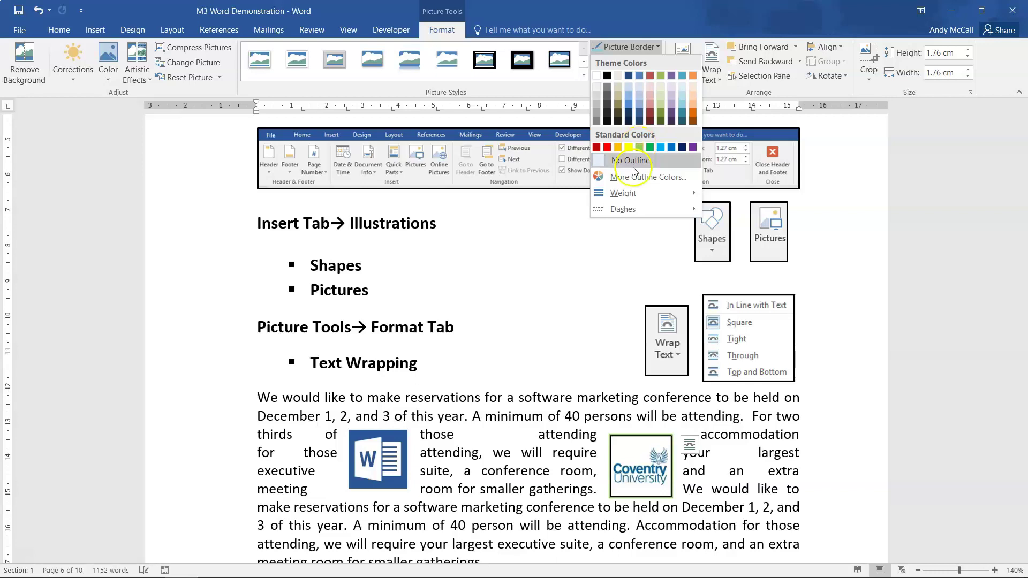
{"action": "mouse_move", "coordinate": [626, 192]}
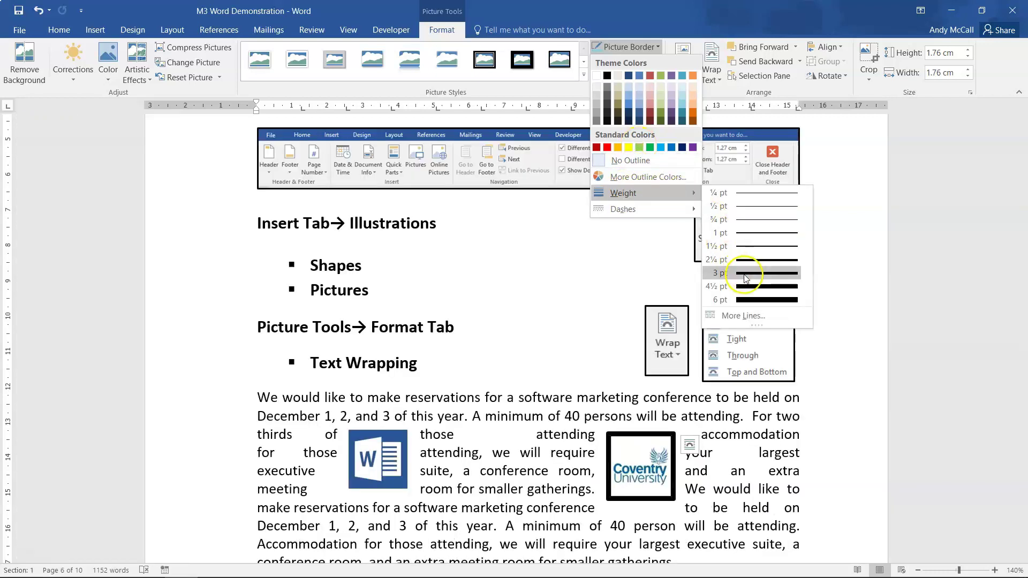
{"action": "left_click", "coordinate": [659, 109]}
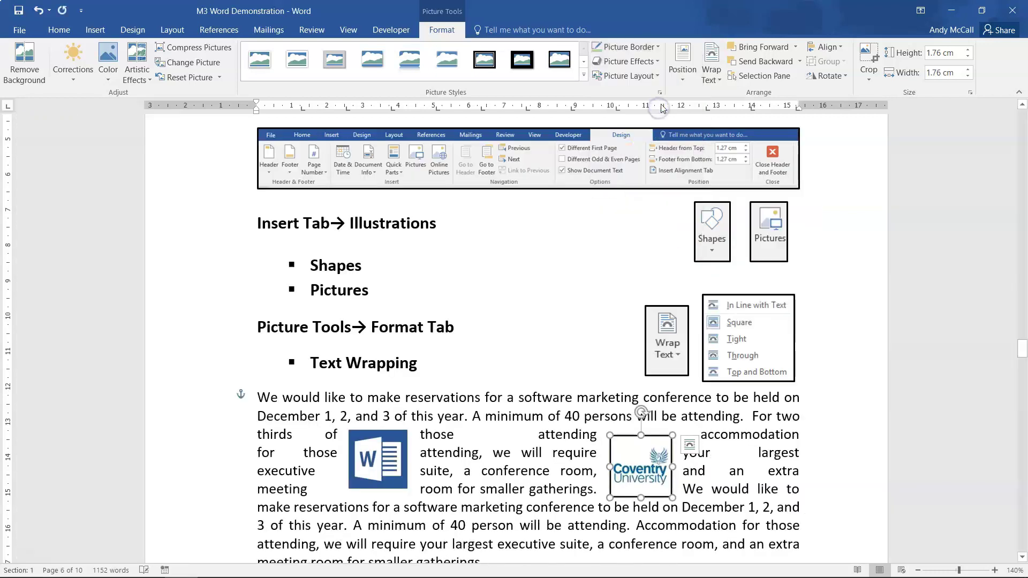
{"action": "left_click", "coordinate": [627, 61]}
{"action": "left_click", "coordinate": [628, 47]}
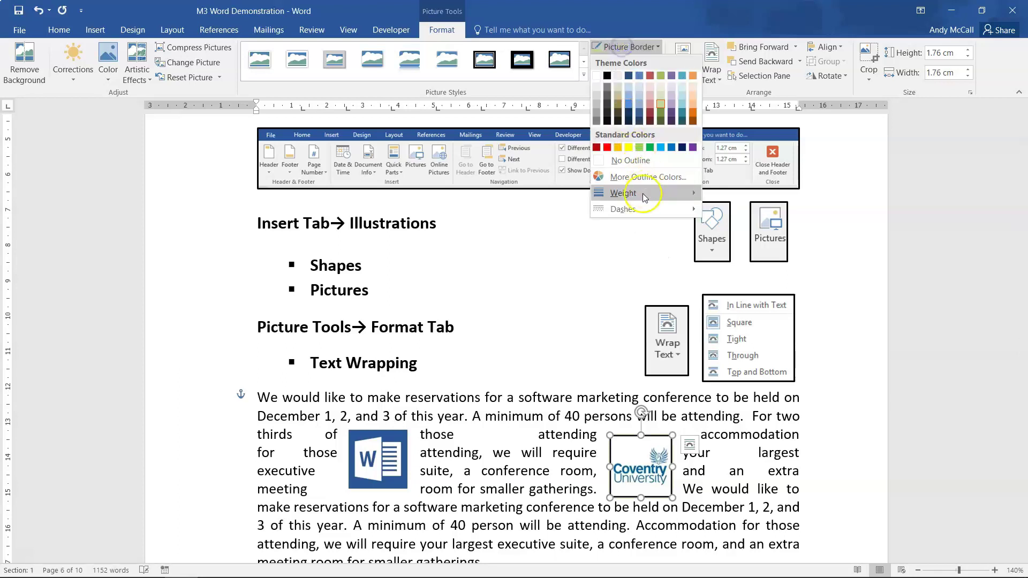
{"action": "mouse_move", "coordinate": [642, 194]}
{"action": "left_click", "coordinate": [749, 273]}
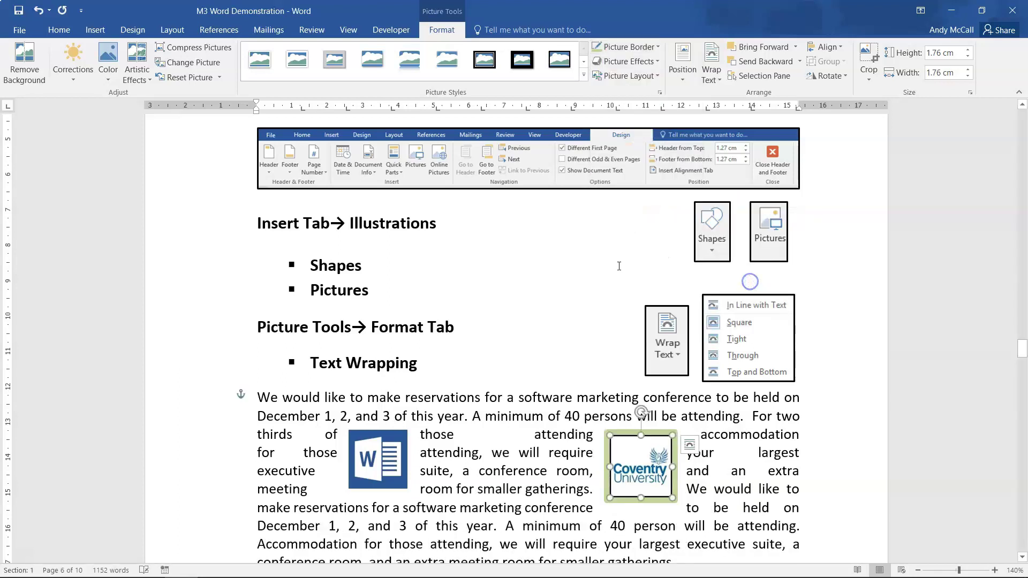
{"action": "left_click", "coordinate": [504, 285]}
Select the Coventry University logo and set its height to 4 cm
{"action": "left_click", "coordinate": [630, 482]}
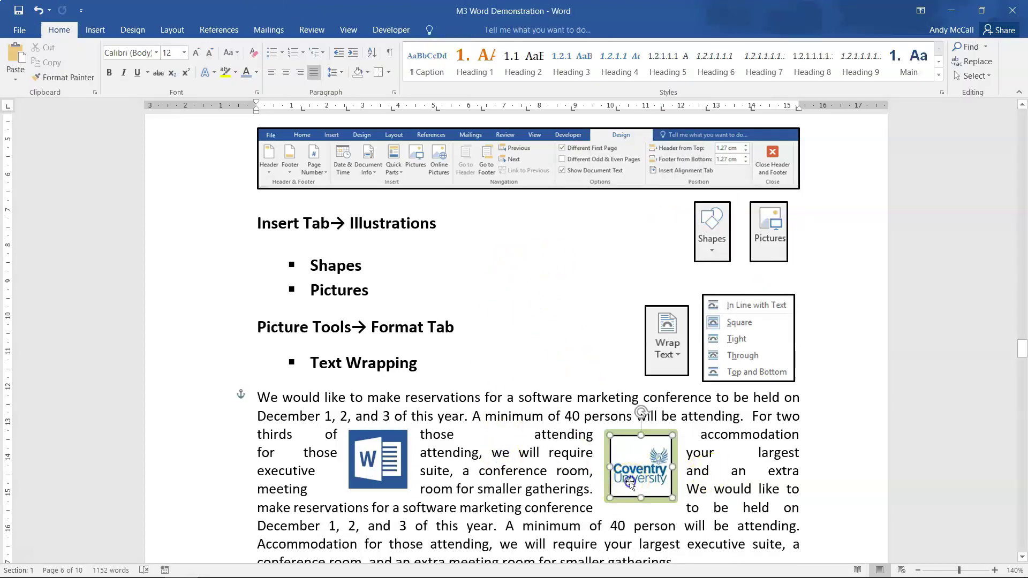
{"action": "scroll", "coordinate": [439, 273], "scroll_direction": "down", "scroll_amount": 4}
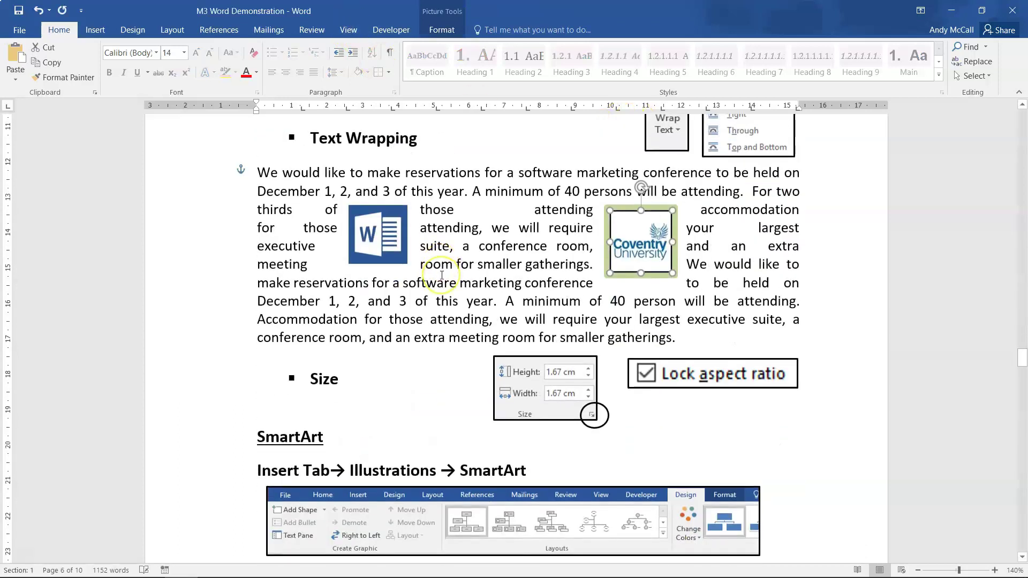
{"action": "scroll", "coordinate": [442, 275], "scroll_direction": "up", "scroll_amount": 3}
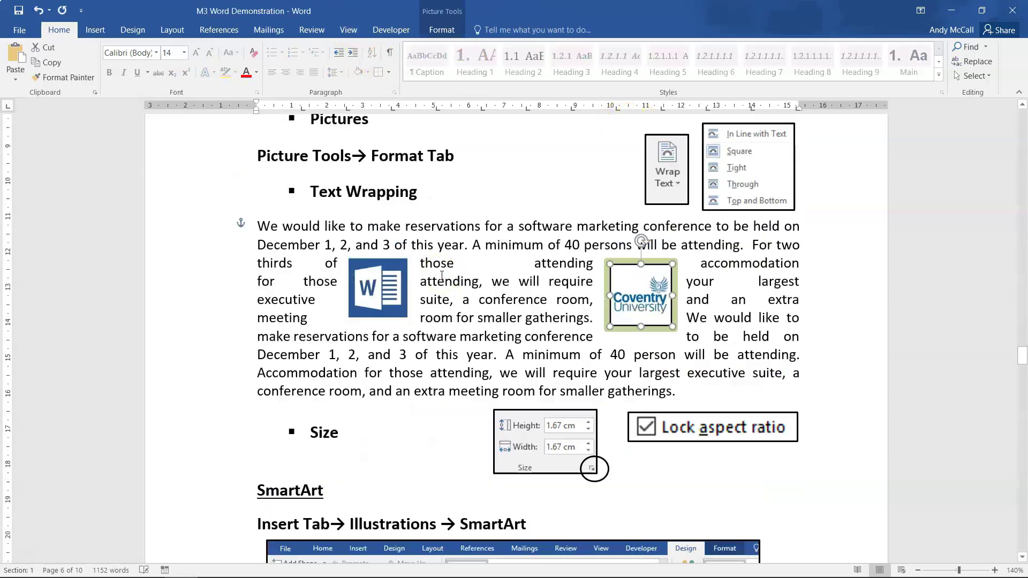
{"action": "left_click", "coordinate": [517, 349]}
{"action": "left_click", "coordinate": [635, 395]}
{"action": "left_click", "coordinate": [430, 29]}
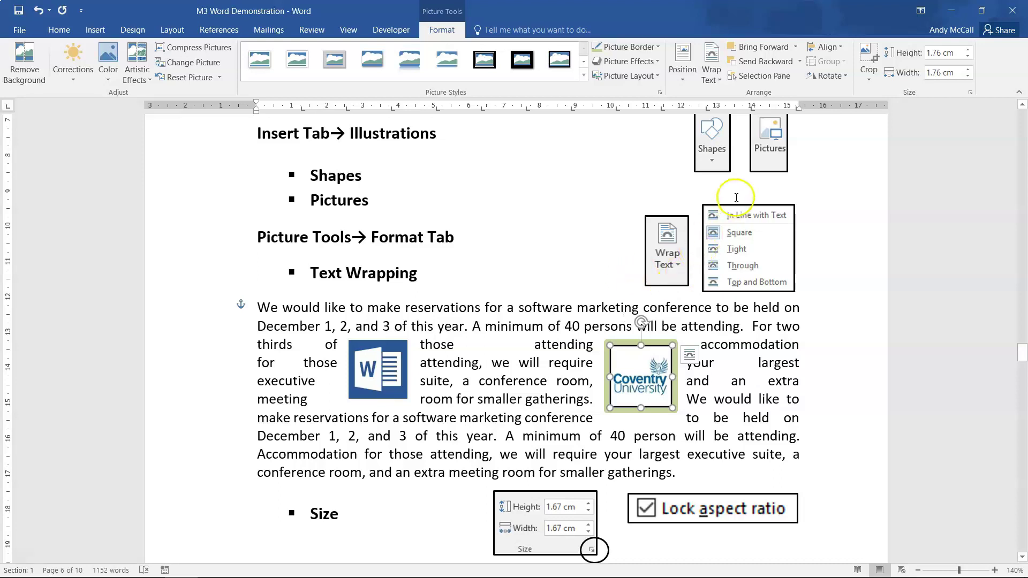
{"action": "left_click", "coordinate": [934, 52]}
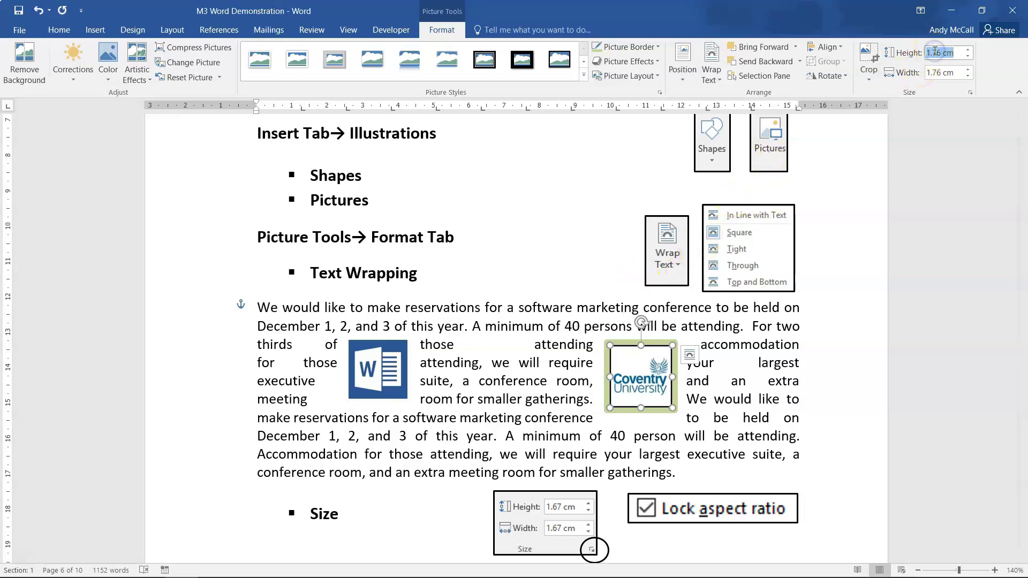
{"action": "type", "text": "4"}
{"action": "key", "text": "Return"}
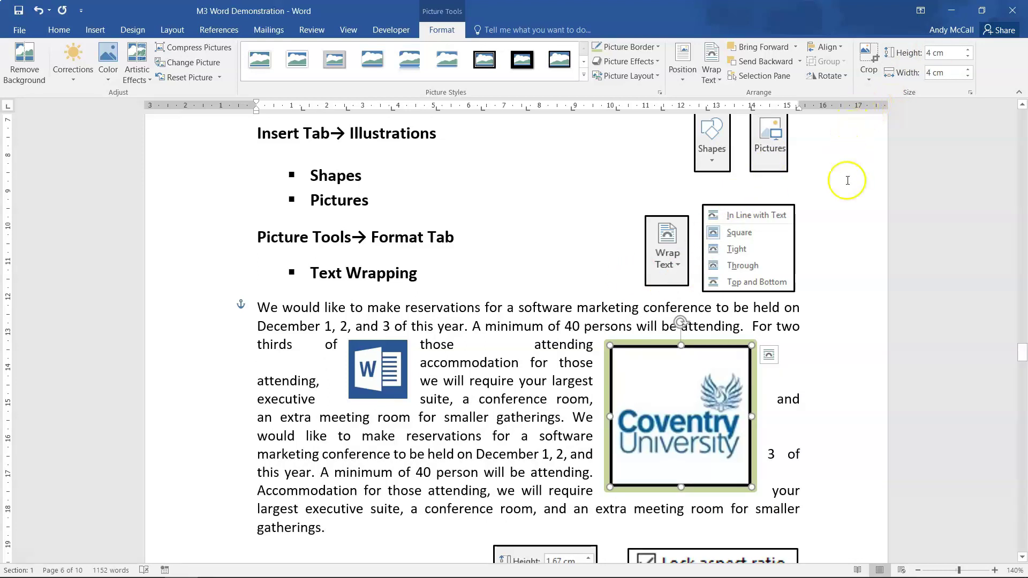
Try a height of 3 cm, a width of 5 cm and a height of 4.5 cm on the logo, and undo the size and border changes
{"action": "left_click", "coordinate": [939, 51]}
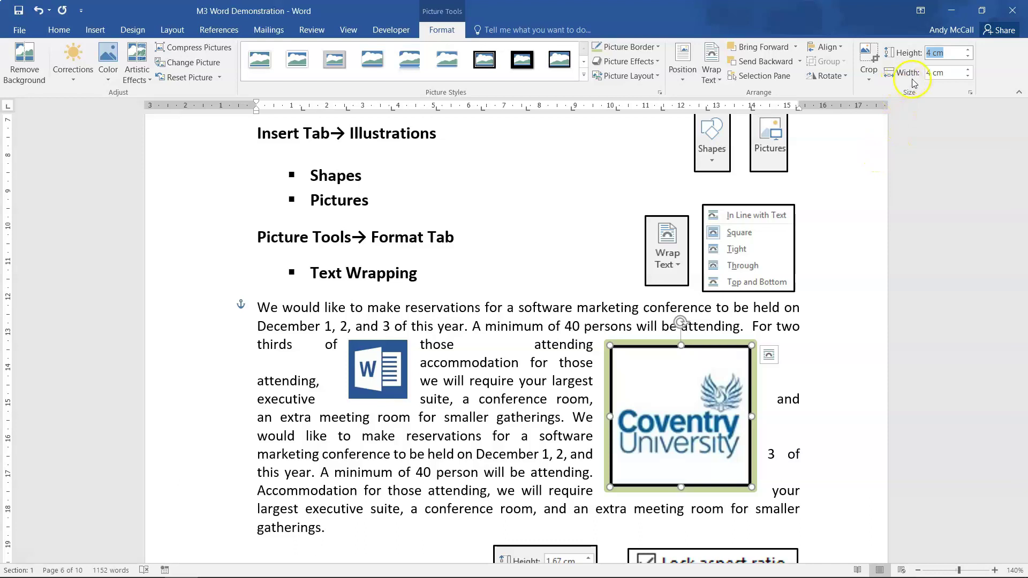
{"action": "type", "text": "5"}
{"action": "left_click", "coordinate": [940, 73]}
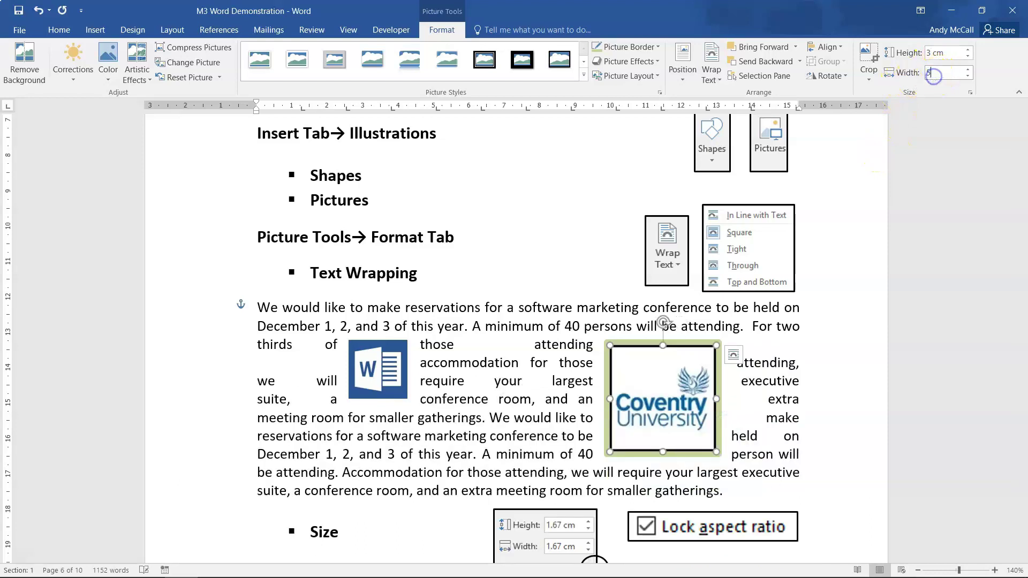
{"action": "left_click", "coordinate": [934, 55]}
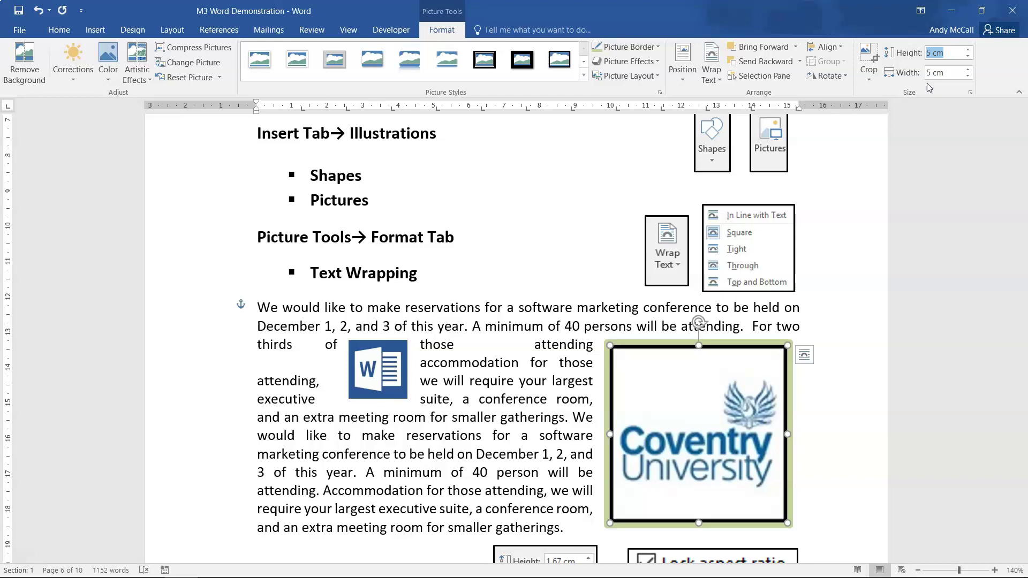
{"action": "type", "text": "4.5"}
{"action": "key", "text": "Return"}
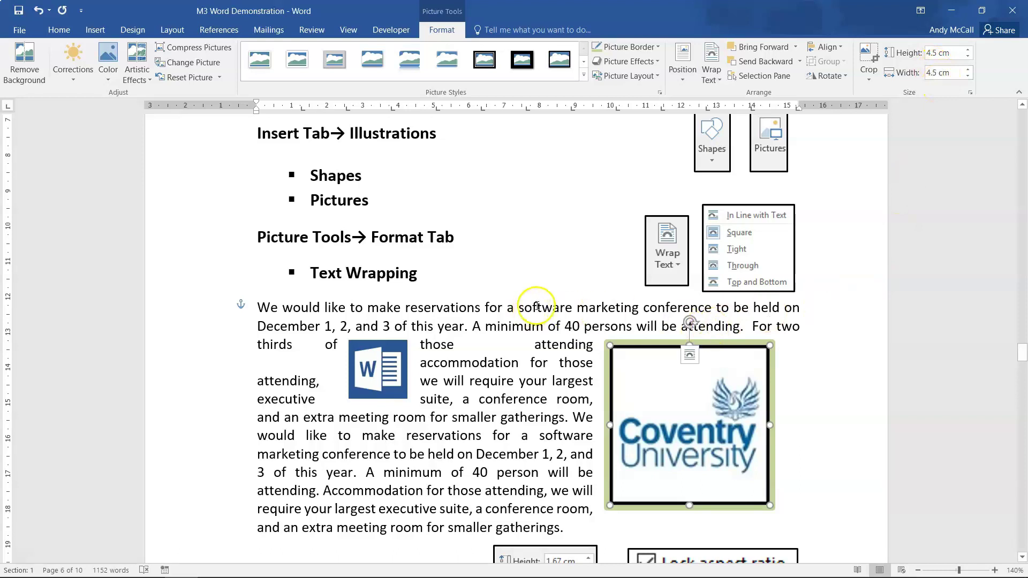
{"action": "key", "text": "ctrl+z"}
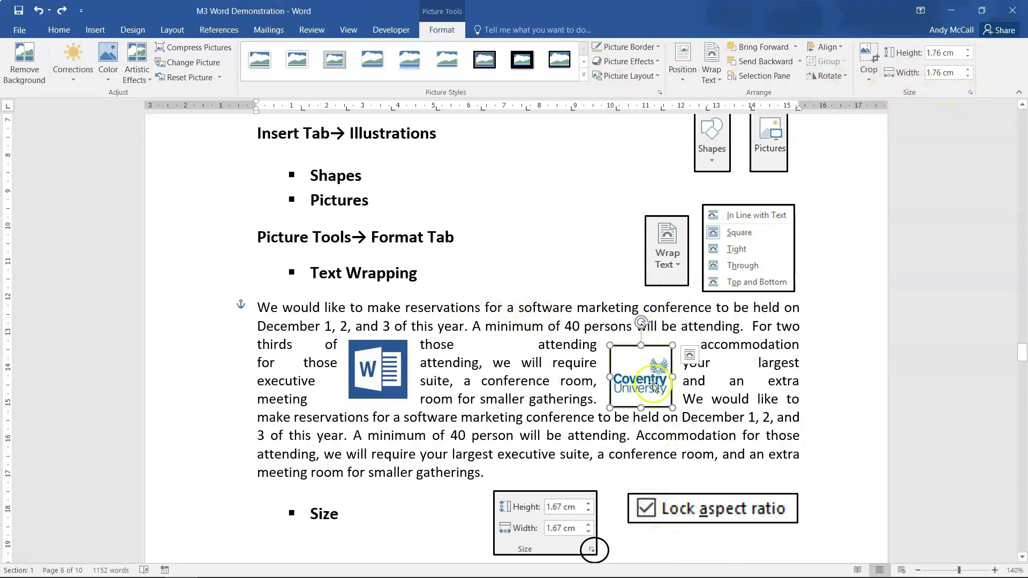
Turn off Lock aspect ratio in the logo's size layout settings
{"action": "left_click", "coordinate": [969, 95]}
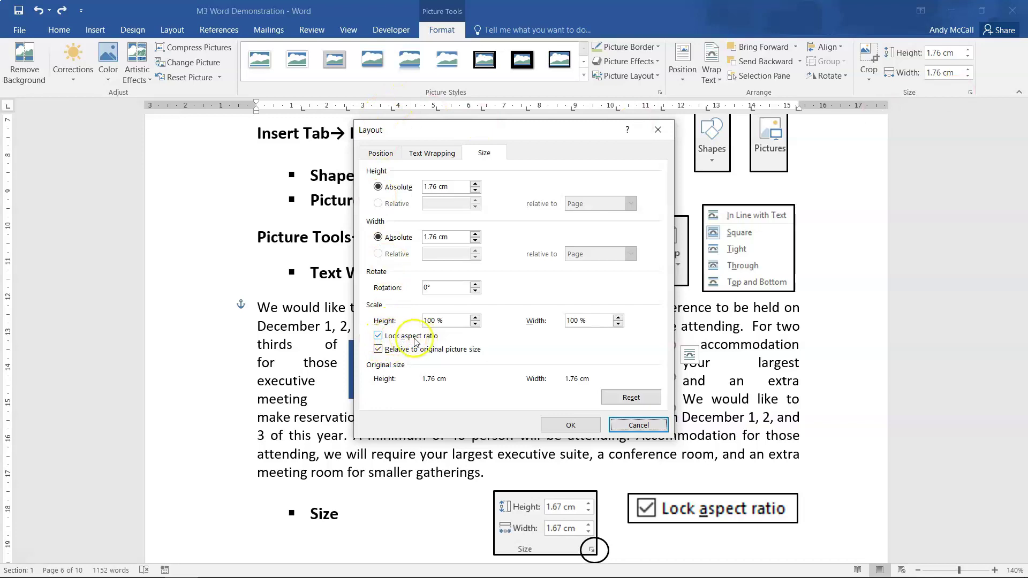
{"action": "left_click", "coordinate": [379, 336]}
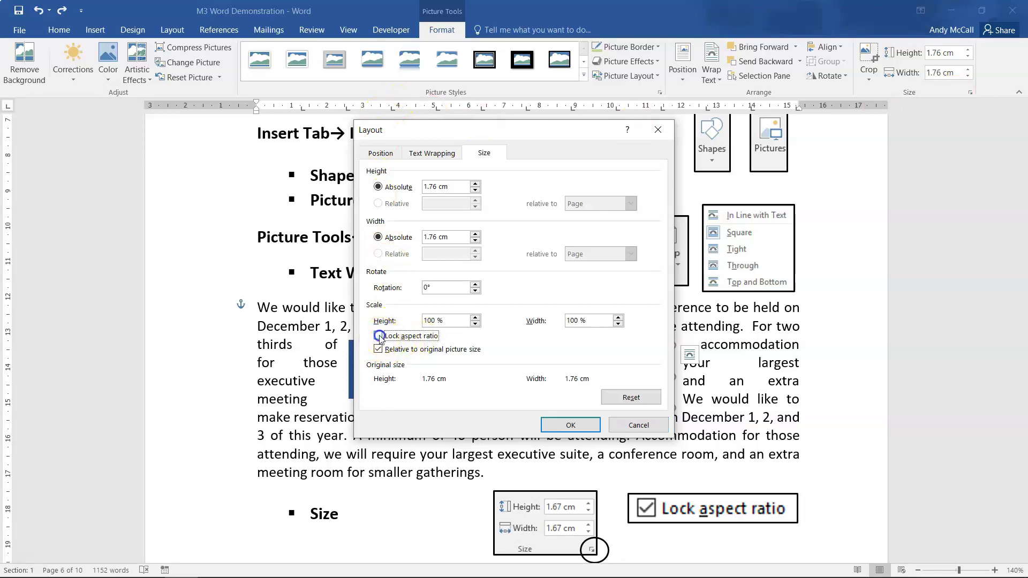
{"action": "left_click", "coordinate": [571, 425]}
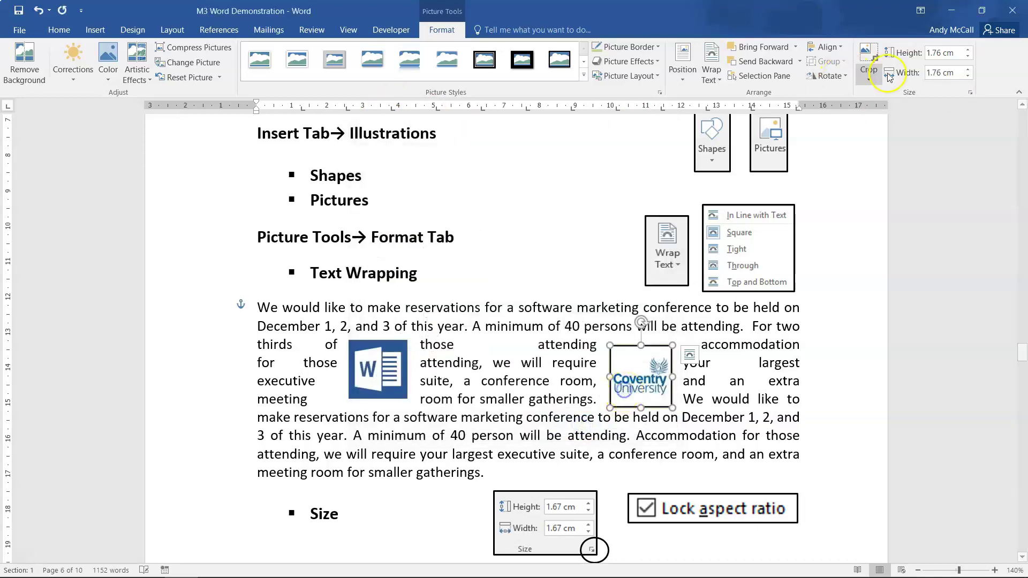
Resize the Coventry University logo to 4 cm high and 6 cm wide
{"action": "left_click", "coordinate": [942, 52]}
{"action": "type", "text": "4"}
{"action": "left_click", "coordinate": [934, 73]}
{"action": "type", "text": "6"}
{"action": "key", "text": "Return"}
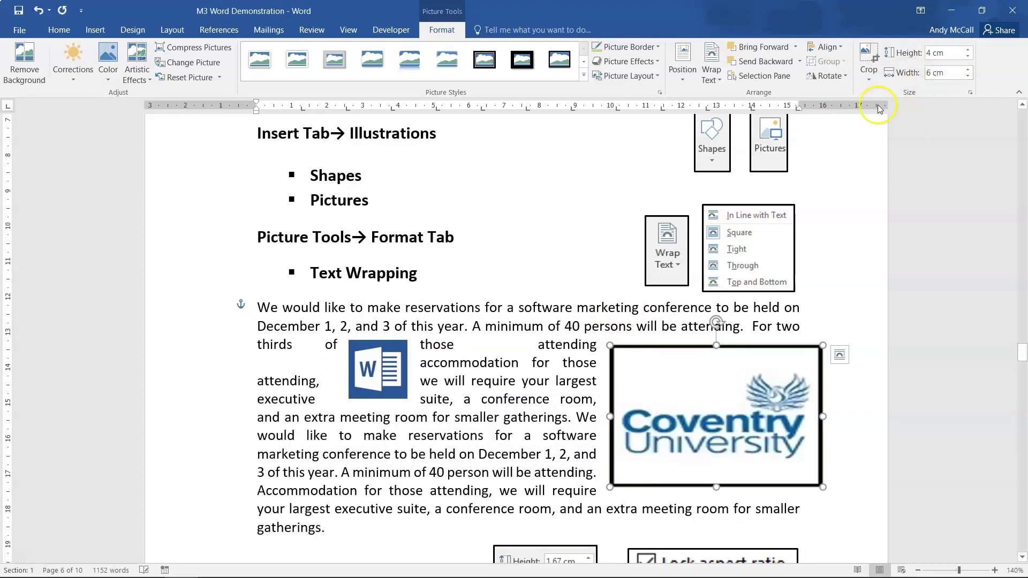
{"action": "left_click", "coordinate": [929, 71]}
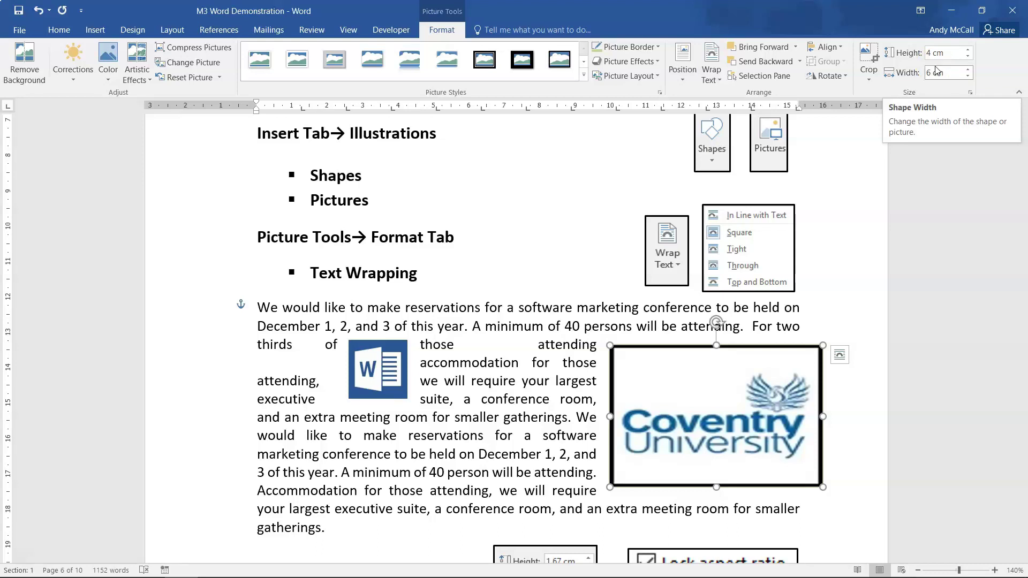
Undo the logo's resizing, its aspect ratio change and its last small move
{"action": "key", "text": "ctrl+z"}
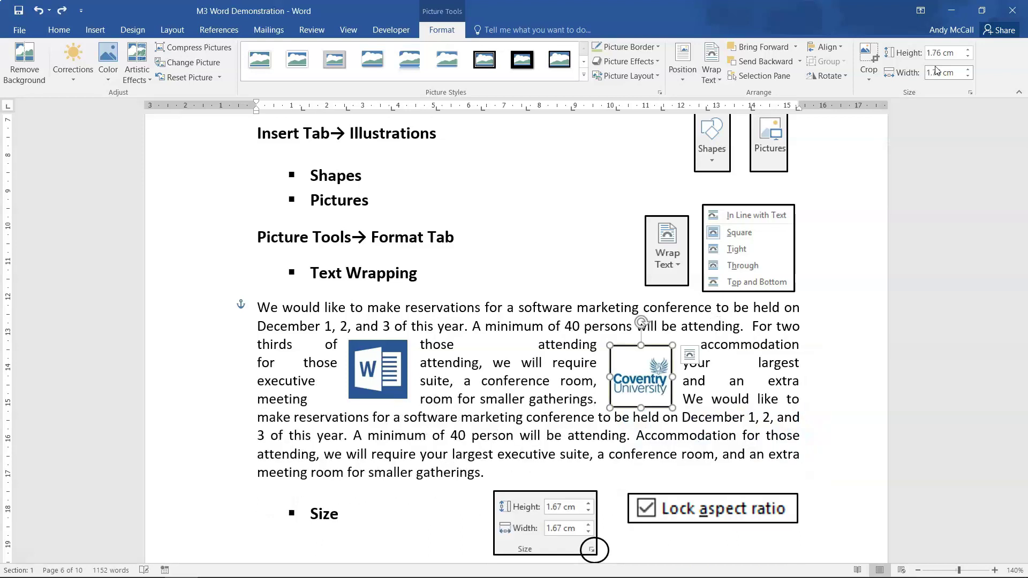
{"action": "key", "text": "ctrl+z"}
{"action": "key", "text": "ctrl+z"}
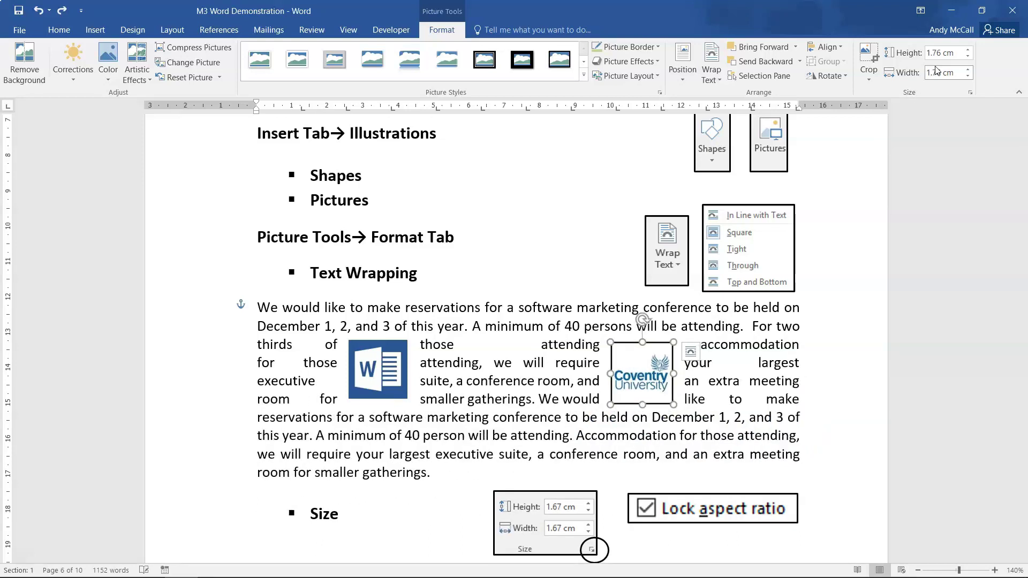